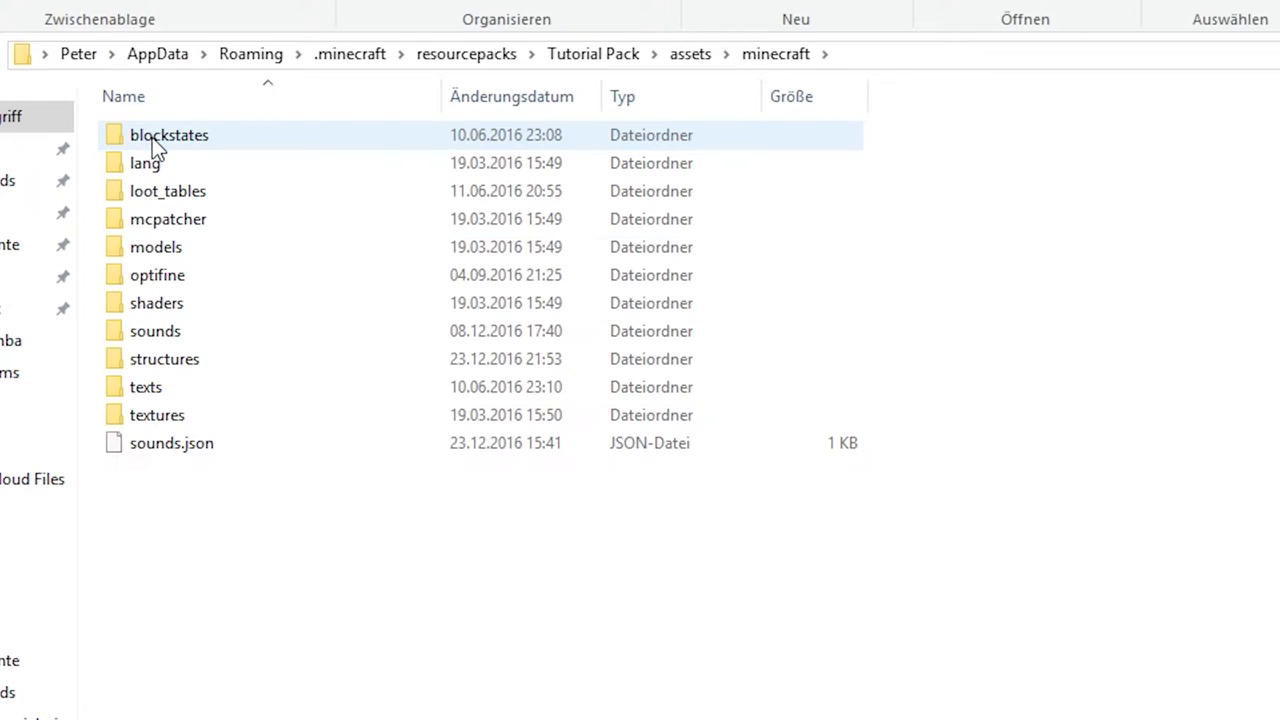
- Browse to textures/gui/container in the resource pack and open the anvil texture in paint.net
double_click(172, 423)
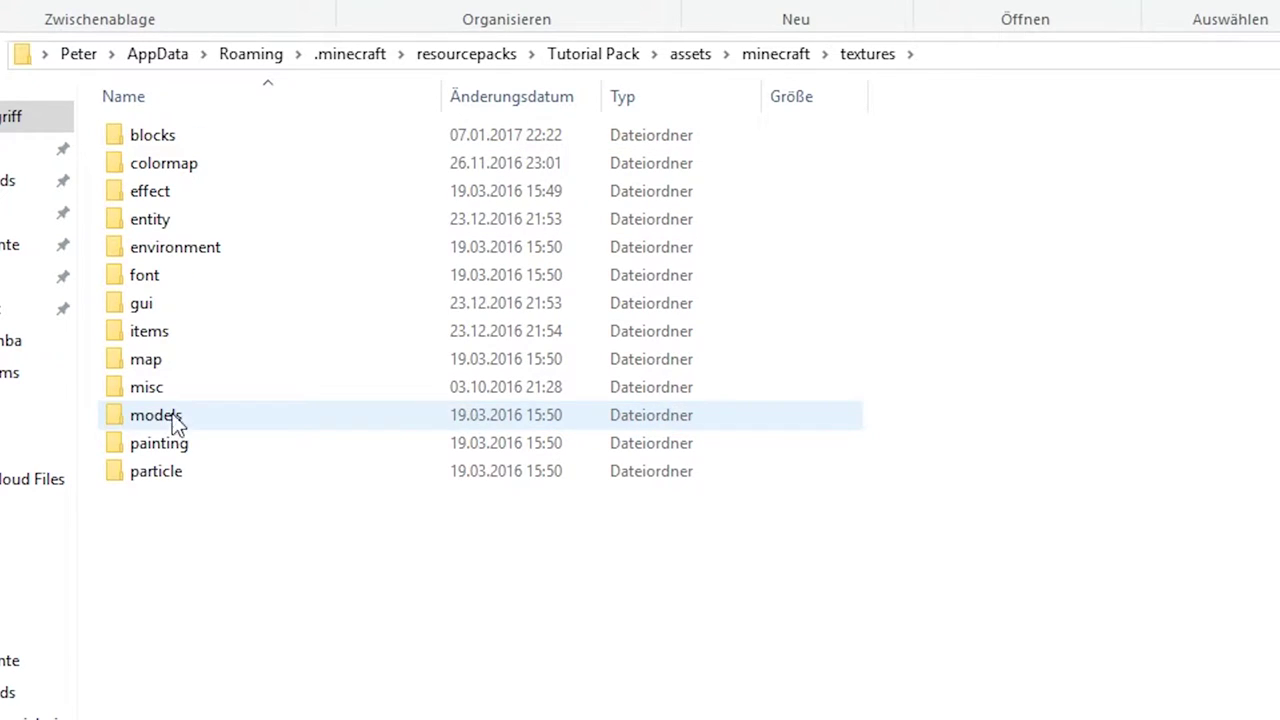
double_click(156, 310)
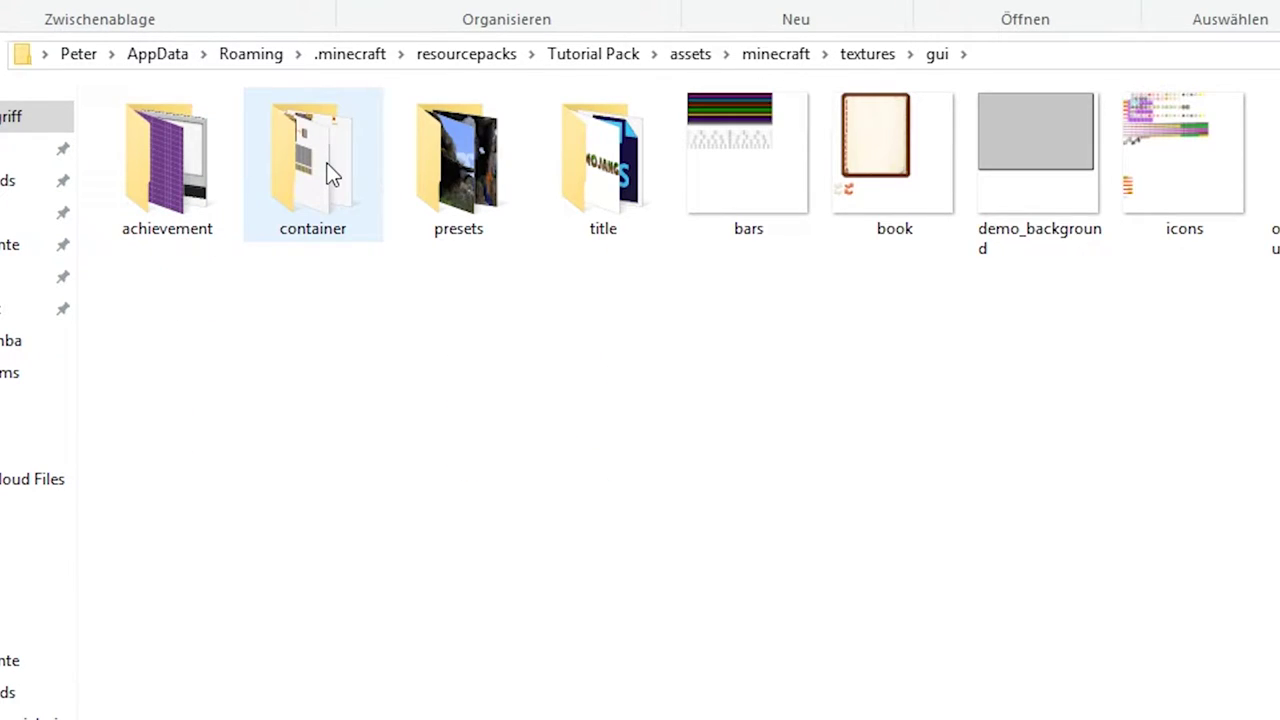
double_click(333, 174)
left_click(281, 161)
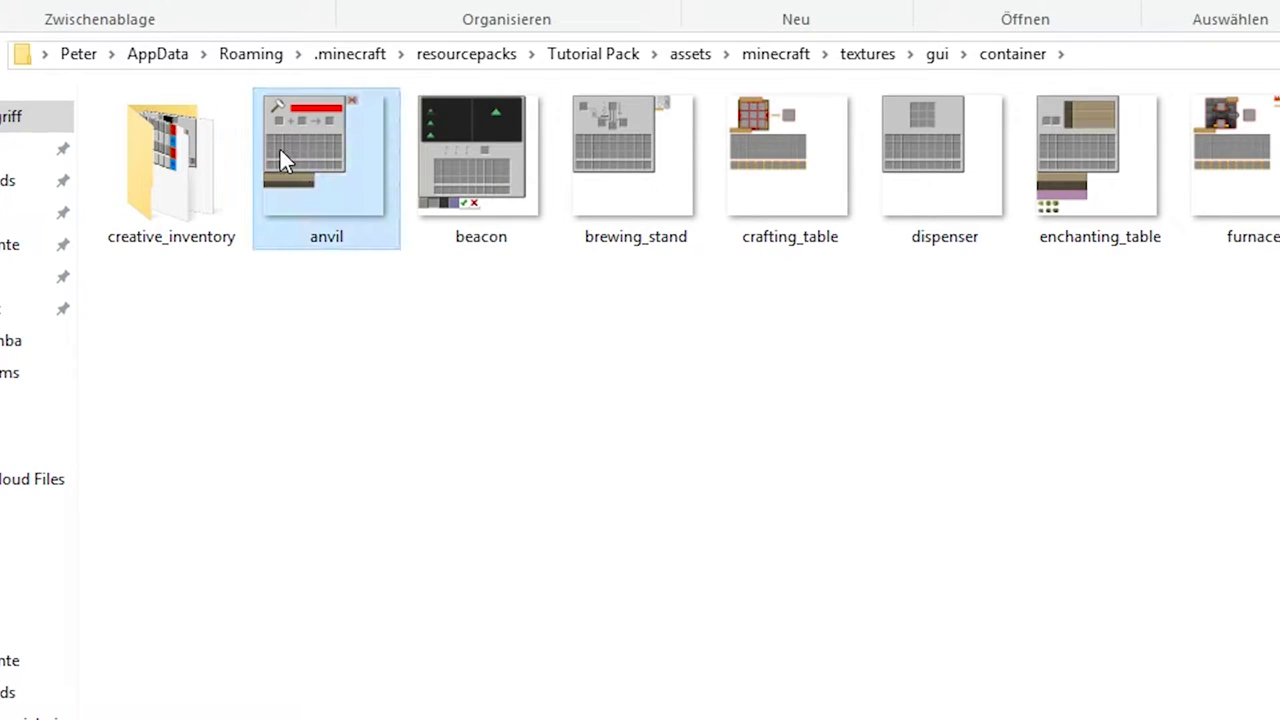
right_click(279, 160)
mouse_move(604, 549)
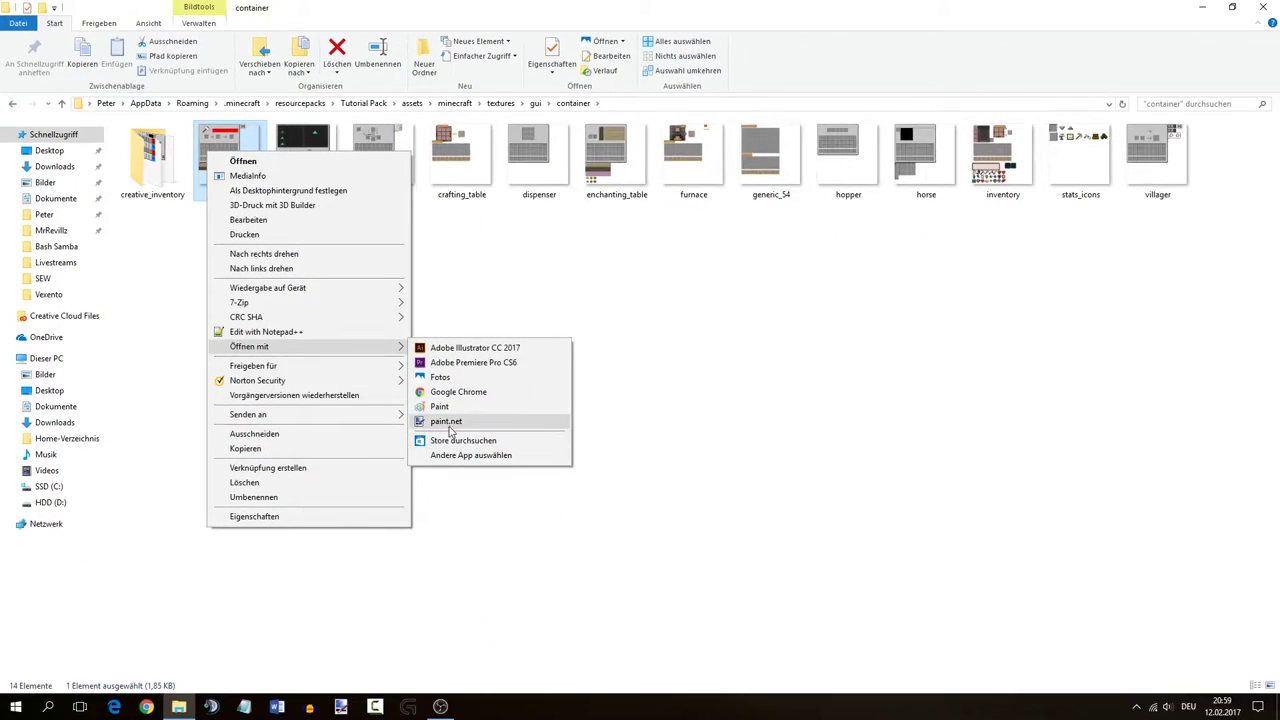
left_click(447, 421)
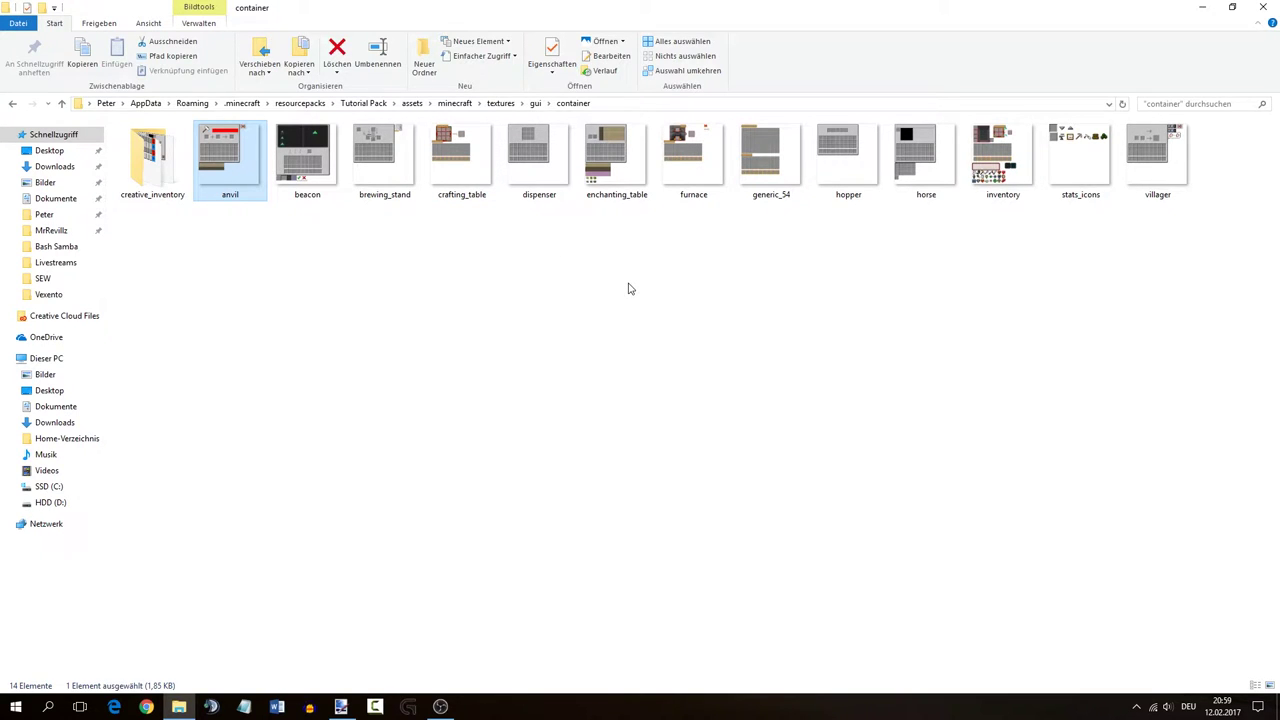
- Open crafting_table from the container folder and widgets from the gui folder as separate images in paint.net
mouse_move(461, 160)
left_mouse_down()
mouse_move(443, 494)
mouse_move(398, 646)
mouse_move(341, 702)
mouse_move(426, 343)
left_mouse_up()
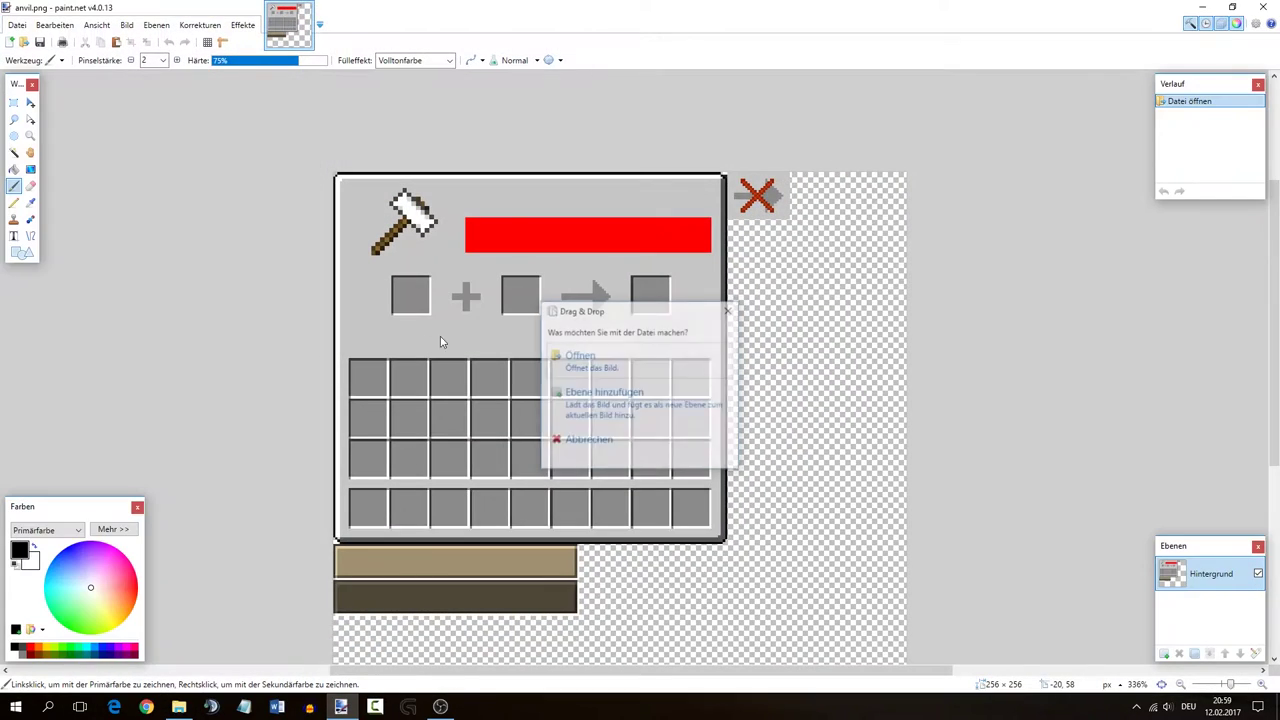
left_click(597, 354)
key("alt+Tab")
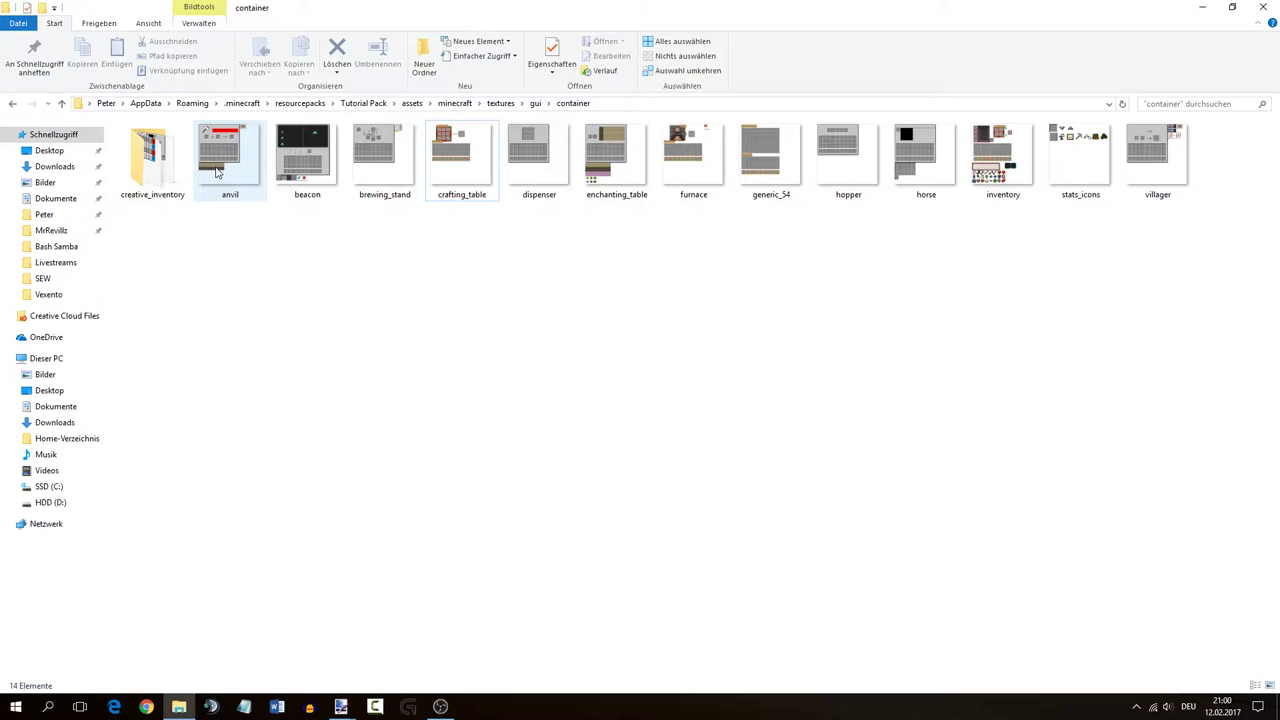
left_click(214, 174)
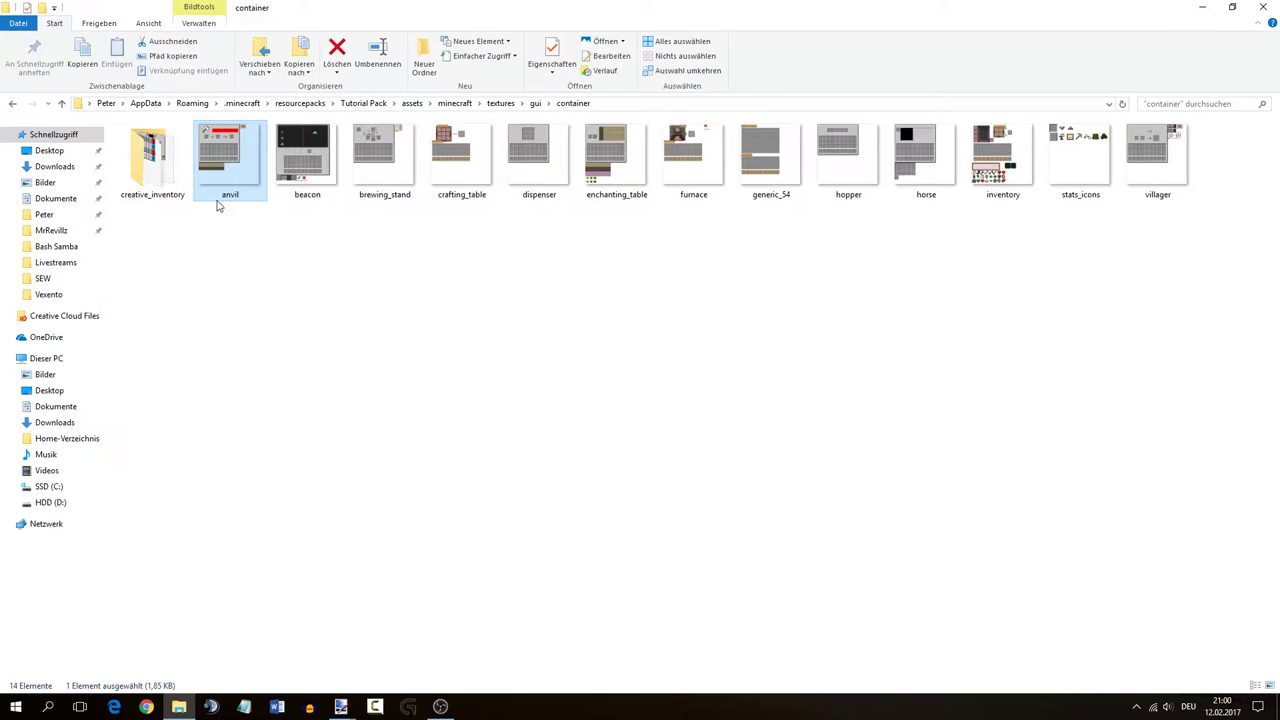
key("BackSpace")
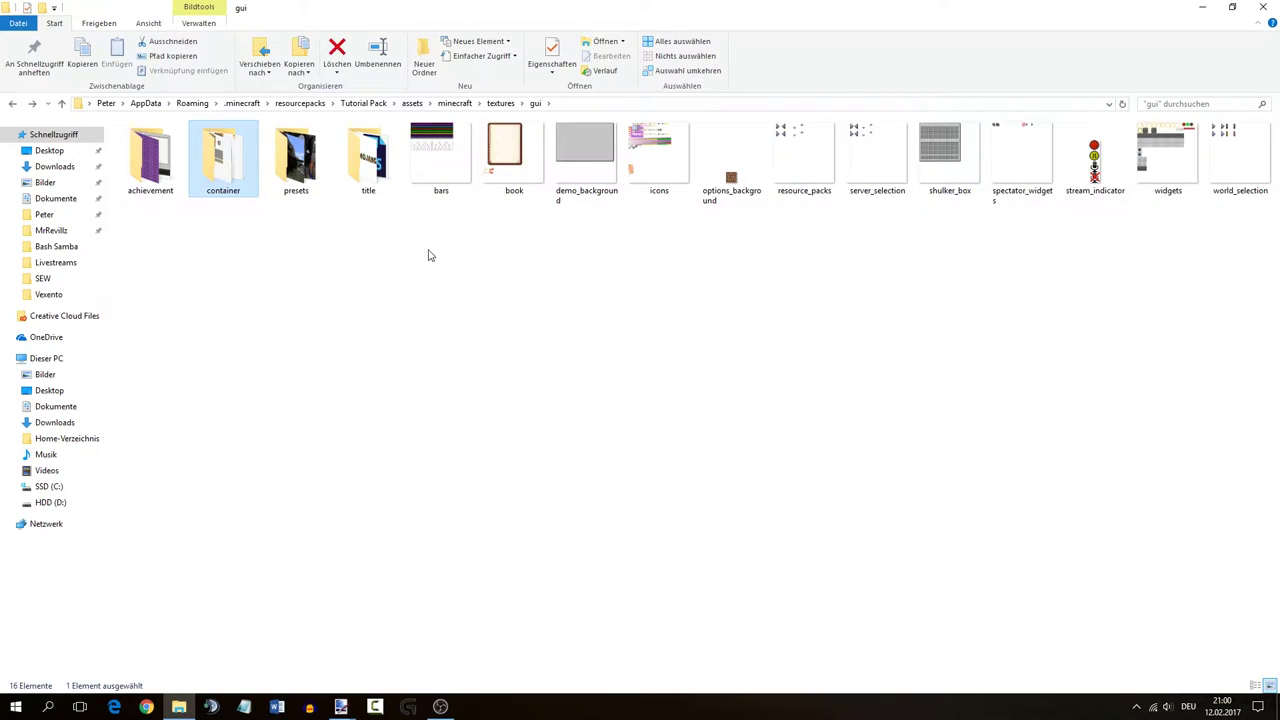
left_click(1163, 163)
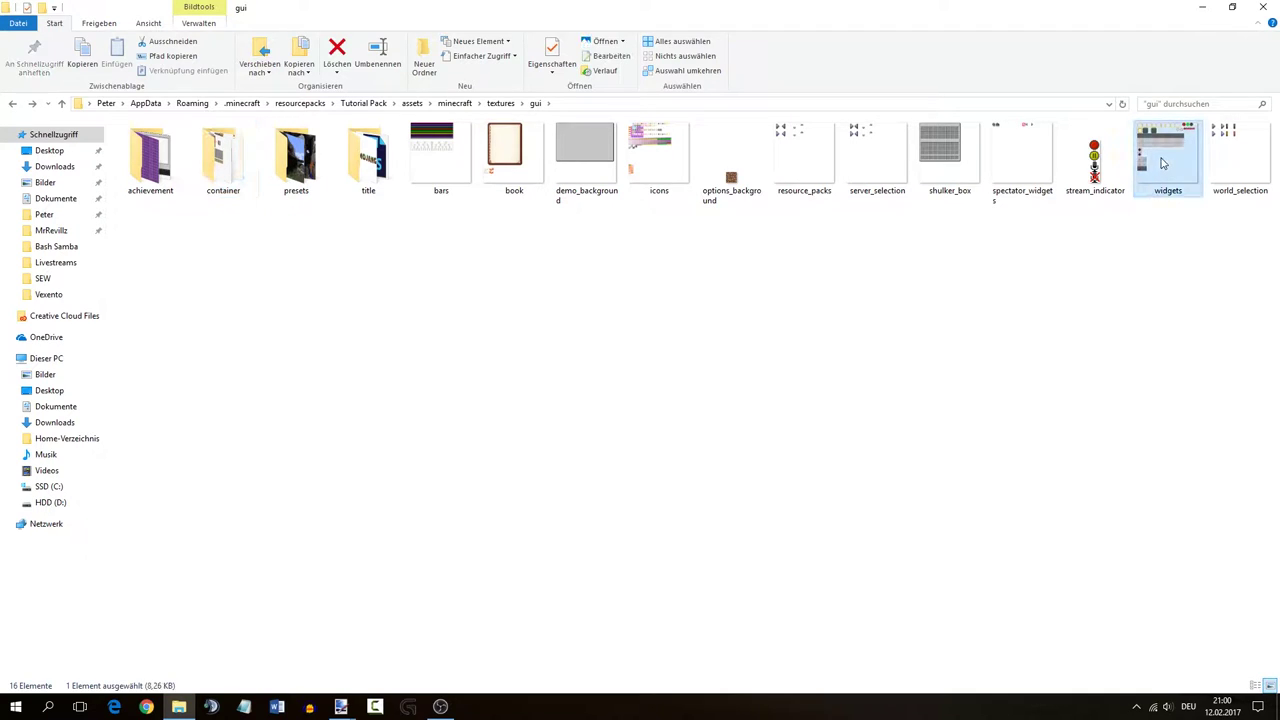
mouse_move(1165, 158)
left_mouse_down()
mouse_move(521, 534)
mouse_move(366, 643)
mouse_move(337, 703)
mouse_move(447, 425)
left_mouse_up()
left_click(641, 362)
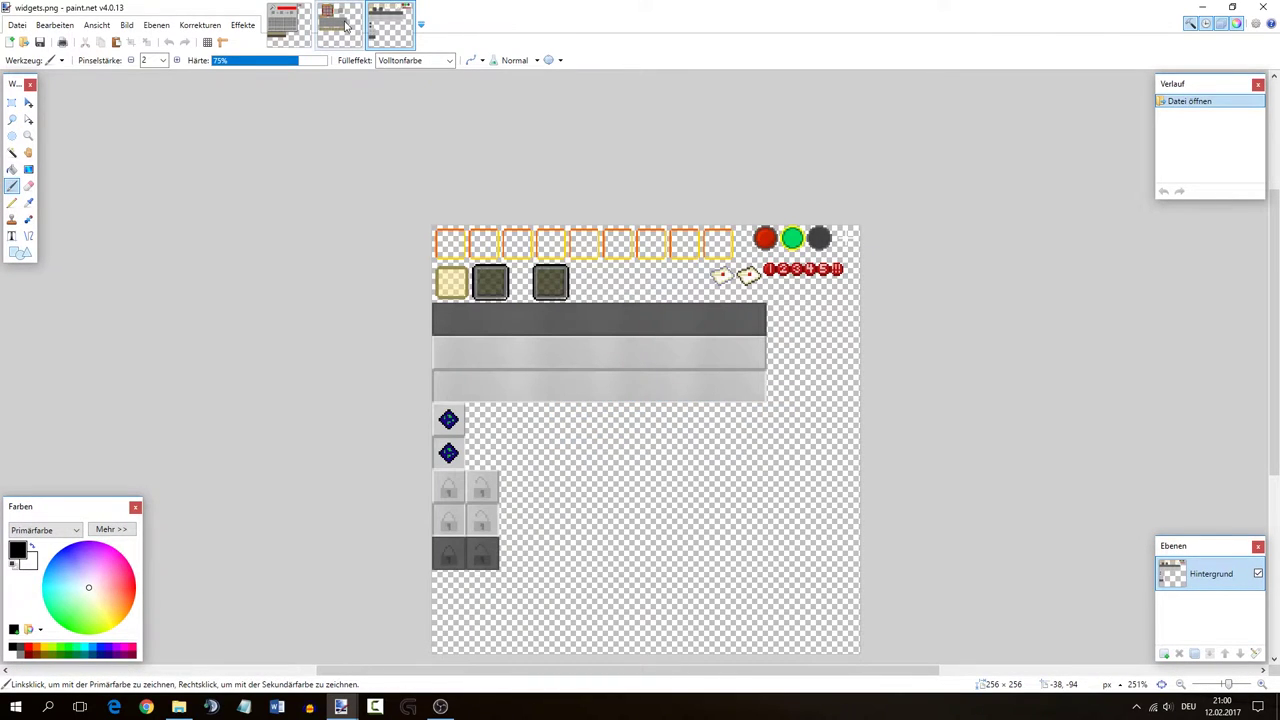
- Mark the inventory slot area in the lower half of anvil.png with a rectangular selection of about 182 × 84 pixels
left_click(298, 26)
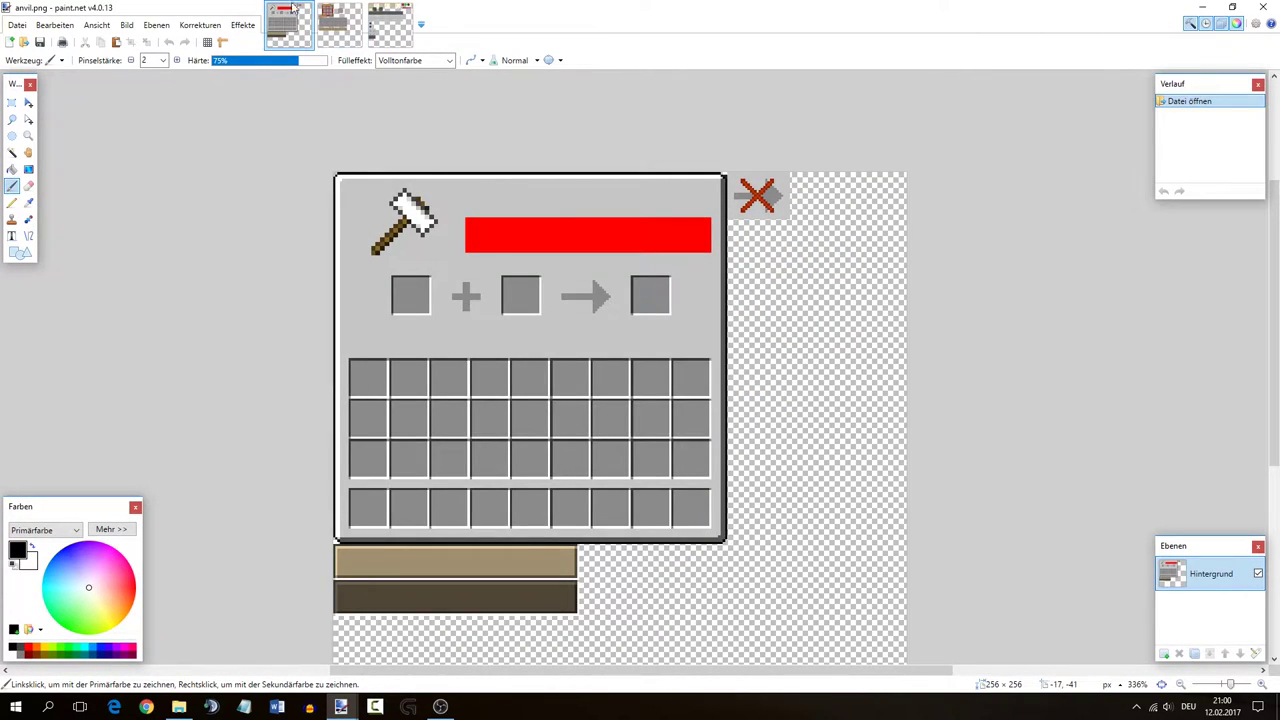
mouse_move(335, 358)
left_mouse_down()
mouse_move(737, 535)
mouse_move(80, 166)
mouse_move(100, 371)
mouse_move(112, 347)
left_mouse_up()
key("ctrl+z")
key("s")
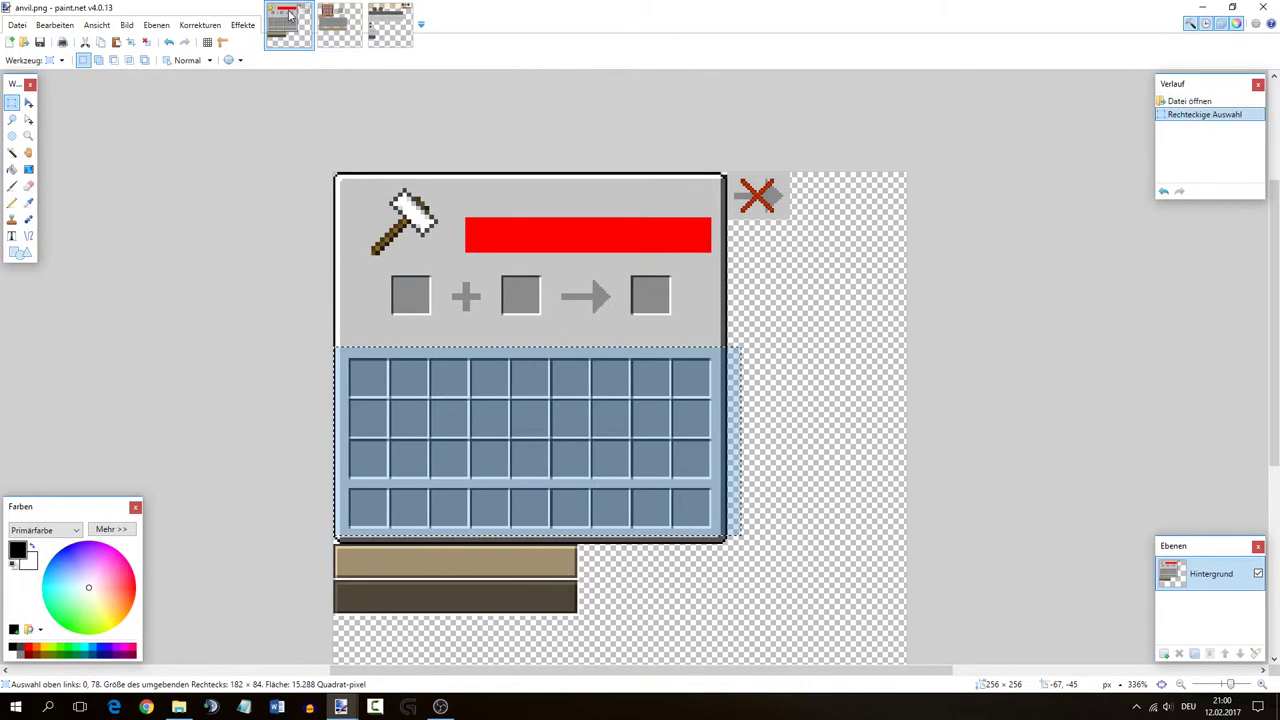
- Copy the inventory grid and the orange-yellow hotbar row from crafting_table.png, about 162 × 76 pixels
left_click(339, 28)
scroll(371, 294, "up", 5)
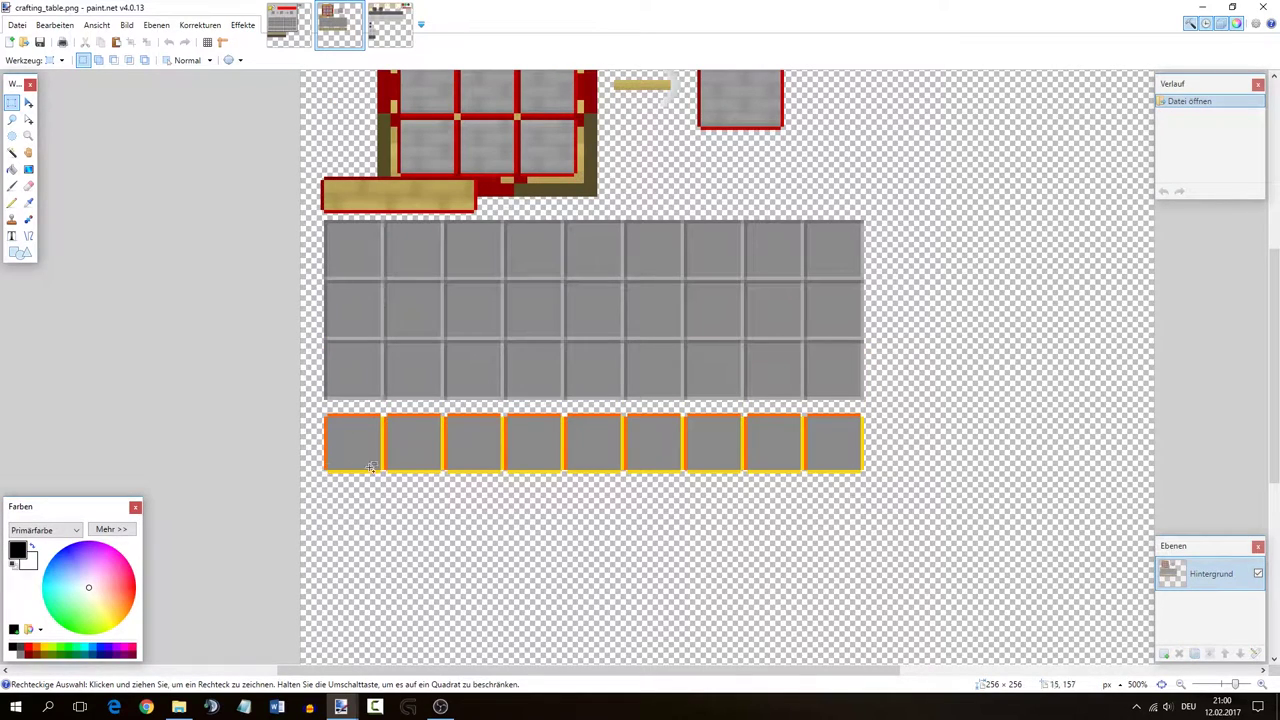
scroll(353, 467, "up", 2)
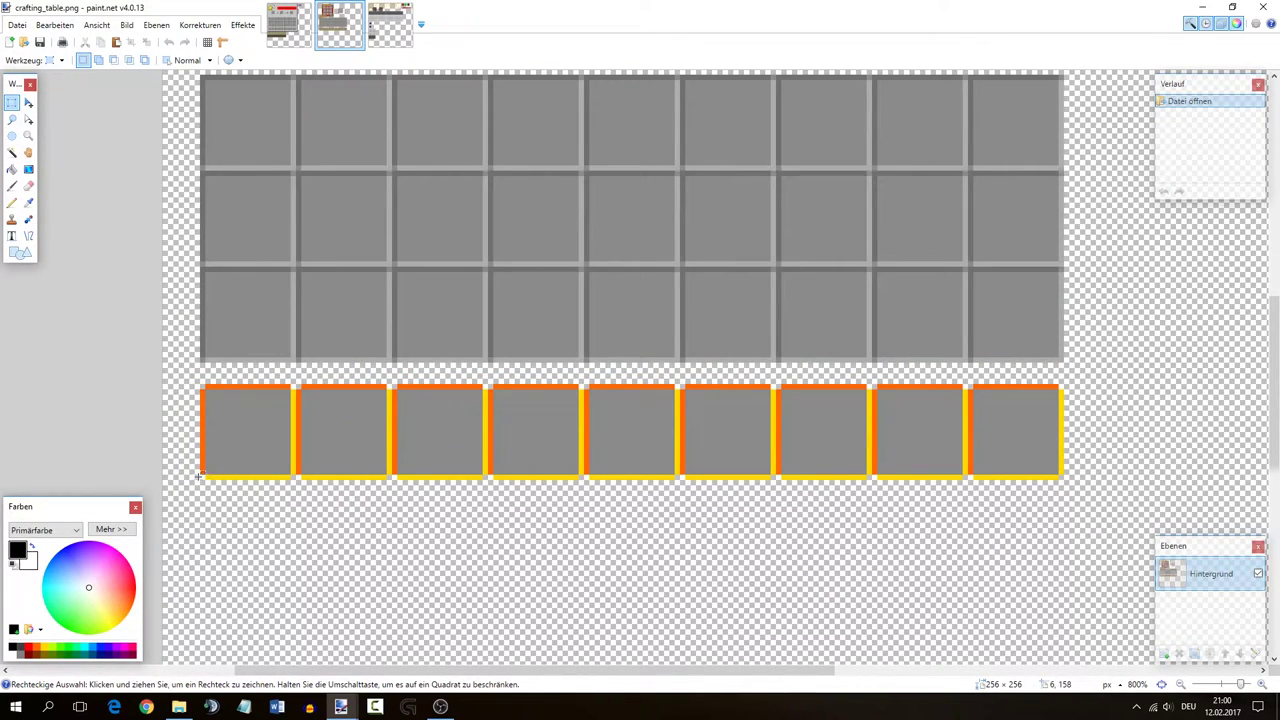
left_click_drag(201, 476, 1064, 156)
key("ctrl+c")
- Paste the copied inventory and hotbar slots over the old slots in anvil.png and deselect them
left_click(288, 25)
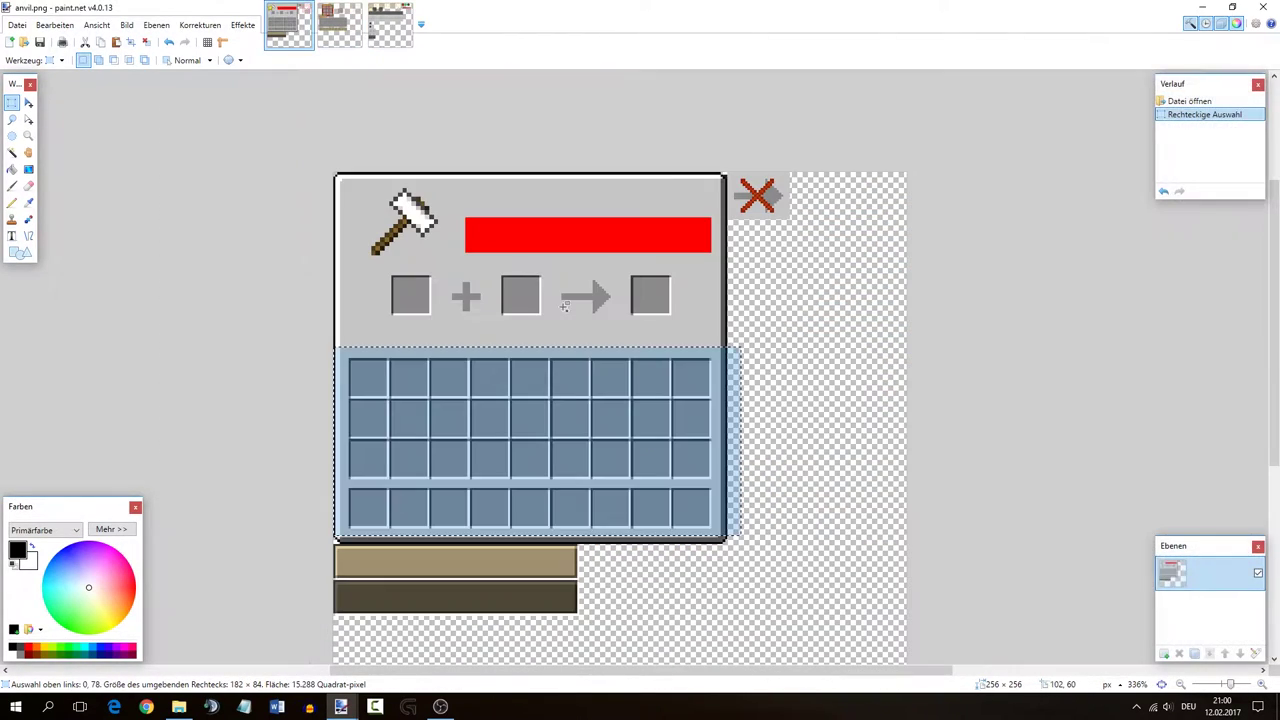
key("ctrl+v")
key("s")
key("ctrl+d")
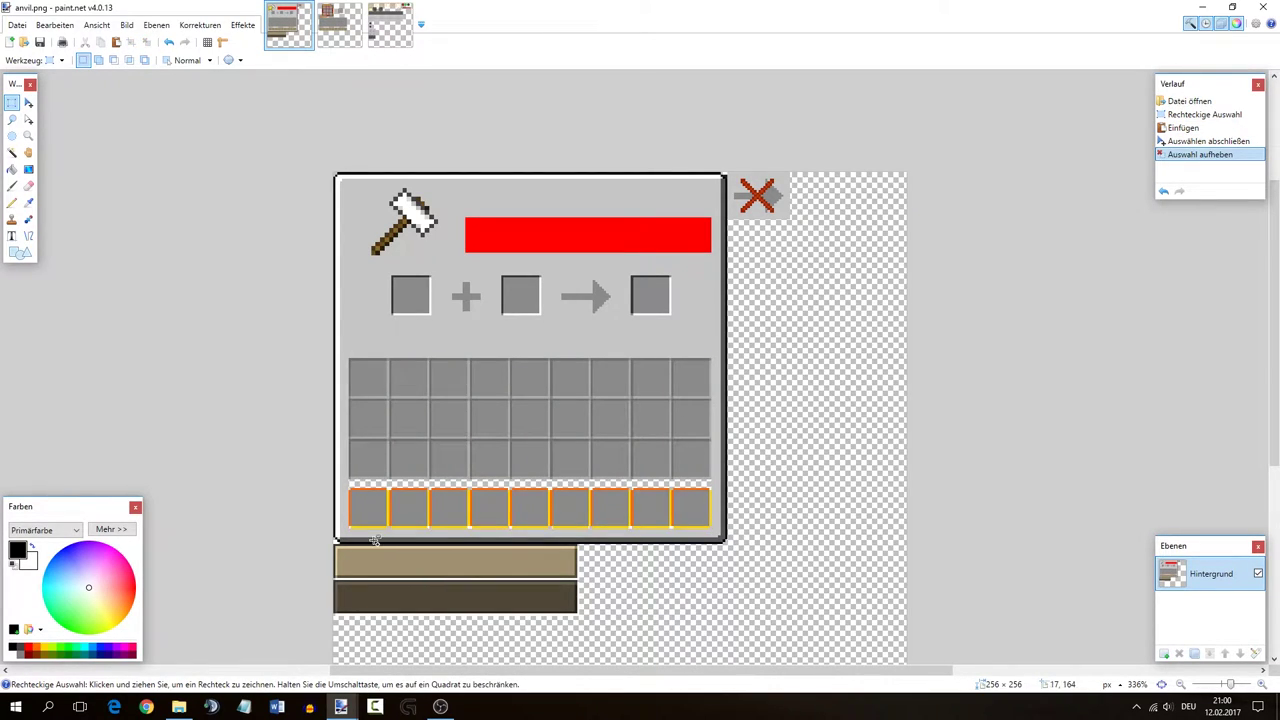
left_click_drag(393, 277, 432, 310)
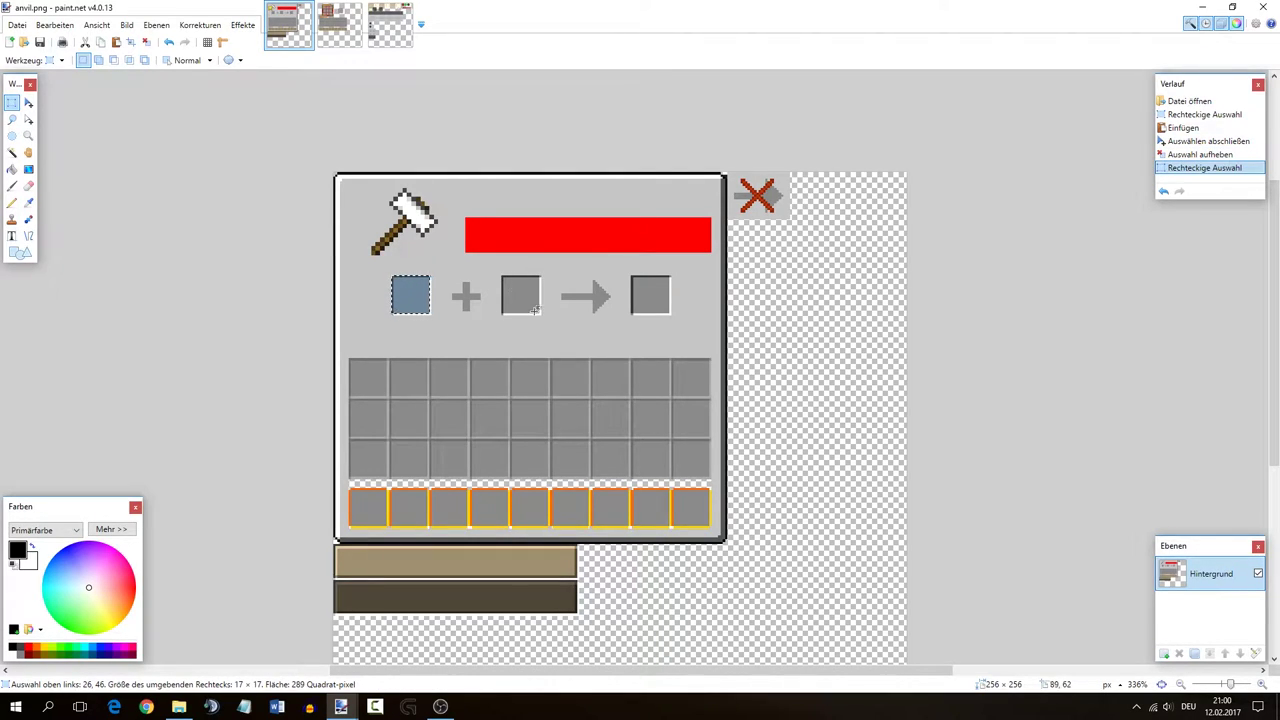
left_click_drag(640, 284, 674, 334)
left_click(475, 228)
- Open the furnace texture from the container folder as a separate image in paint.net
left_click(339, 24)
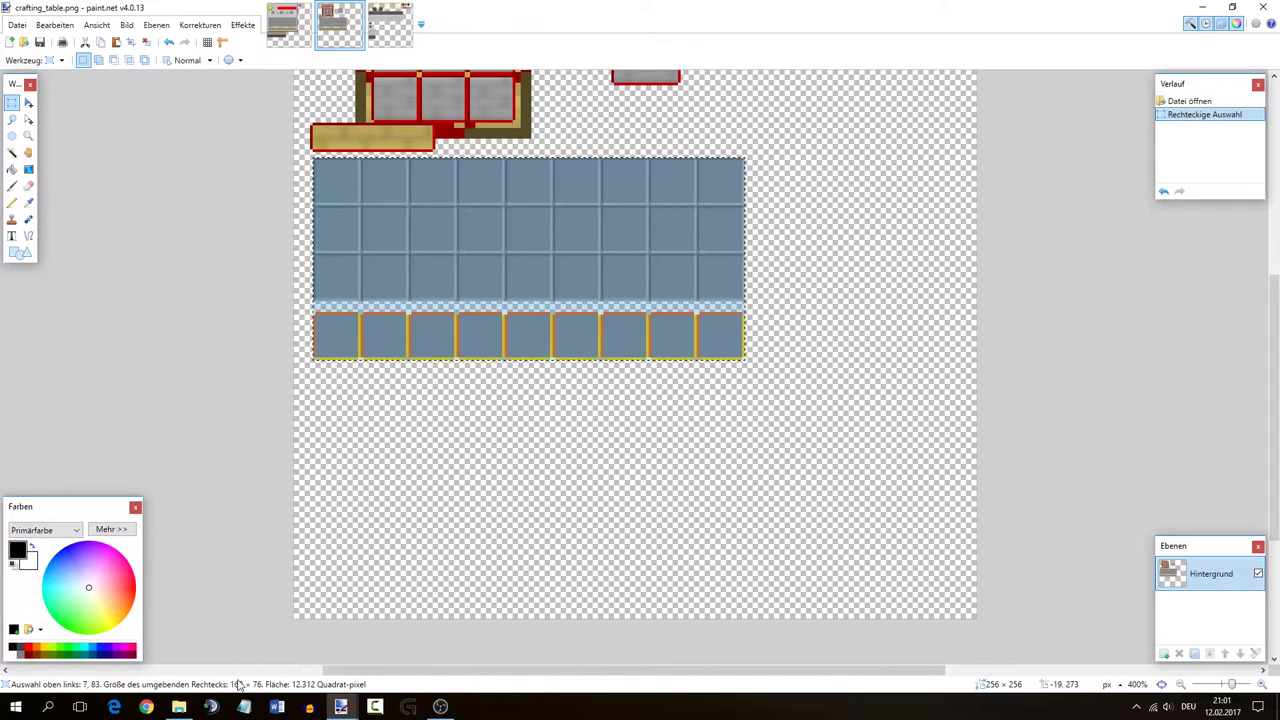
left_click(178, 707)
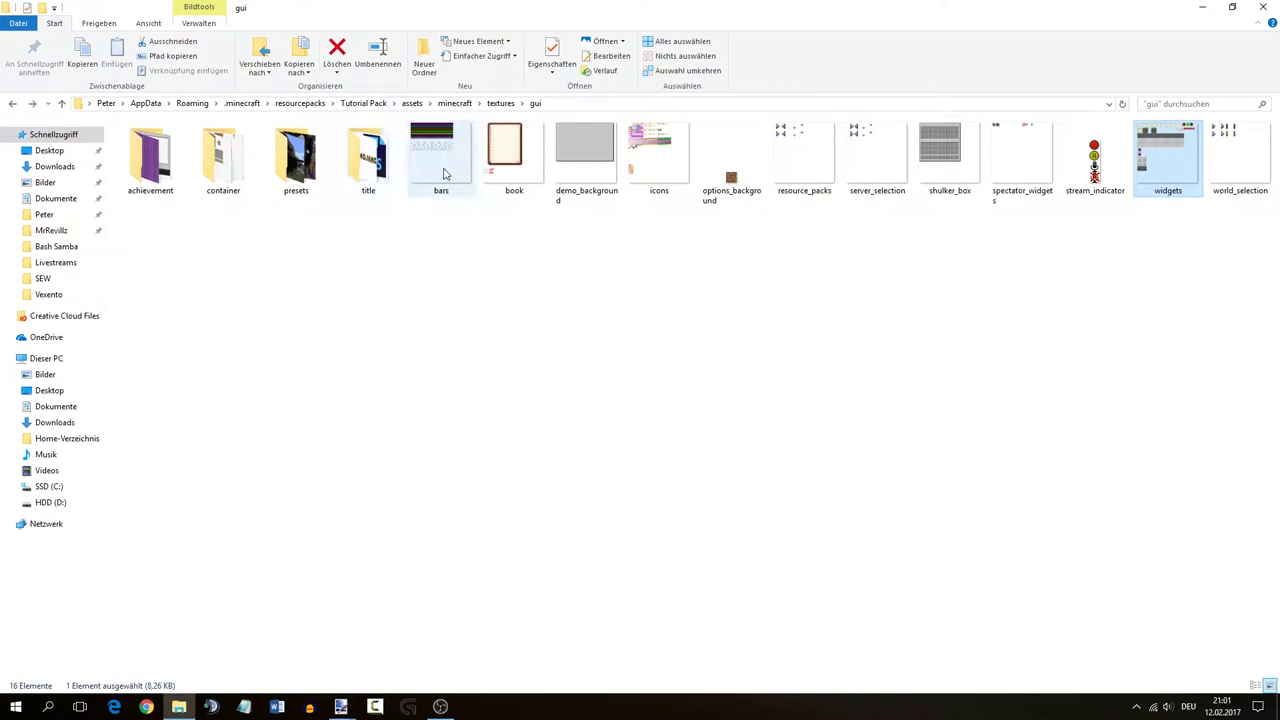
double_click(223, 158)
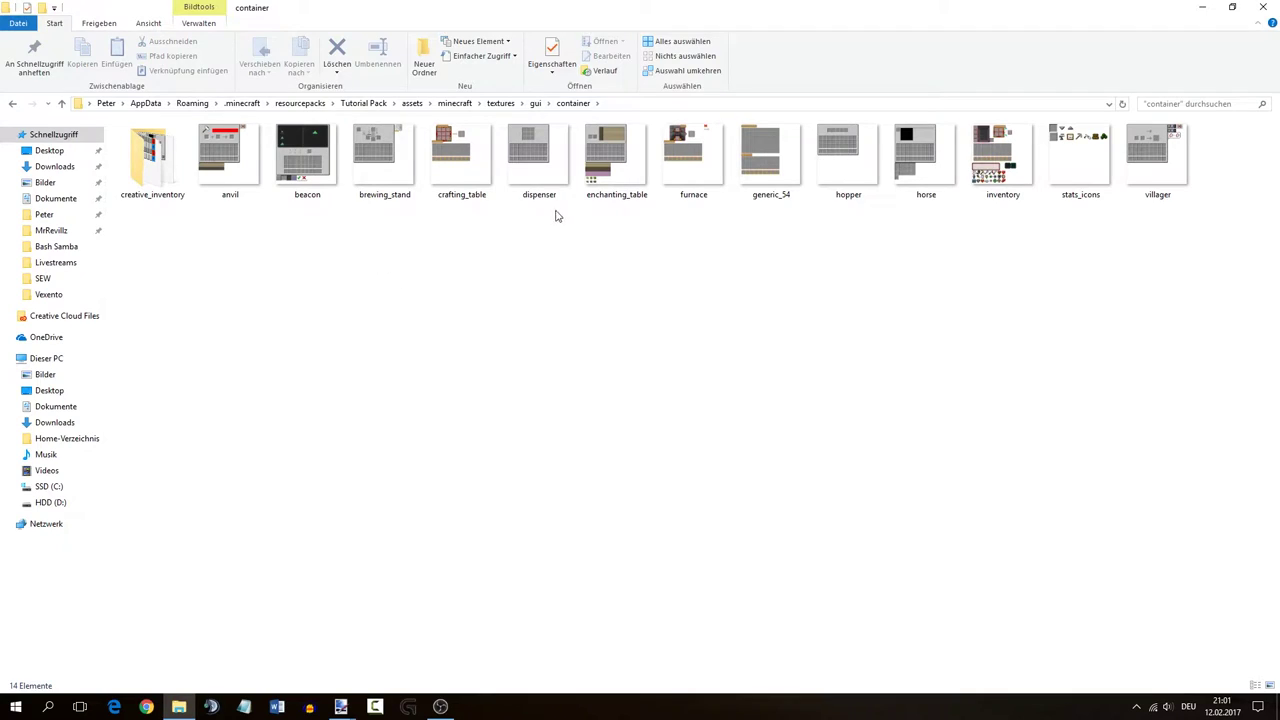
mouse_move(700, 188)
left_mouse_down()
mouse_move(694, 172)
mouse_move(552, 460)
mouse_move(409, 571)
mouse_move(630, 358)
left_mouse_up()
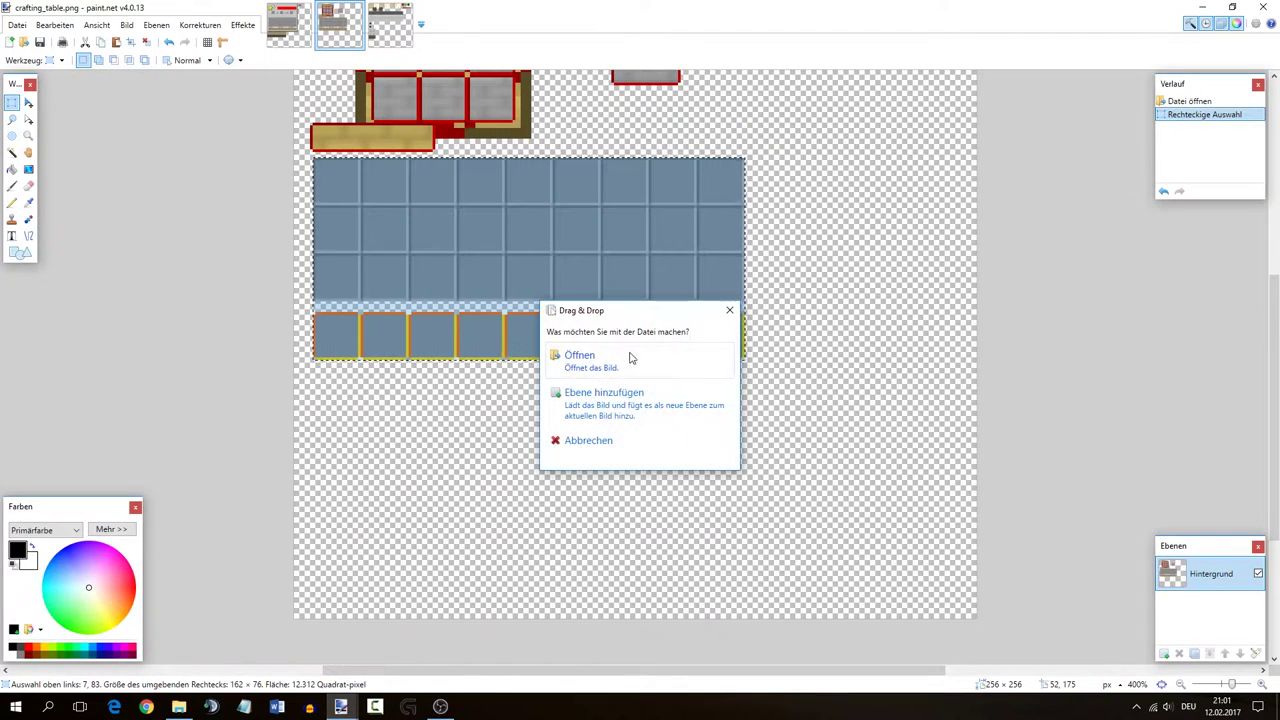
left_click(609, 359)
- Copy the upper red-framed slot of furnace.png with a selection that leaves out its four corner pixels, 18 × 18 pixels overall
scroll(560, 236, "up", 8)
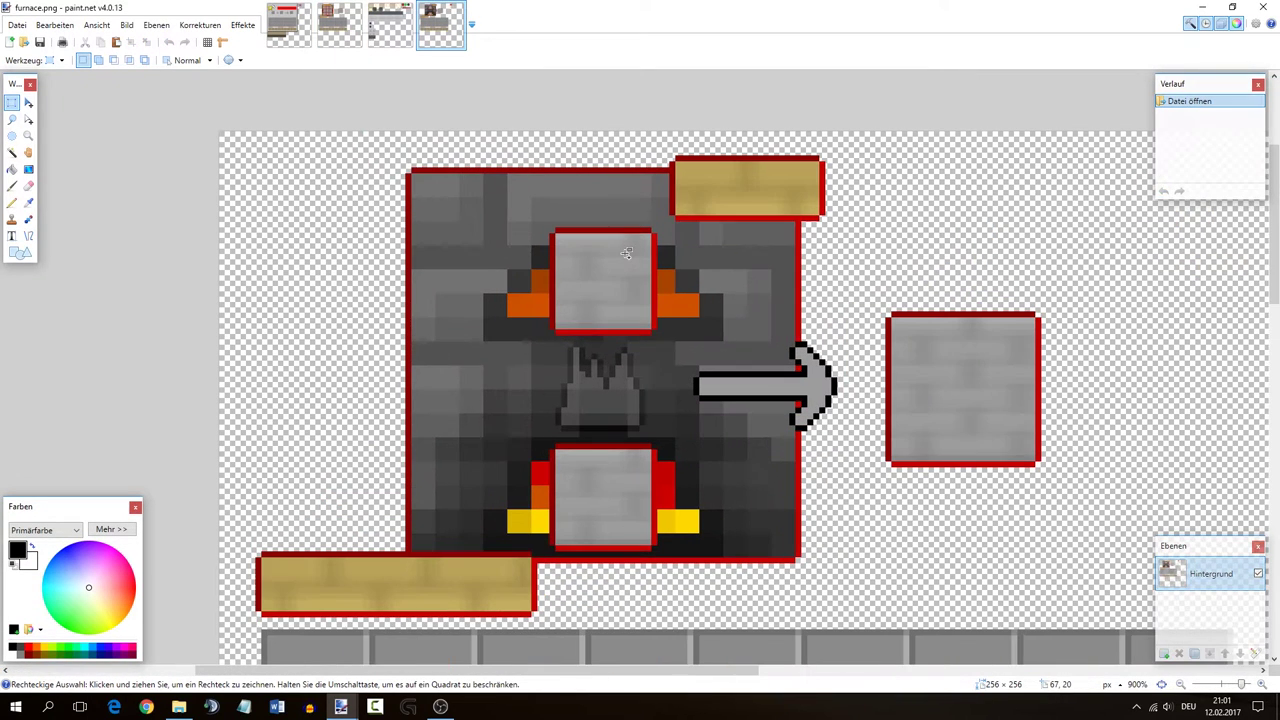
scroll(560, 236, "up", 3)
left_click_drag(550, 219, 705, 392)
left_click_drag(570, 272, 538, 218)
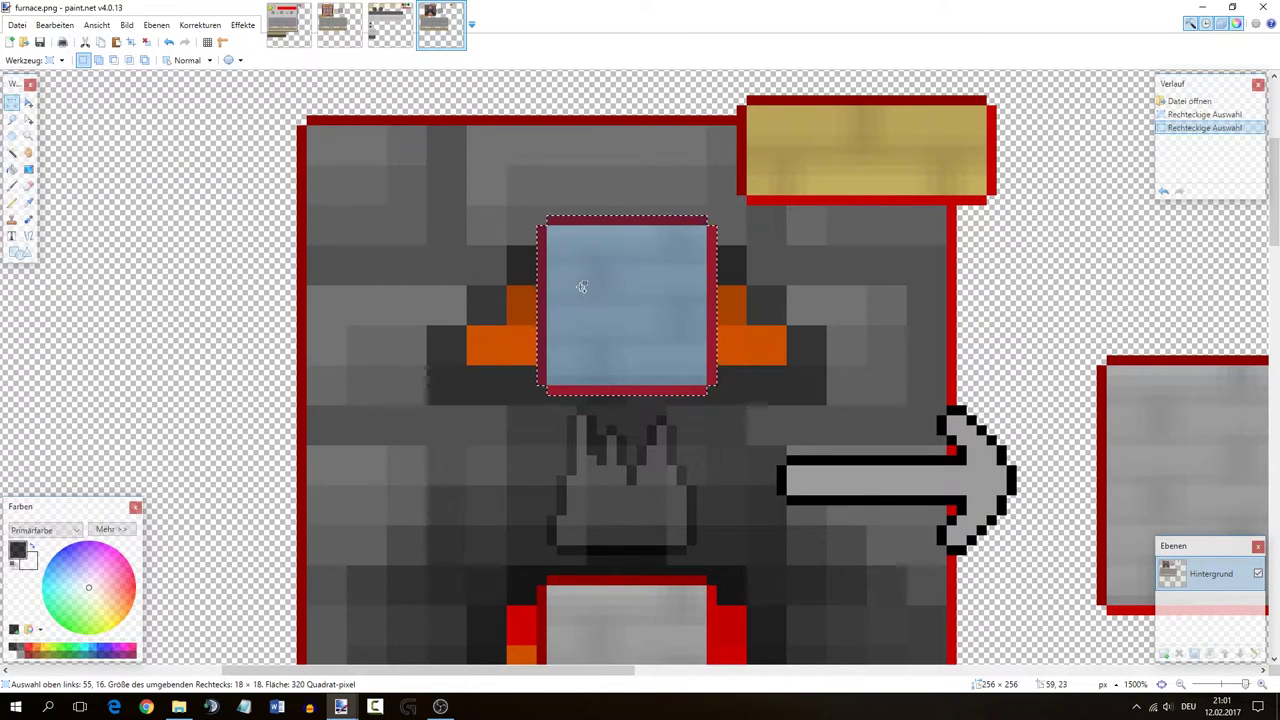
key("ctrl+c")
- Paste the red-framed slot into anvil.png and place it exactly over the first input slot at 26, 46
left_click(288, 24)
key("ctrl+v")
scroll(426, 273, "up", 6)
left_click_drag(577, 161, 381, 358)
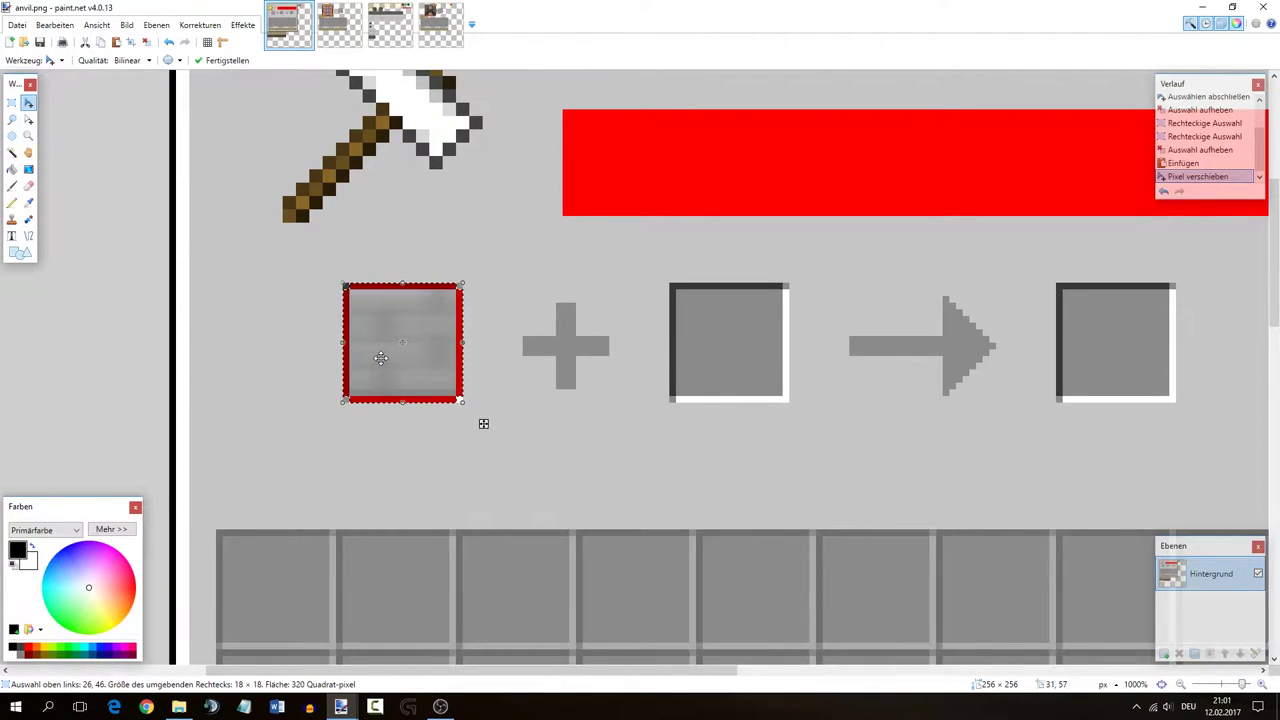
key("s")
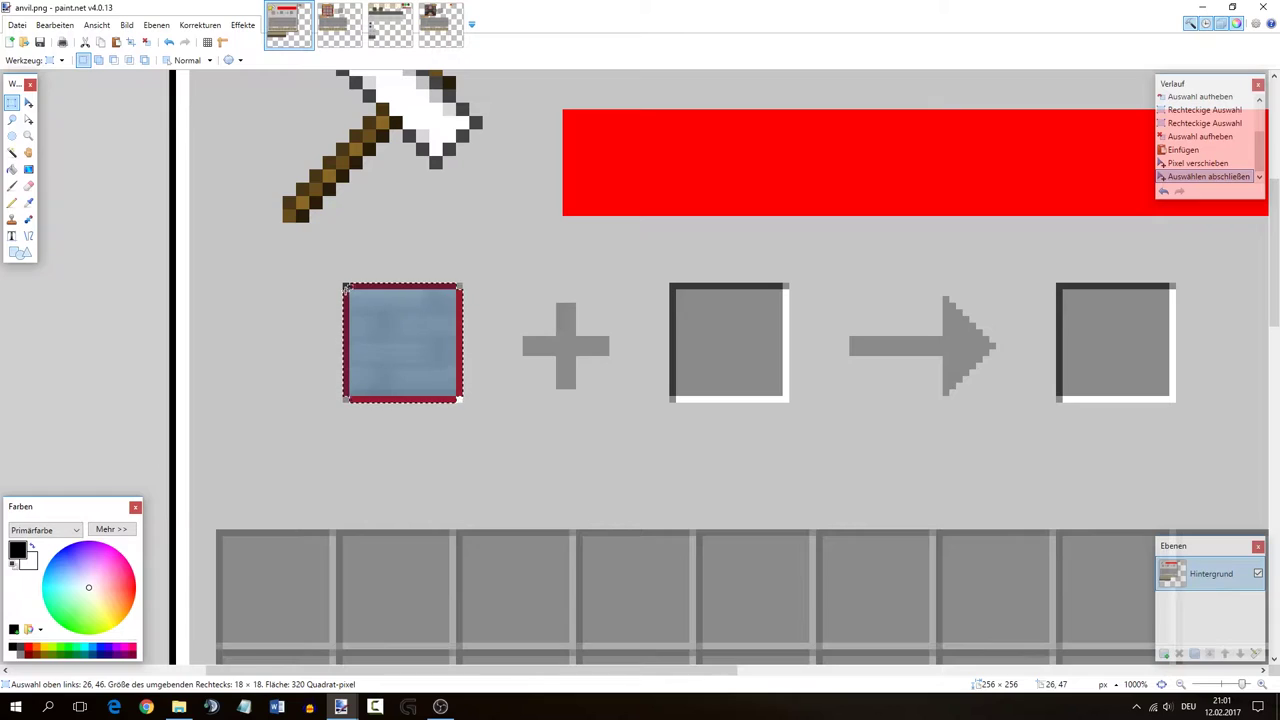
- Delete the pixels at the four outer corners of the first input slot so they are transparent
left_click_drag(346, 287, 347, 286)
left_click_drag(458, 280, 466, 286)
left_click_drag(475, 407, 460, 398)
left_click_drag(337, 415, 349, 399)
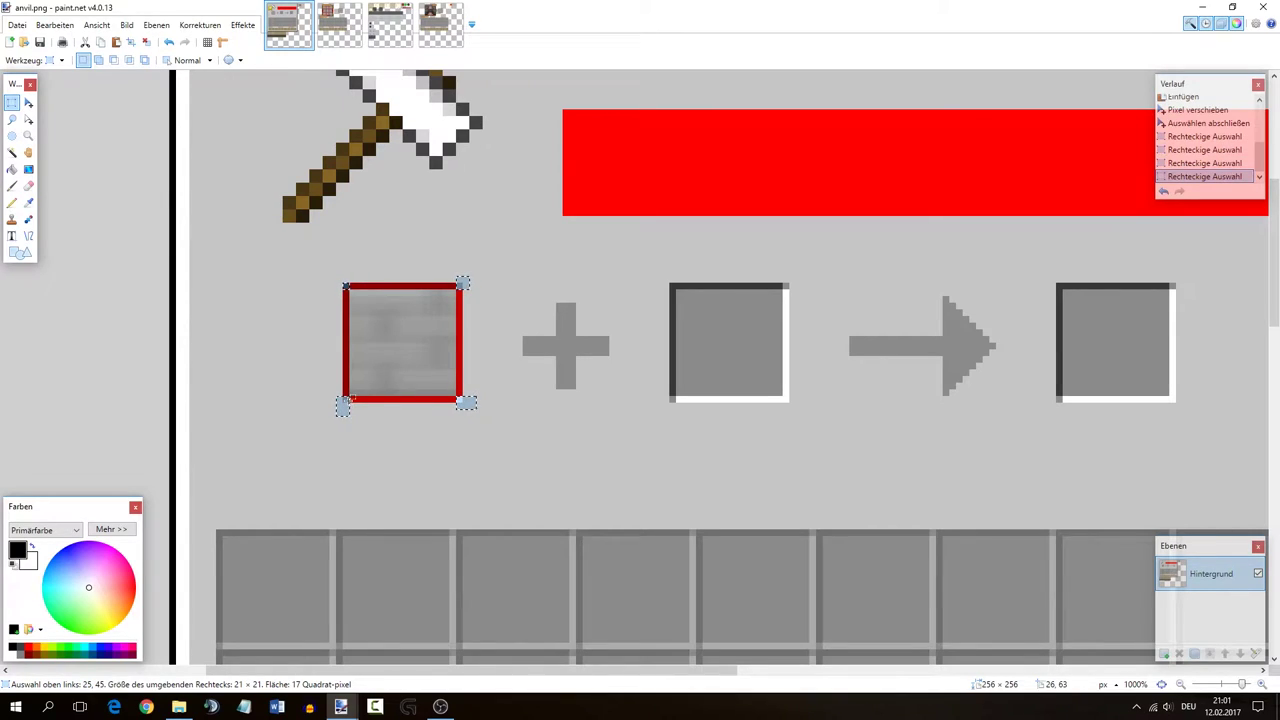
key("Delete")
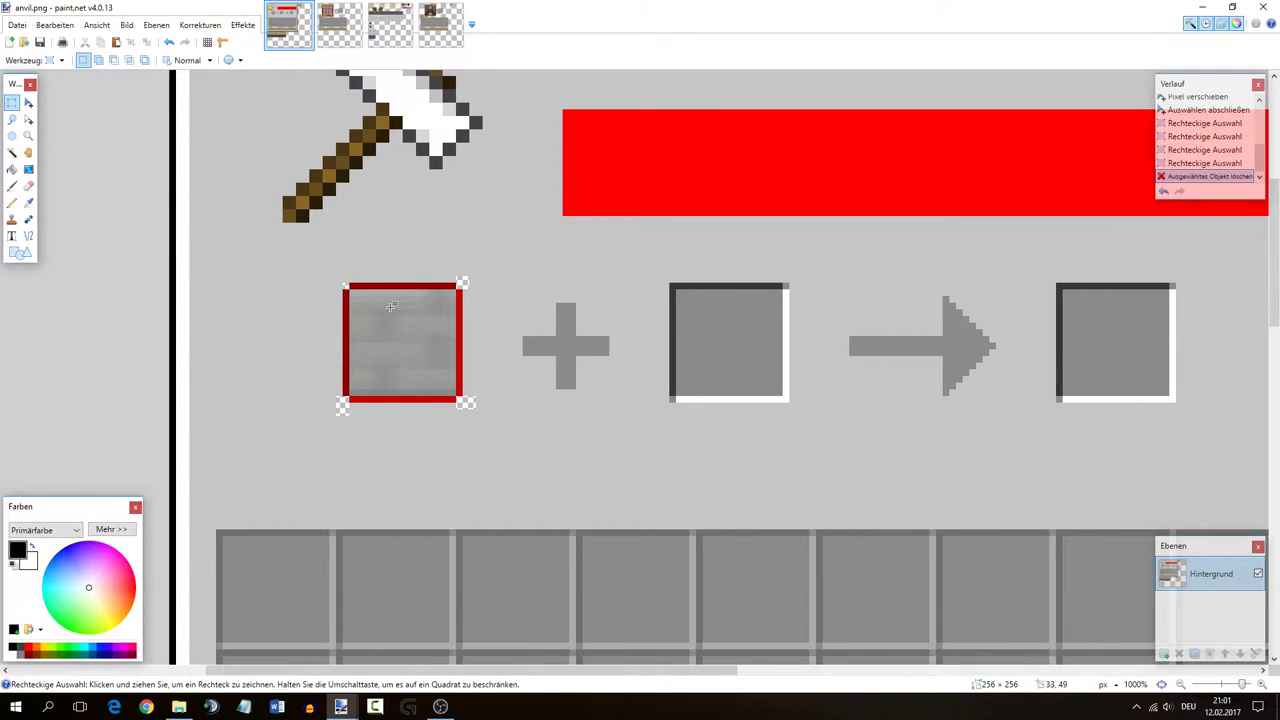
- Delete the pixels at the four outer corners of the second input slot, between the plus sign and the arrow
left_click_drag(655, 412, 674, 399)
left_click_drag(800, 428, 786, 399)
left_click_drag(801, 271, 784, 288)
left_click_drag(650, 264, 675, 287)
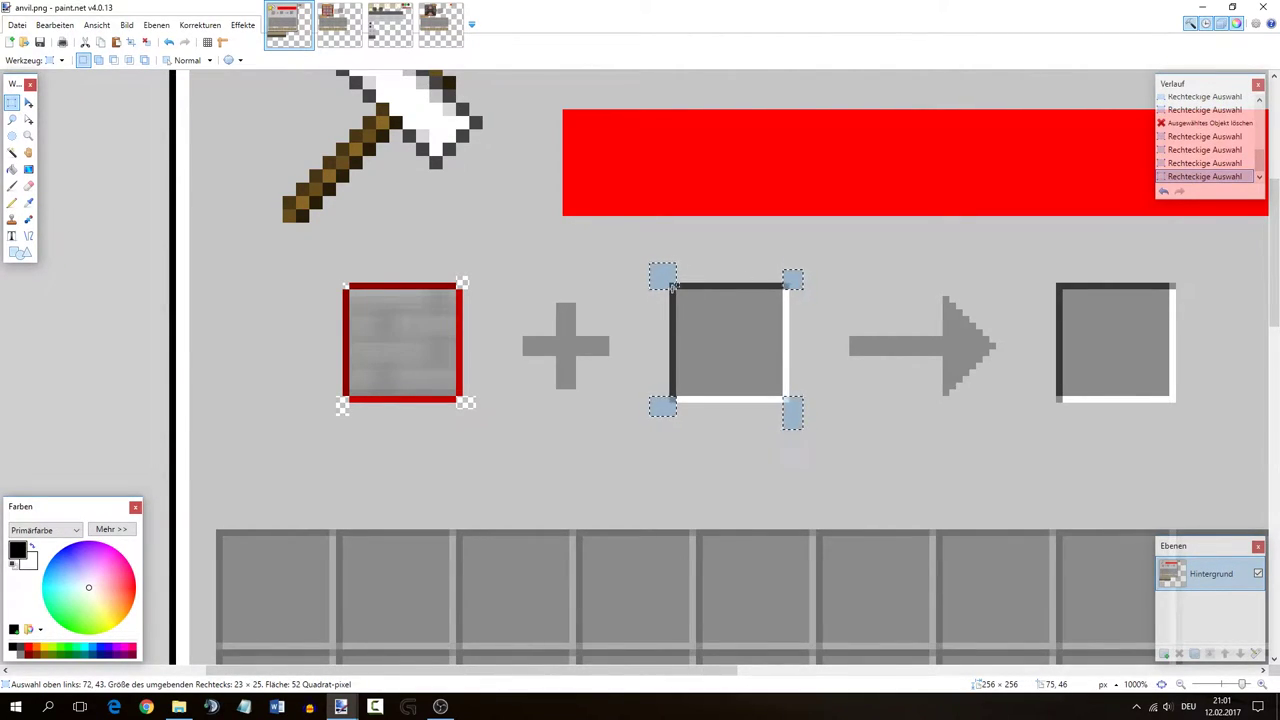
key("Delete")
- Paste the red-framed slot exactly over the second input slot and deselect it
key("ctrl+v")
left_click_drag(620, 171, 743, 348)
key("s")
key("ctrl+d")
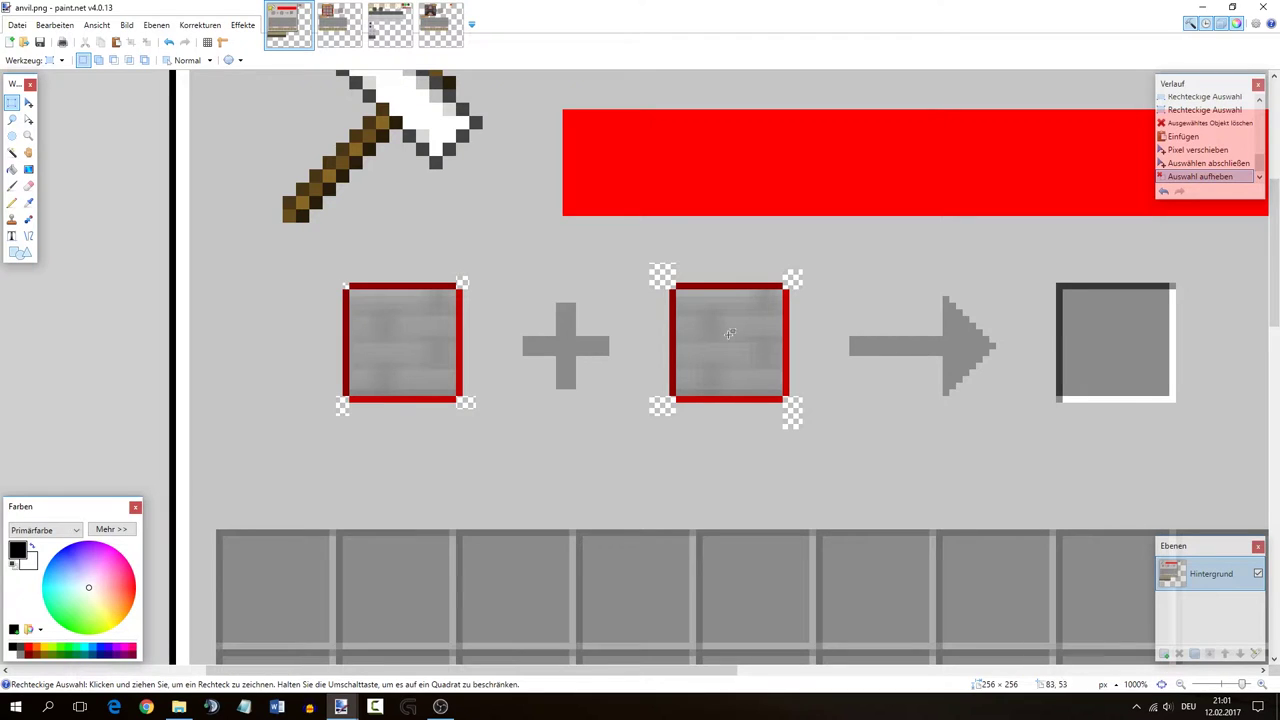
- Paste the red-framed slot exactly over the output slot behind the arrow at 133, 46
left_click_drag(603, 670, 727, 672)
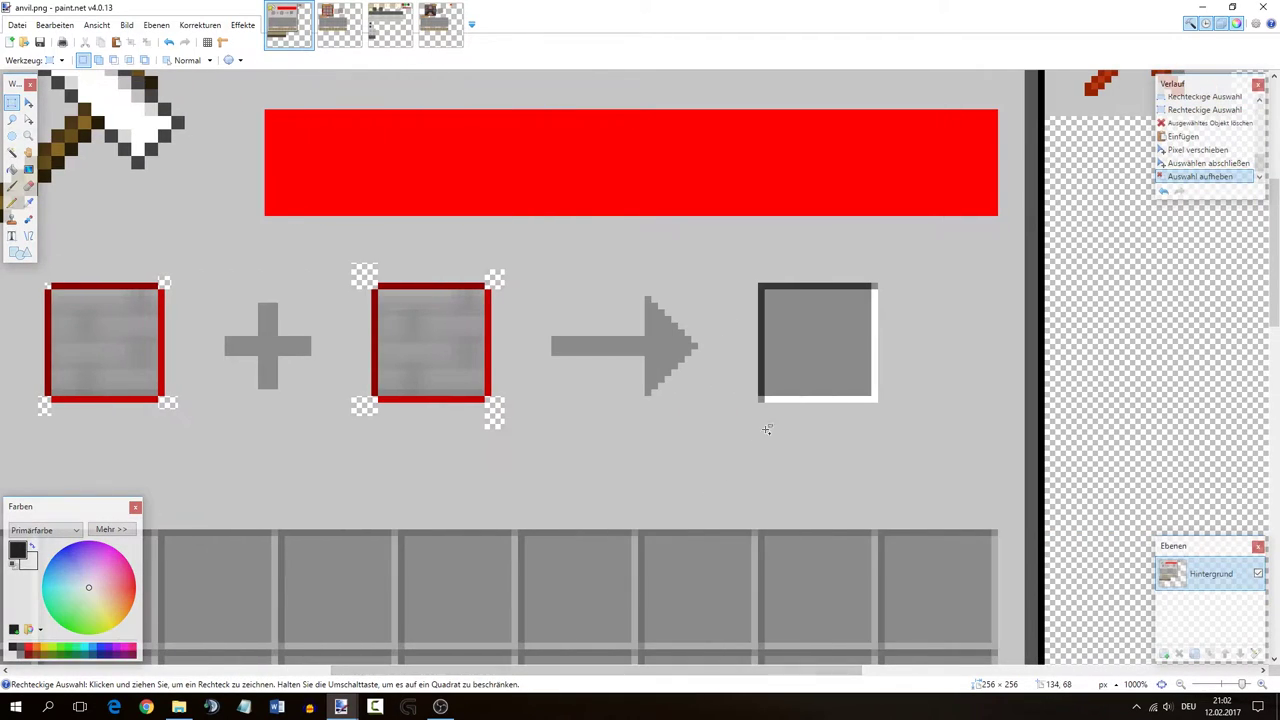
key("ctrl+v")
mouse_move(321, 166)
left_mouse_down()
mouse_move(847, 378)
mouse_move(840, 366)
left_mouse_up()
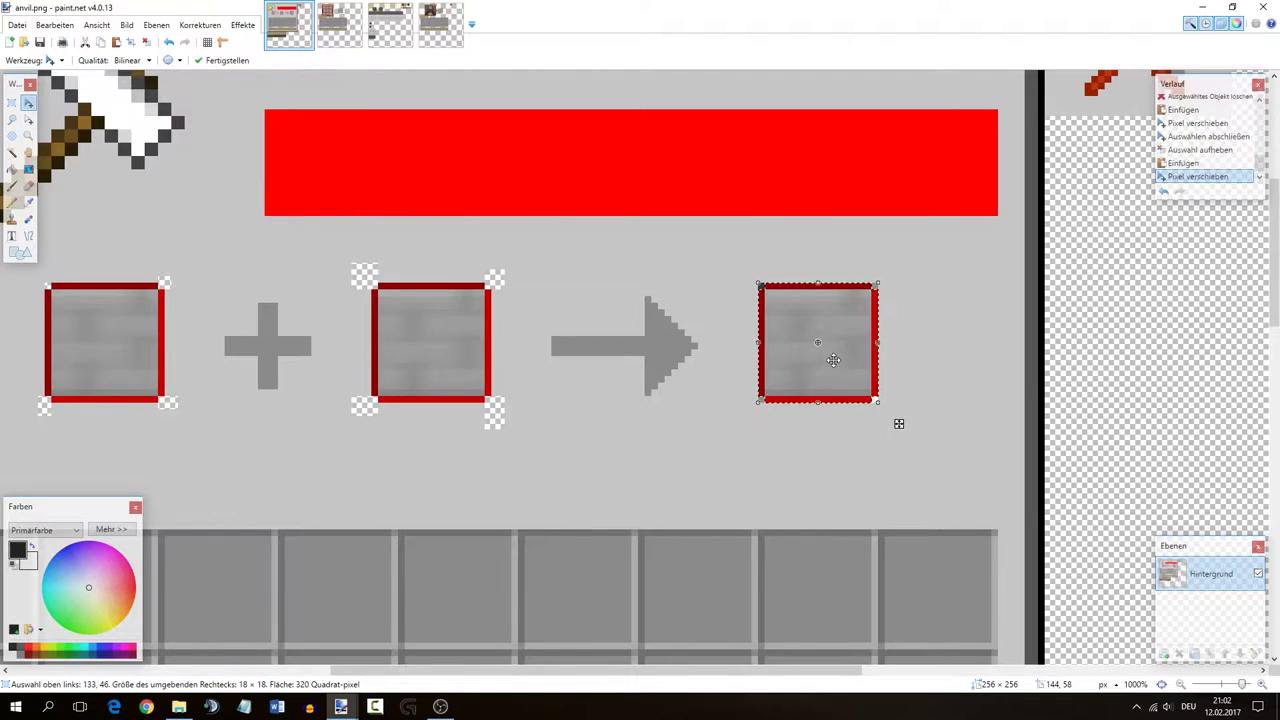
key("s")
- Delete the pixels at the four outer corners of the output slot so they are transparent
left_click_drag(888, 273, 875, 286)
left_click_drag(902, 414, 875, 399)
mouse_move(789, 414)
left_mouse_down()
mouse_move(768, 421)
mouse_move(766, 398)
left_mouse_up()
left_click_drag(740, 250, 762, 284)
key("Delete")
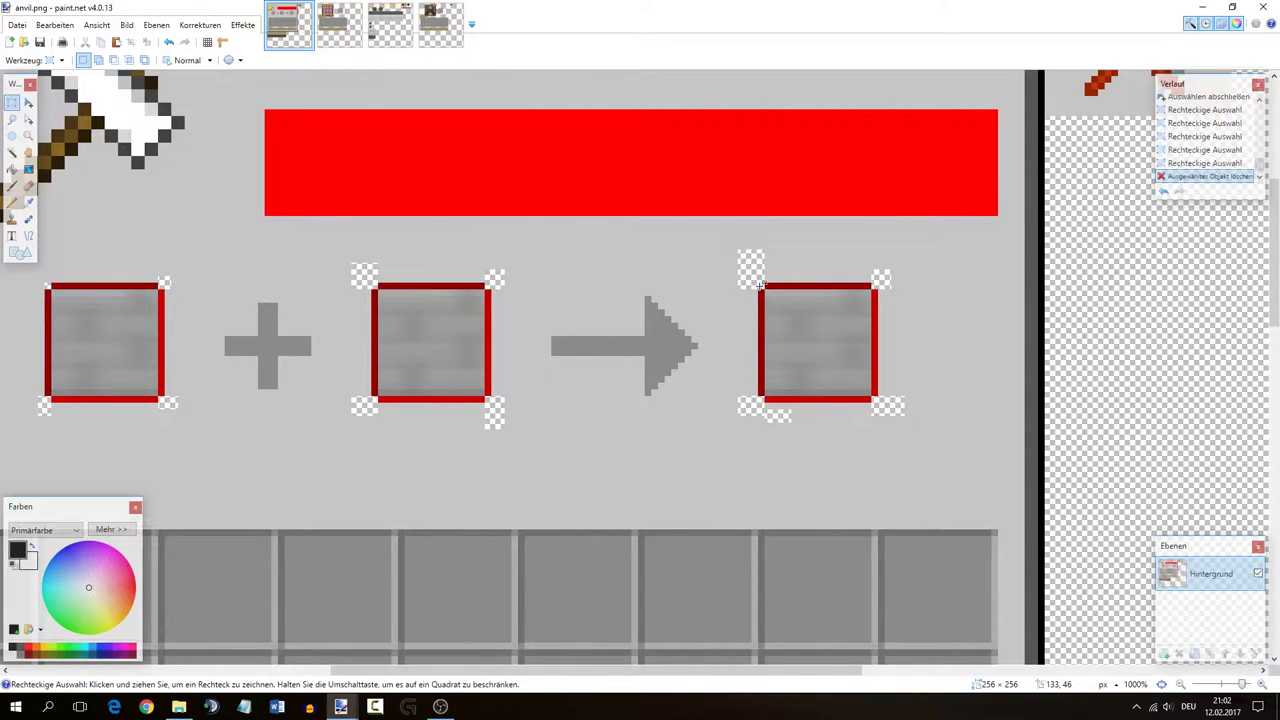
- Compare the furnace and crafting table textures with the anvil texture to find an arrow to reuse
scroll(758, 295, "down", 5)
scroll(775, 305, "up", 5)
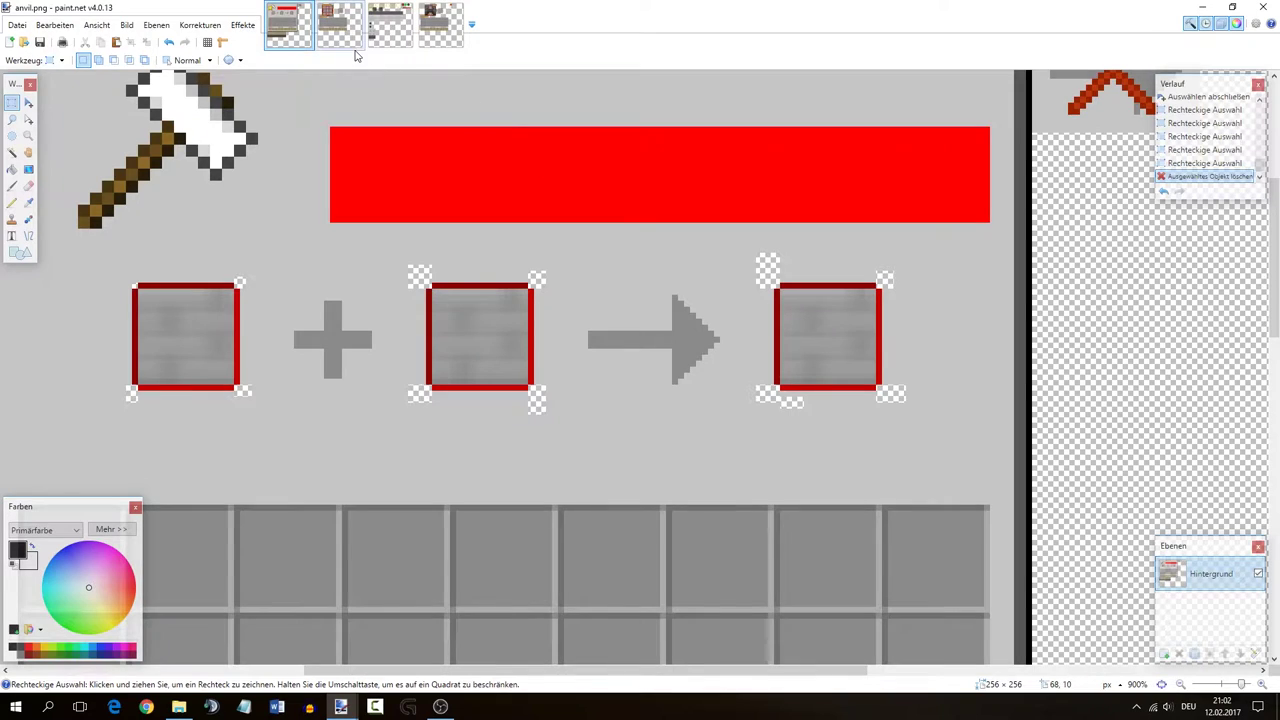
left_click(440, 25)
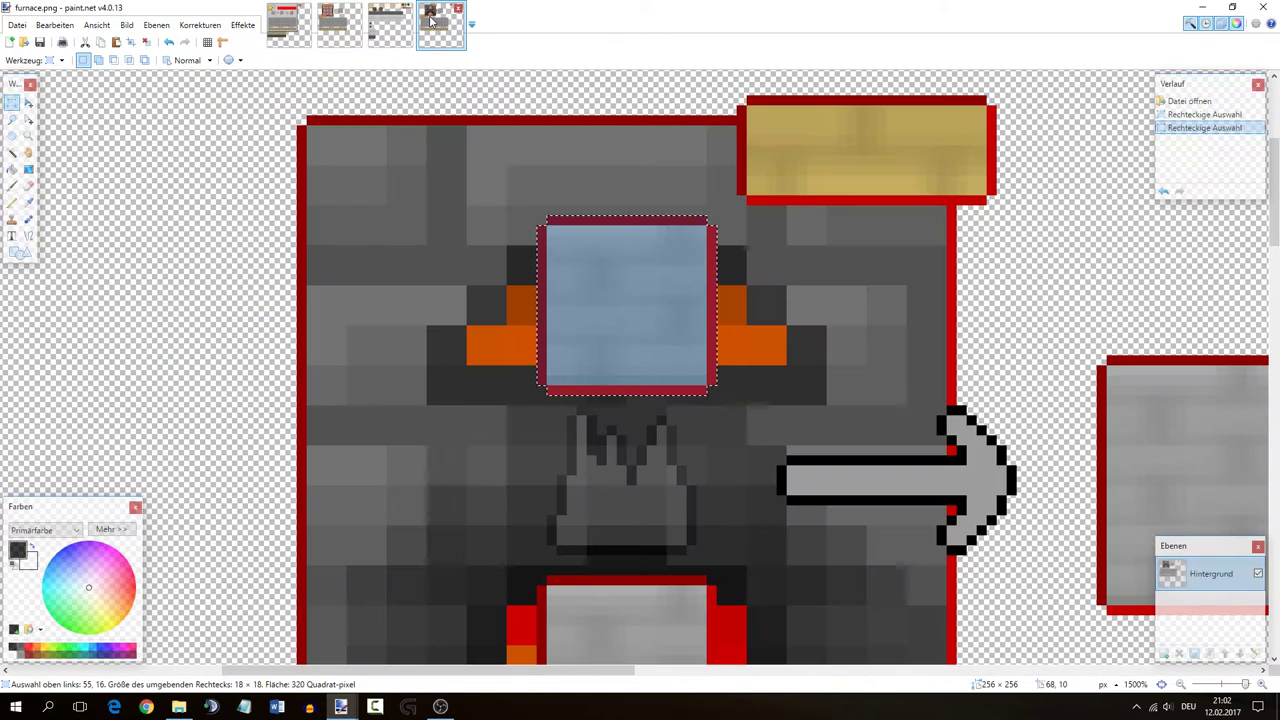
scroll(598, 314, "down", 5)
left_click(745, 372)
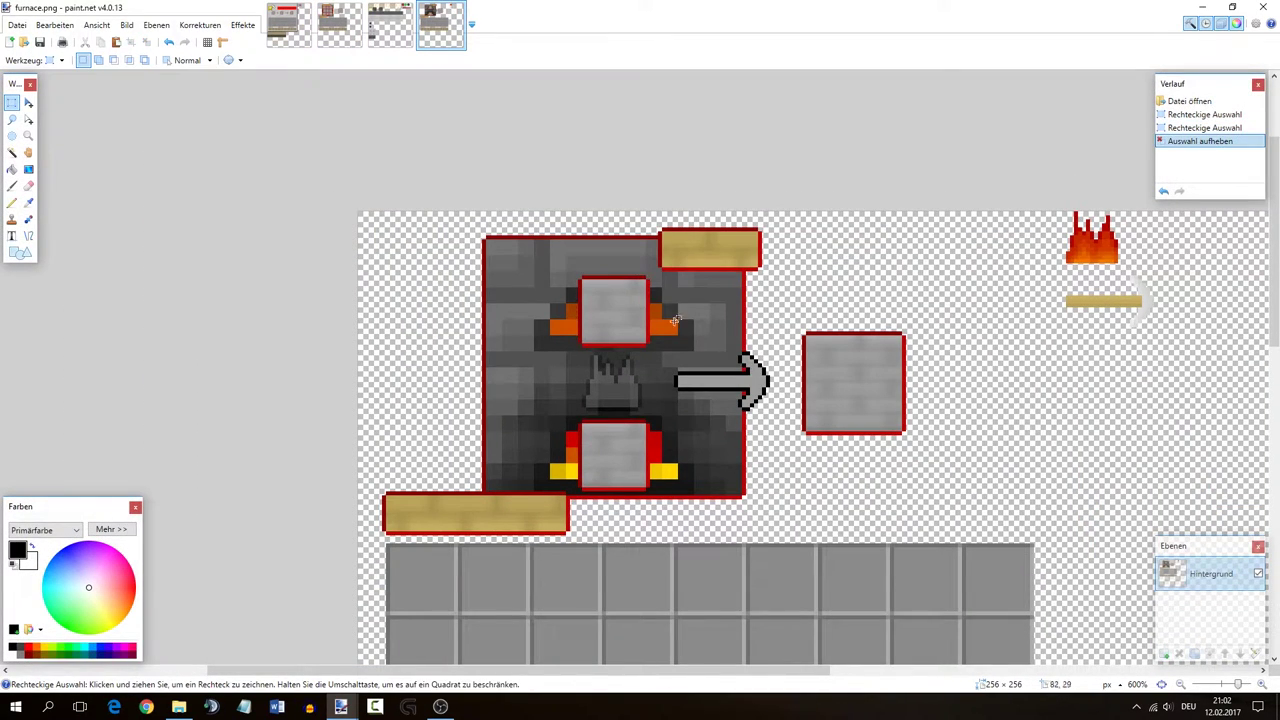
left_click(340, 25)
scroll(505, 212, "down", 3)
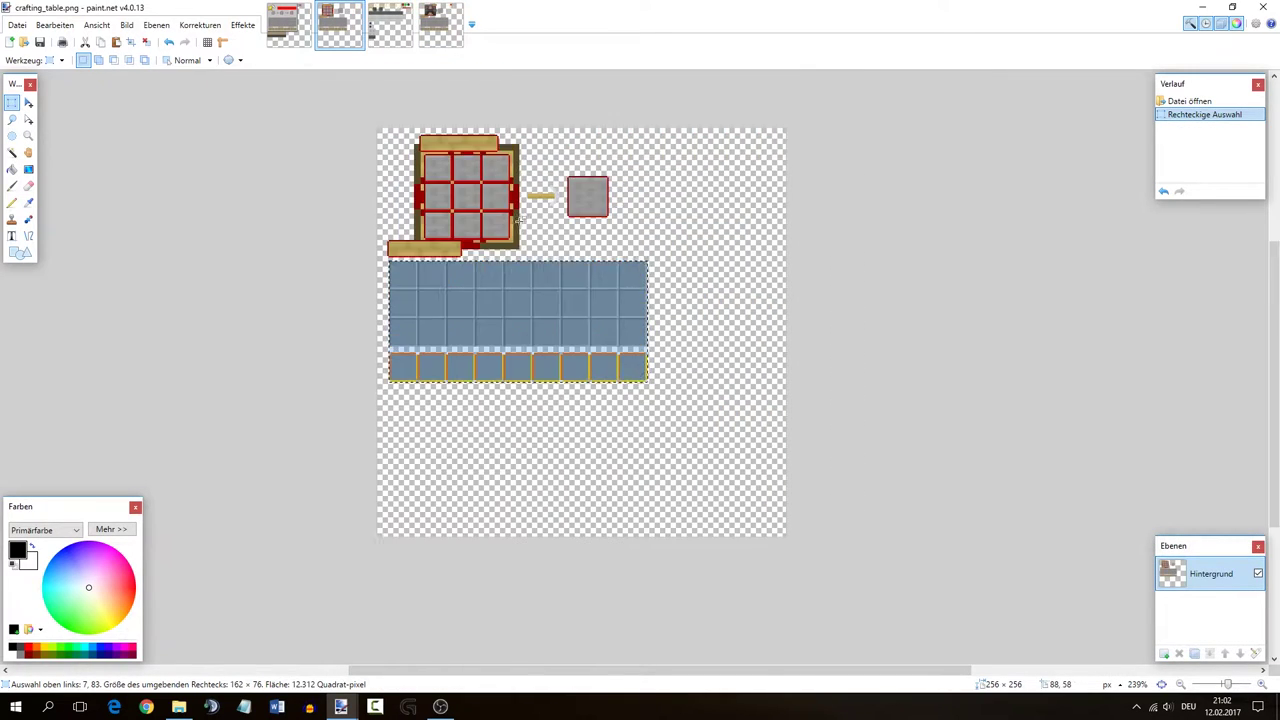
scroll(549, 279, "up", 2)
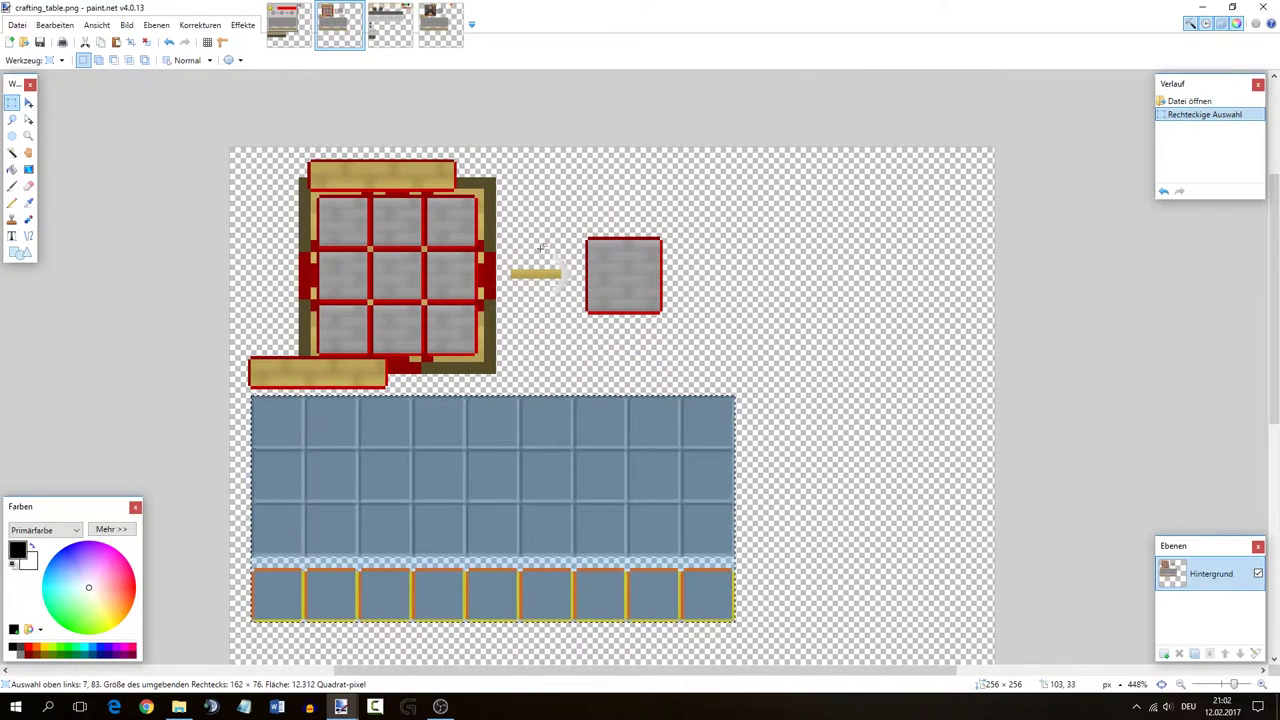
left_click(446, 43)
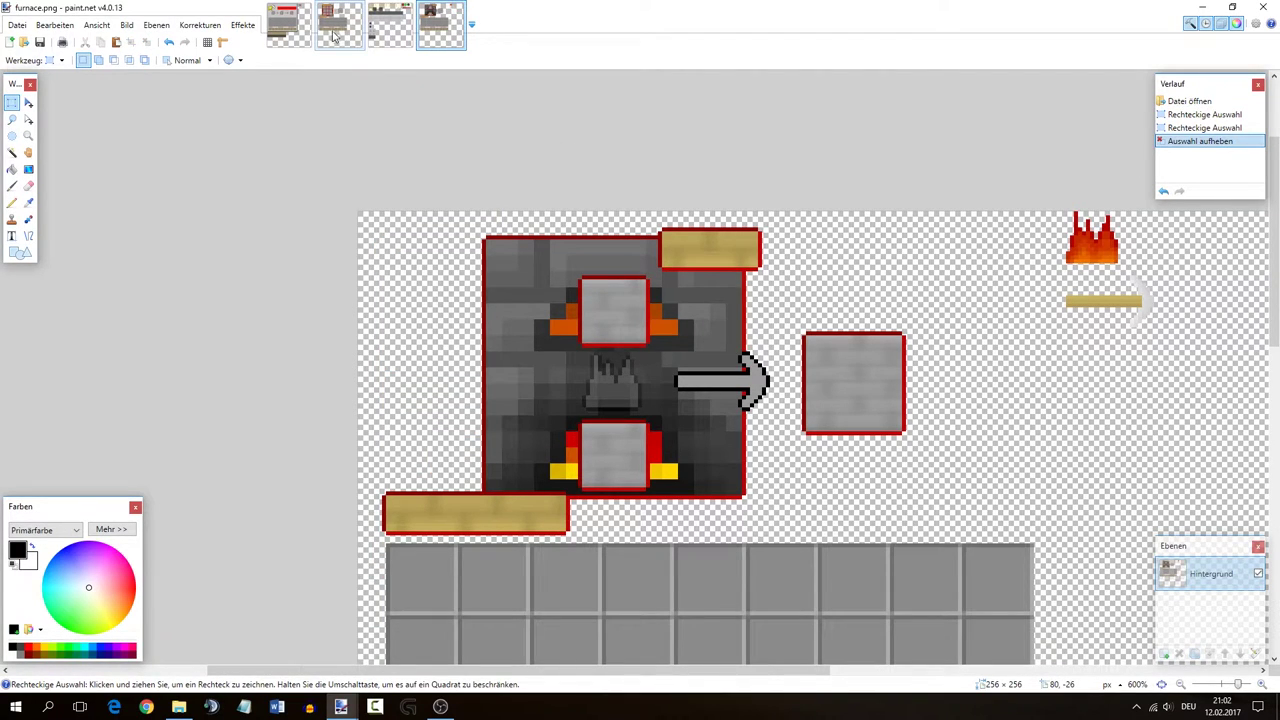
left_click(290, 27)
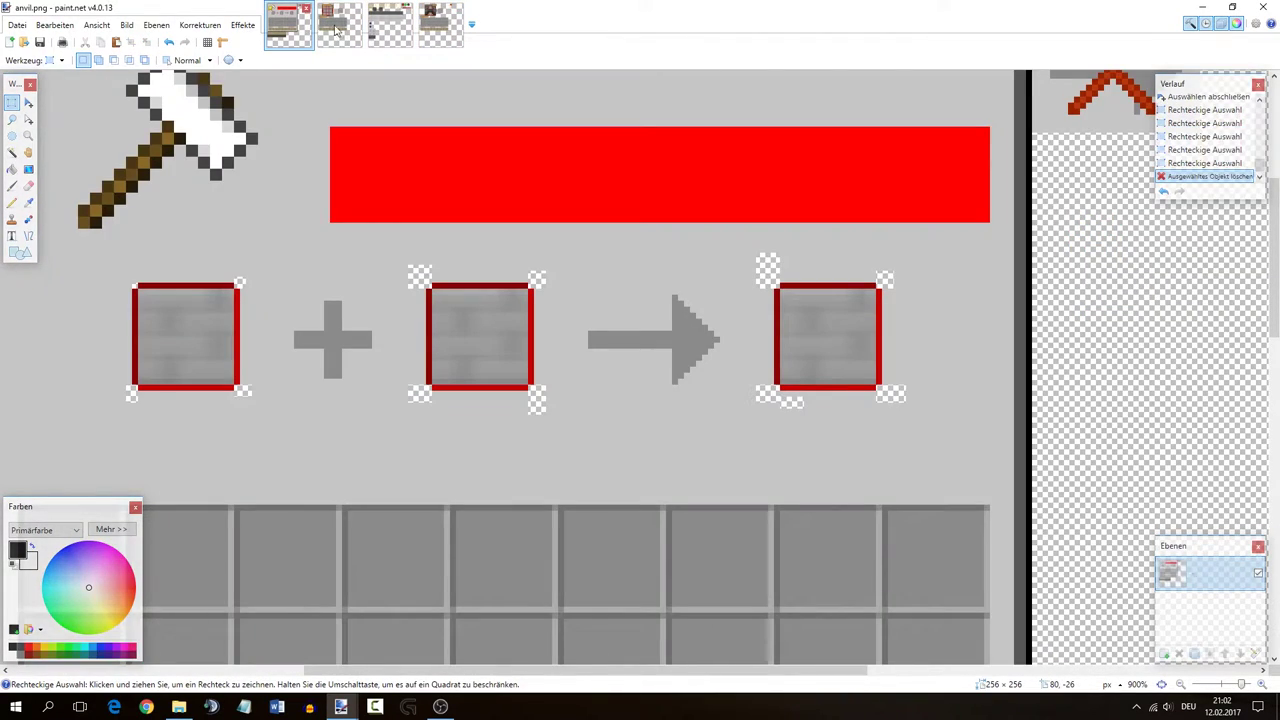
- Select and copy the 22 × 14 px pickaxe-shaped progress arrow below the flame in furnace.png
left_click(436, 30)
scroll(945, 396, "up", 6)
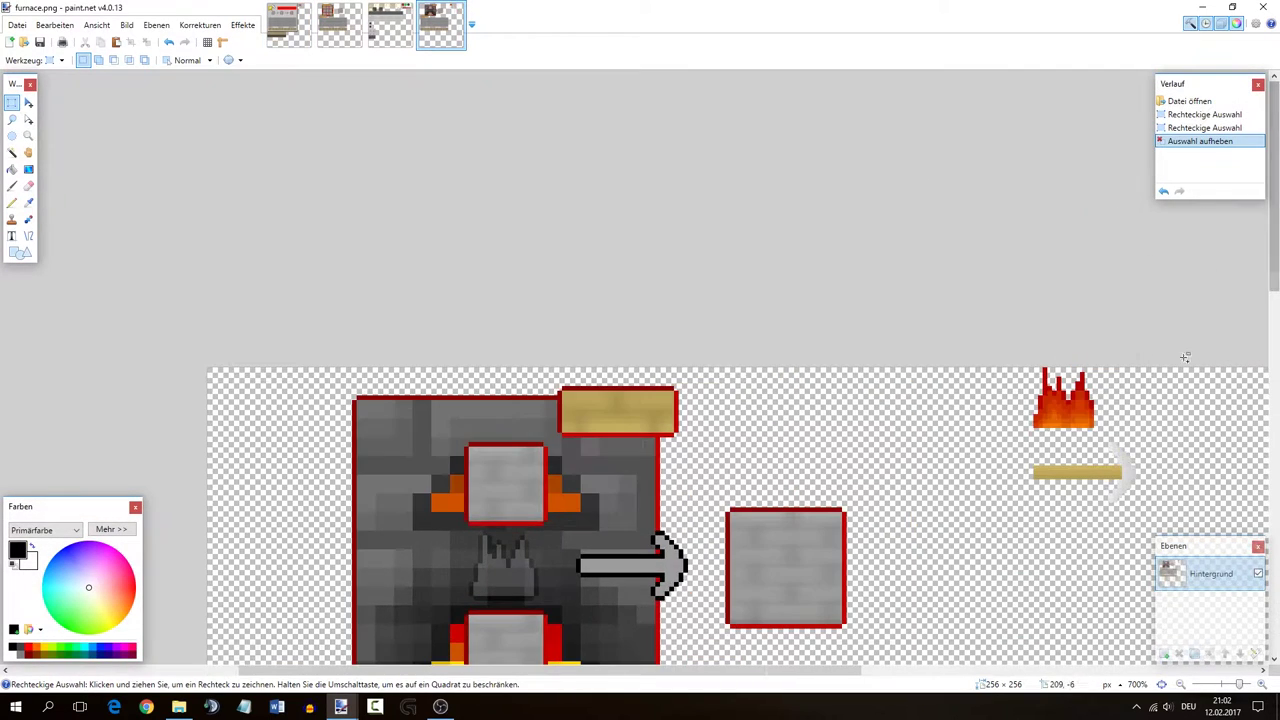
left_click_drag(951, 490, 613, 280)
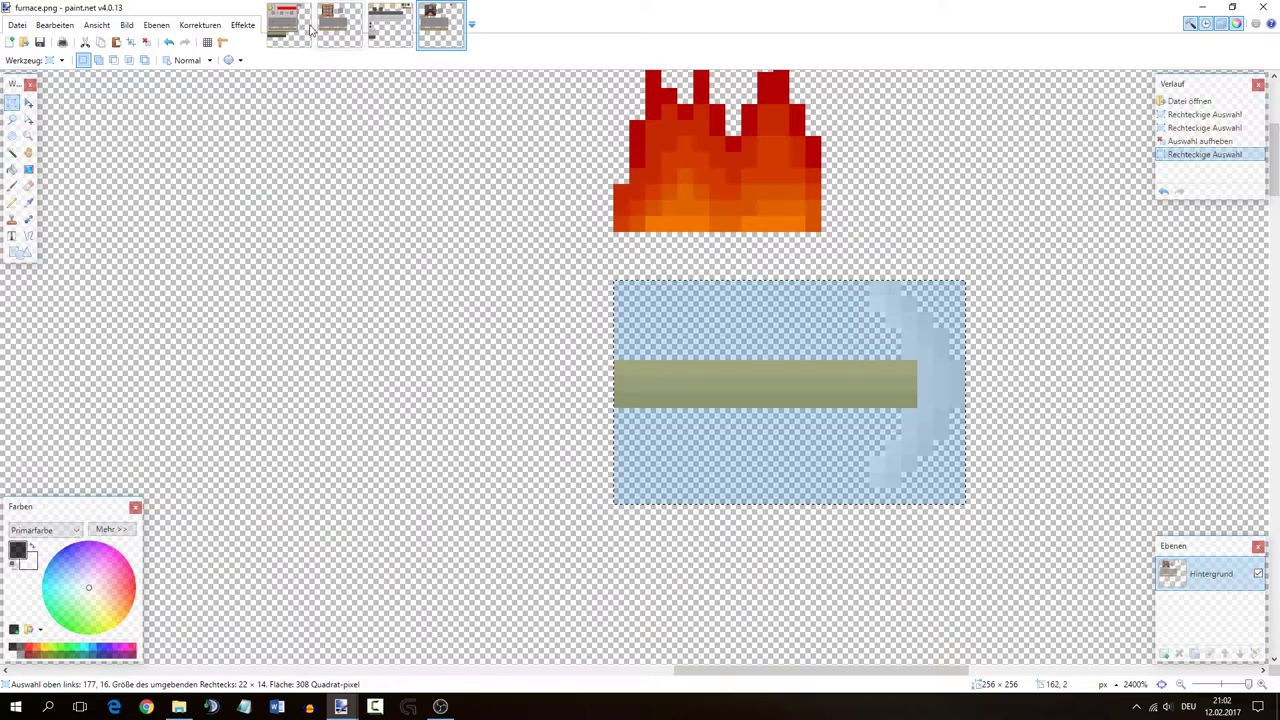
- Paste the pickaxe arrow into anvil.png exactly over the grey arrow at 102, 49 and deselect it
left_click(290, 30)
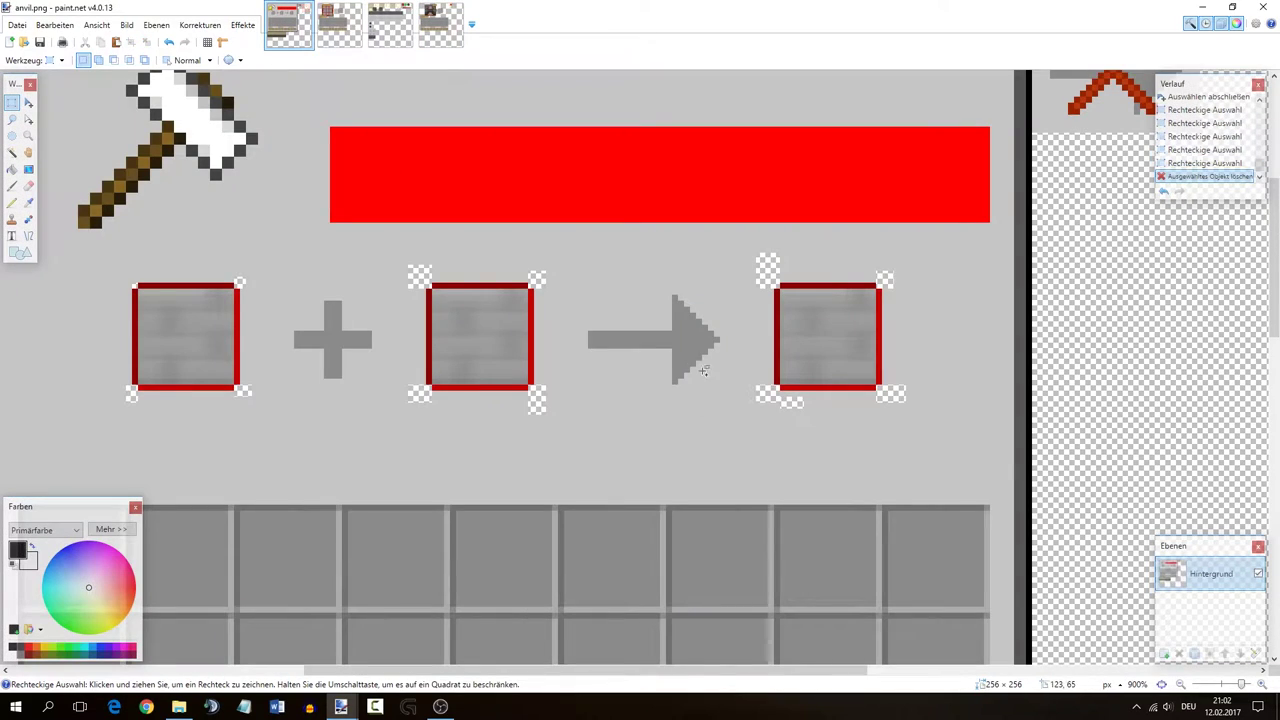
key("ctrl+v")
left_click_drag(1105, 244, 745, 400)
key("s")
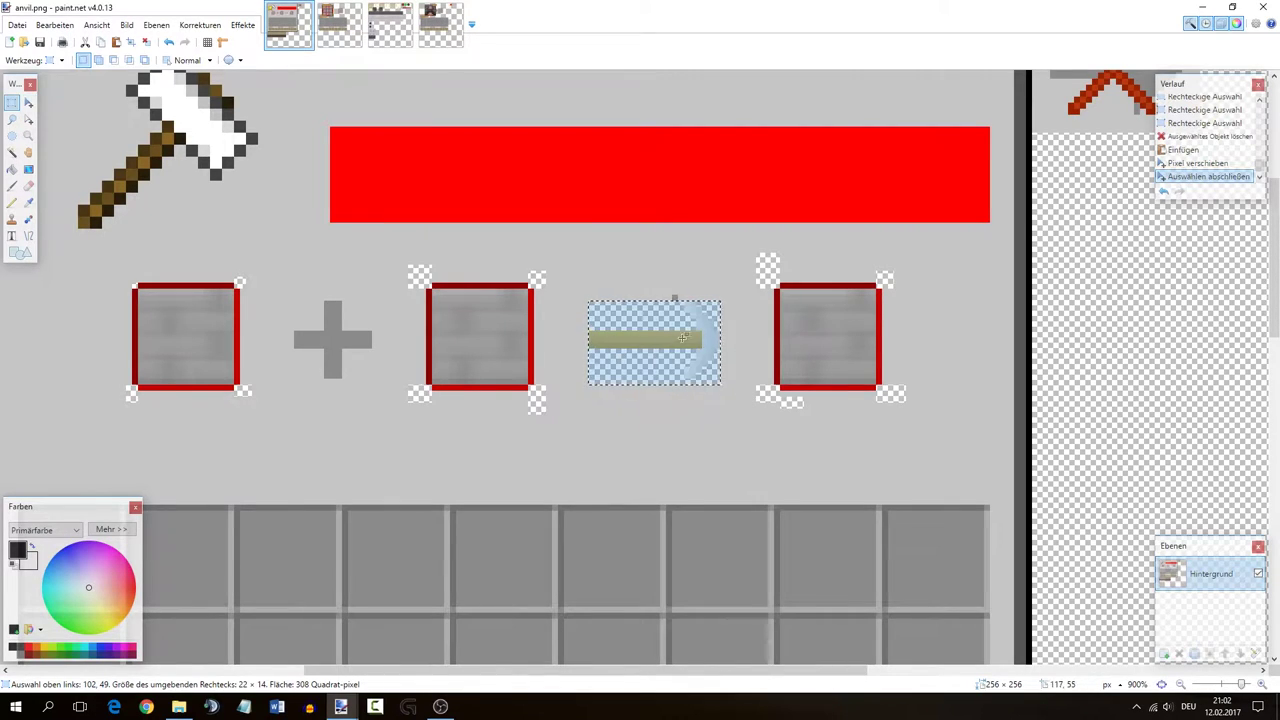
left_click(673, 298)
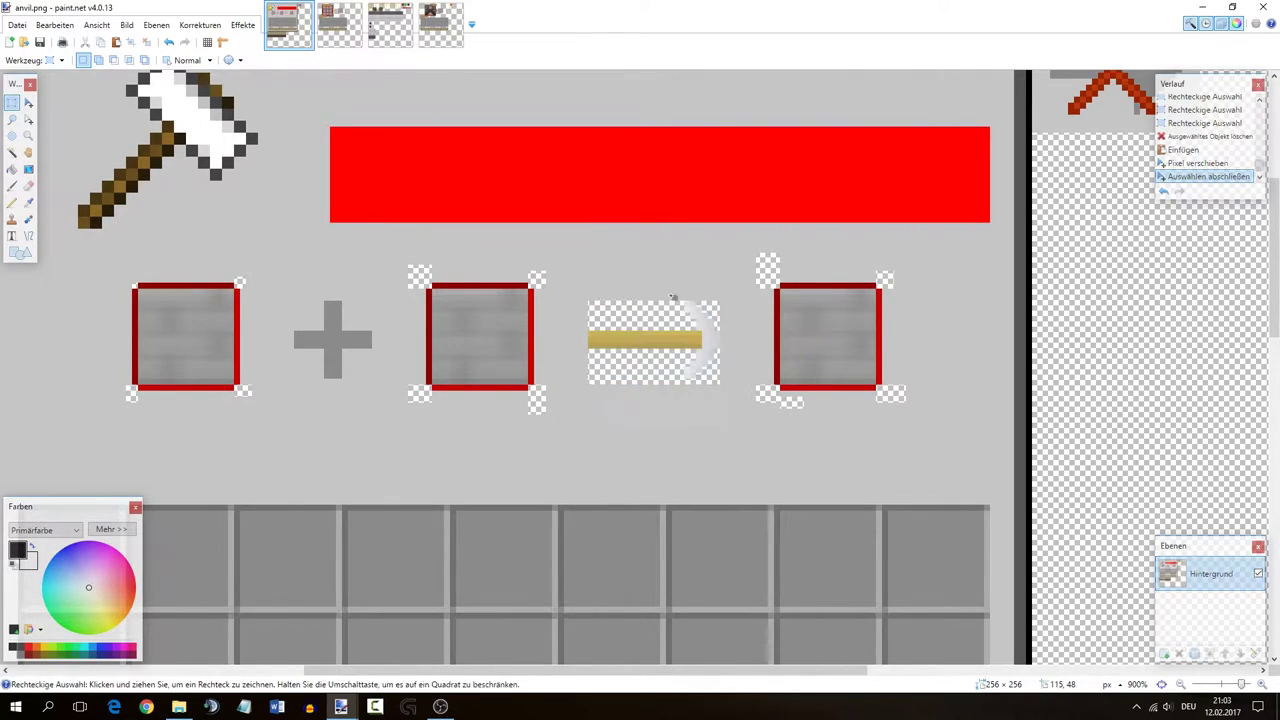
- Delete the leftover pixels of the old grey arrow just above the pasted pickaxe
key("e")
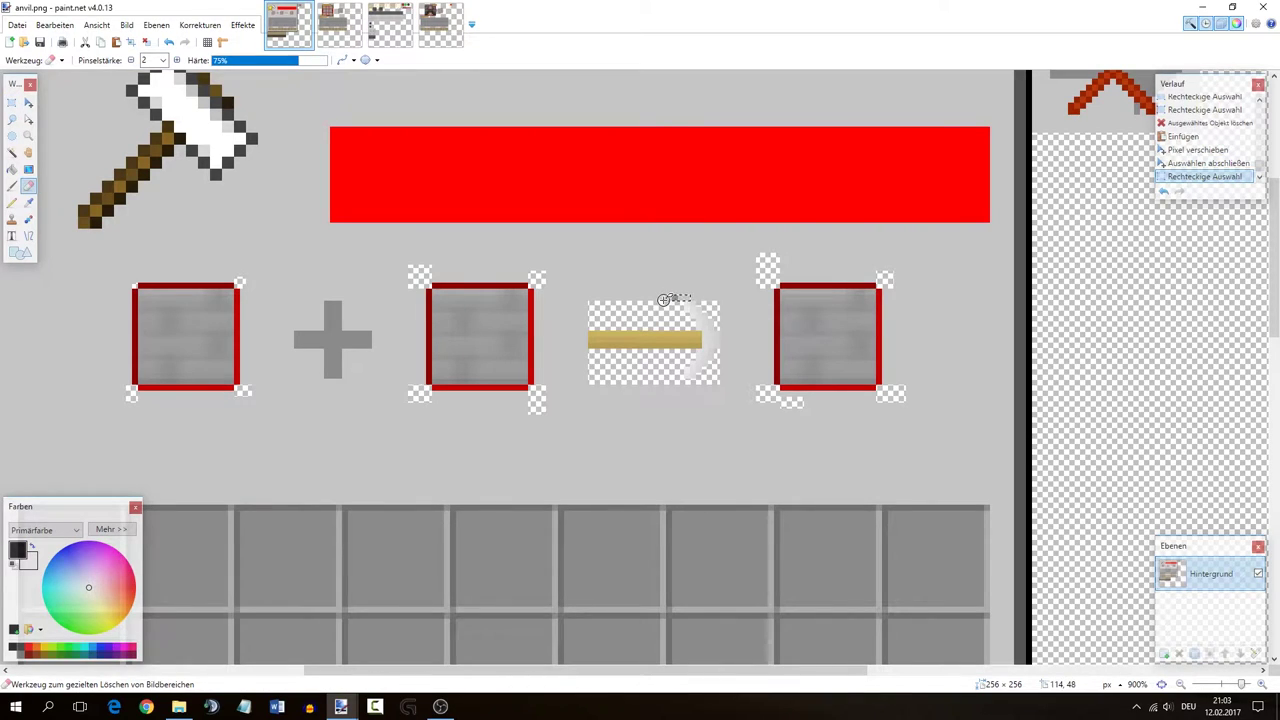
key("Delete")
key("s")
- Select and copy the upper 22 × 13 px of the pickaxe between the second input slot and the output slot
key("ctrl+minus")
key("ctrl+minus")
key("ctrl+minus")
key("ctrl+minus")
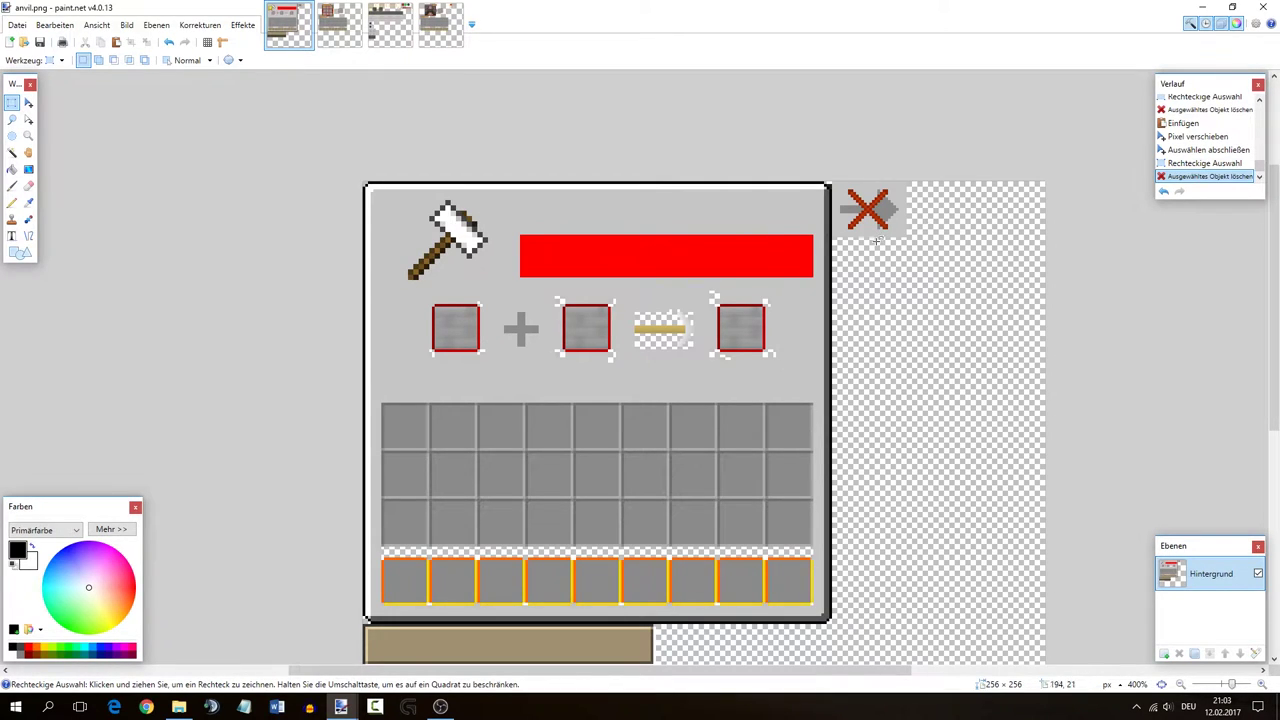
scroll(660, 368, "up", 4)
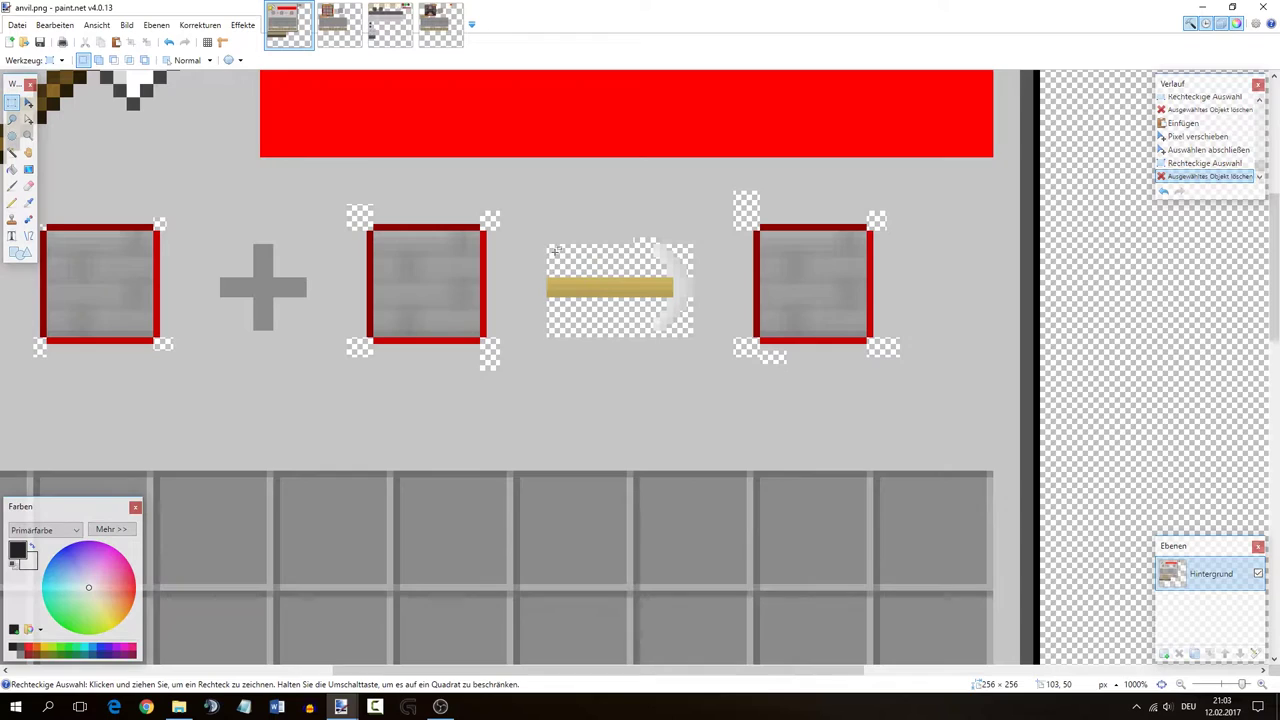
left_click_drag(550, 247, 692, 332)
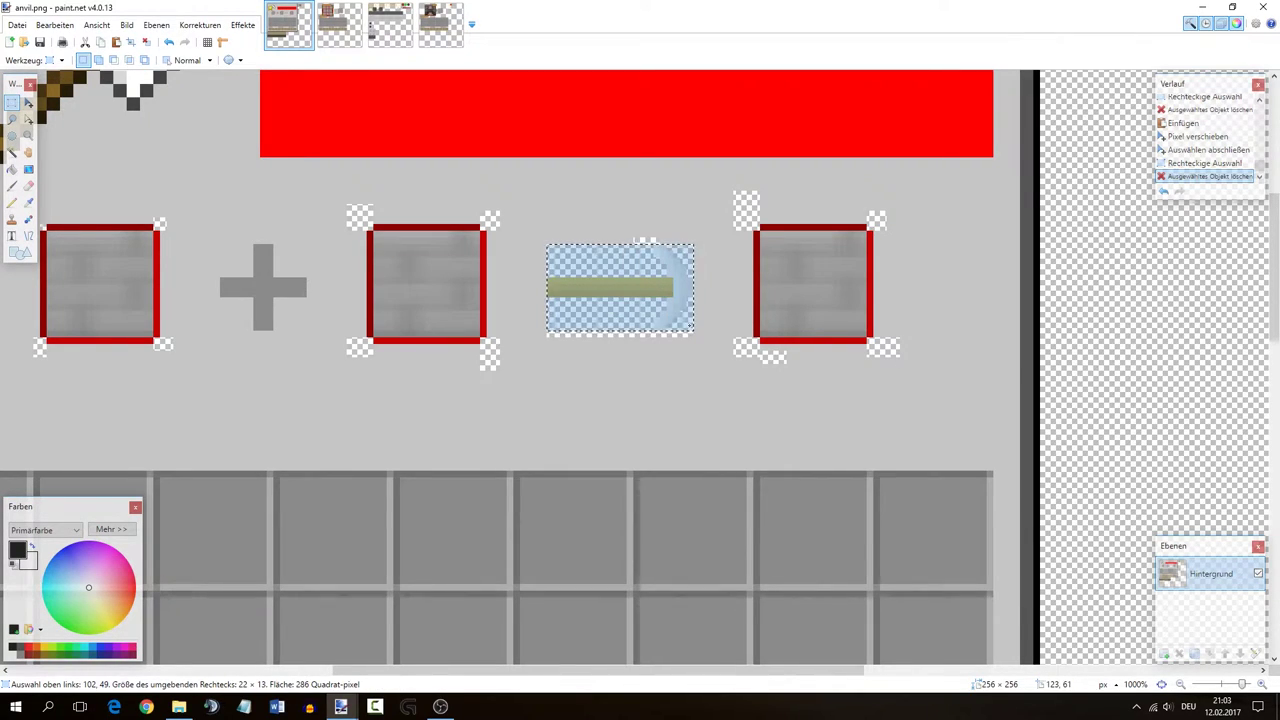
- Paste the pickaxe copy over the crossed-out arrow beside the anvil GUI, centred in its grey field, and deselect it
key("ctrl+v")
scroll(697, 328, "up", 1)
scroll(697, 328, "up", 1)
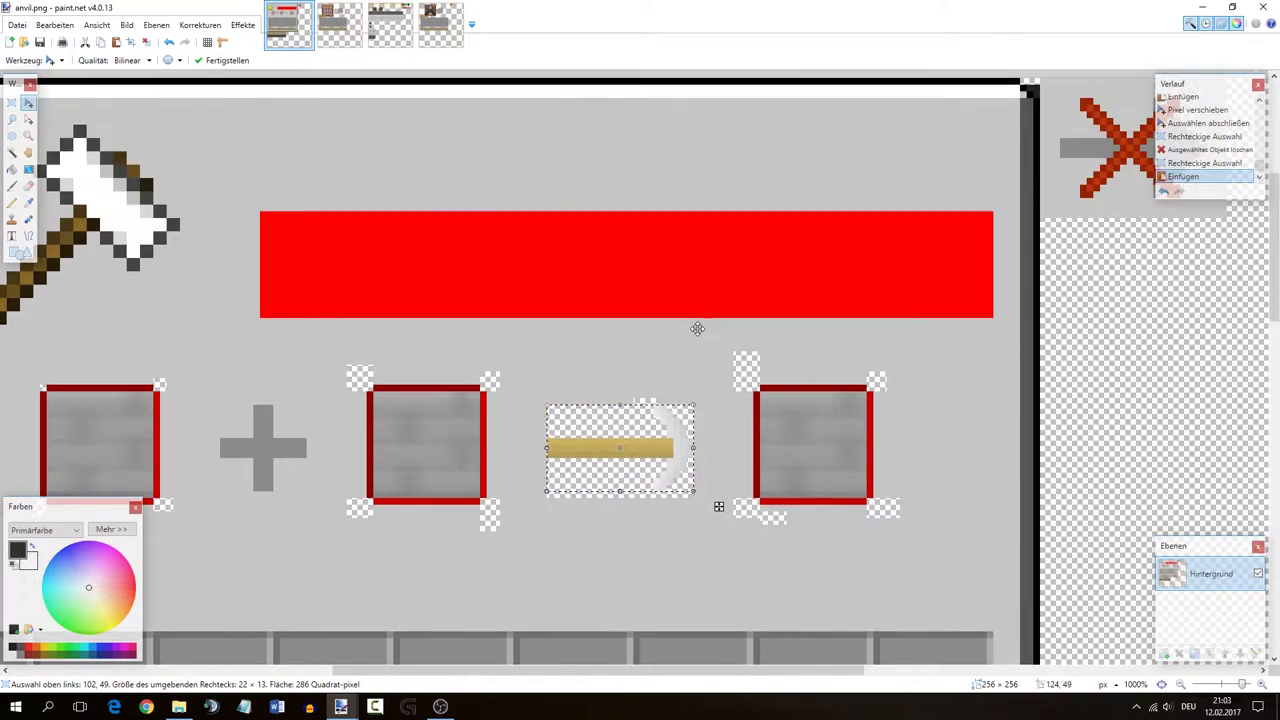
scroll(690, 340, "down", 2)
left_click_drag(668, 412, 1011, 280)
scroll(1000, 265, "up", 3)
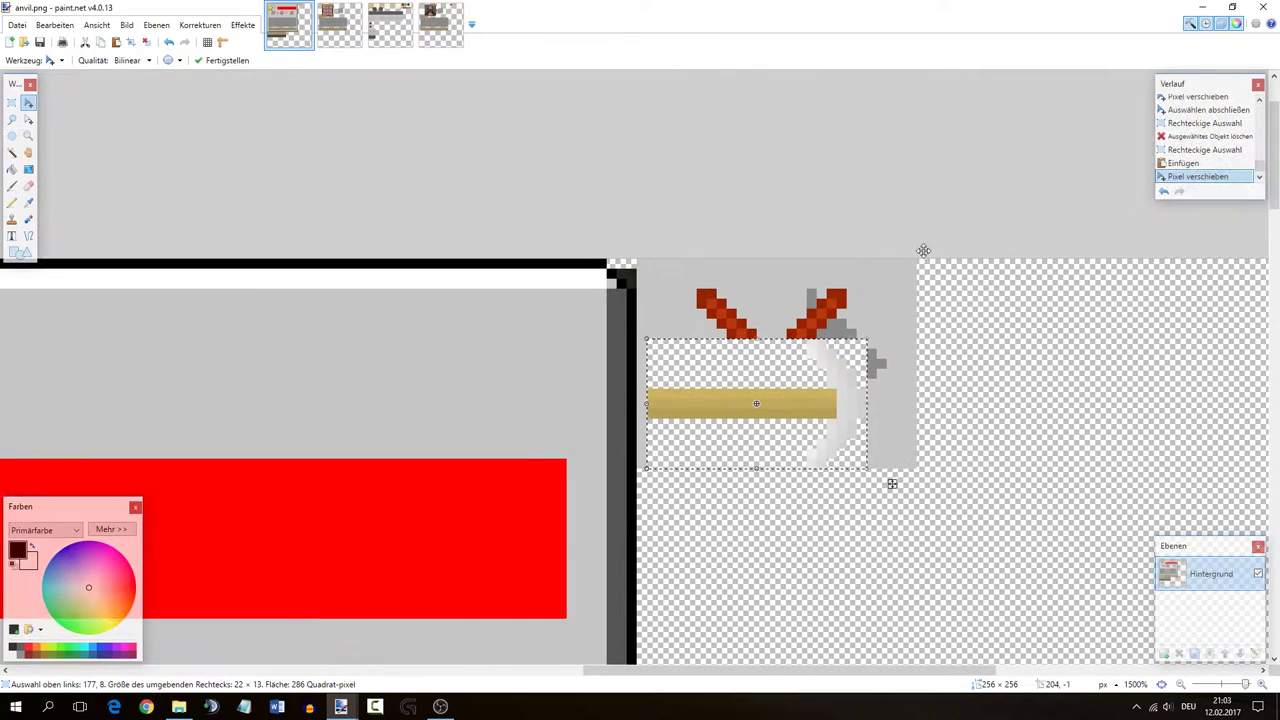
left_click_drag(824, 415, 836, 375)
key("s")
left_click(843, 407)
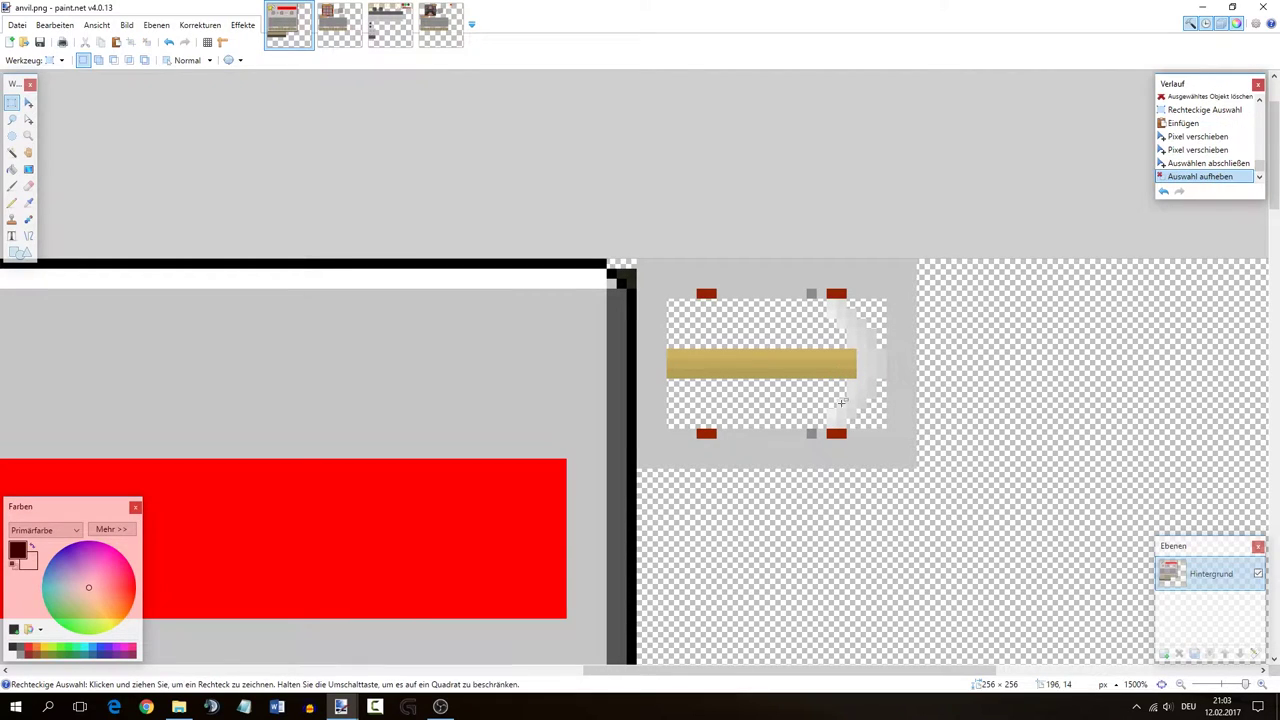
mouse_move(886, 299)
left_mouse_down()
mouse_move(810, 428)
mouse_move(771, 427)
left_mouse_up()
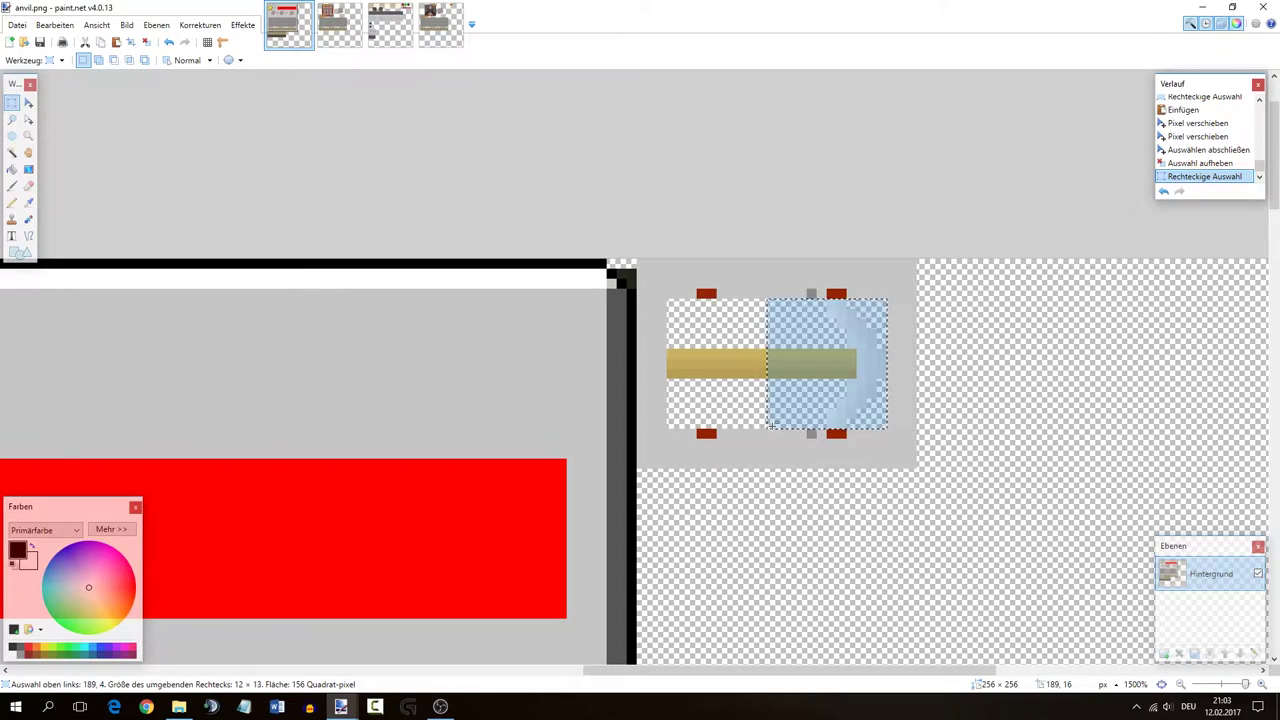
left_click(754, 358)
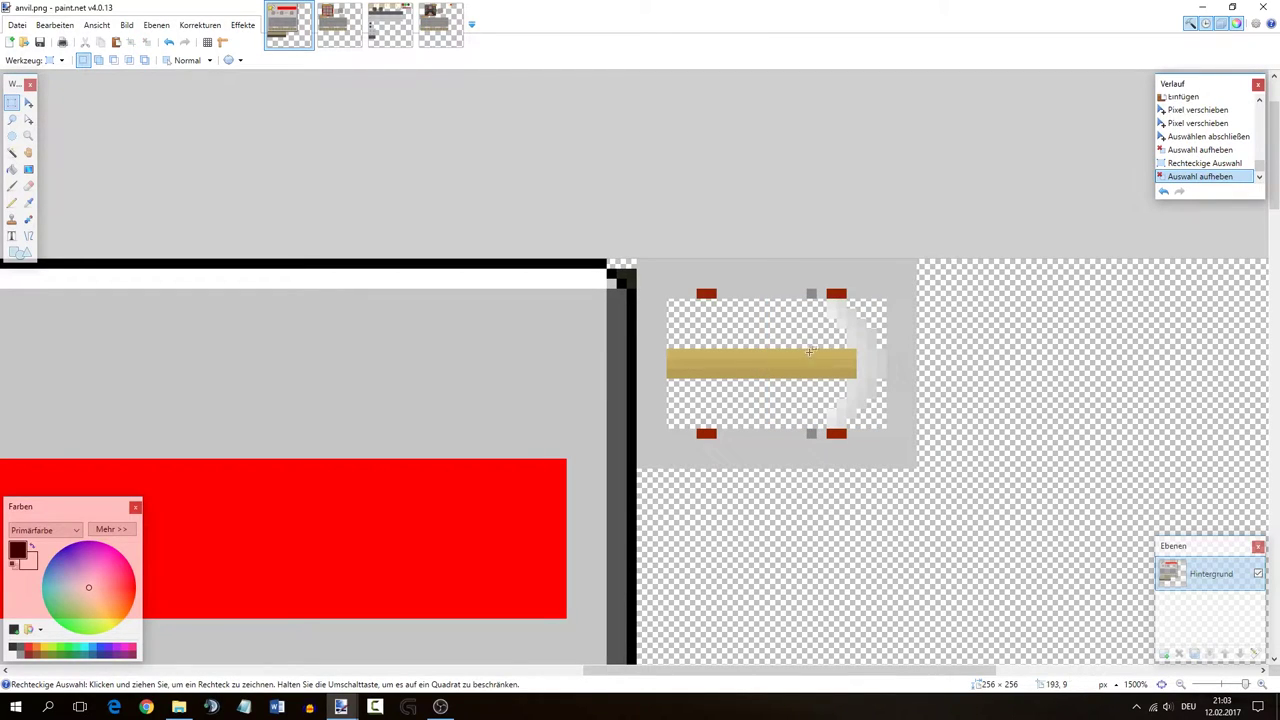
left_click_drag(703, 354, 661, 374)
left_click(823, 390)
scroll(823, 390, "down", 8)
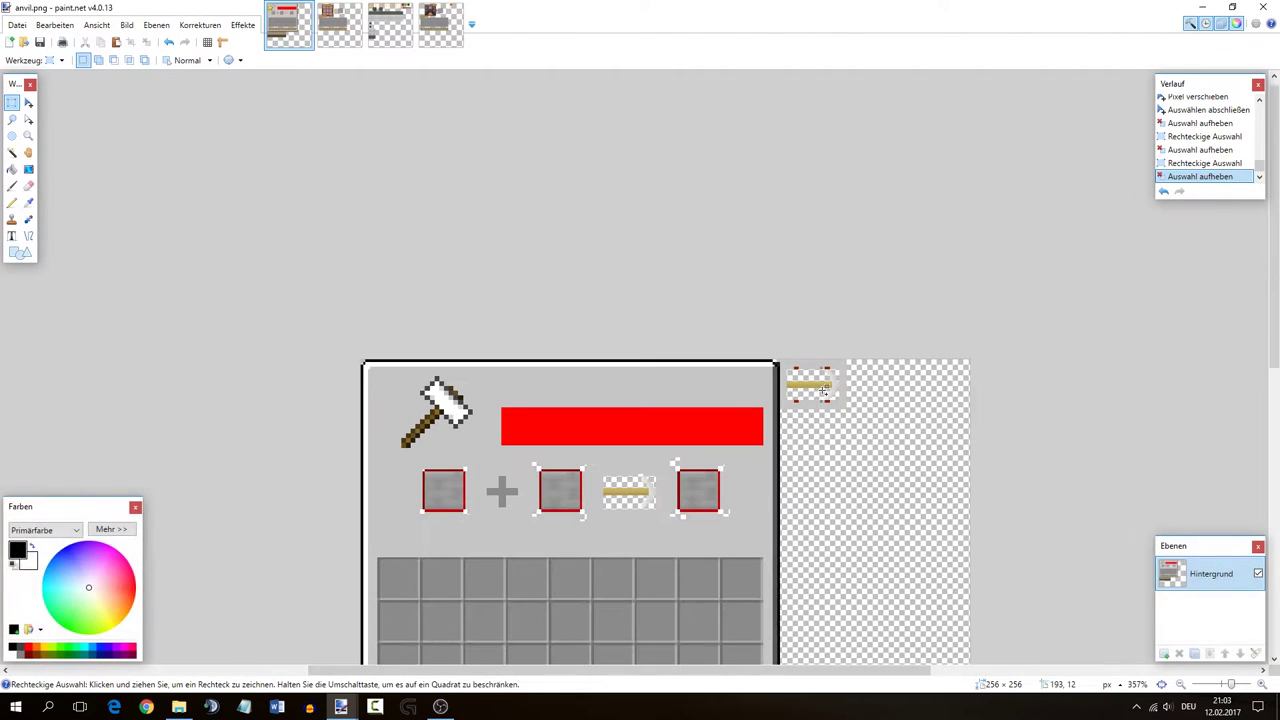
scroll(822, 390, "up", 5)
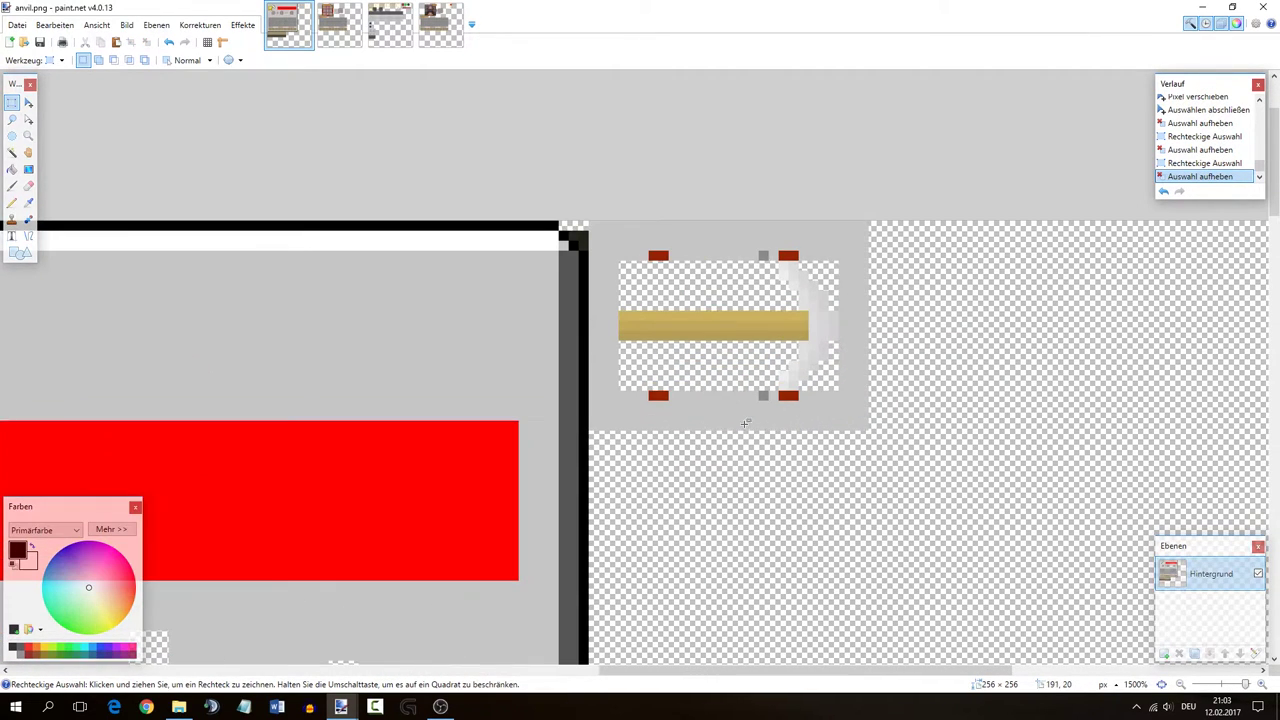
left_click_drag(653, 420, 777, 430)
left_click(729, 421)
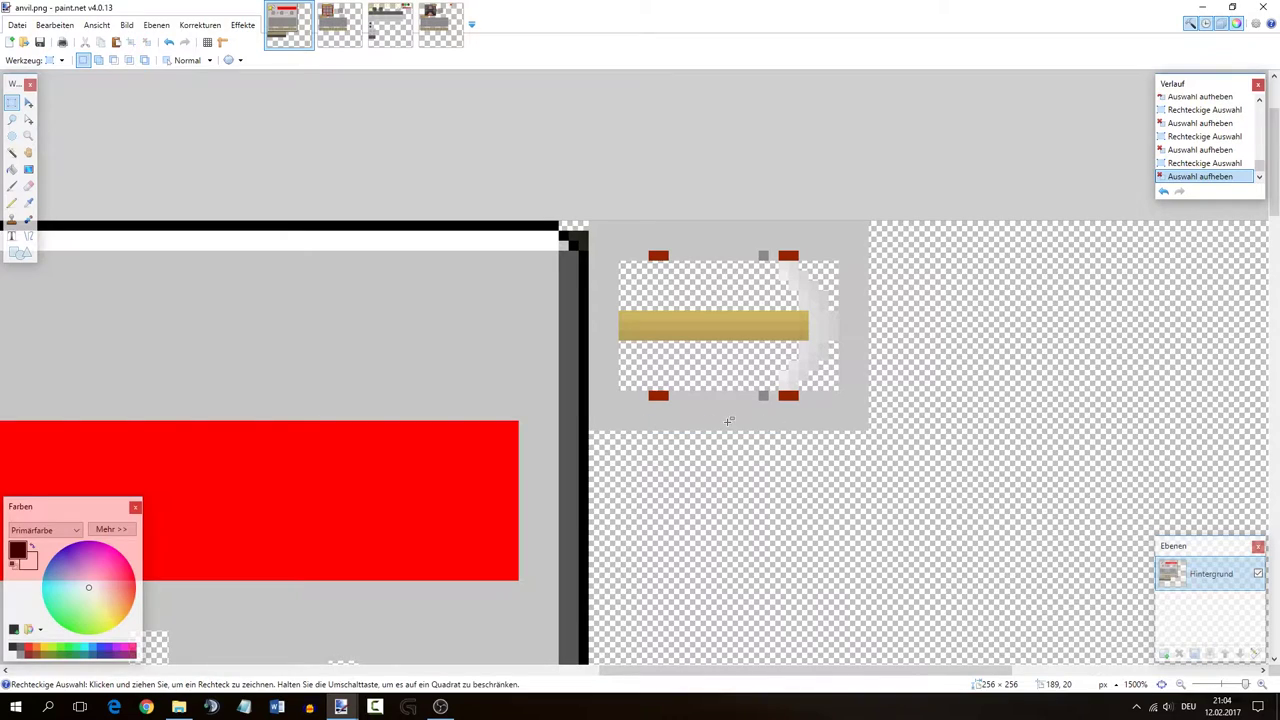
- Draw a black horizontal line about 5 px long with the Pencil at the lower edge of the grey crossed-out-arrow field
key("p")
left_click(722, 424)
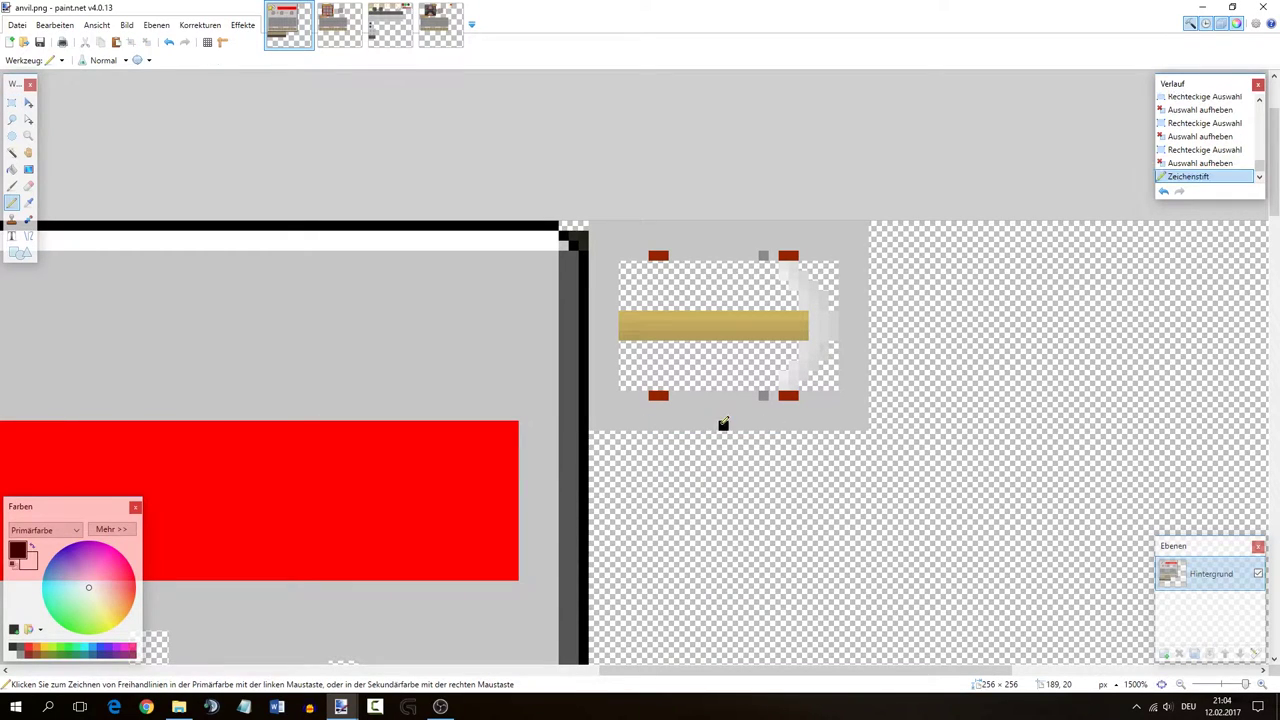
scroll(723, 424, "down", 5)
scroll(560, 530, "up", 5)
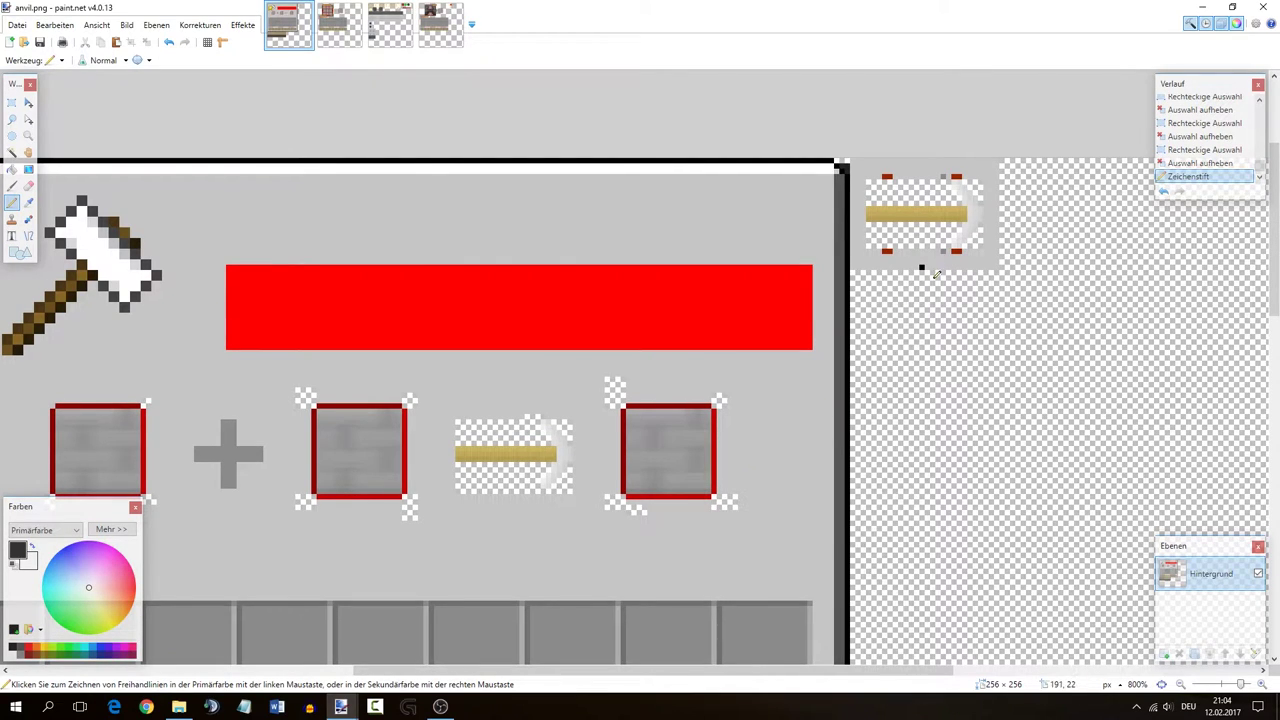
scroll(933, 275, "up", 5)
mouse_move(933, 272)
left_mouse_down()
mouse_move(850, 277)
mouse_move(900, 277)
left_mouse_up()
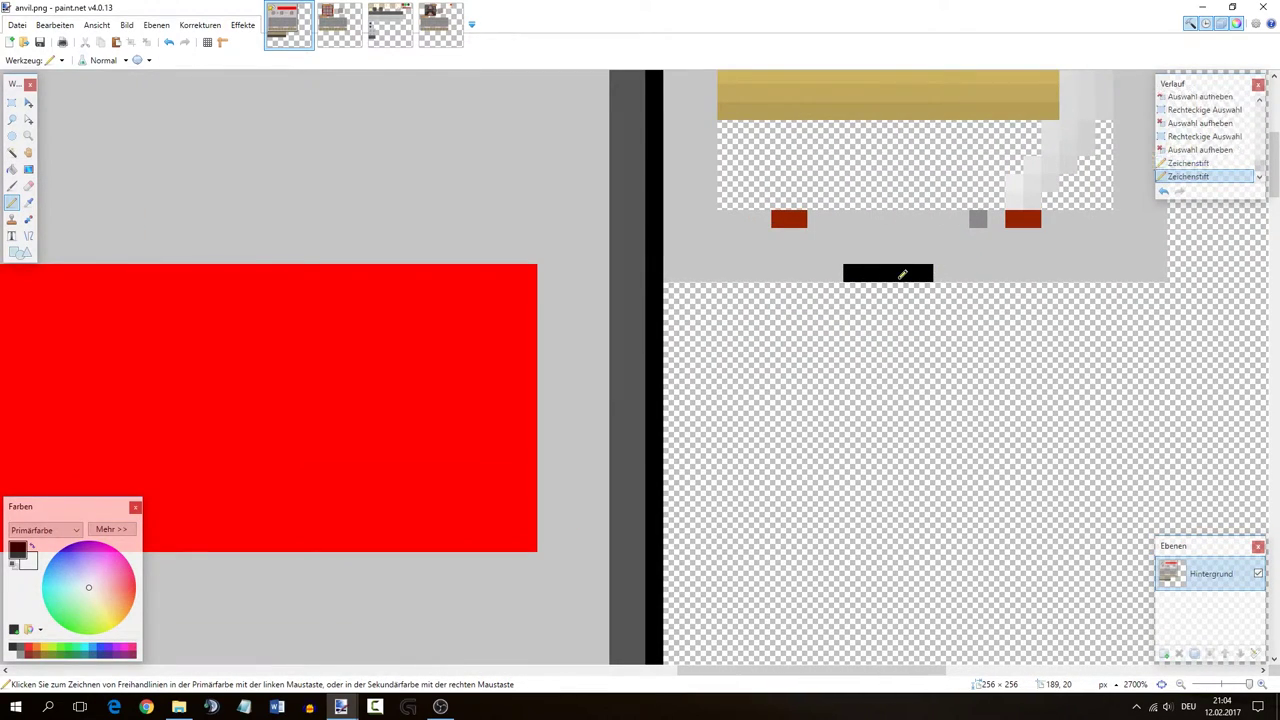
- Save the edited anvil.png with the offered save settings
scroll(858, 266, "down", 5)
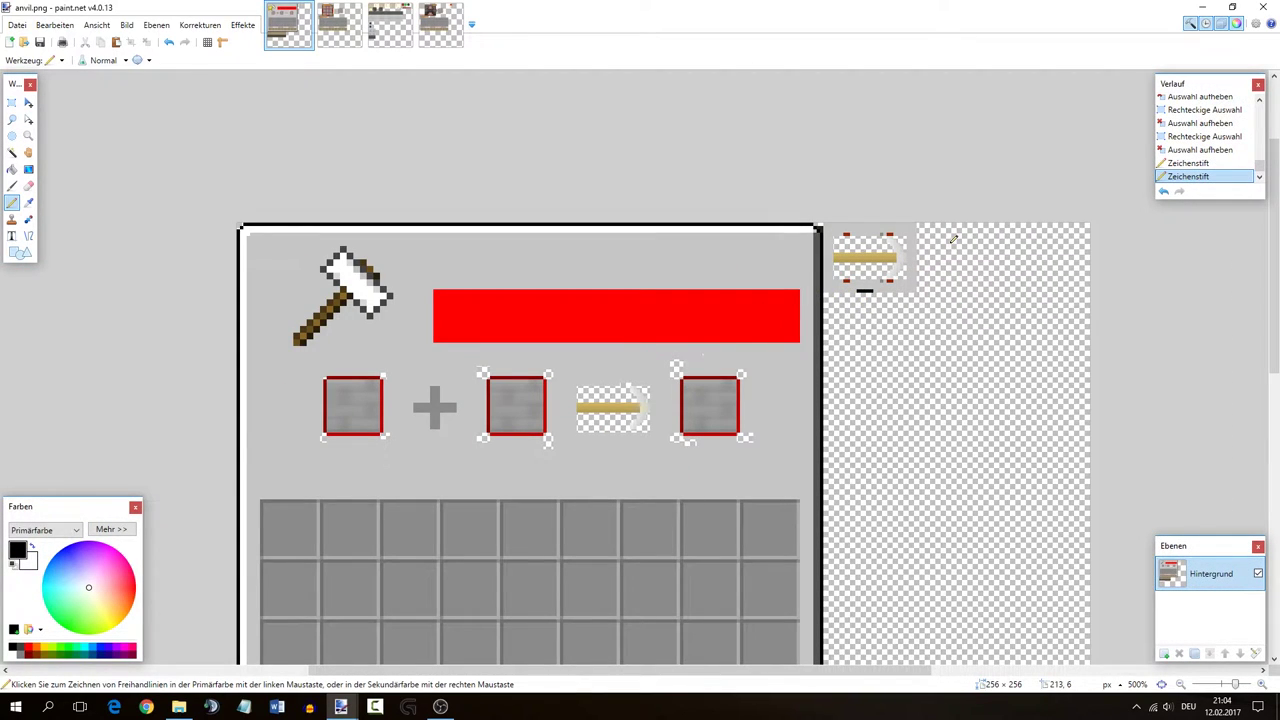
scroll(951, 238, "up", 3)
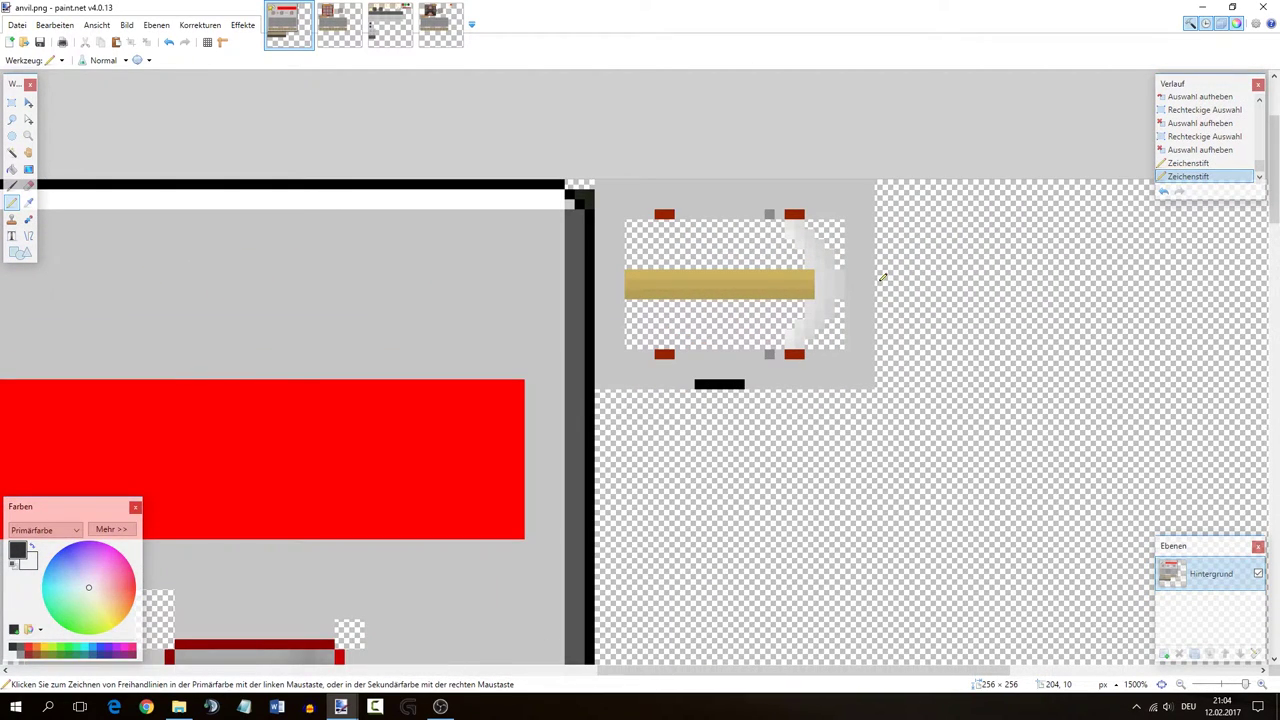
key("ctrl+s")
key("Return")
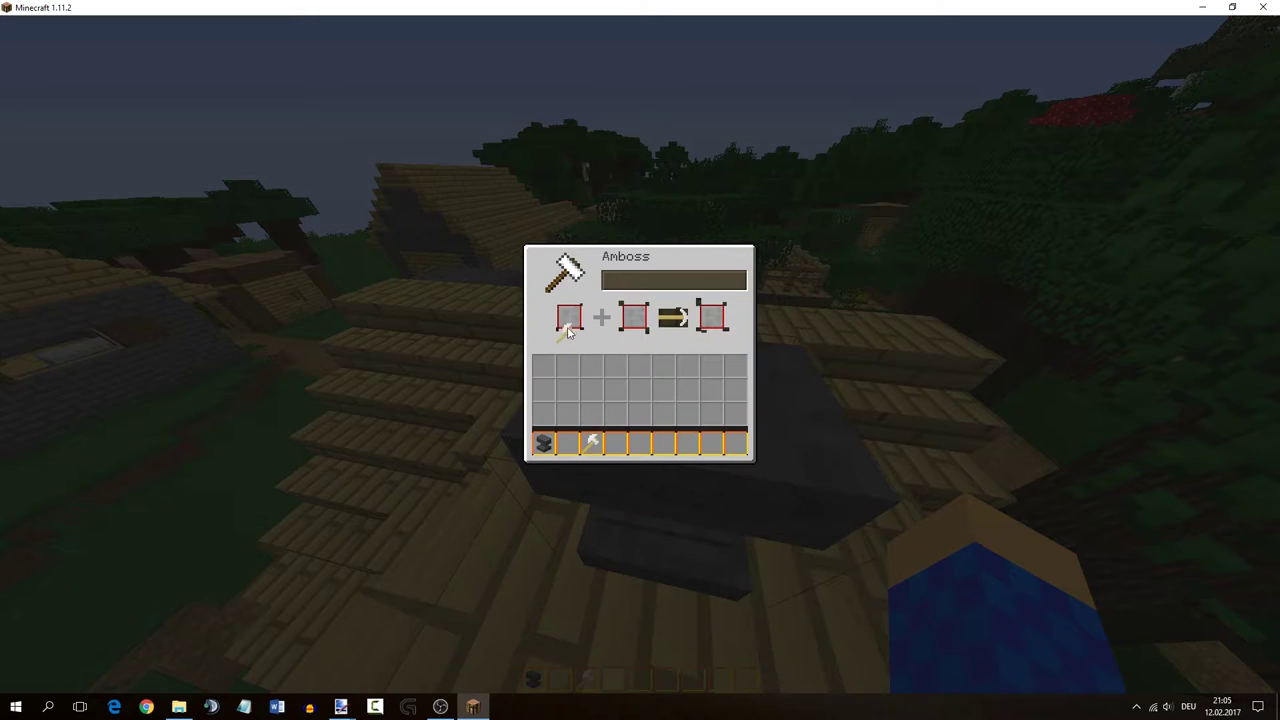
- Test the anvil GUI in Minecraft by placing iron axes in both input slots and returning them to the inventory
left_click(567, 443, "shift")
left_click(598, 438)
left_click(634, 318)
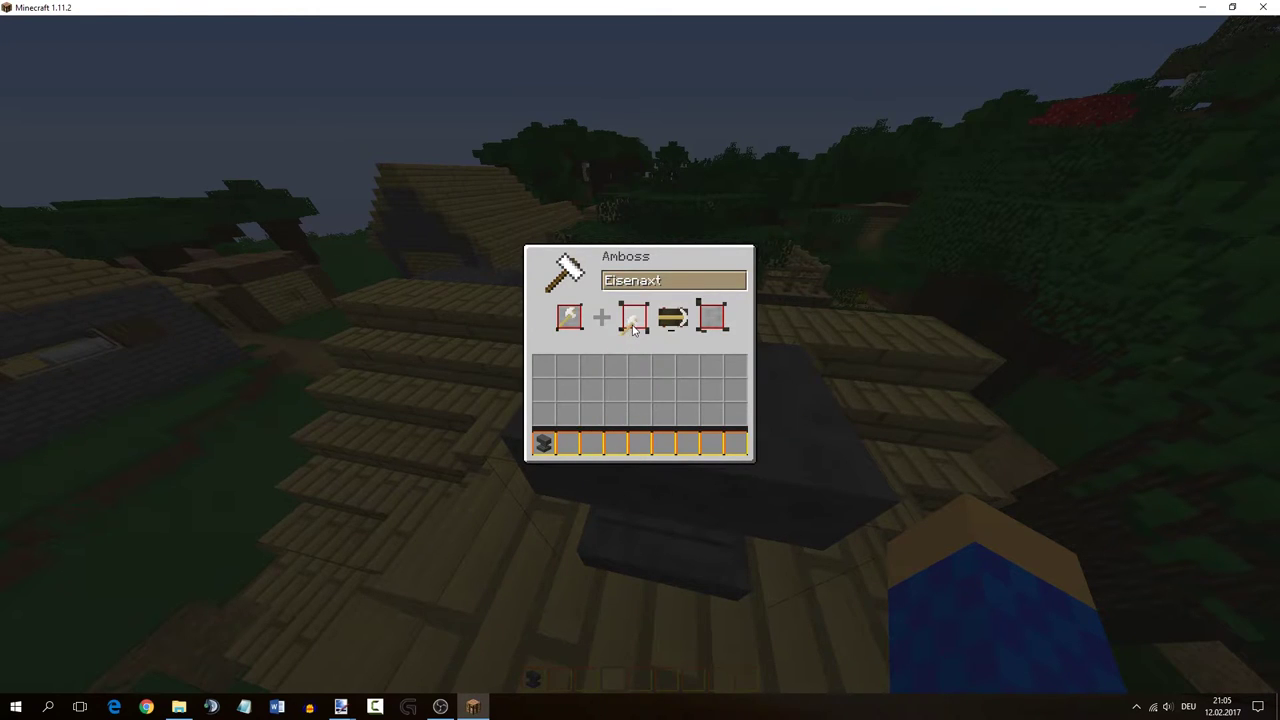
left_click(634, 318)
left_click(640, 367)
left_click(572, 318)
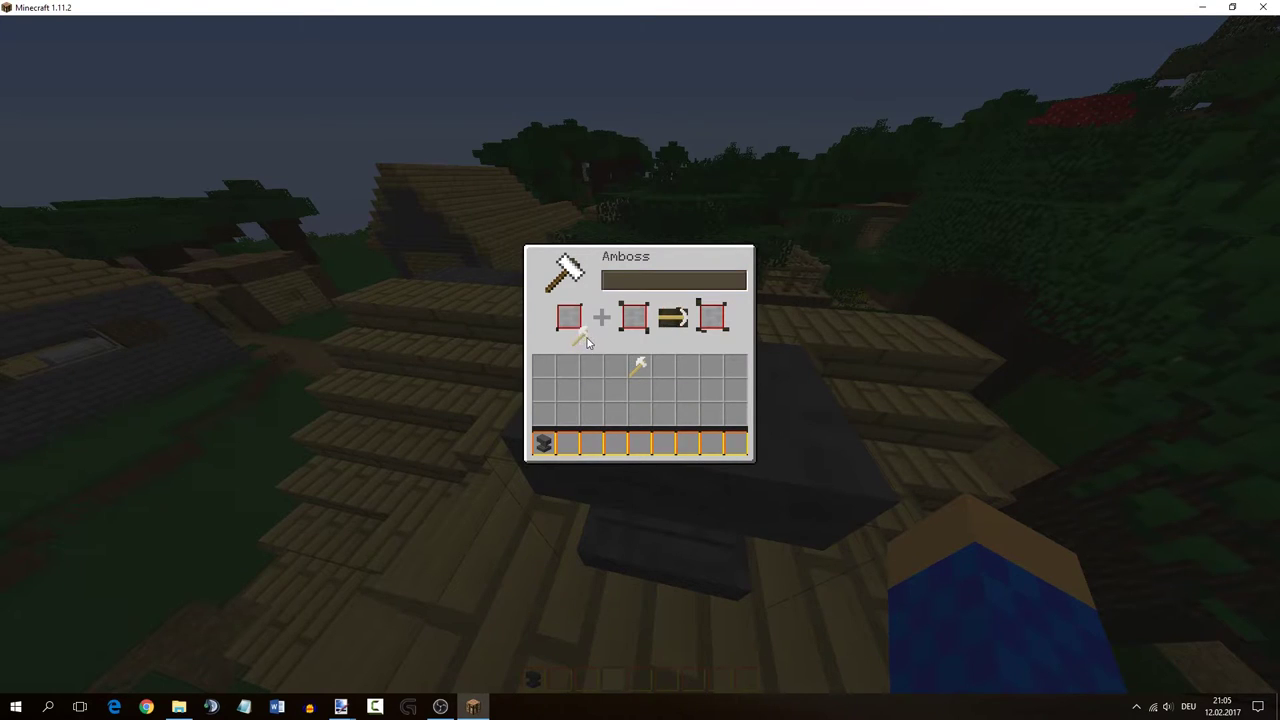
left_click(616, 367)
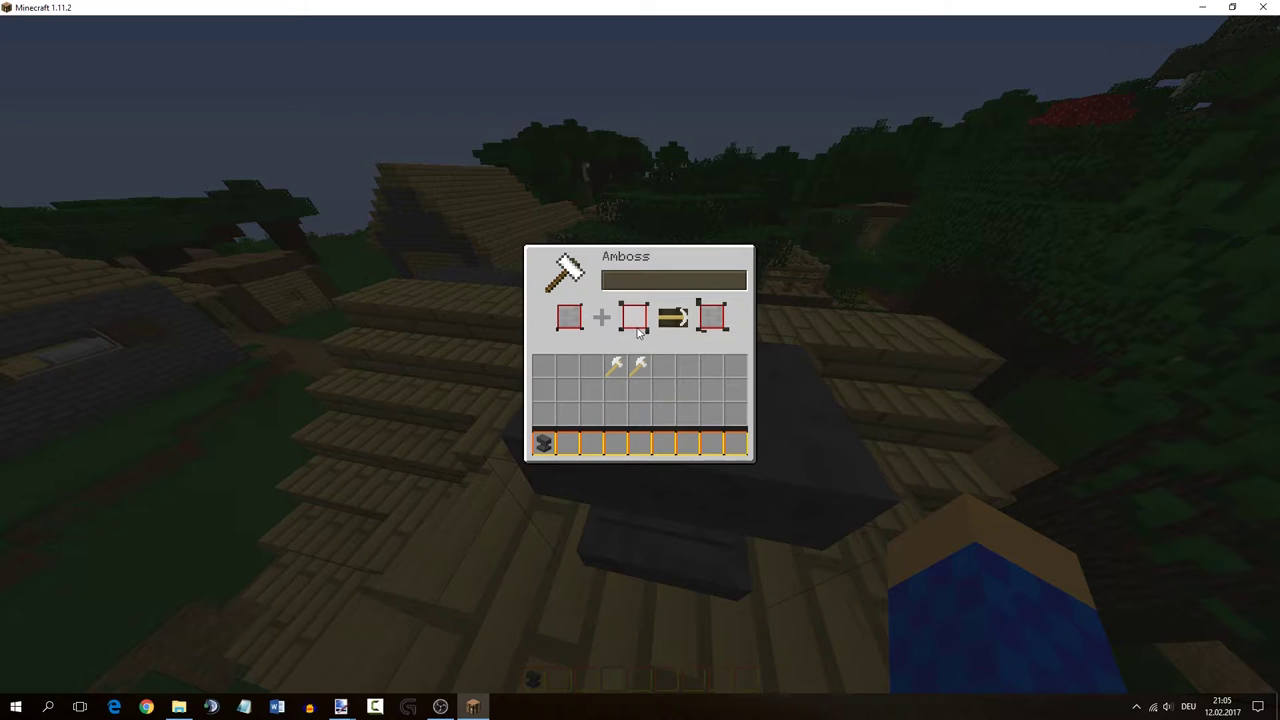
- Place one iron axe in the first anvil slot, take it back out, then leave the anvil for the game menu
left_click(616, 367, "shift")
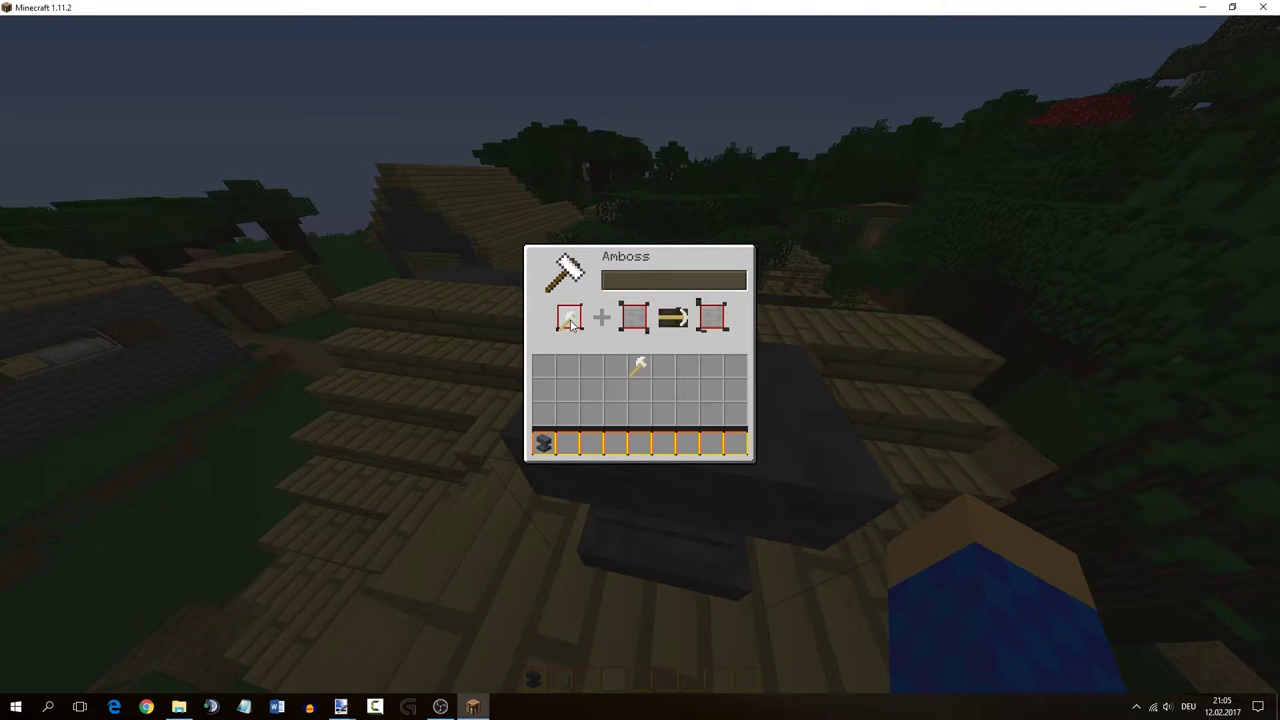
left_click(570, 318, "shift")
key("Escape")
key("Escape")
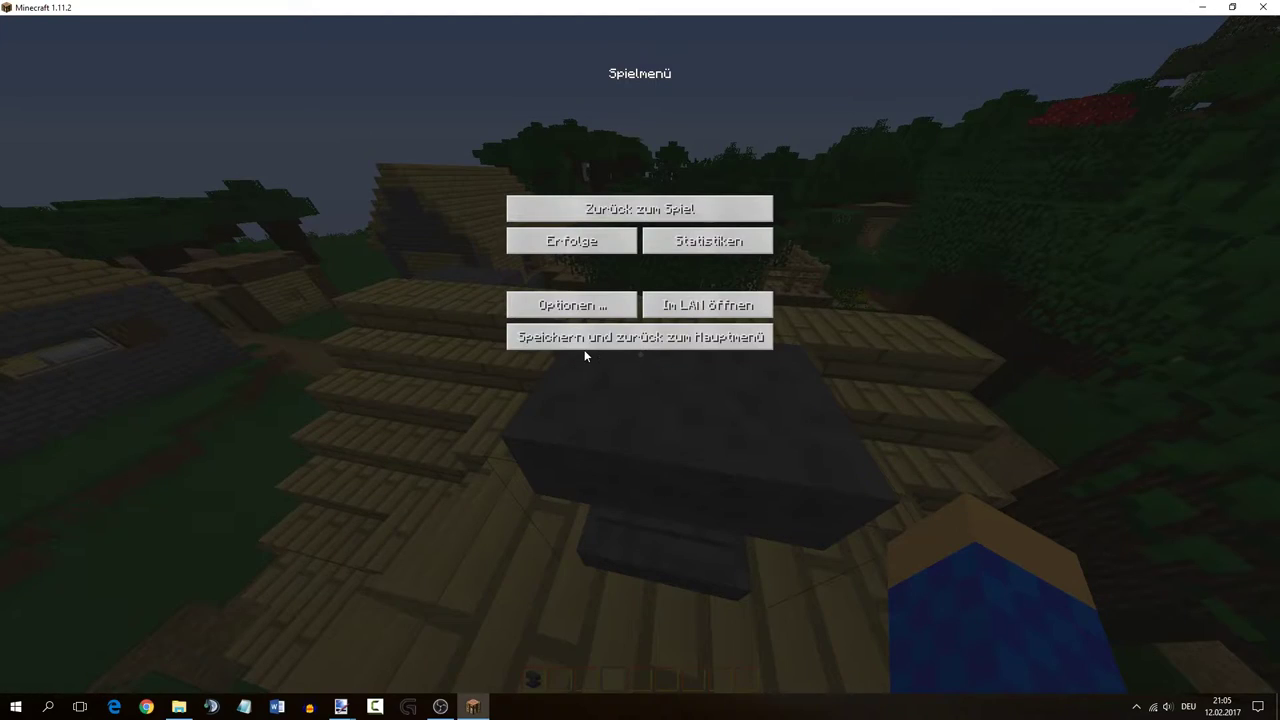
- Save and leave the Minecraft world, and switch back to anvil.png in paint.net
left_click(590, 342)
key("alt+Tab")
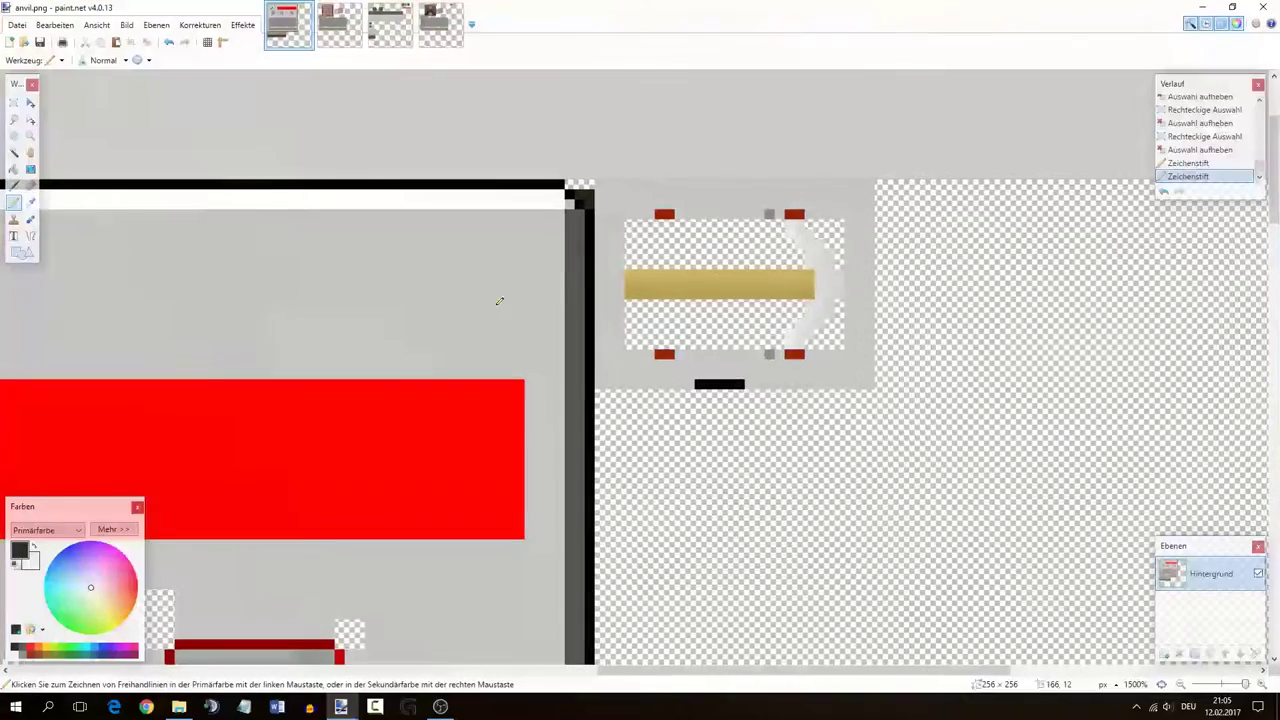
- Rotate the 9 × 13 px section with the pickaxe head in the crossed-out-arrow field by -90° and attach it pointing down from the handle's end
key("s")
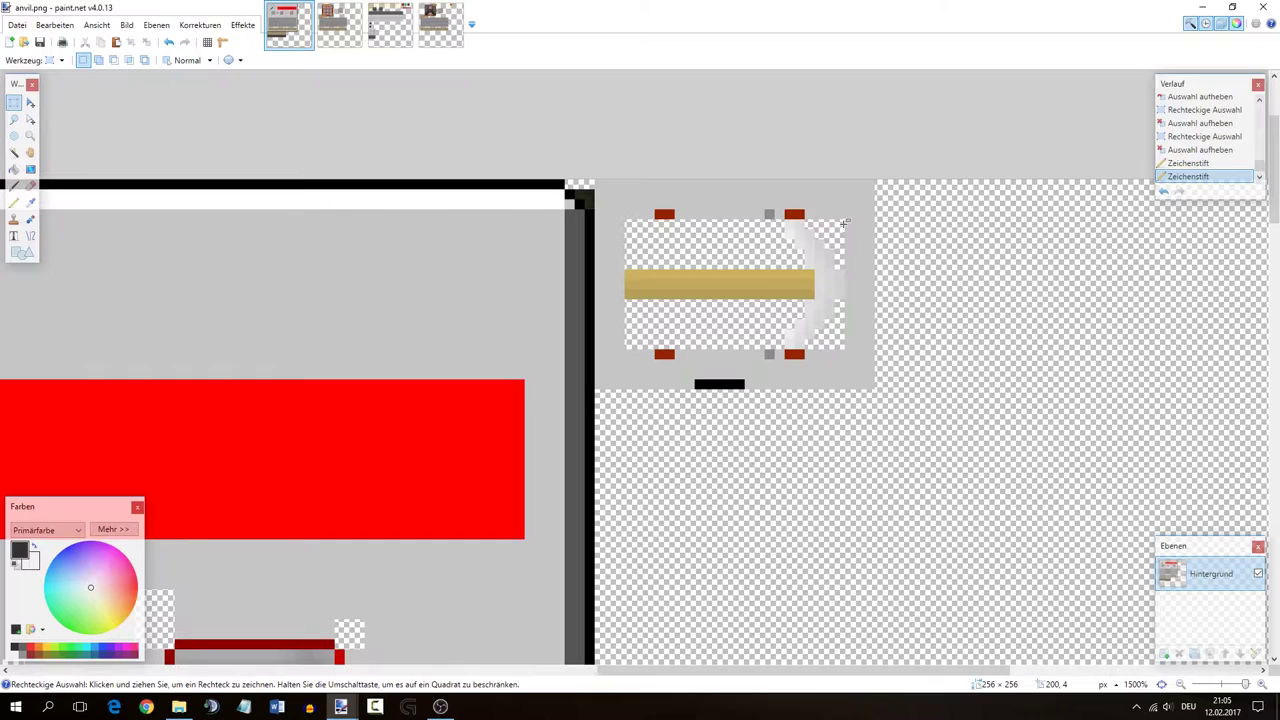
left_click_drag(846, 218, 767, 349)
left_click_drag(770, 300, 770, 390)
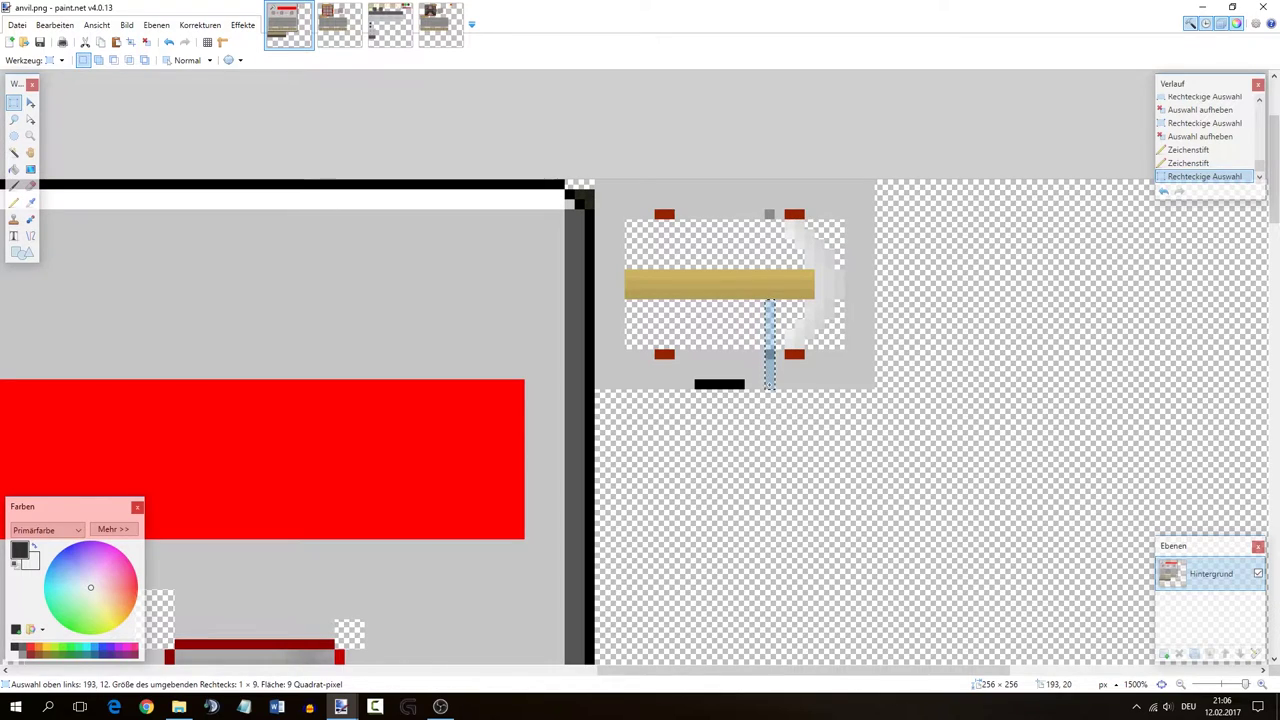
left_click_drag(841, 347, 755, 219)
key("m")
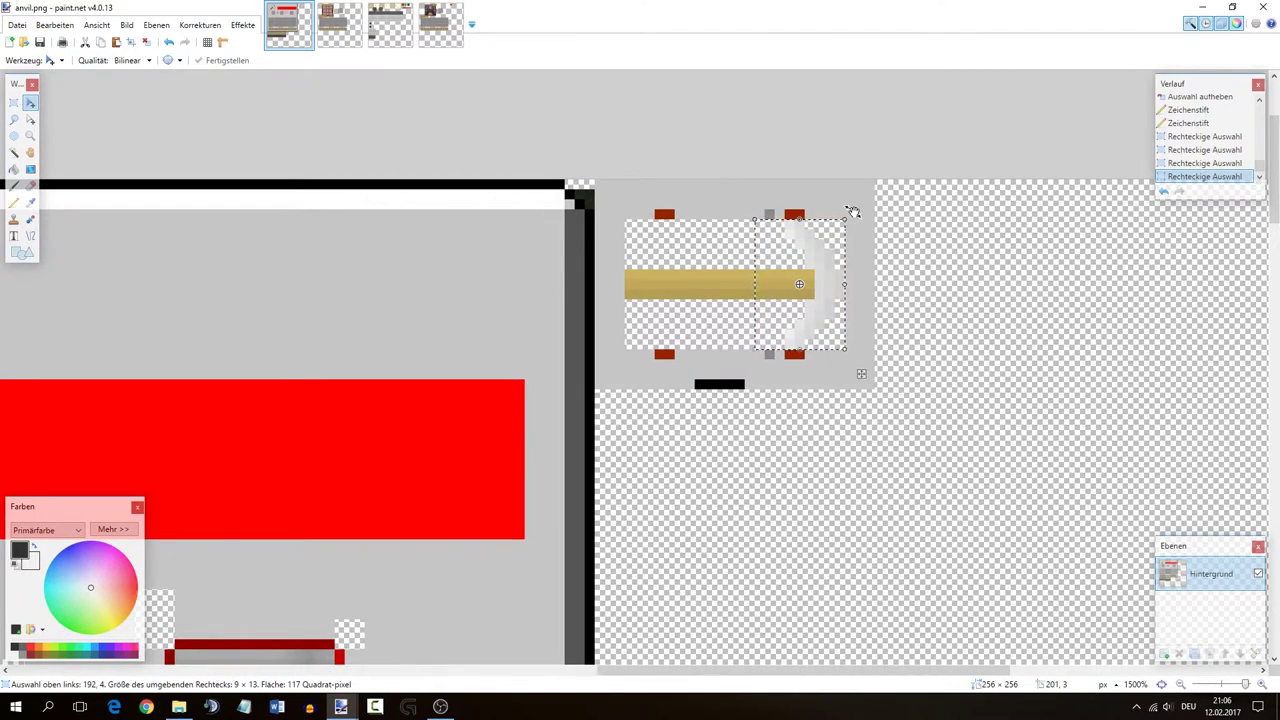
left_click_drag(853, 211, 868, 359)
key("ctrl+z")
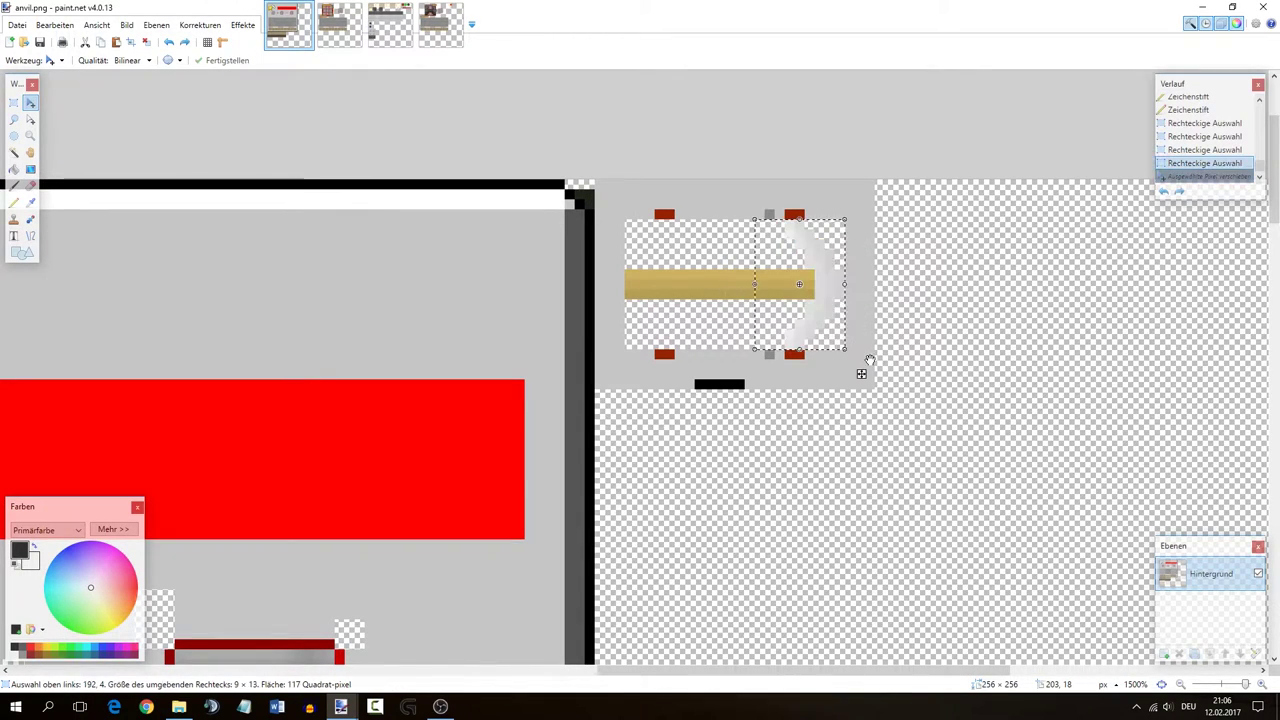
left_click_drag(862, 207, 893, 316)
left_click_drag(800, 260, 763, 327)
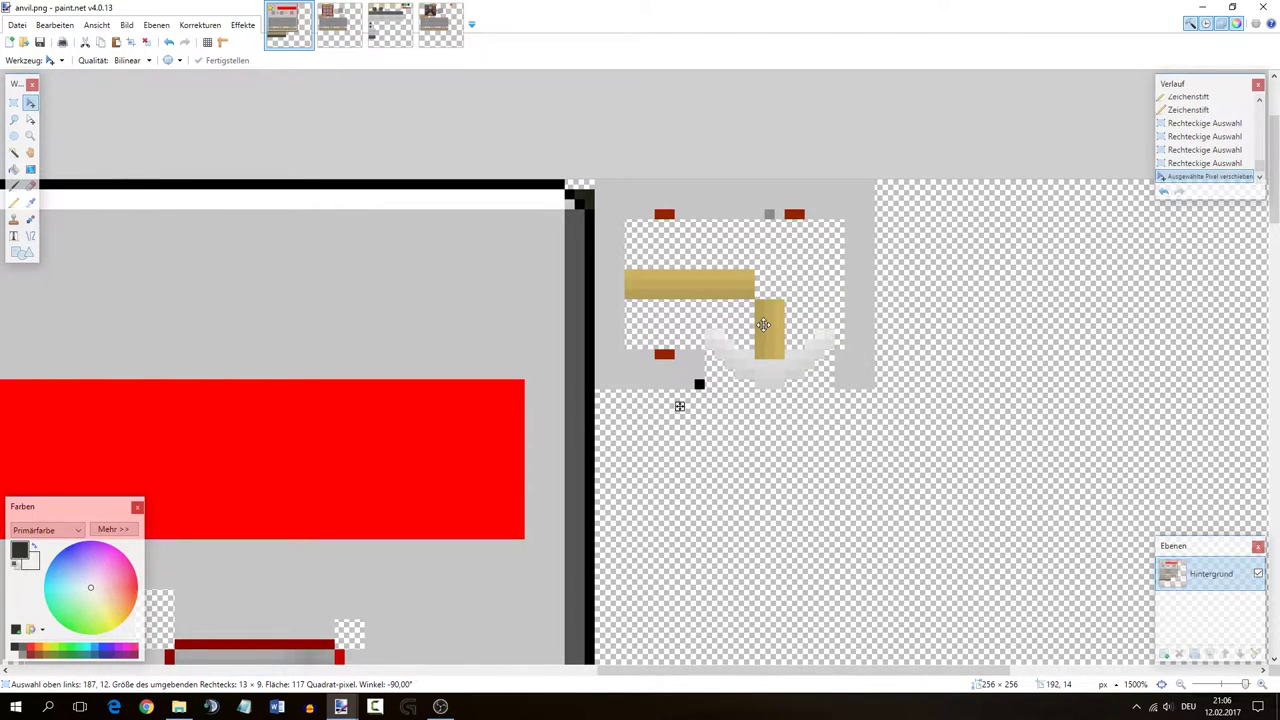
key("s")
key("ctrl+d")
scroll(830, 372, "down", 4)
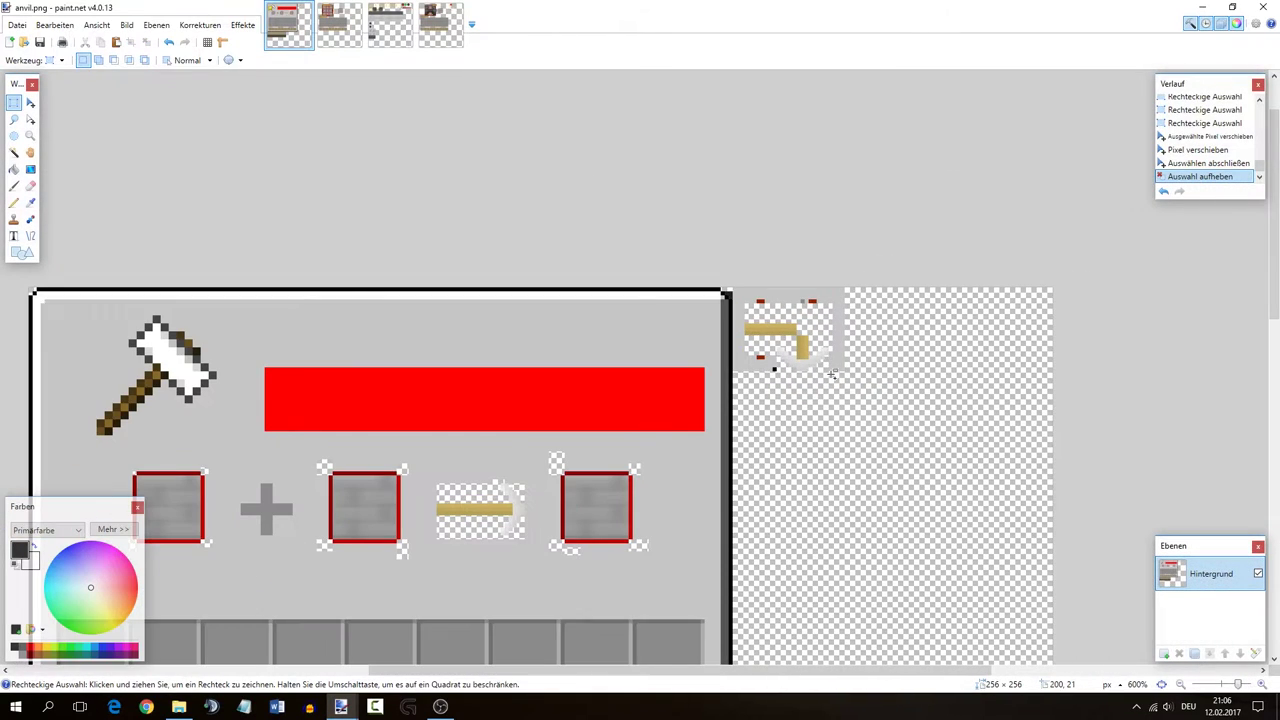
- Paint over the leftover red, grey and black marker pixels around the bent pickaxe with the field's light grey using the Pencil
scroll(830, 372, "up", 6)
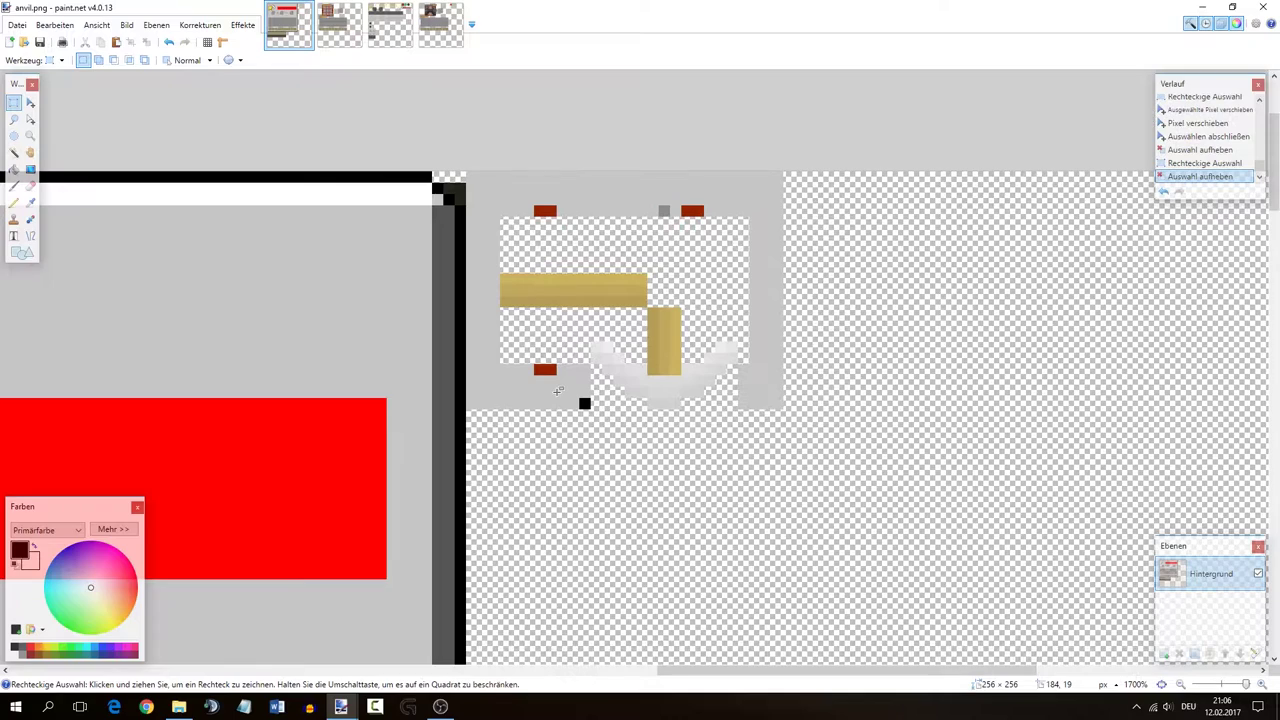
key("p")
left_click(545, 370)
left_click(586, 405)
left_click_drag(553, 210, 540, 209)
left_click_drag(687, 210, 658, 205)
left_click(660, 202)
- Pick the handle's wood colours and fill in the missing pixels at the bend of the pickaxe handle with the Pencil
key("k")
left_click(643, 297)
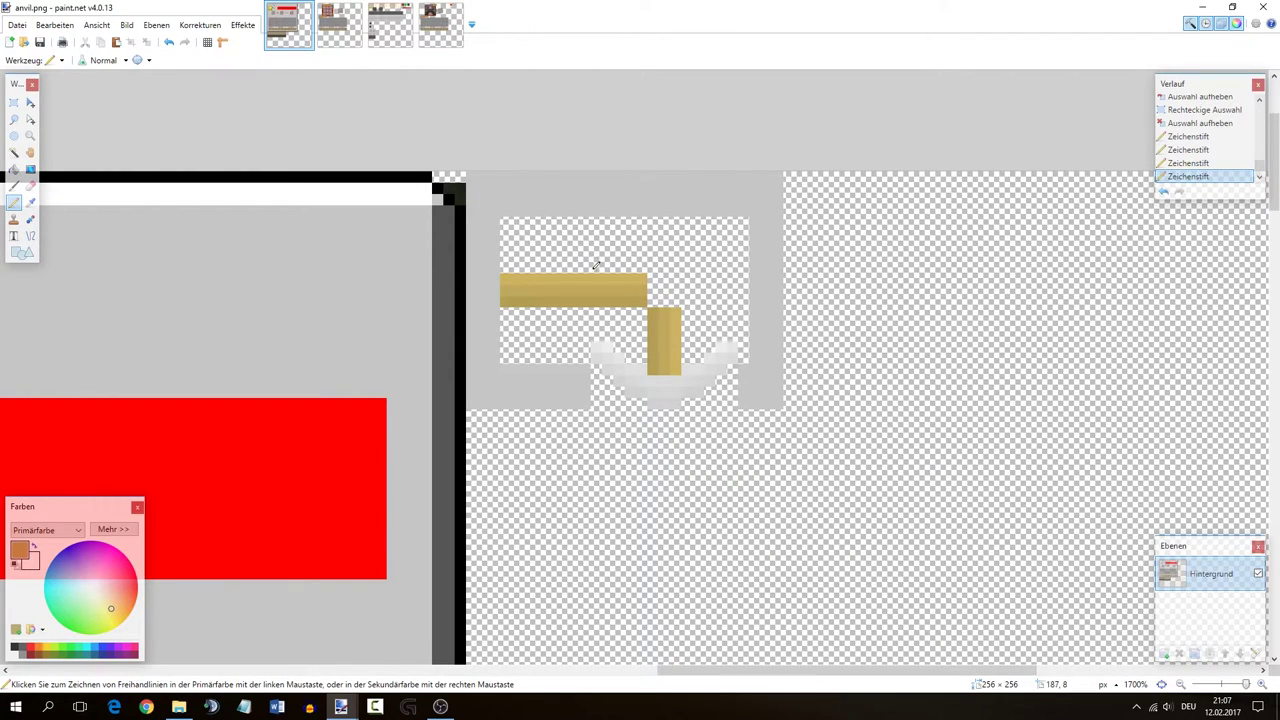
left_click(658, 302)
scroll(695, 336, "down", 8)
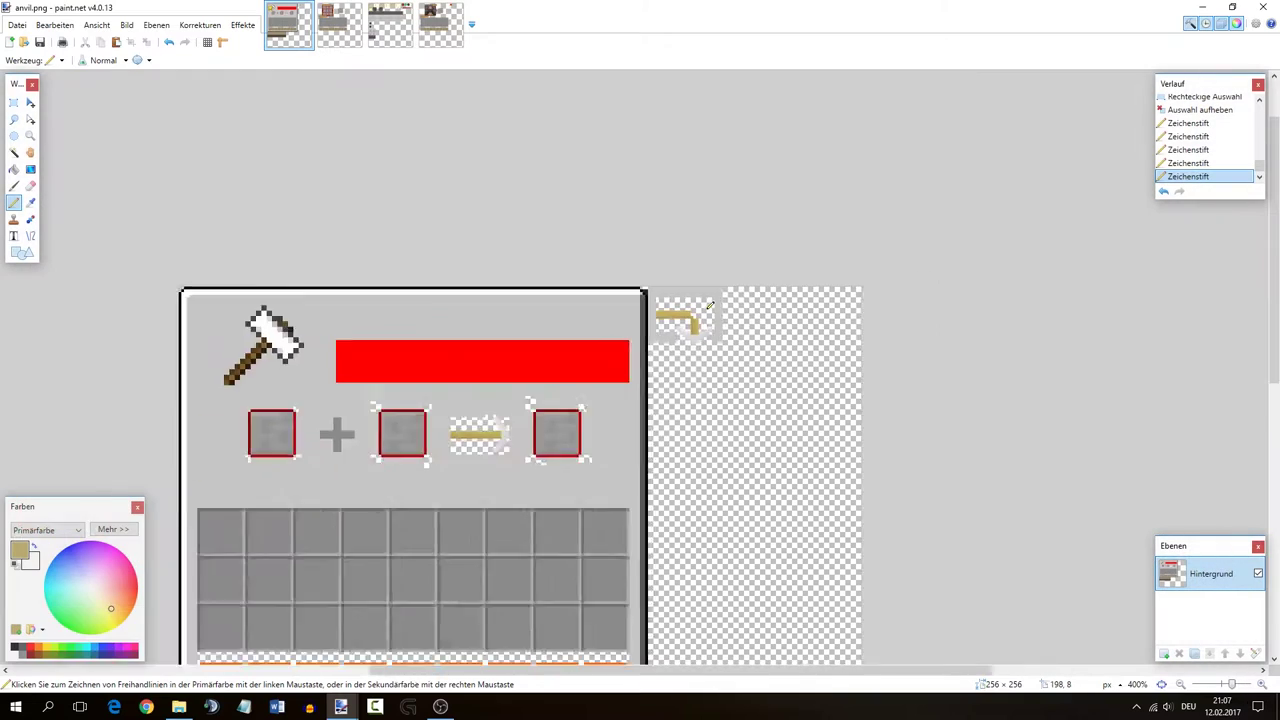
scroll(668, 355, "up", 8)
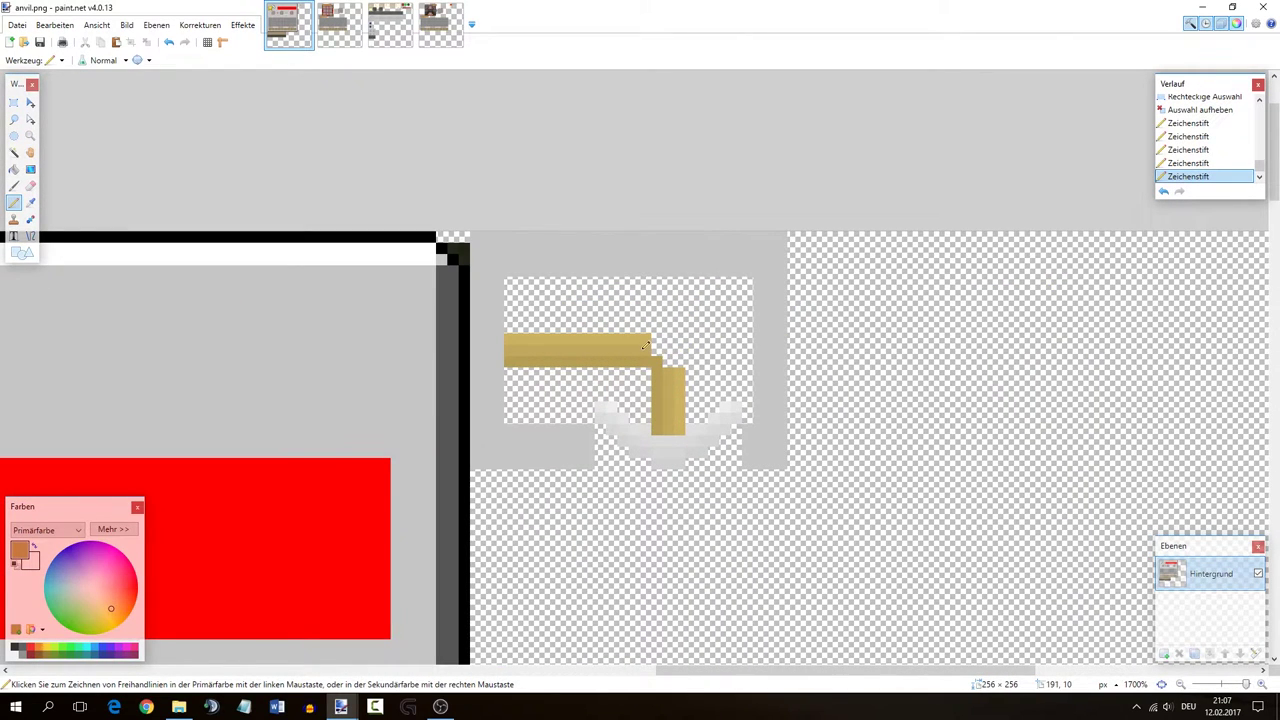
left_click(658, 350)
left_click(669, 359)
scroll(714, 349, "down", 5)
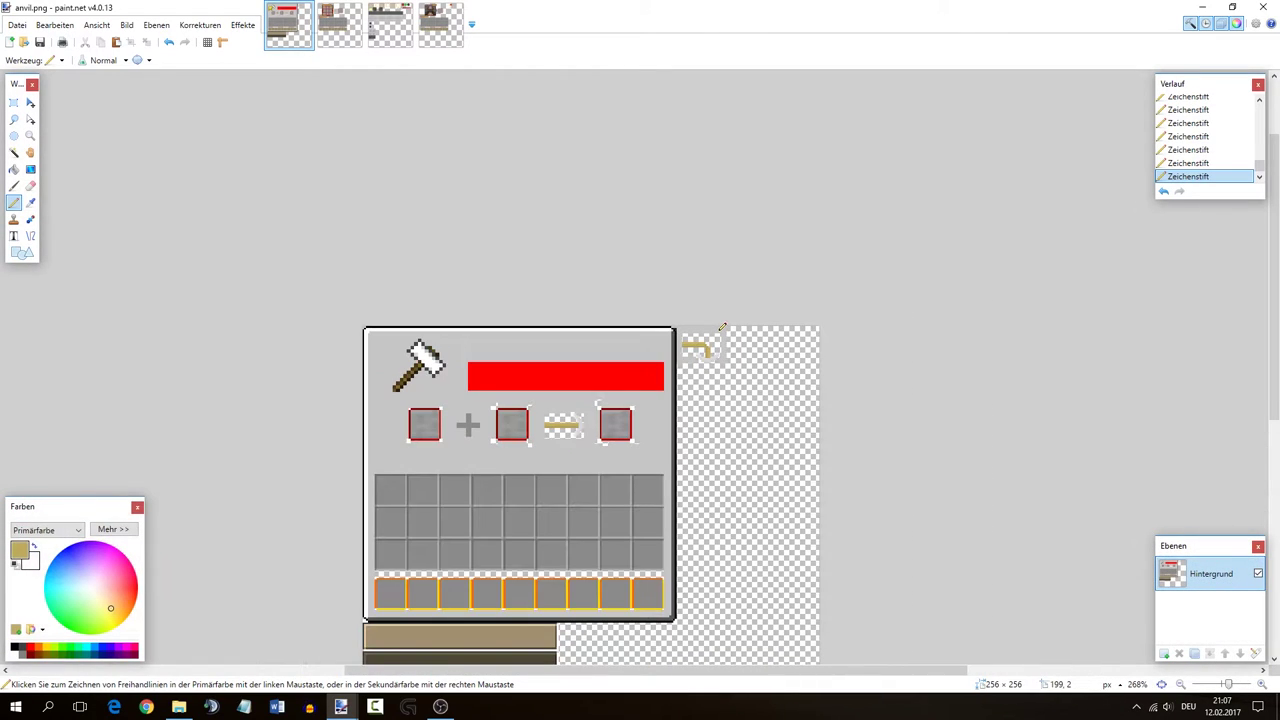
scroll(757, 327, "up", 6)
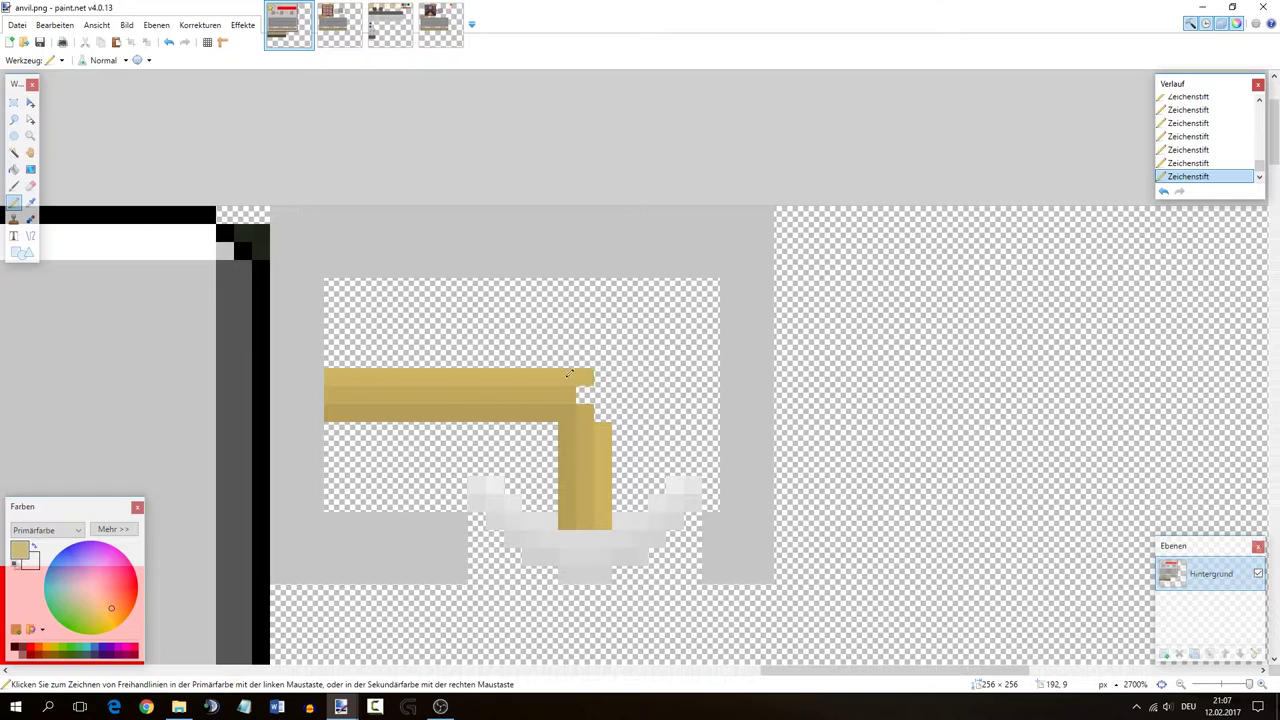
scroll(658, 360, "down", 4)
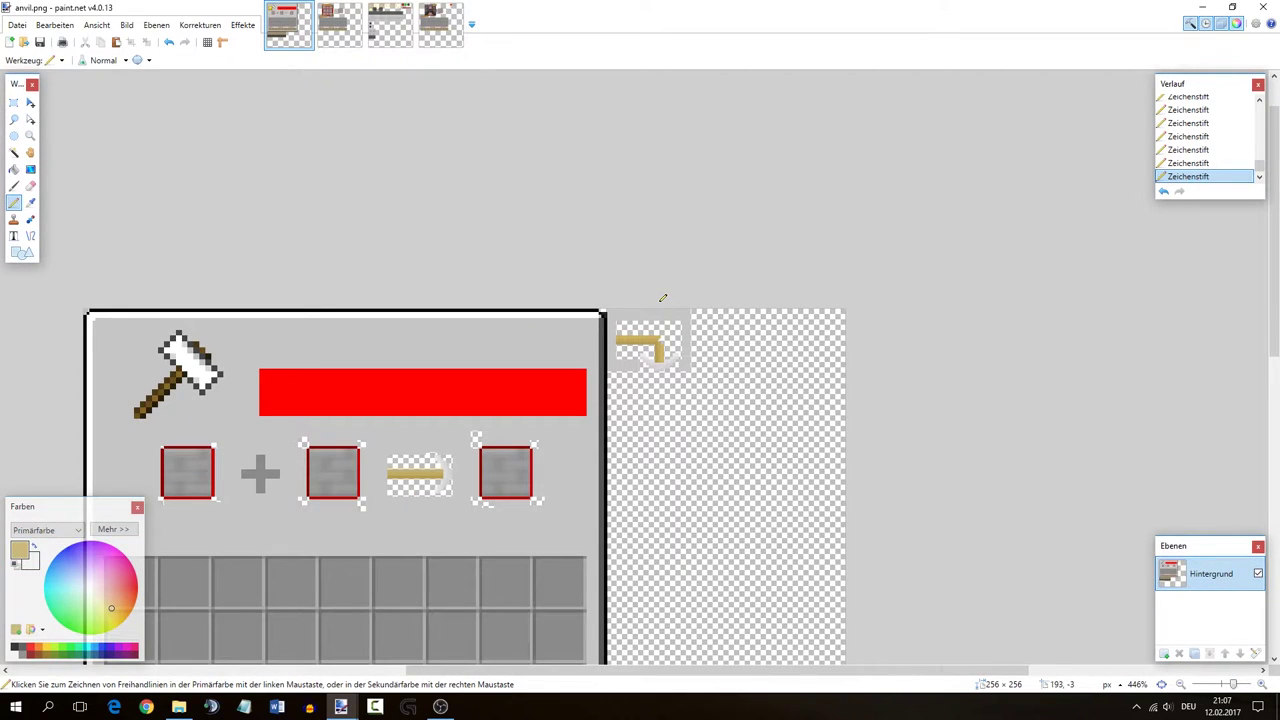
scroll(660, 298, "up", 5)
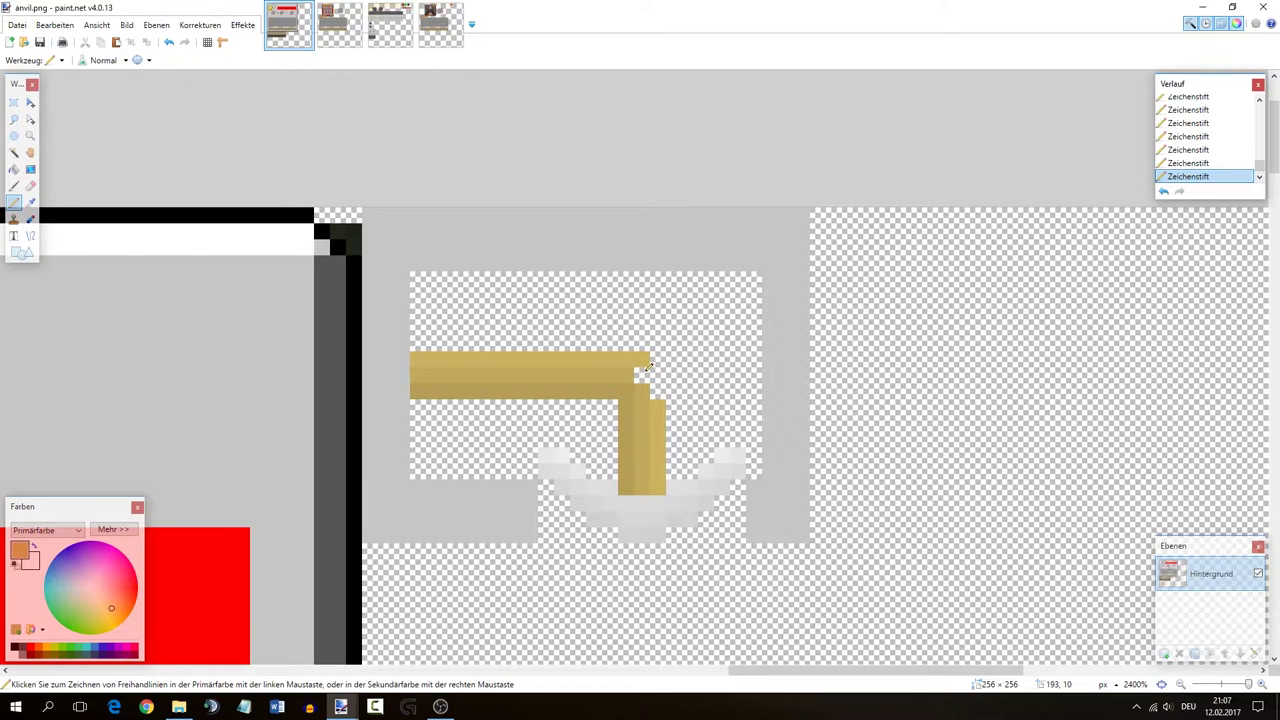
scroll(648, 368, "down", 5)
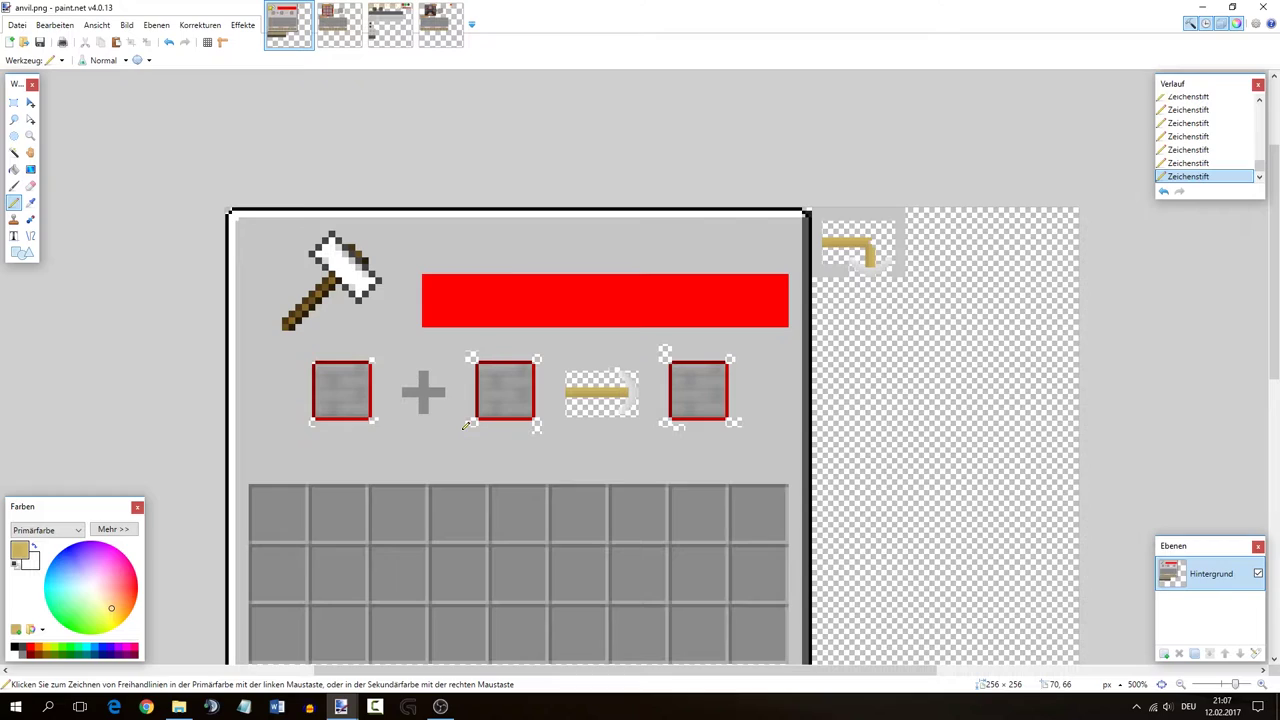
- Copy a 13 × 3 px piece of the arrow's wooden handle and place it over the plus sign's horizontal bar
key("s")
left_click_drag(566, 386, 628, 401)
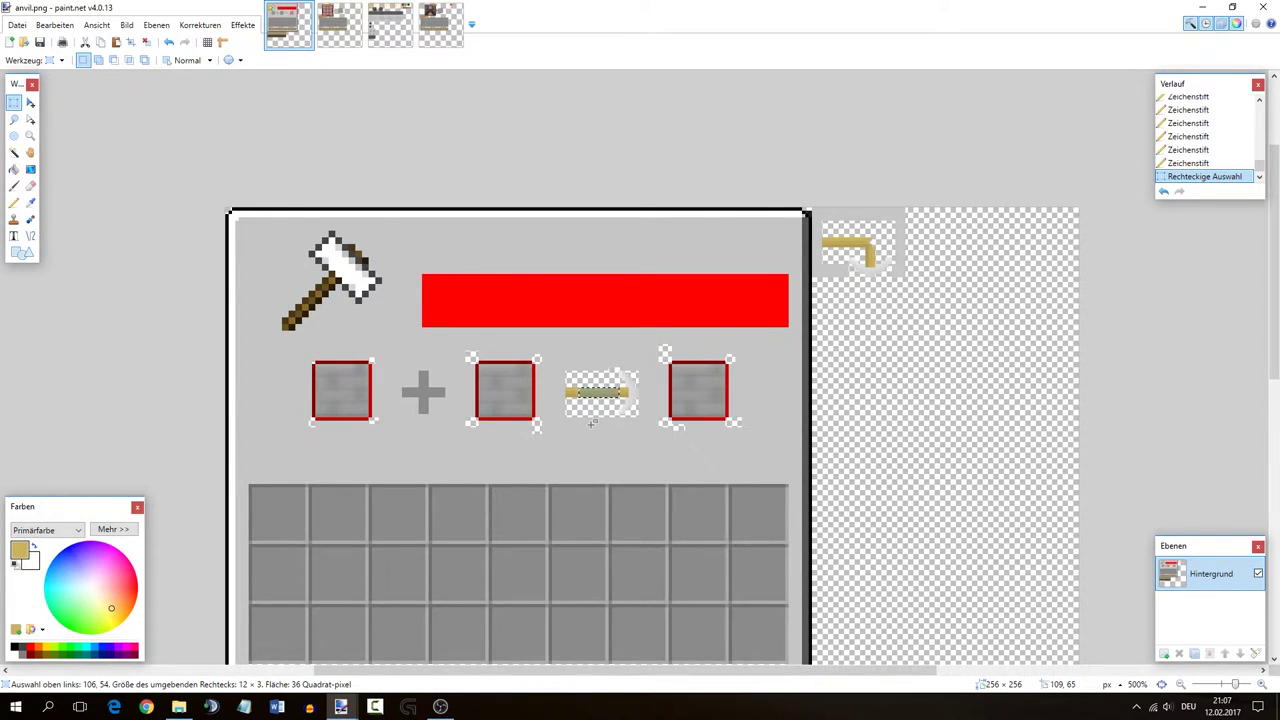
scroll(592, 422, "up", 6)
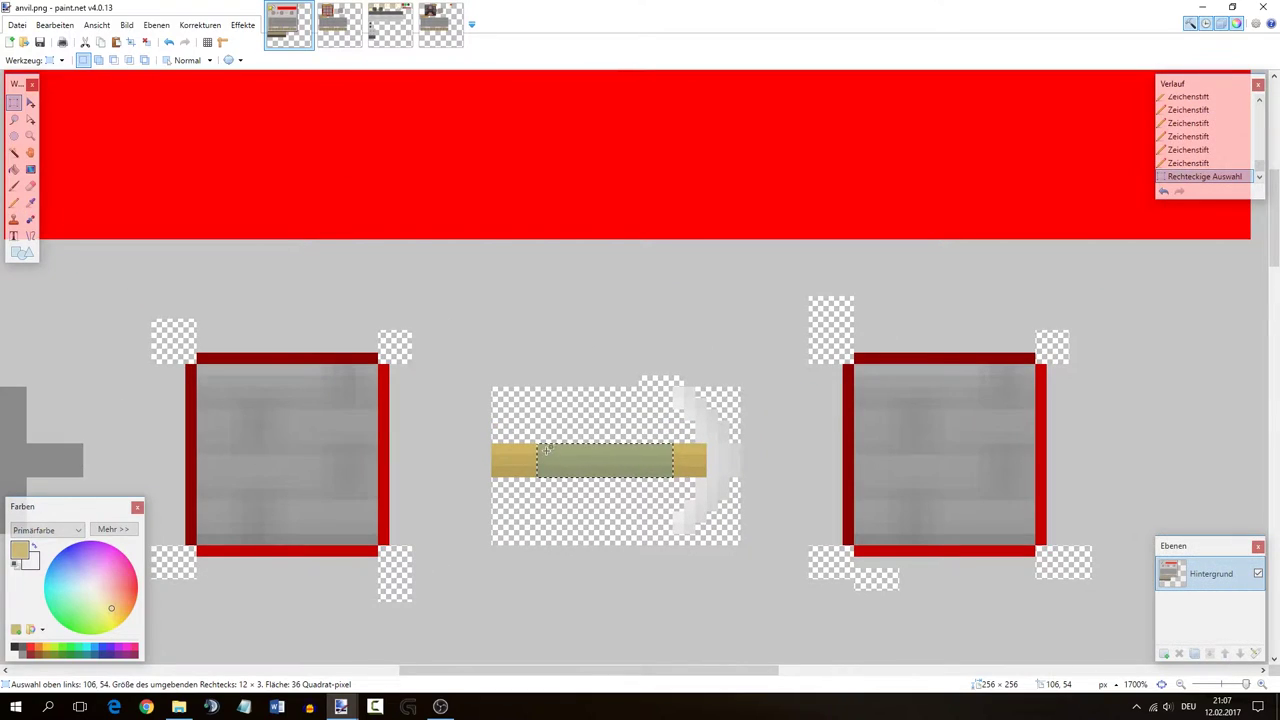
scroll(546, 451, "down", 1)
mouse_move(12, 298)
left_mouse_down()
mouse_move(5, 323)
mouse_move(22, 351)
left_mouse_up()
left_click_drag(194, 312, 212, 441)
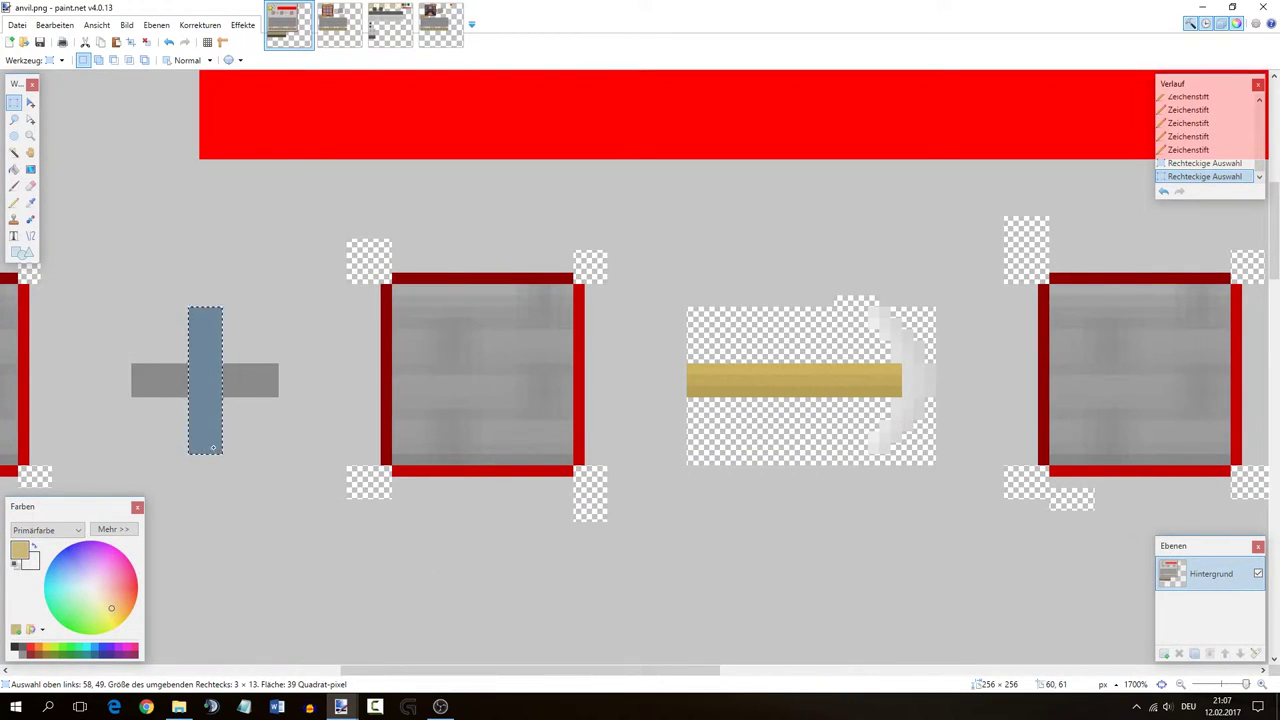
left_click_drag(688, 363, 319, 403)
key("ctrl+c")
key("ctrl+v")
key("Left")
- Paste the handle piece again, rotate it upright, place it over the plus sign's vertical bar and deselect it
key("ctrl+v")
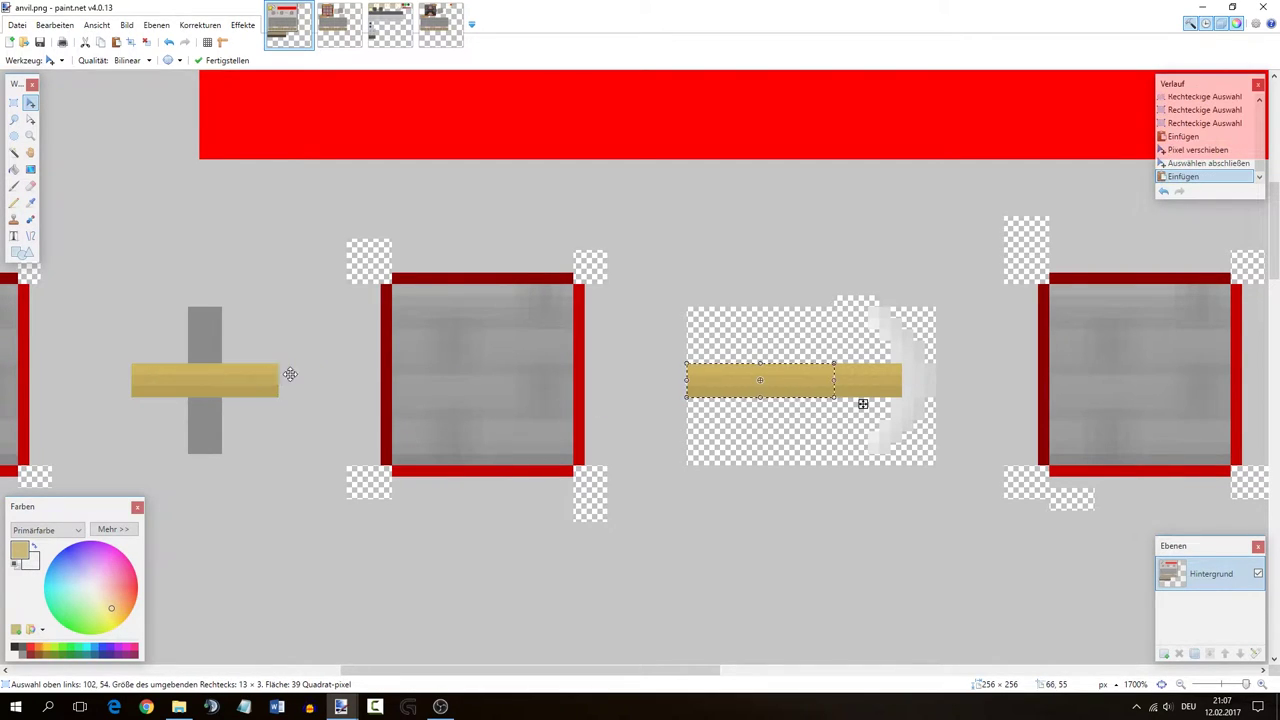
left_click_drag(799, 379, 234, 413)
left_click_drag(223, 349, 206, 411)
key("s")
key("ctrl+d")
scroll(370, 351, "down", 5)
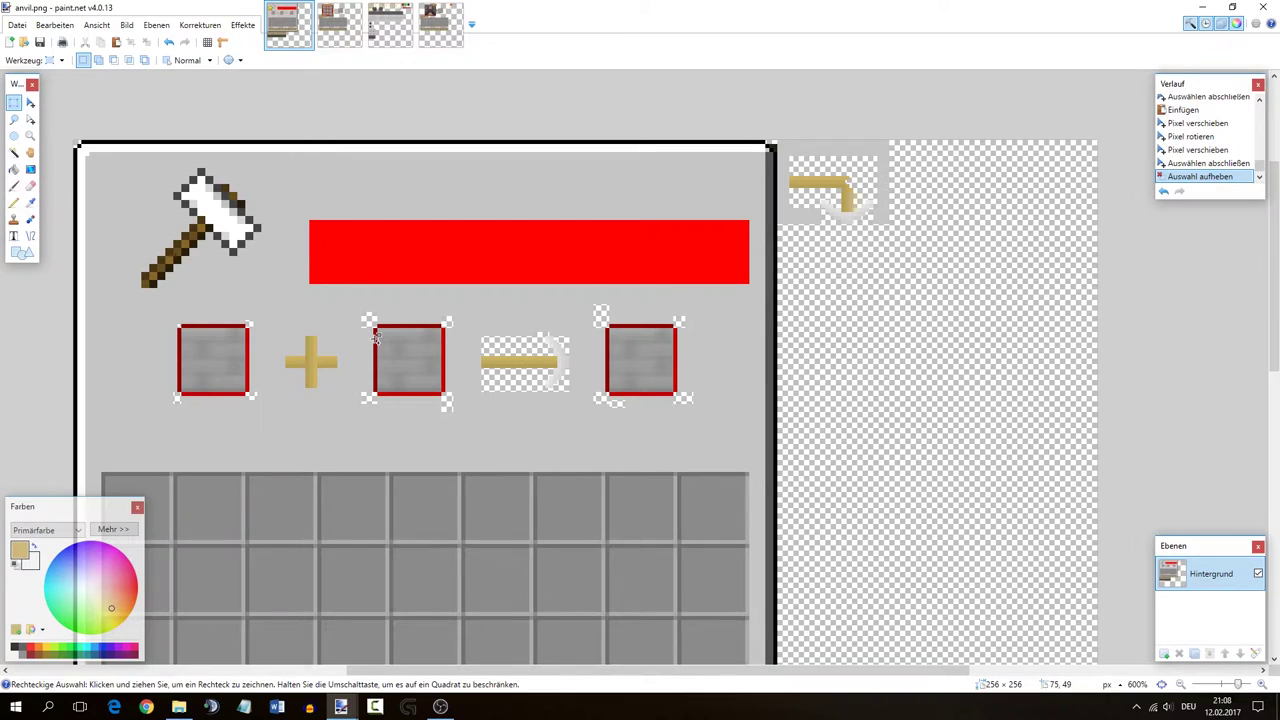
- Examine the red text field and the two brown bars below the inventory by selecting them for measurement, and clear the selection
scroll(641, 331, "down", 2)
scroll(641, 331, "down", 3)
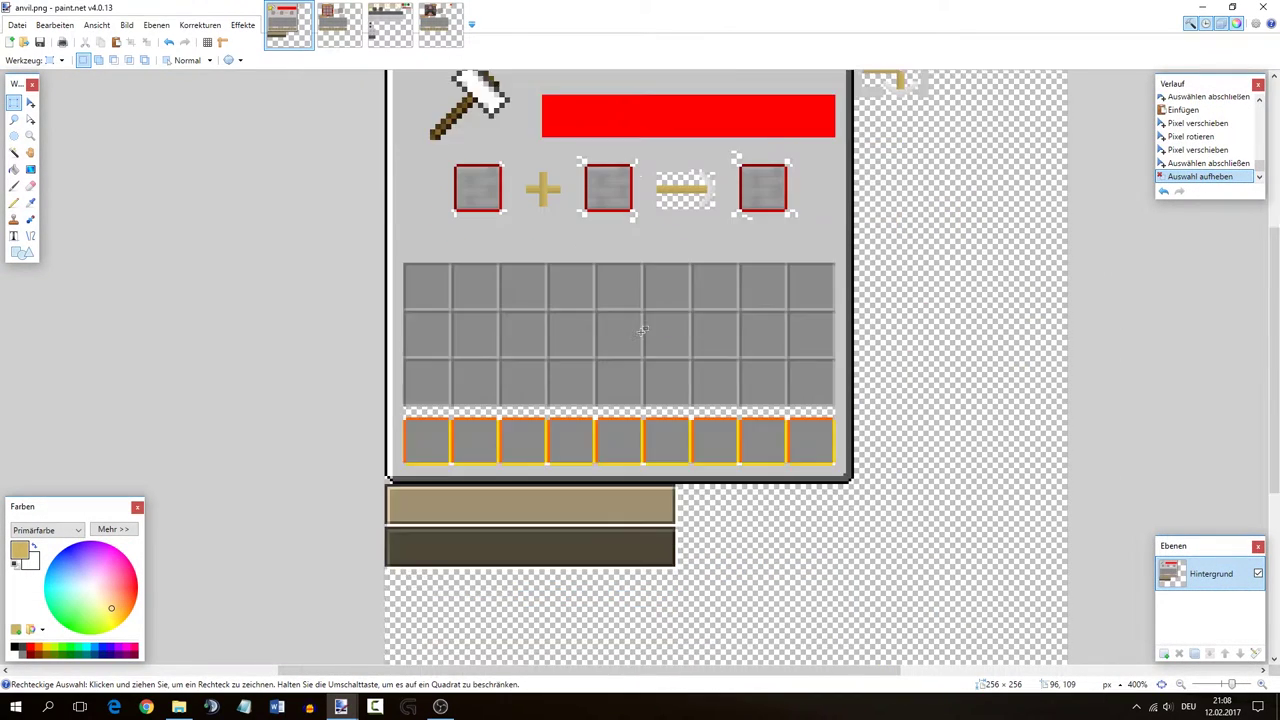
scroll(642, 330, "up", 4)
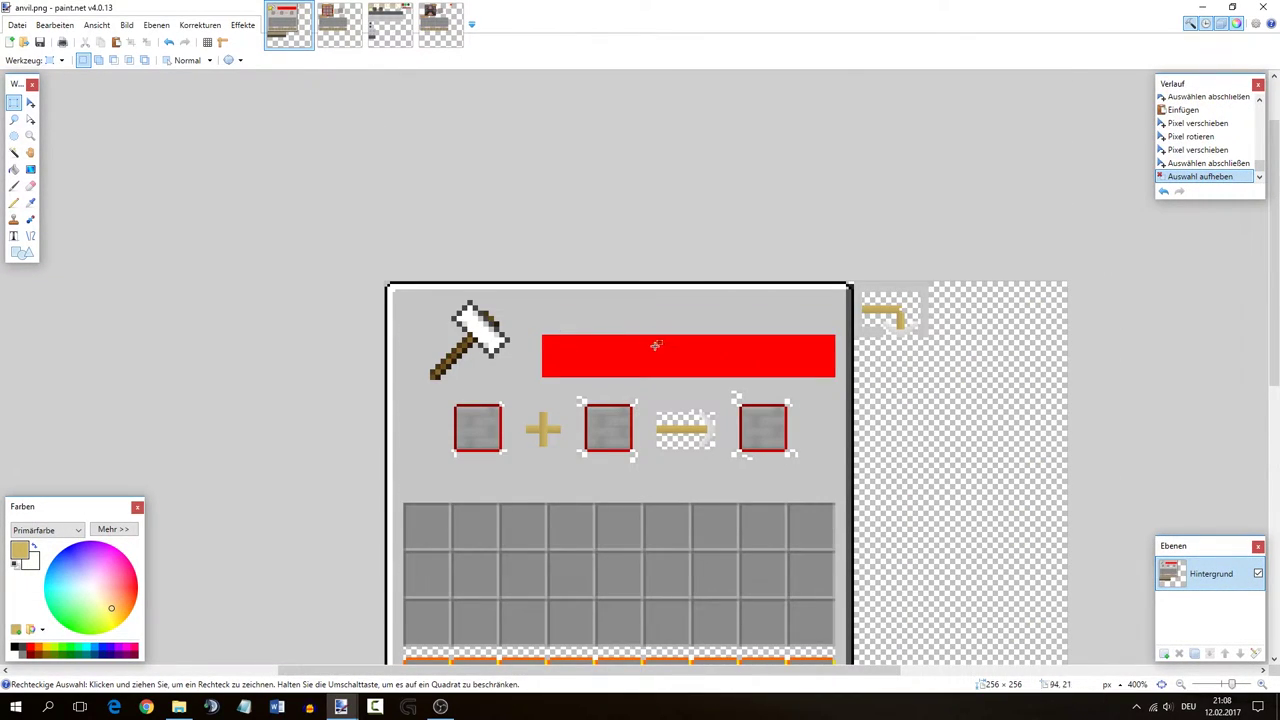
scroll(638, 340, "up", 5)
left_click_drag(988, 311, 258, 416)
left_click(279, 421)
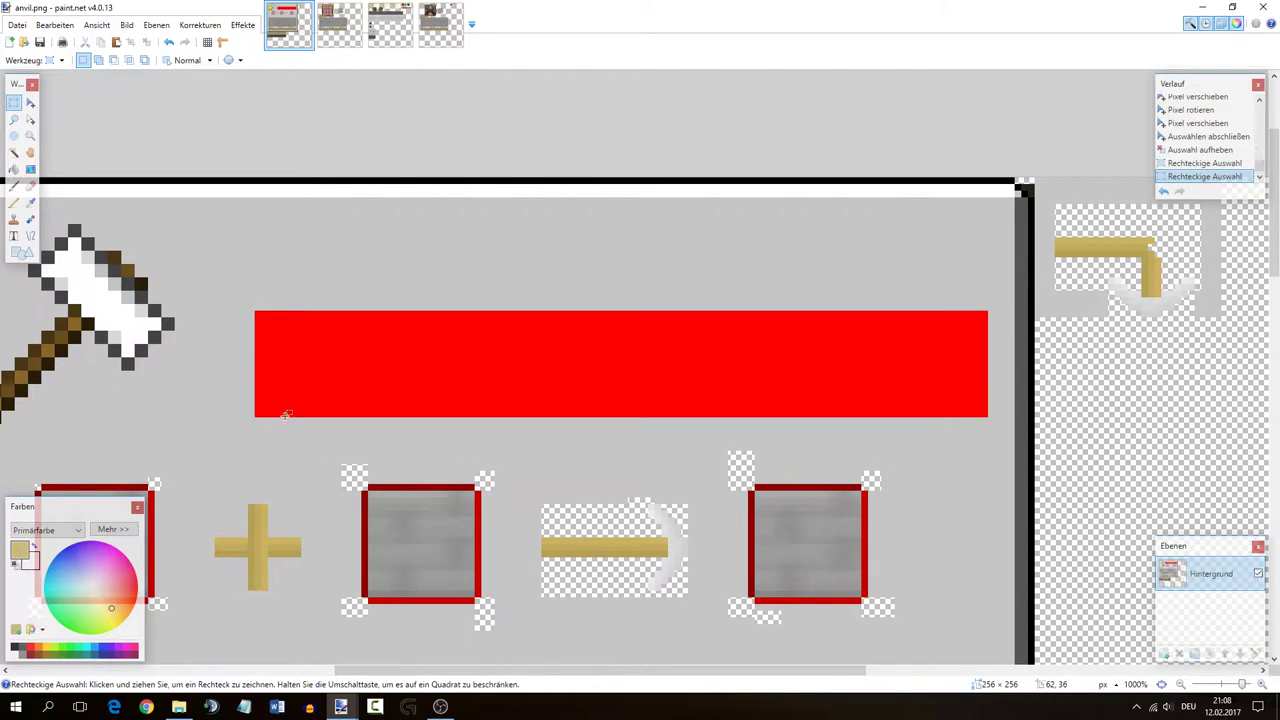
scroll(280, 420, "down", 6)
scroll(318, 421, "up", 4)
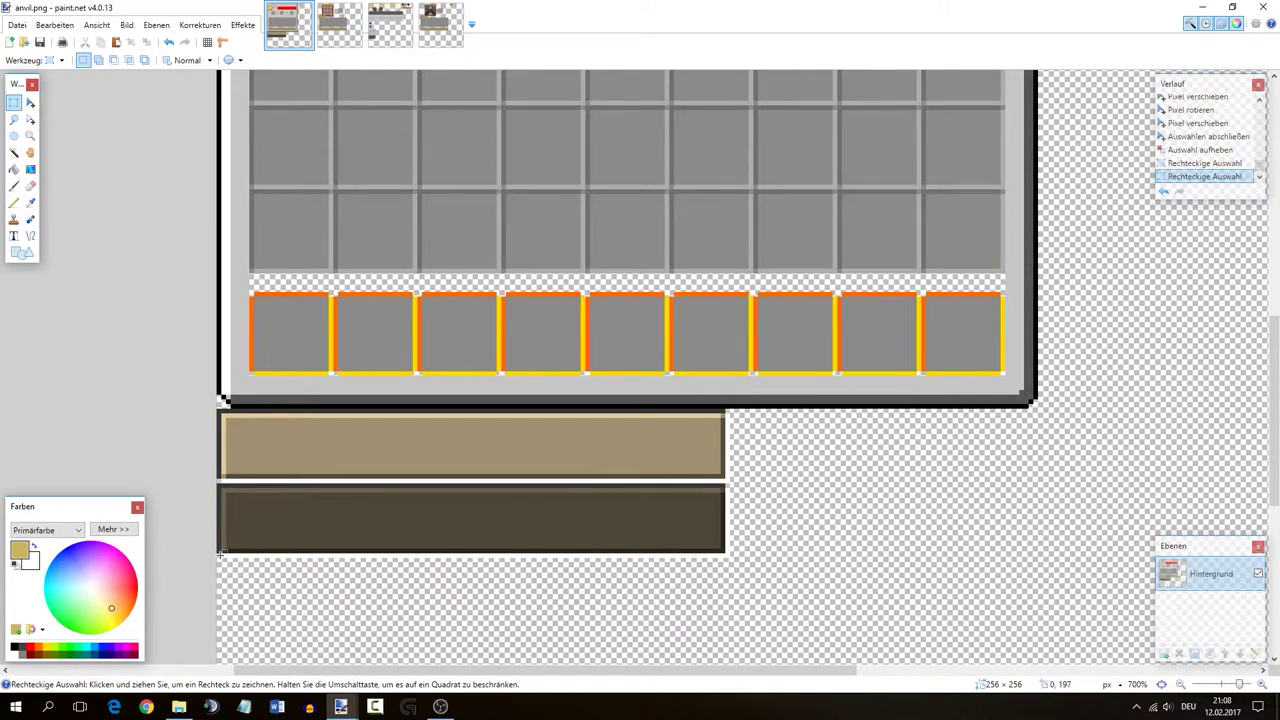
left_click_drag(219, 555, 214, 423)
scroll(414, 436, "down", 4)
scroll(505, 352, "up", 2)
left_click(504, 318)
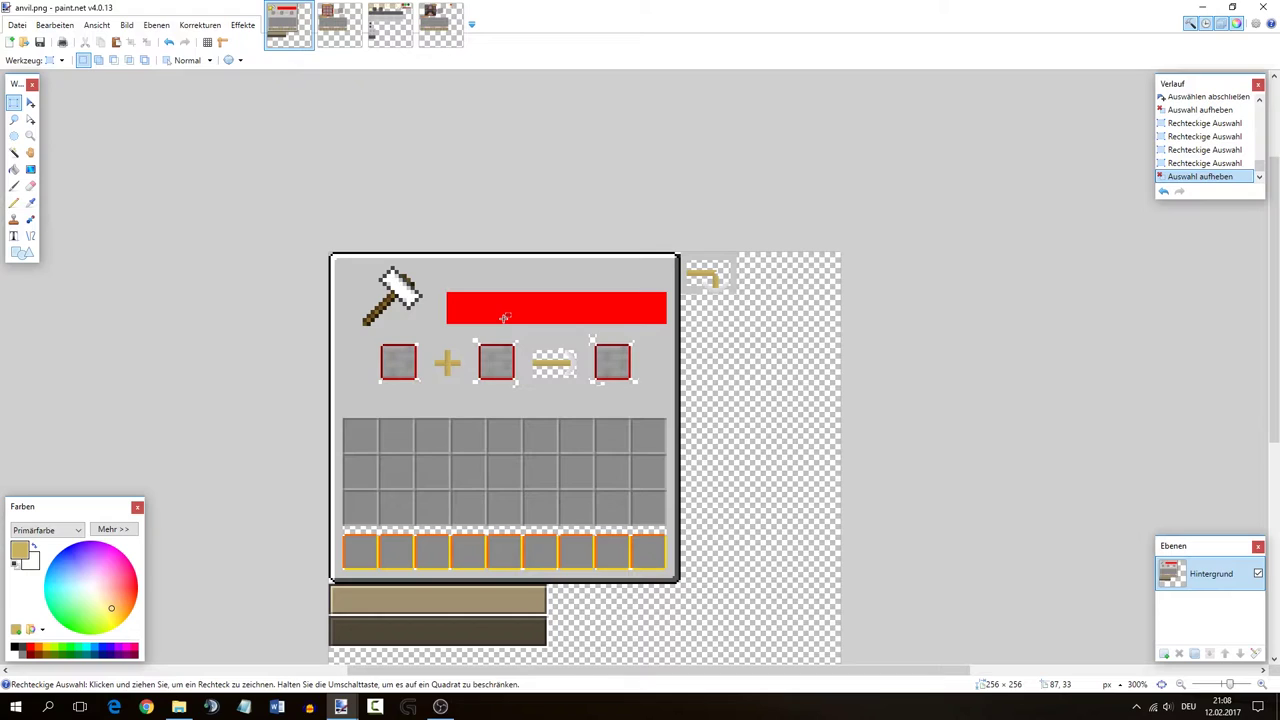
- Look through widgets.png and crafting_table.png for a reusable bar texture and reorder the open images so widgets.png directly follows anvil.png
key("ctrl+Tab")
key("ctrl+Tab")
scroll(488, 382, "up", 2)
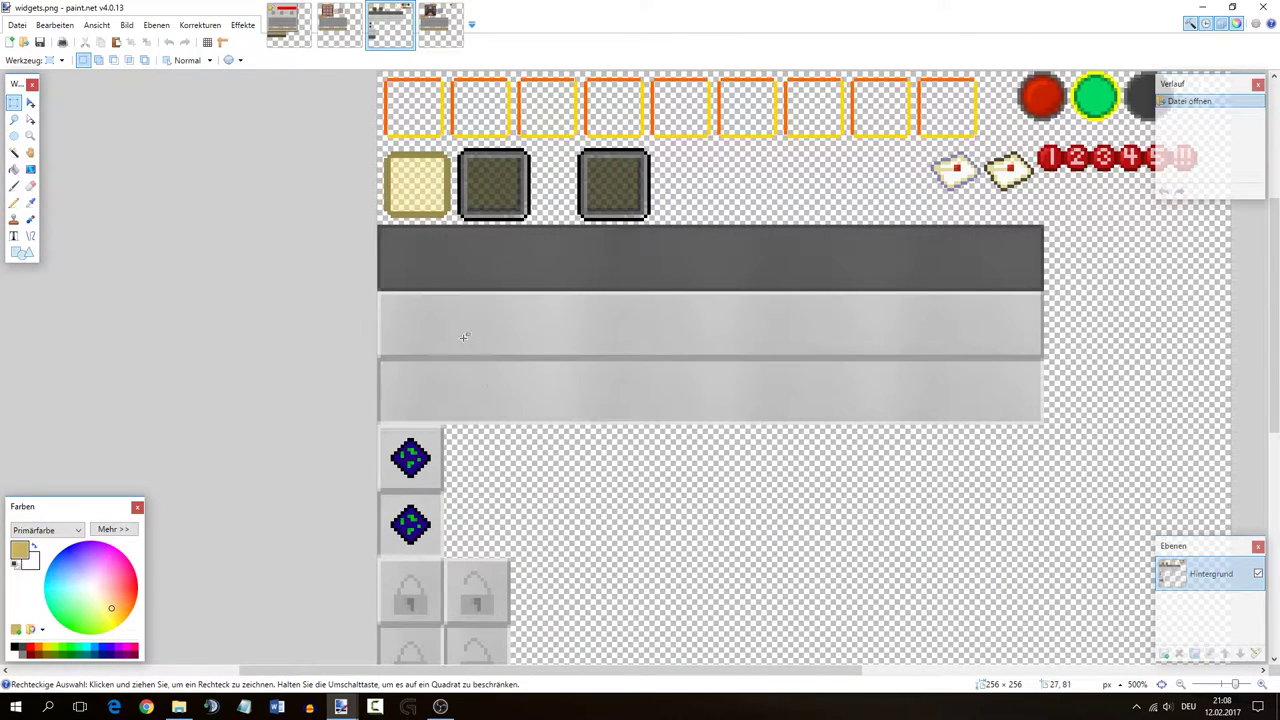
left_click(288, 25)
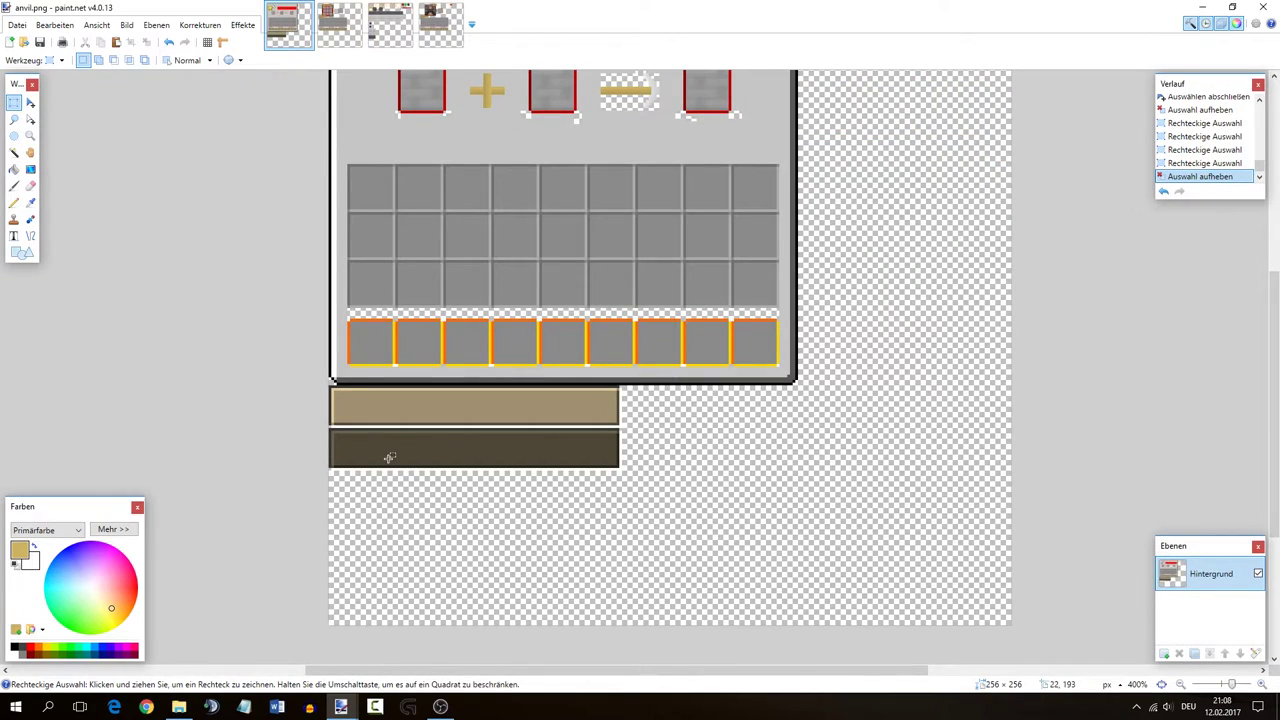
left_click(341, 28)
scroll(387, 32, "up", 1)
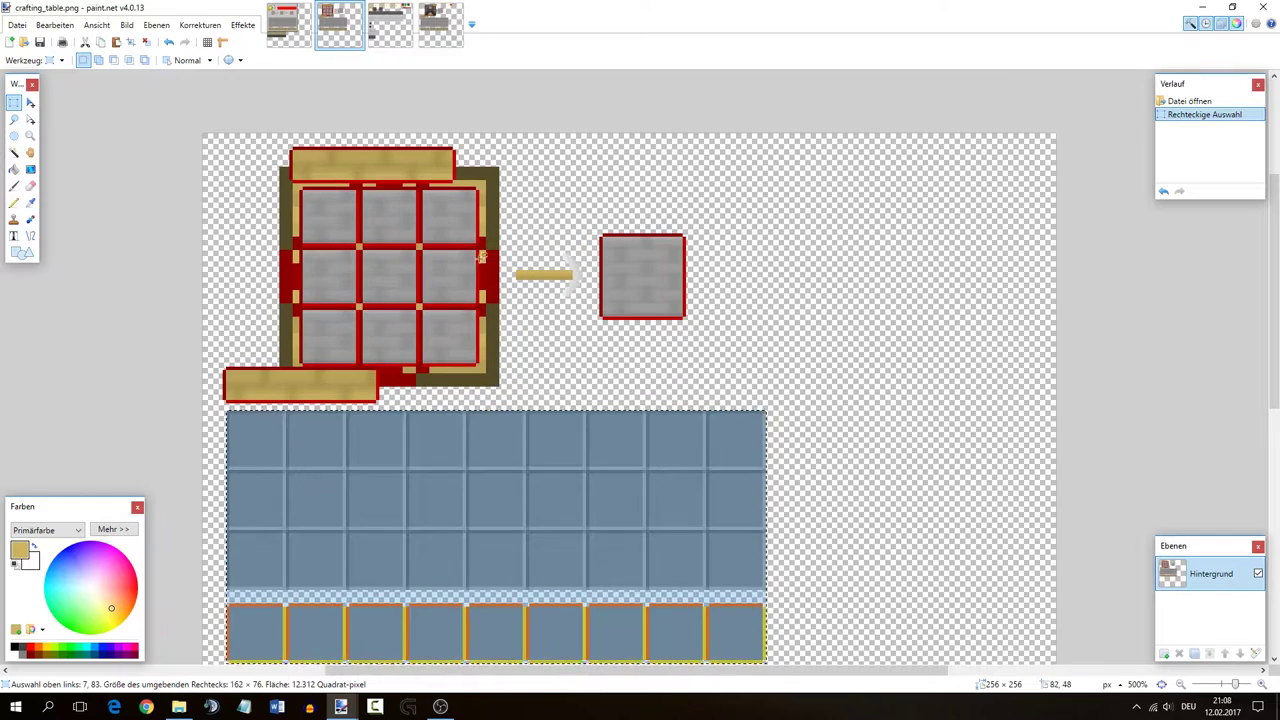
left_click_drag(385, 32, 318, 38)
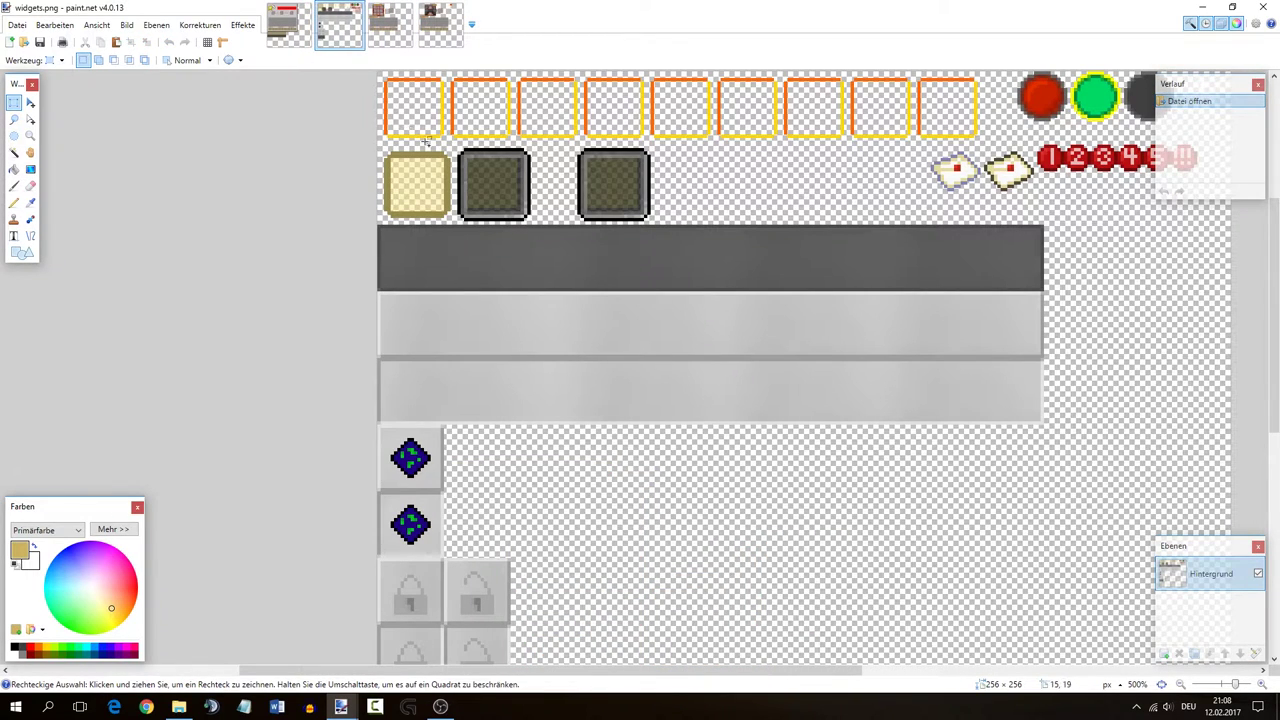
- Copy a 199 × 19 px section of the dark grey button bar in widgets.png
scroll(452, 255, "up", 6)
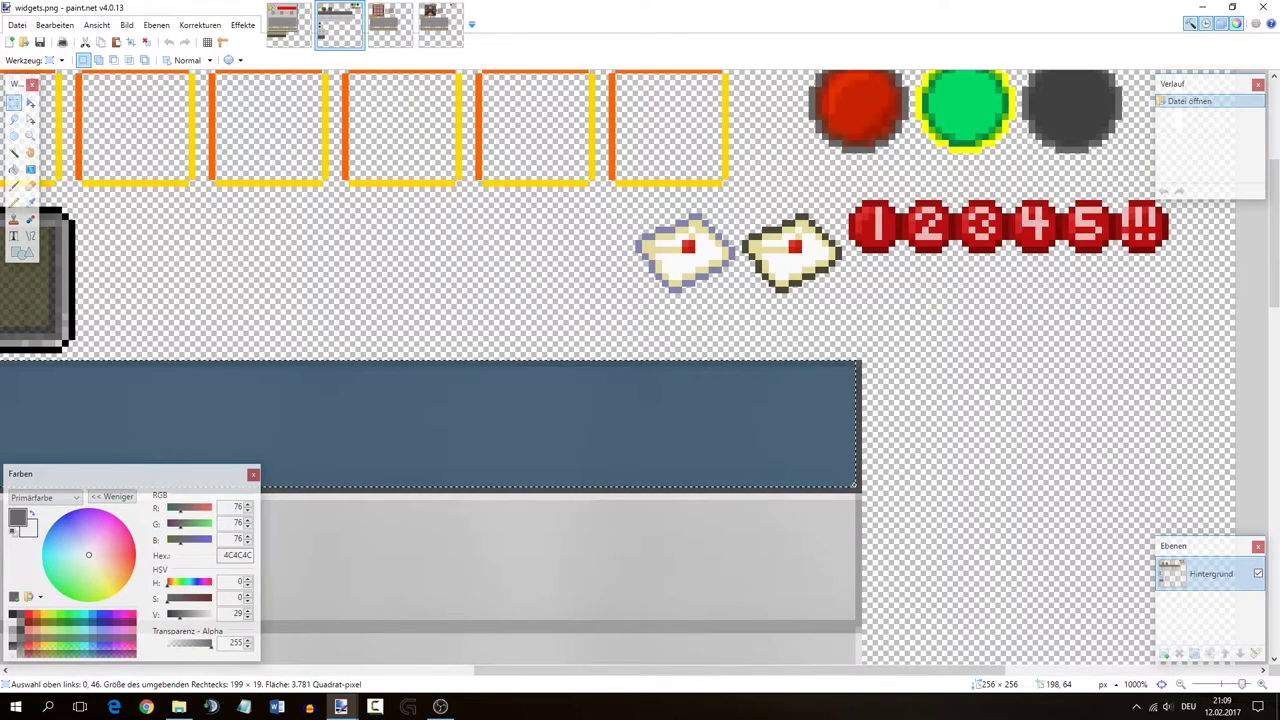
left_click_drag(0, 360, 858, 490)
key("ctrl+c")
- Paste the dark grey bar into anvil.png over the lower dark brown bar and resize it to 110 × 16 px
left_click(289, 25)
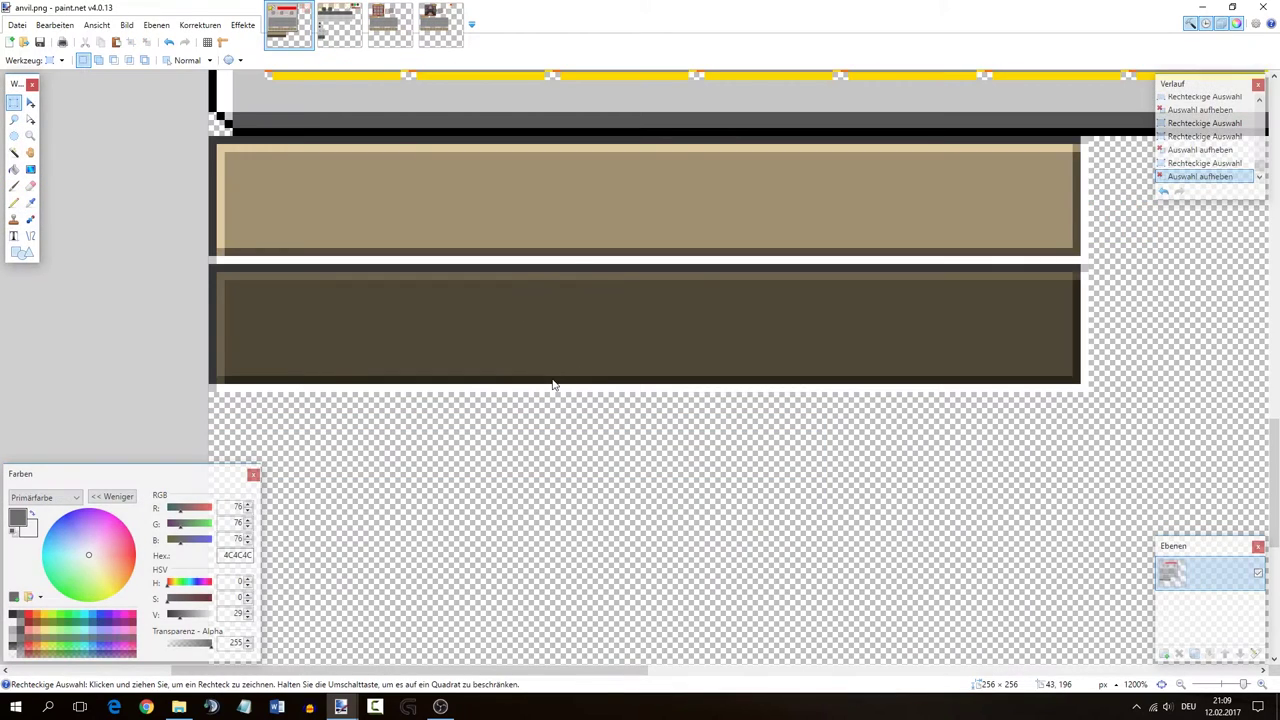
key("ctrl+v")
left_click_drag(447, 131, 454, 329)
scroll(925, 371, "down", 5)
left_click_drag(1245, 388, 851, 380)
scroll(840, 363, "up", 2)
scroll(860, 383, "down", 4)
scroll(697, 382, "up", 4)
scroll(697, 382, "up", 1)
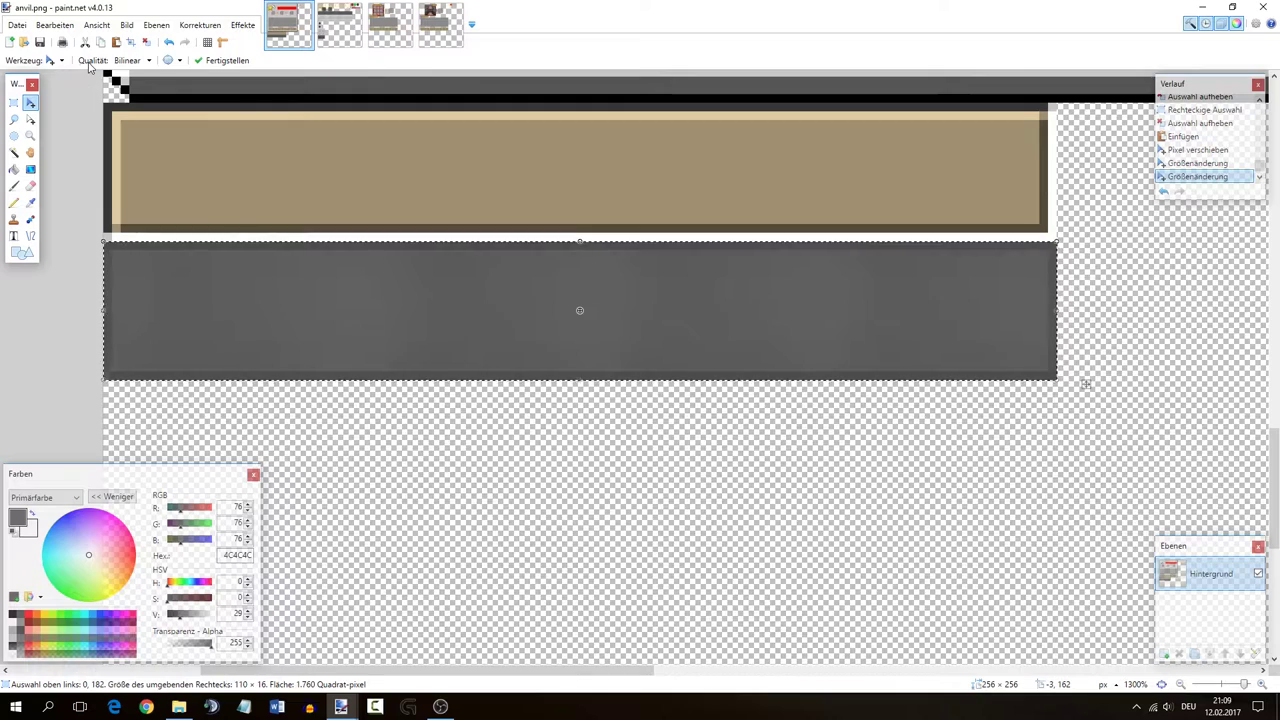
- Try the resampling options on the resized dark grey bar and set its quality to Nearest Neighbour (Nächster Nachbar)
scroll(129, 62, "down", 1)
scroll(129, 62, "up", 1)
scroll(129, 62, "down", 1)
scroll(128, 62, "down", 2)
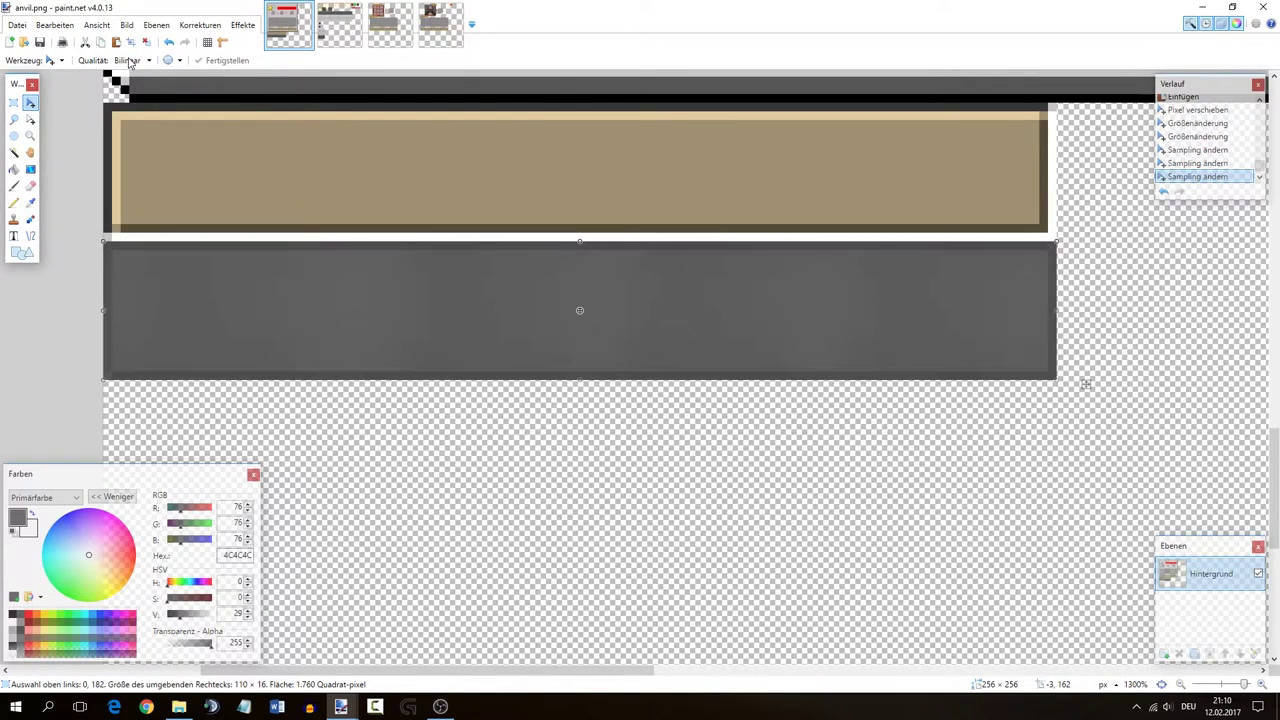
scroll(128, 62, "up", 1)
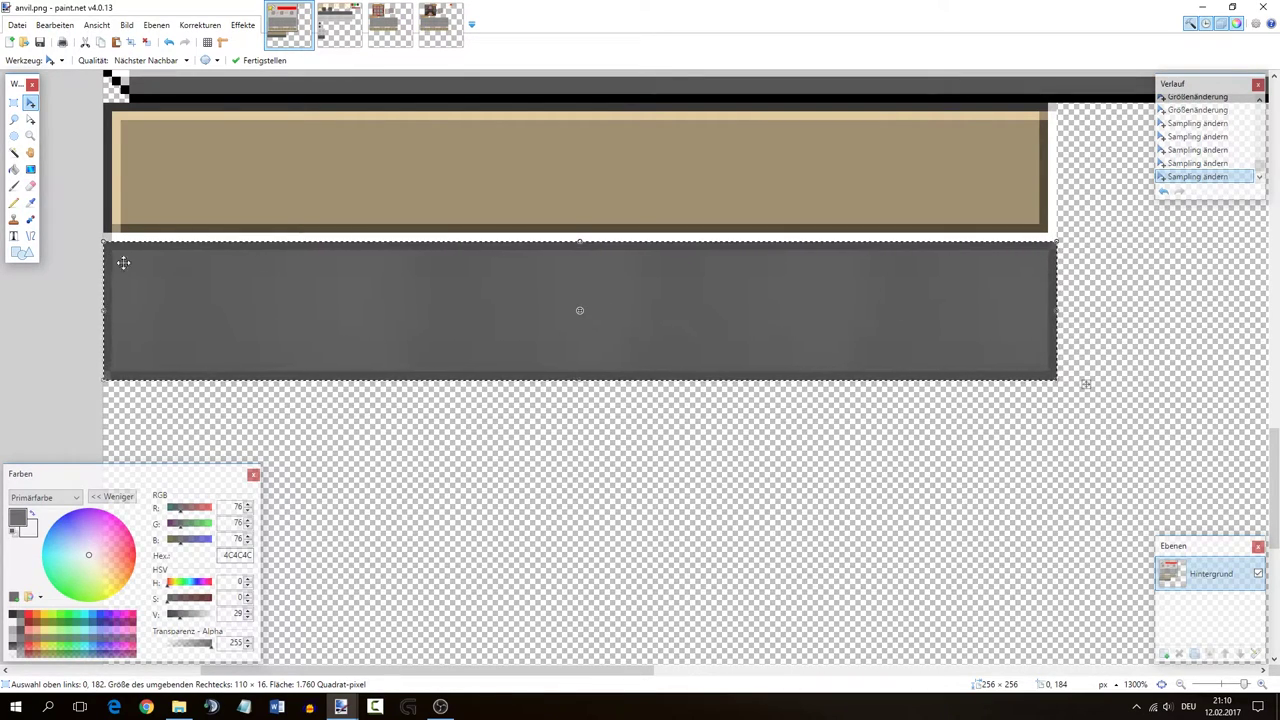
- Commit the resized dark grey bar in anvil.png and clear its selection
key("s")
key("ctrl+d")
scroll(483, 280, "down", 2)
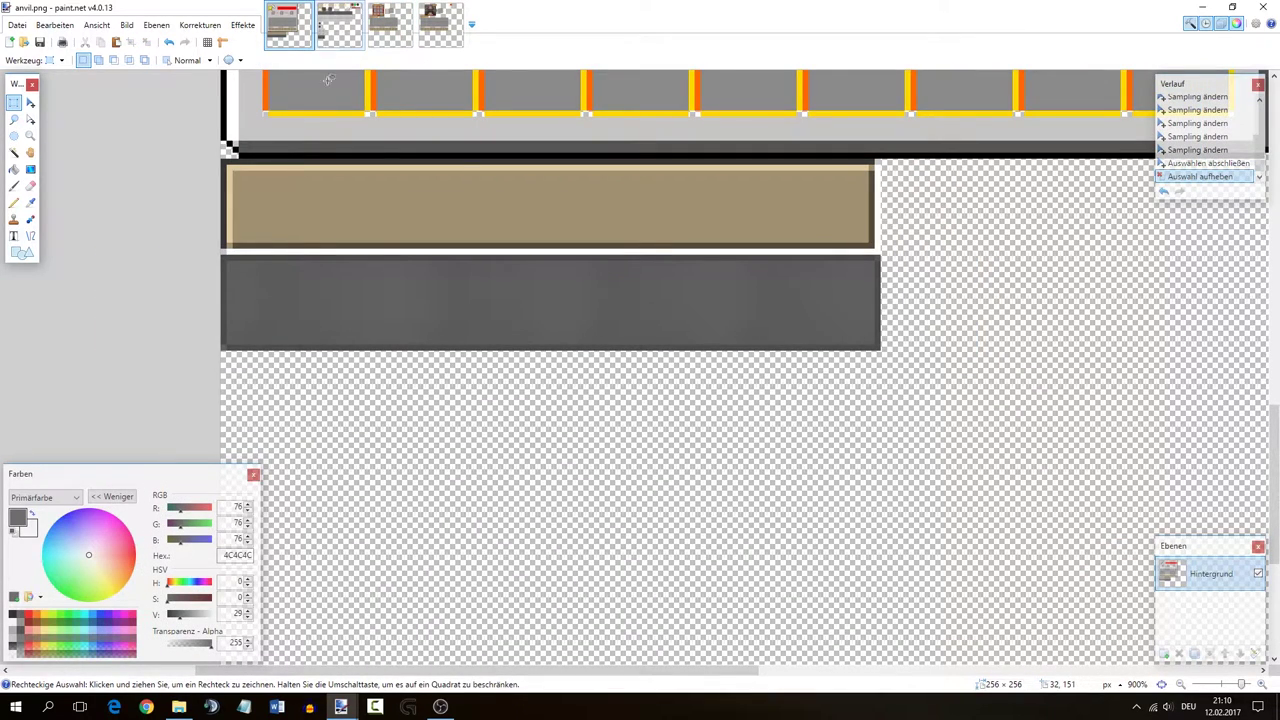
scroll(345, 147, "down", 5)
scroll(355, 160, "up", 2)
scroll(254, 225, "up", 3)
- Copy the 200 × 20 px light grey button bar directly below the dark grey one in widgets.png
left_click(330, 27)
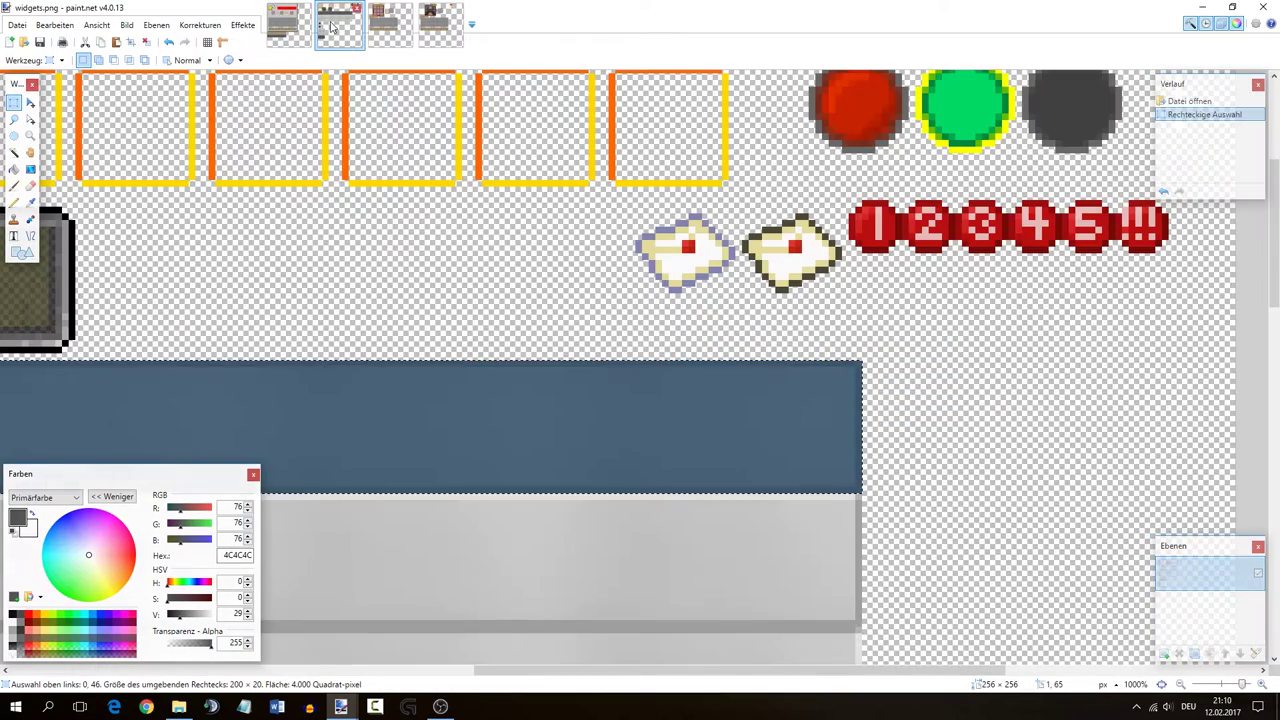
scroll(603, 221, "down", 5)
scroll(86, 304, "up", 5)
left_click_drag(86, 297, 899, 416)
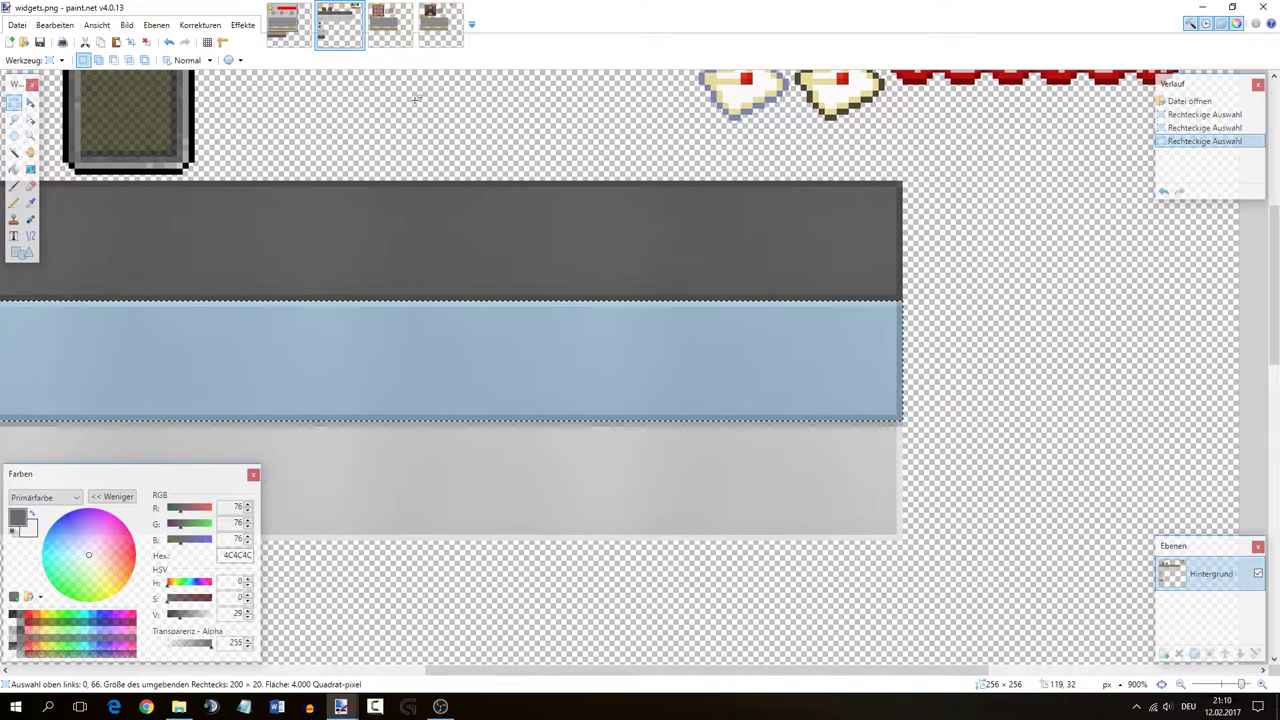
key("ctrl+c")
- Paste the light grey bar into anvil.png over the upper brown bar, resize it to 110 × 16 px and deselect it
left_click(288, 25)
key("ctrl+v")
left_click_drag(460, 111, 457, 350)
scroll(488, 419, "down", 2)
left_click_drag(1093, 393, 748, 379)
scroll(750, 362, "up", 3)
scroll(748, 379, "down", 3)
scroll(191, 345, "up", 3)
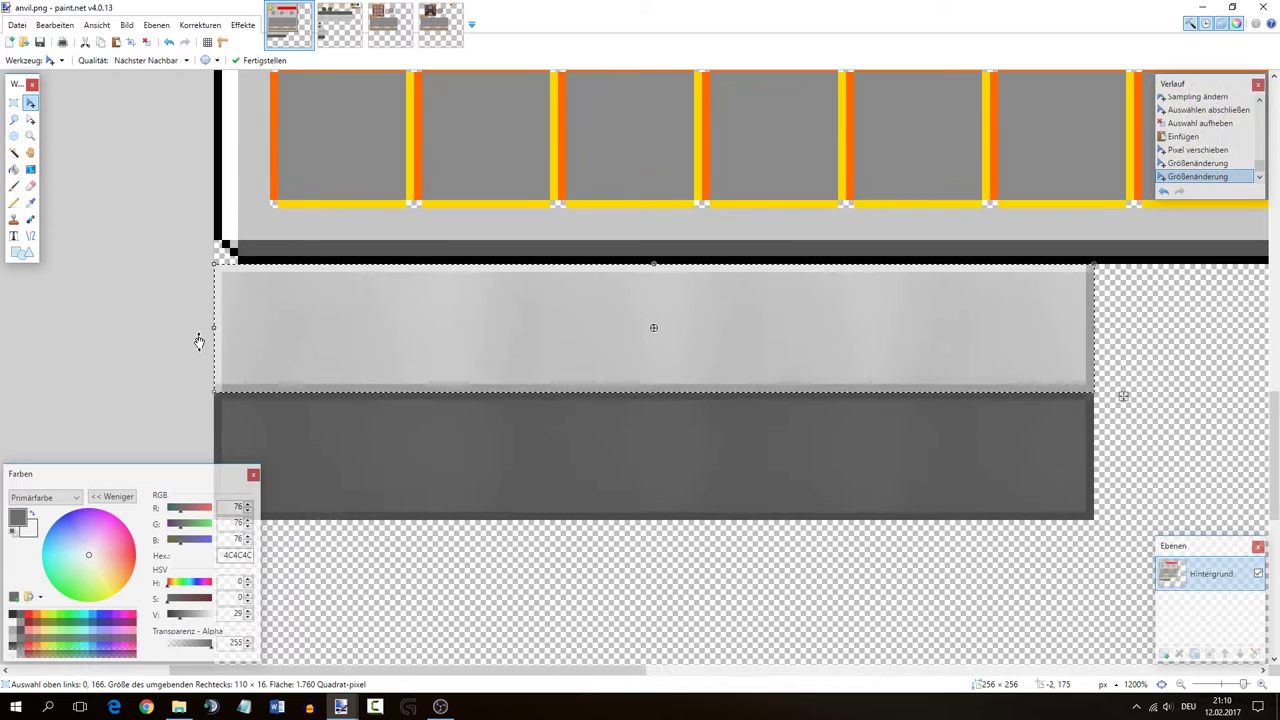
left_click(271, 61)
left_click(14, 103)
left_click(535, 286)
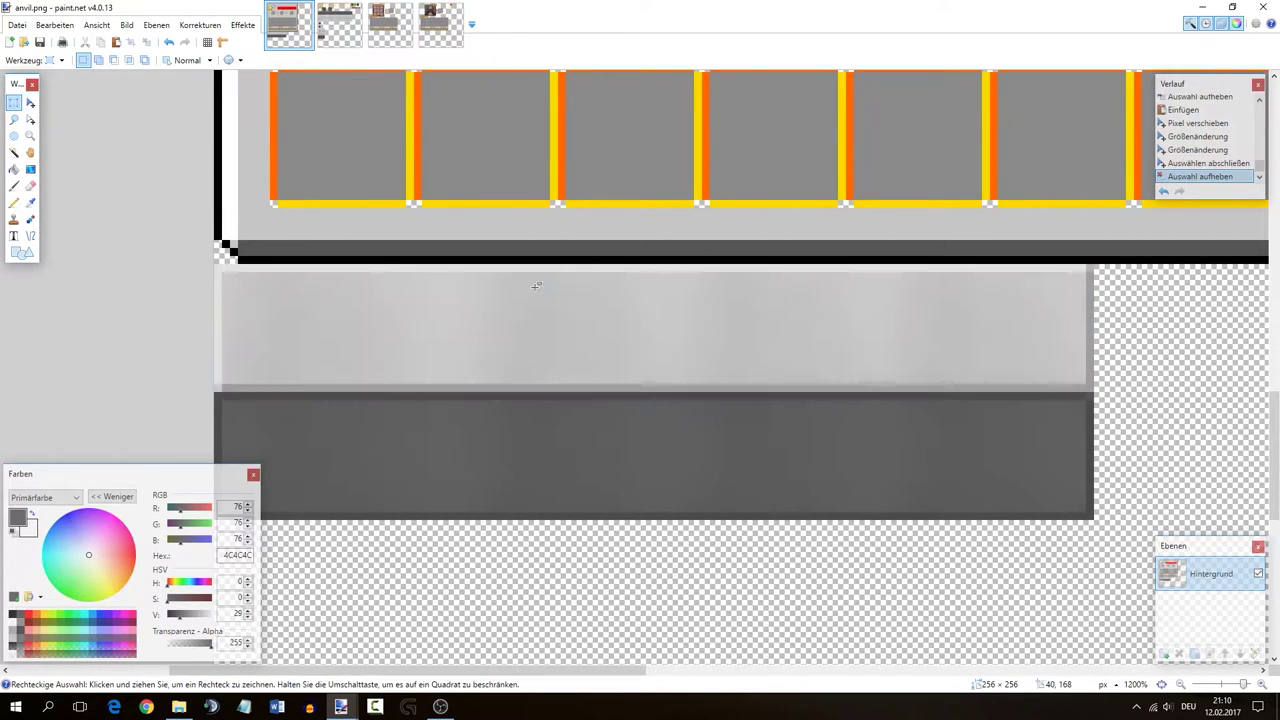
scroll(536, 286, "down", 4)
scroll(814, 309, "up", 4)
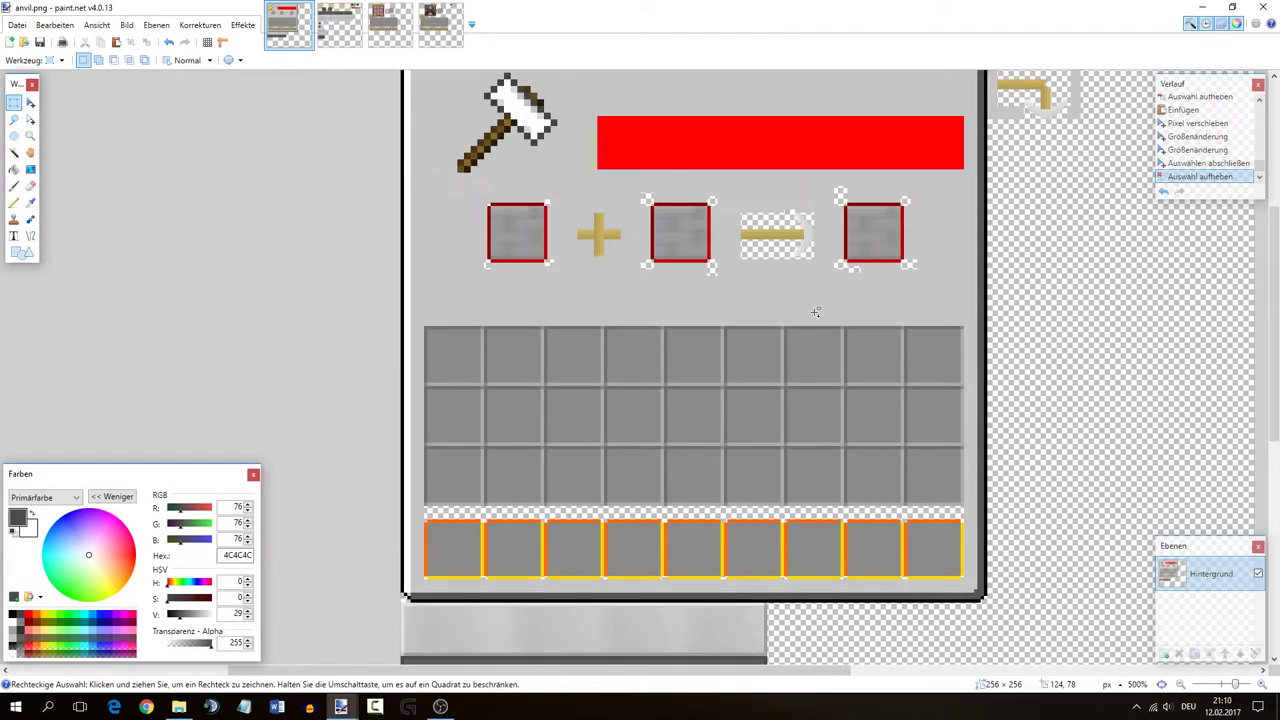
scroll(816, 313, "down", 2)
scroll(1064, 283, "up", 2)
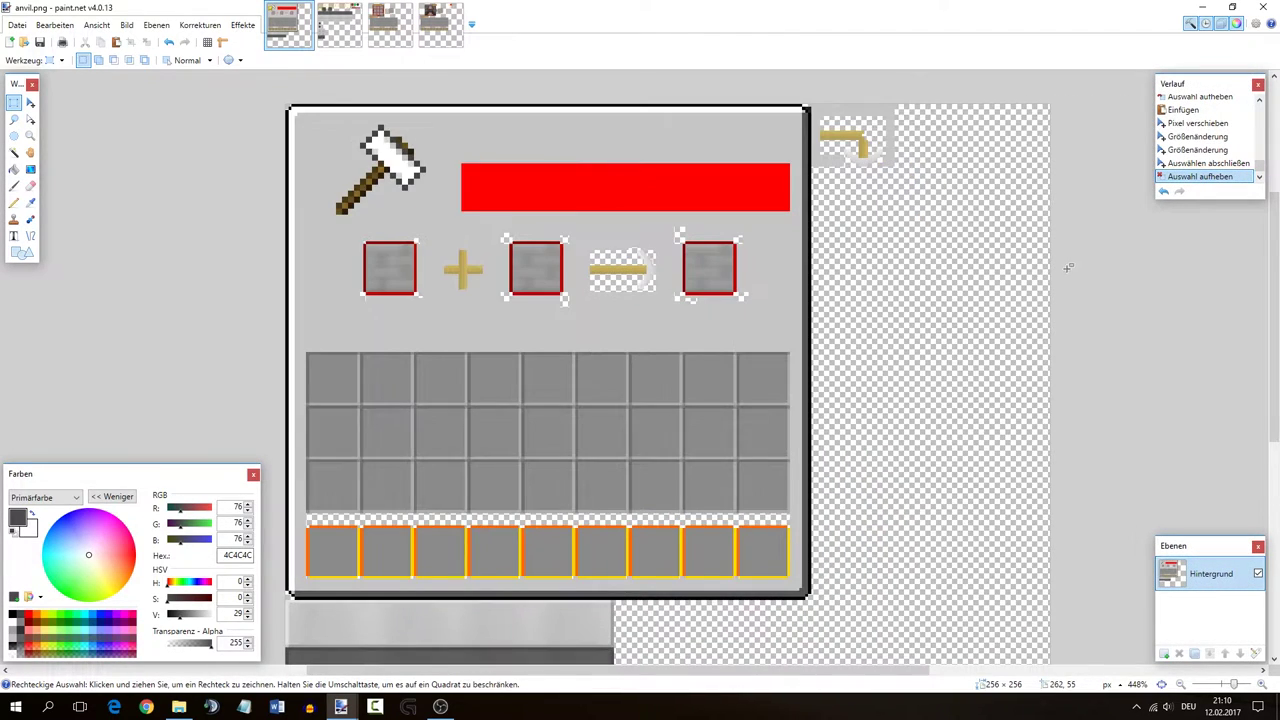
scroll(876, 127, "up", 3)
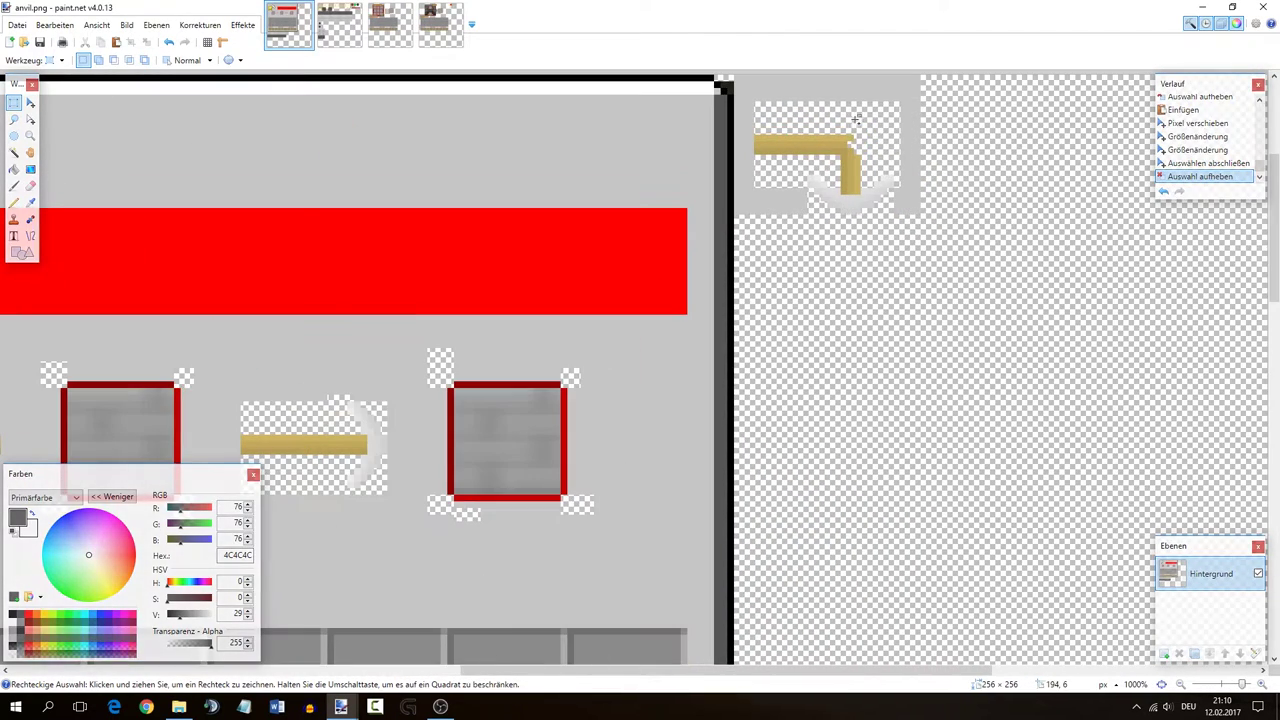
scroll(767, 100, "down", 3)
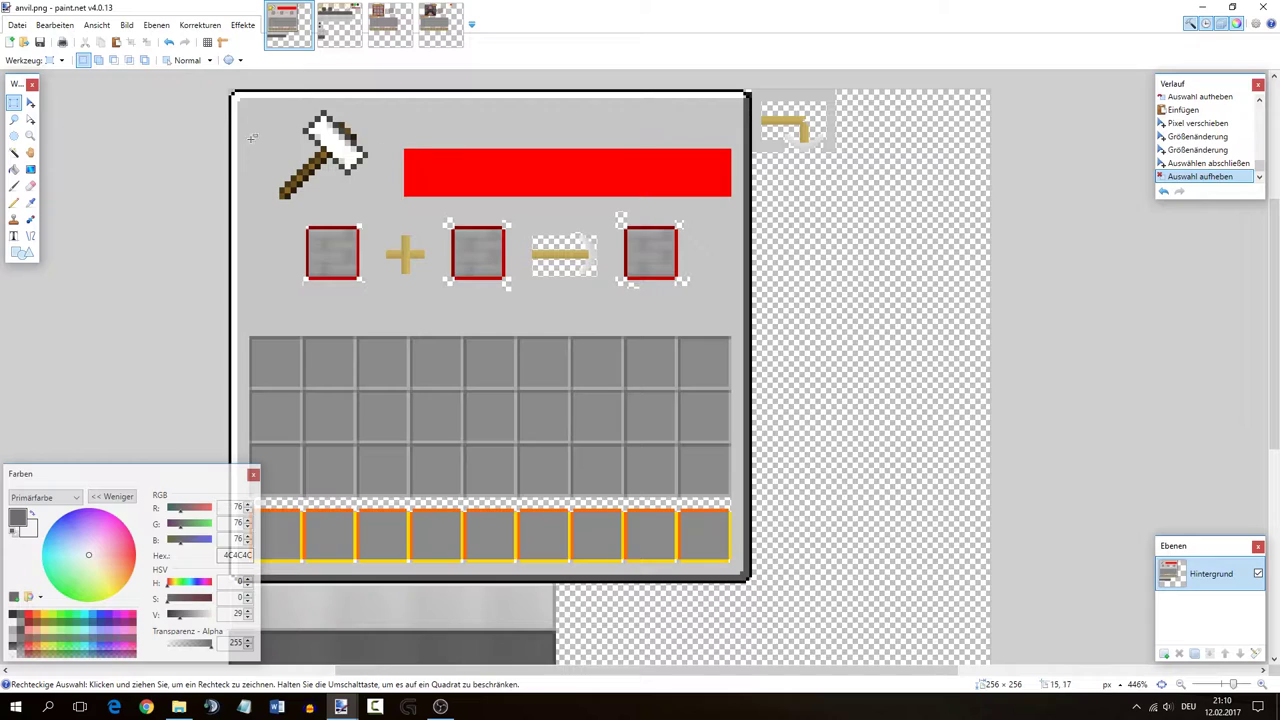
left_click_drag(279, 107, 372, 205)
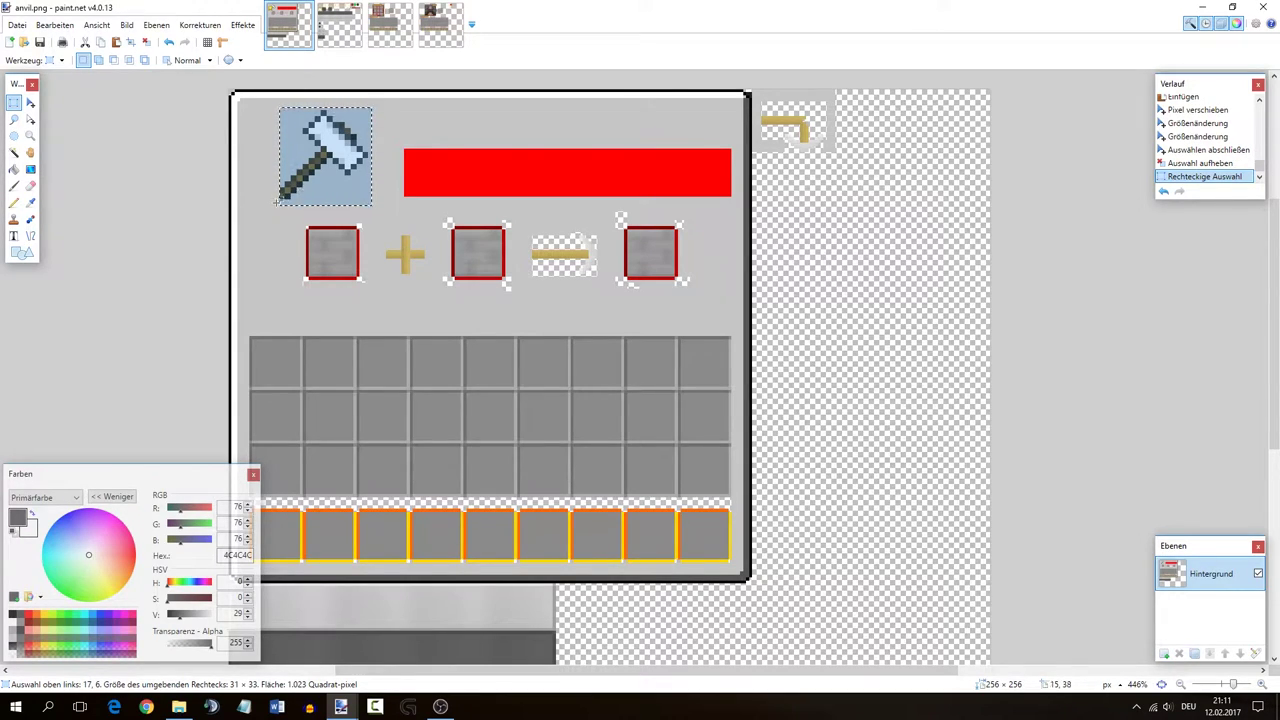
scroll(278, 203, "down", 3)
scroll(215, 276, "up", 1)
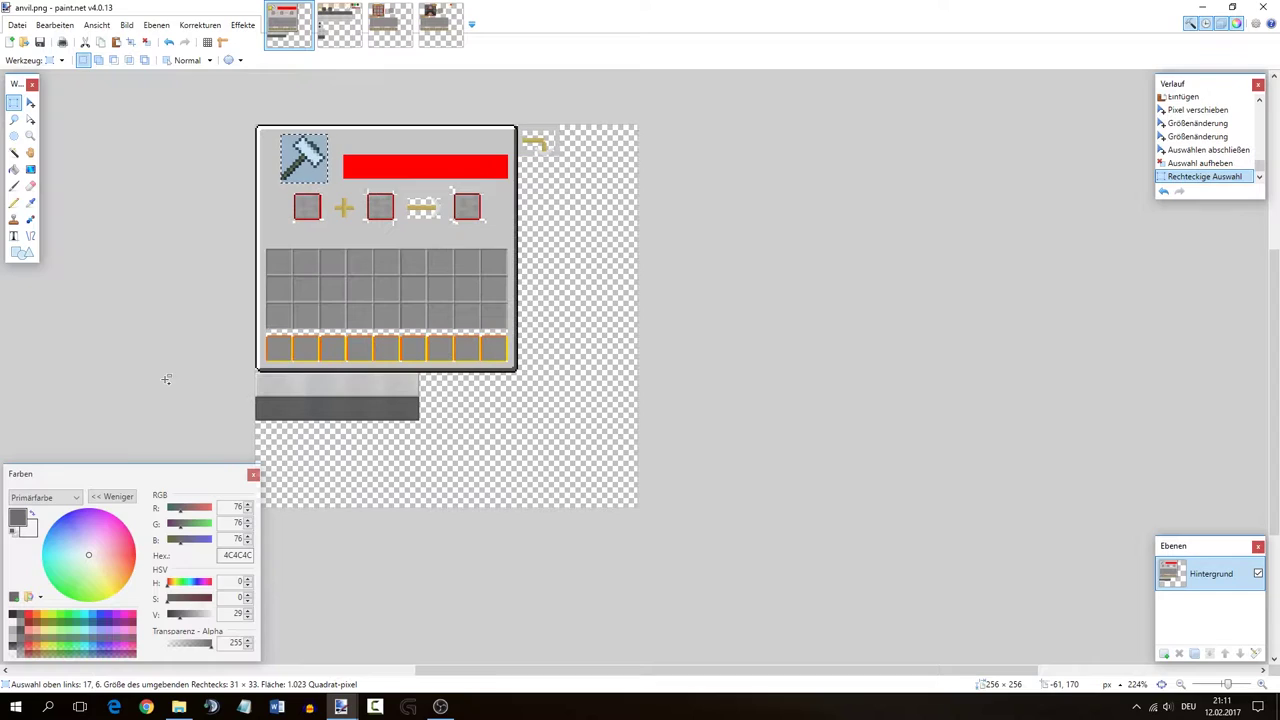
scroll(132, 376, "up", 1)
left_click_drag(241, 78, 275, 185)
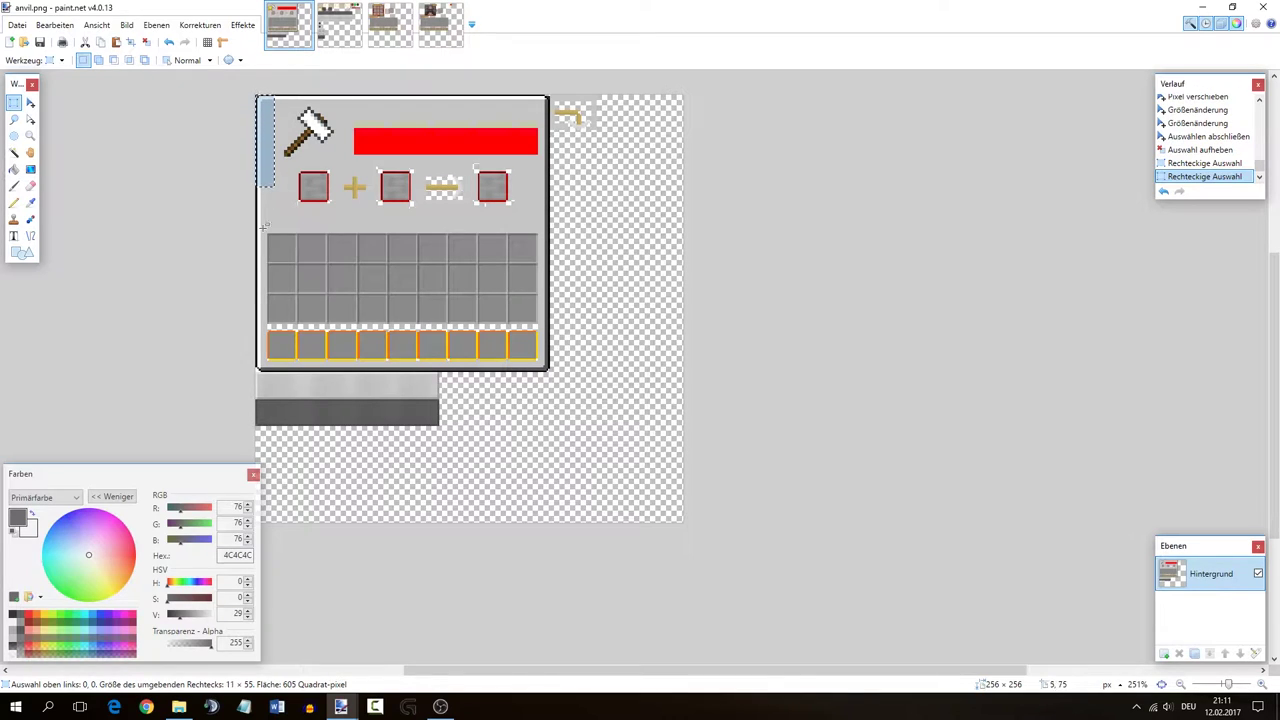
- Select the 162 × 76 px inventory and hotbar slot area and add both grey bars below the frame to the selection
scroll(252, 351, "up", 14)
left_click_drag(284, 400, 1239, 63)
scroll(551, 345, "down", 5)
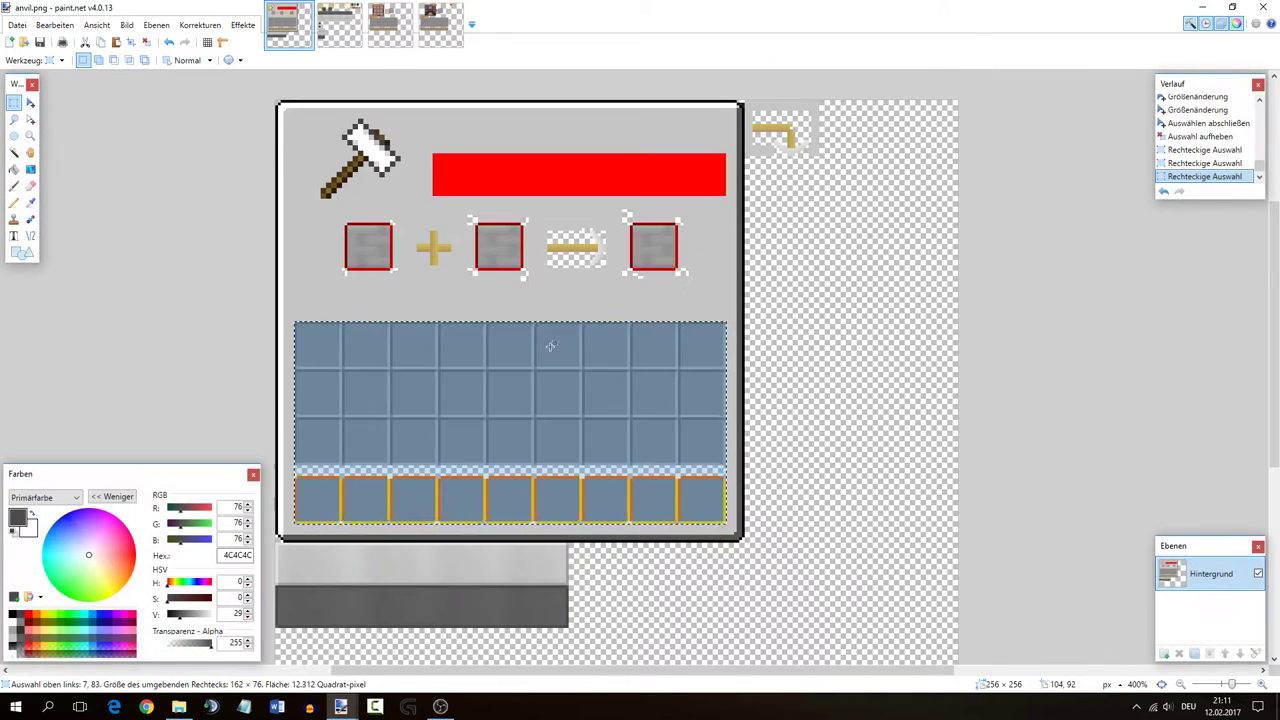
scroll(551, 360, "down", 3)
scroll(562, 466, "up", 5)
left_click_drag(572, 470, 10, 290)
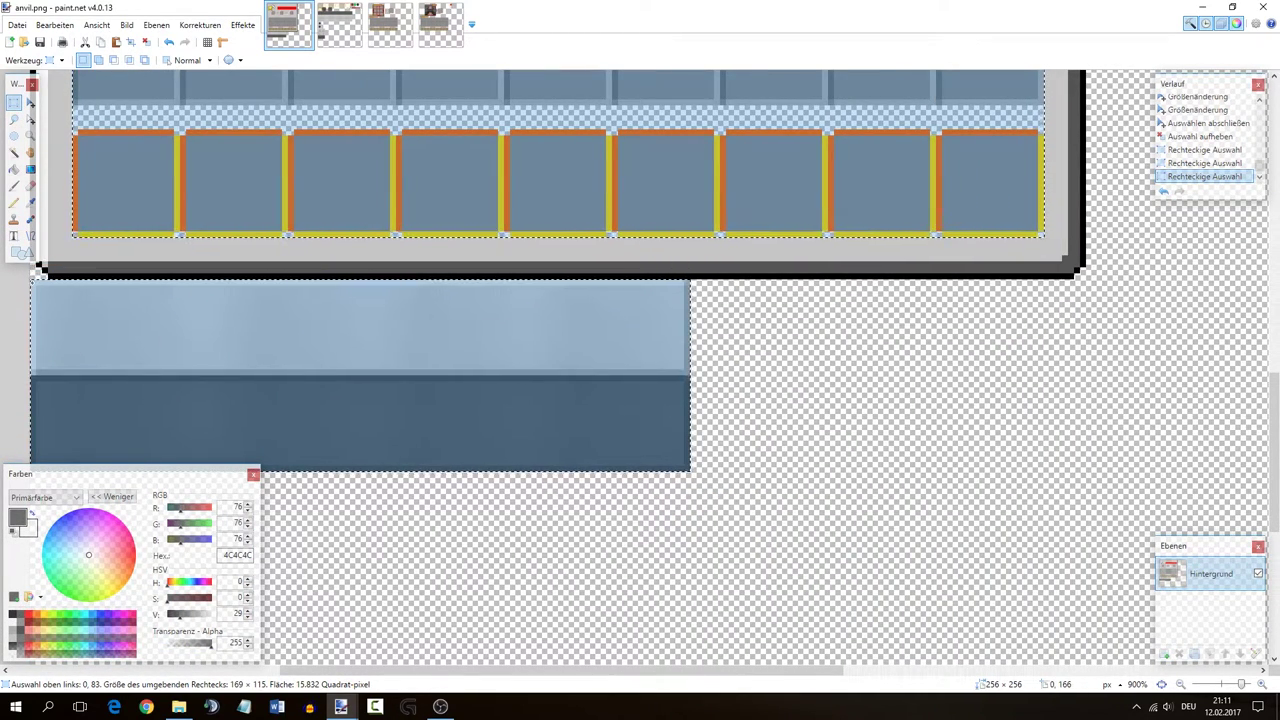
- Add the bent wooden handle and pickaxe head beside the frame's upper right corner to the selection
scroll(650, 299, "down", 4)
scroll(725, 300, "up", 5)
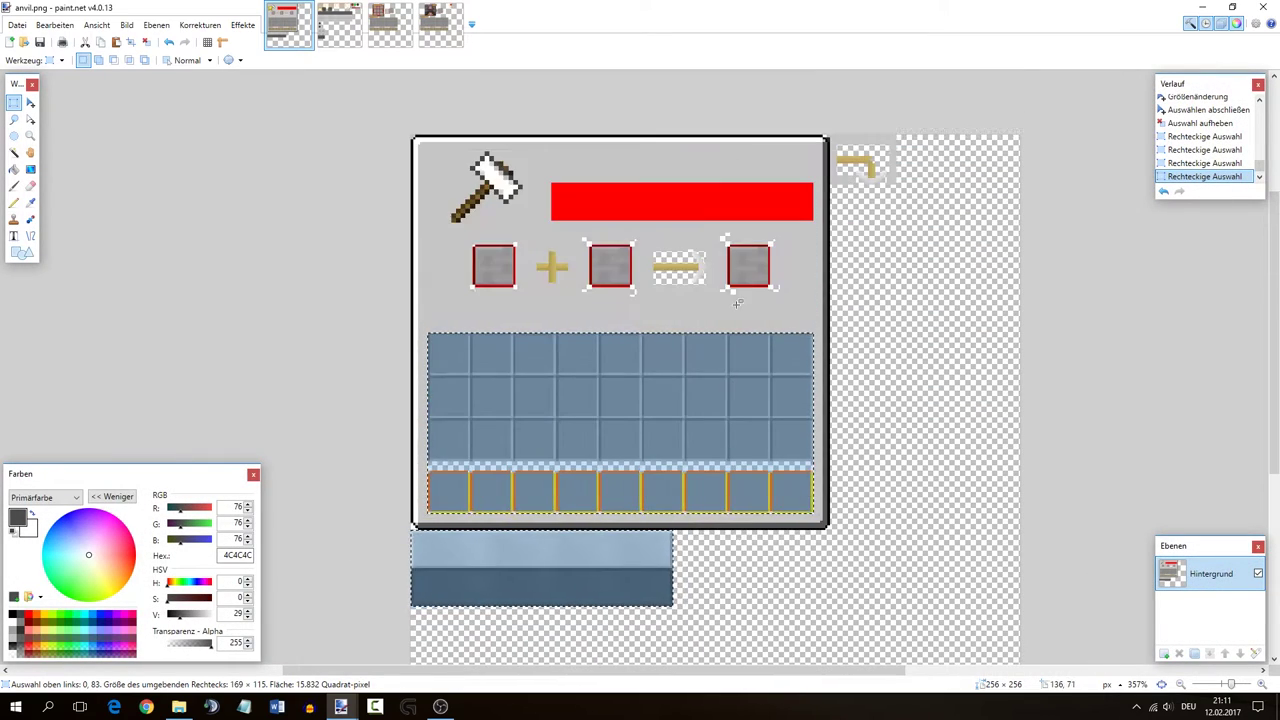
scroll(838, 289, "up", 5)
left_click_drag(713, 223, 780, 307)
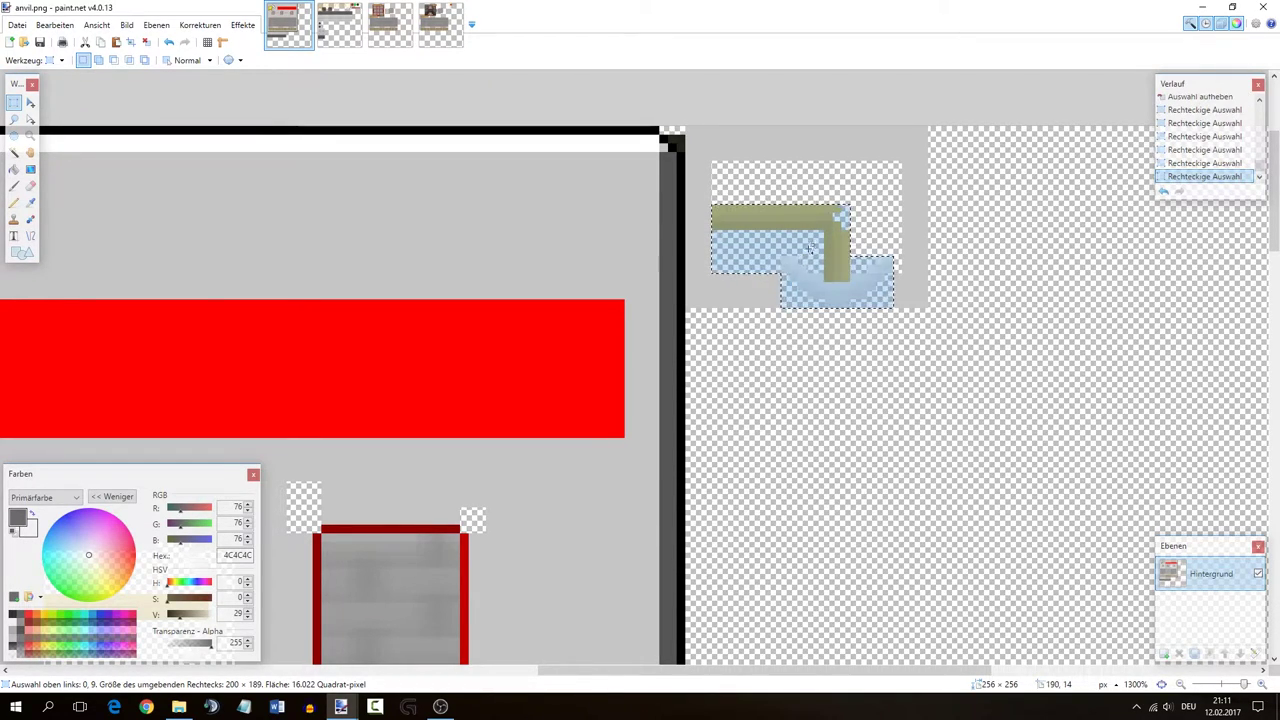
- Add the three red-framed slots and the plus sign and pickaxe arrow between them to the selection
scroll(808, 251, "down", 8)
scroll(431, 345, "up", 7)
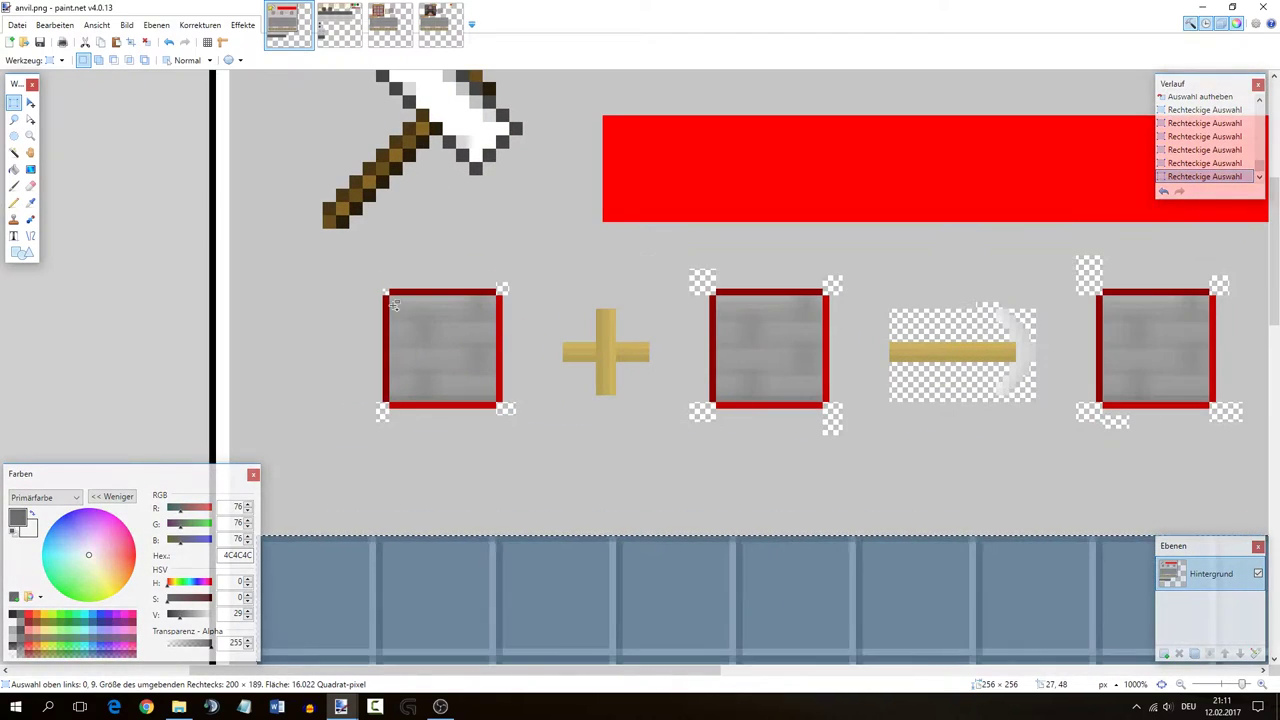
left_click_drag(386, 291, 505, 408)
left_click_drag(711, 291, 827, 407)
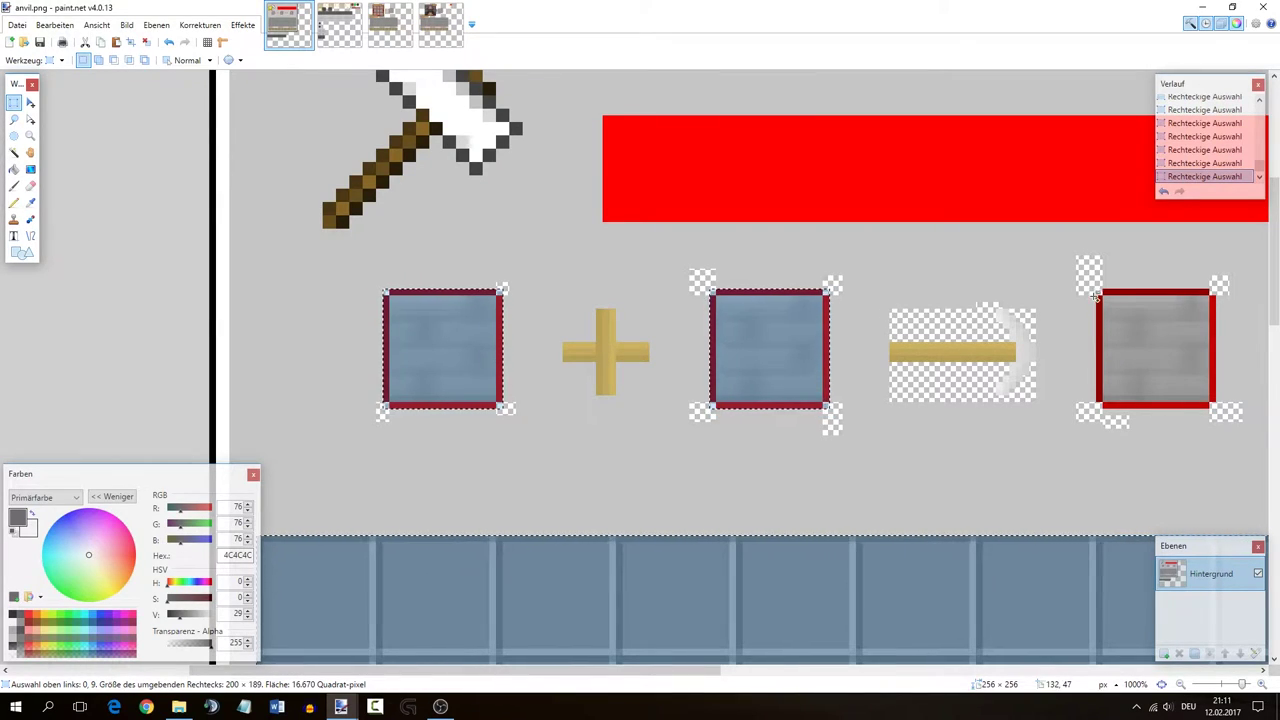
left_click_drag(1094, 294, 1216, 408)
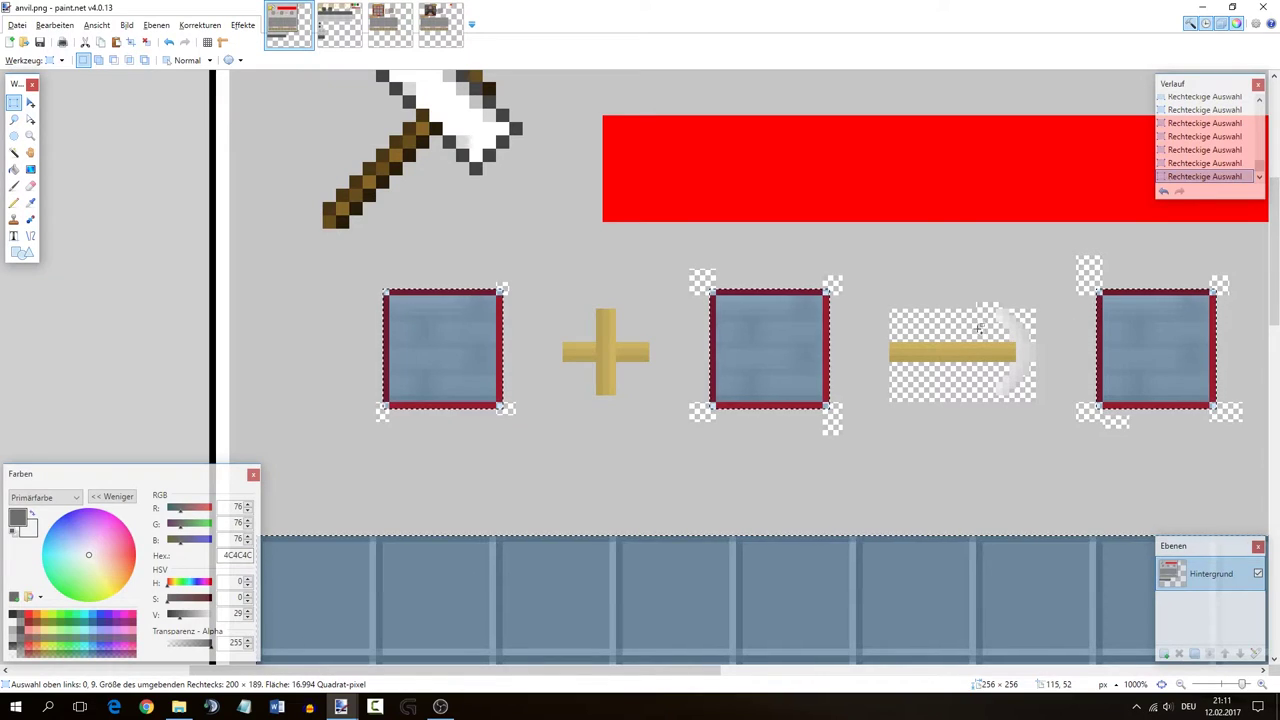
left_click_drag(1035, 313, 889, 398)
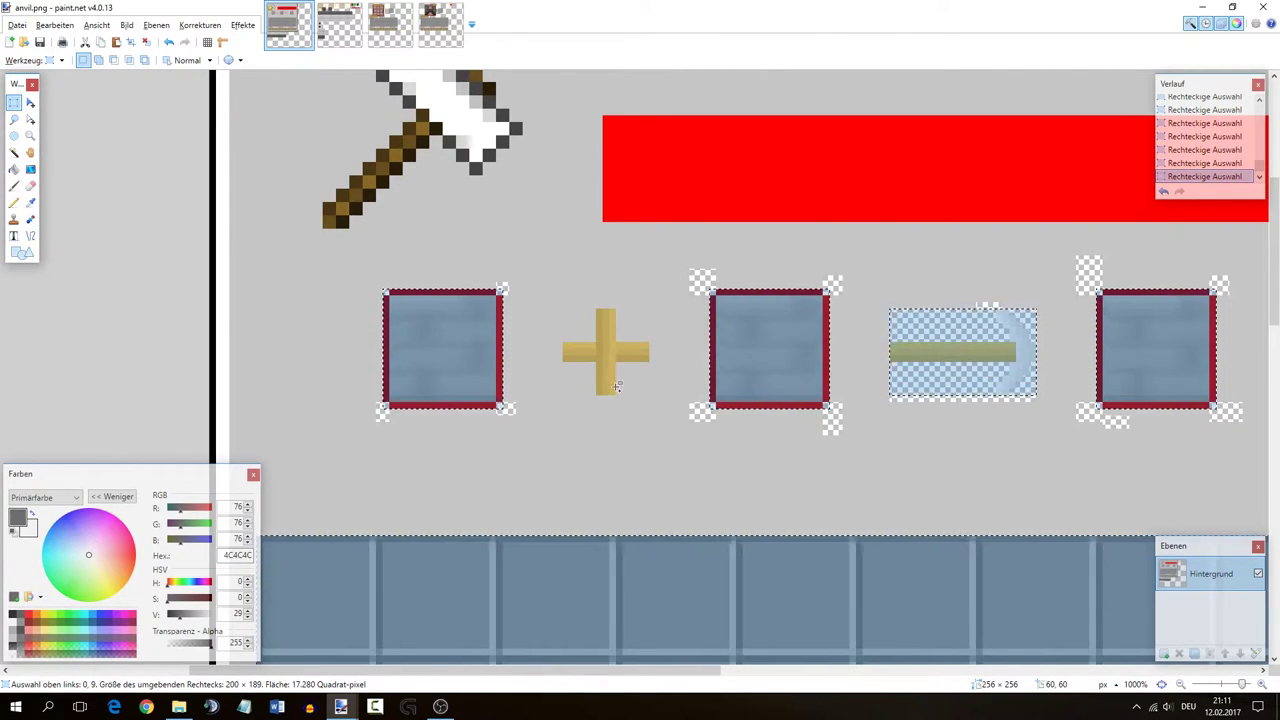
left_click_drag(617, 396, 649, 361)
scroll(762, 332, "down", 6)
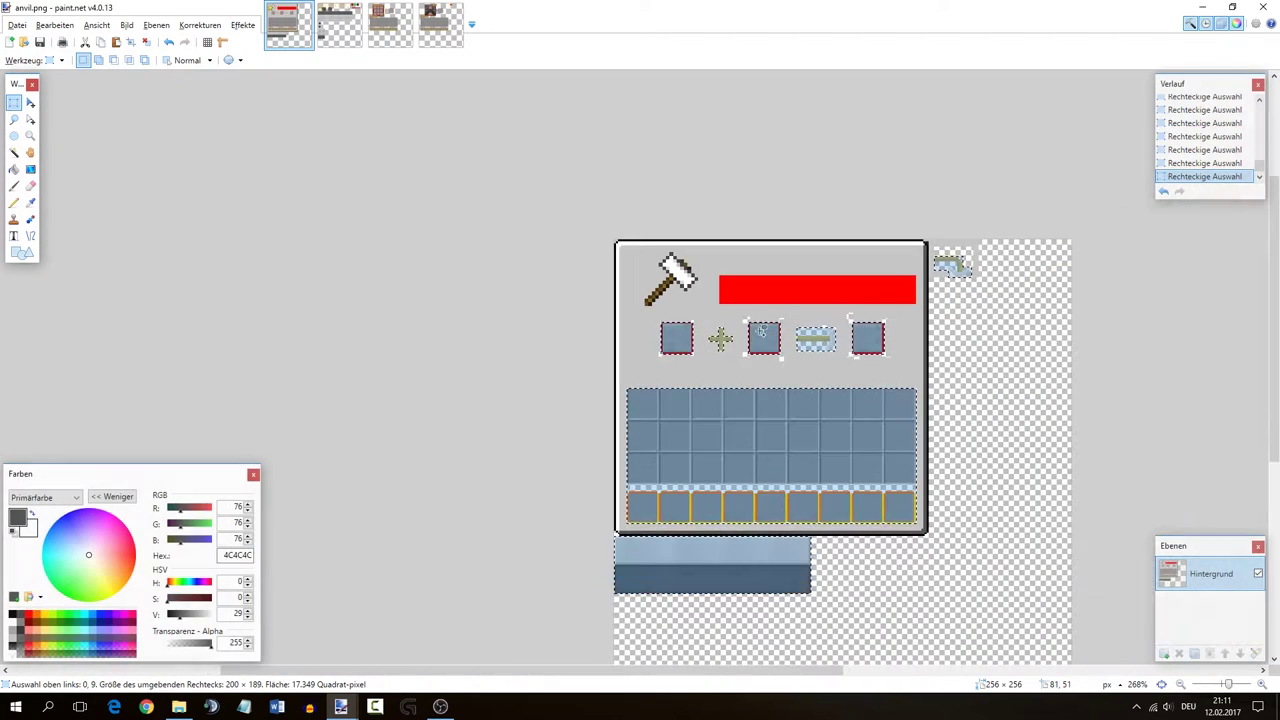
- Invert the selection and delete the old frame, hammer, red field and leftover pixels around the kept elements
left_click(58, 26)
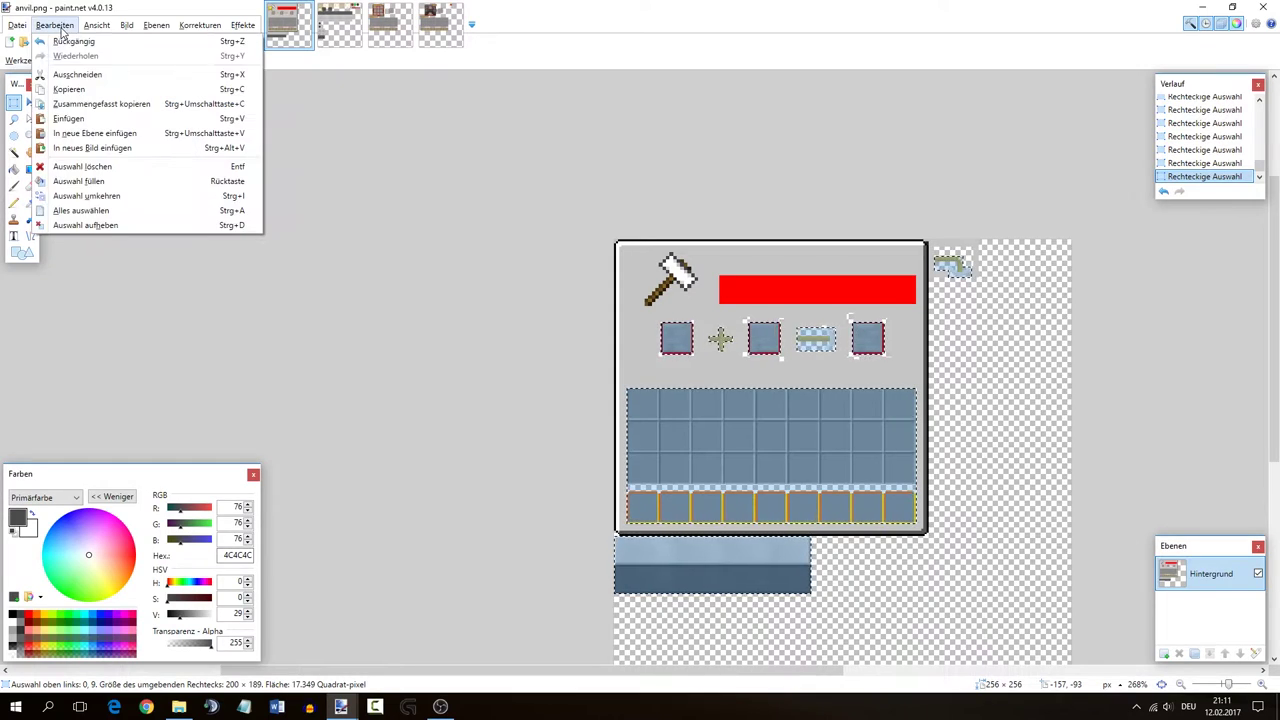
left_click(84, 196)
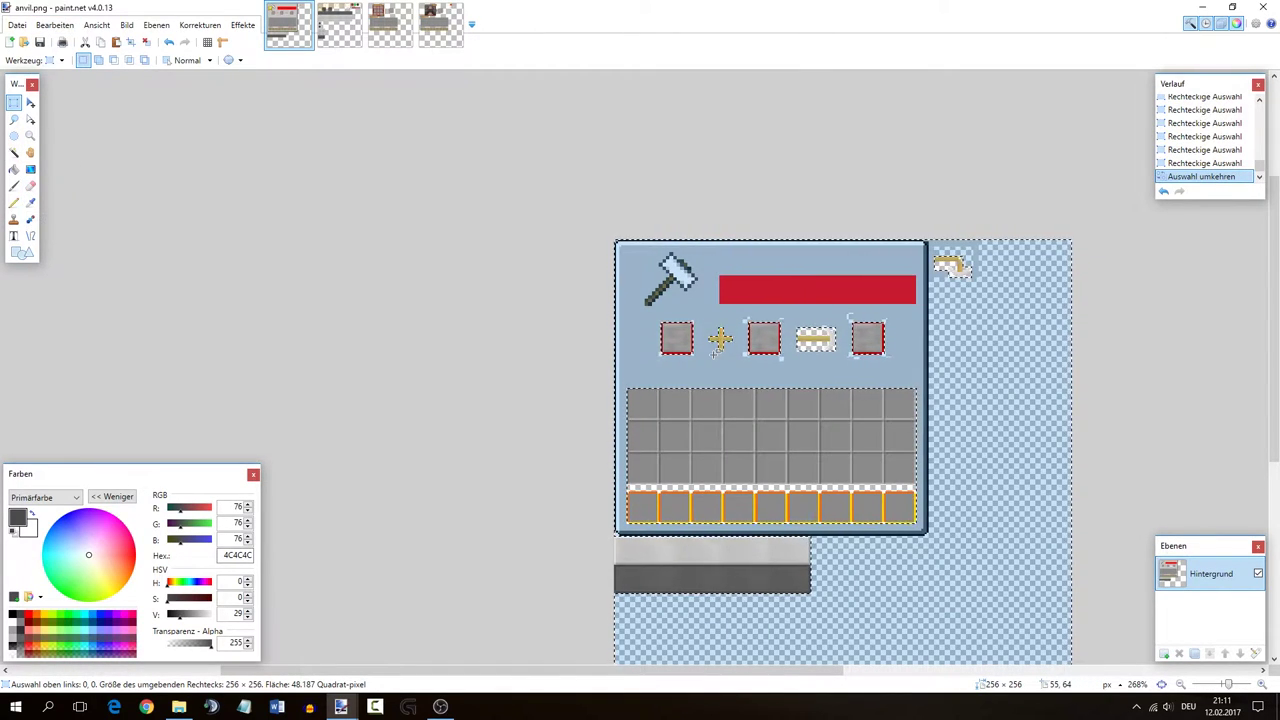
key("Delete")
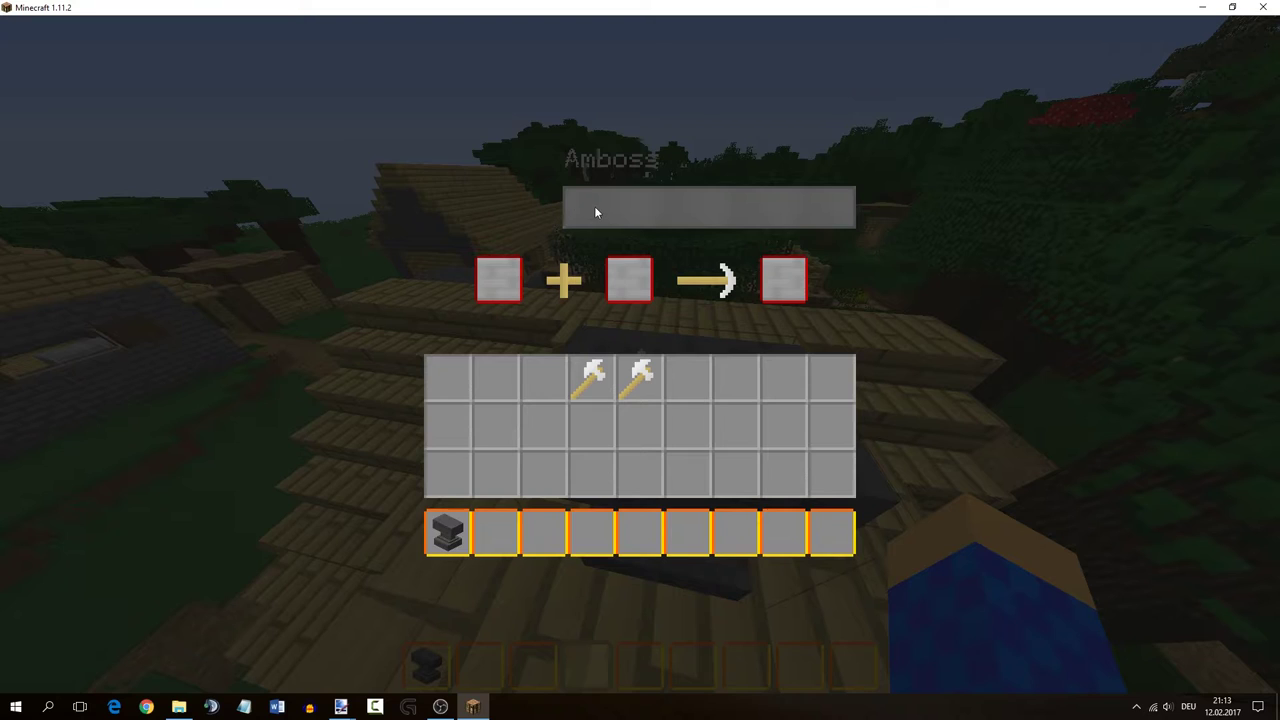
- Test the anvil screen in Minecraft by placing an iron axe in the first slot and shortening its name to "Ei"
left_click(600, 382)
left_click(498, 280)
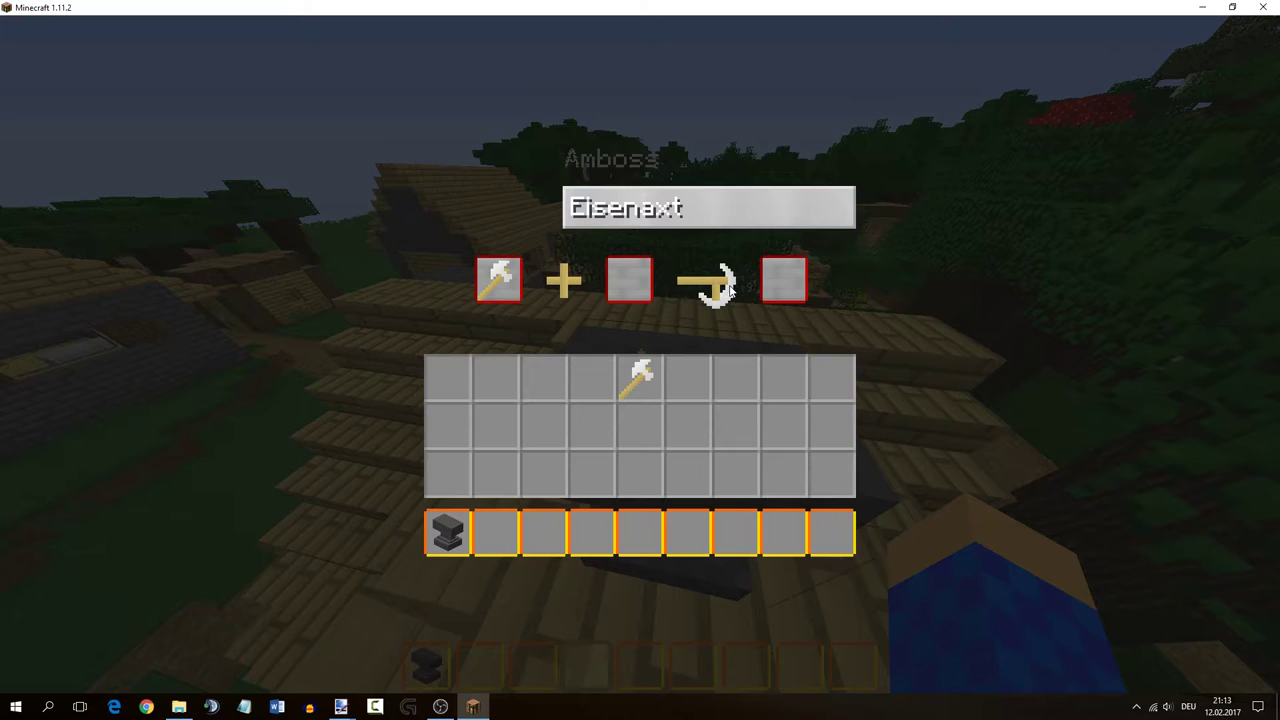
key("BackSpace")
key("BackSpace")
key("BackSpace")
key("BackSpace")
key("BackSpace")
key("BackSpace")
- Switch to paint.net and look through crafting_table.png and furnace.png for a reusable wooden title plate, clearing the old furnace.png selection
left_click(341, 707)
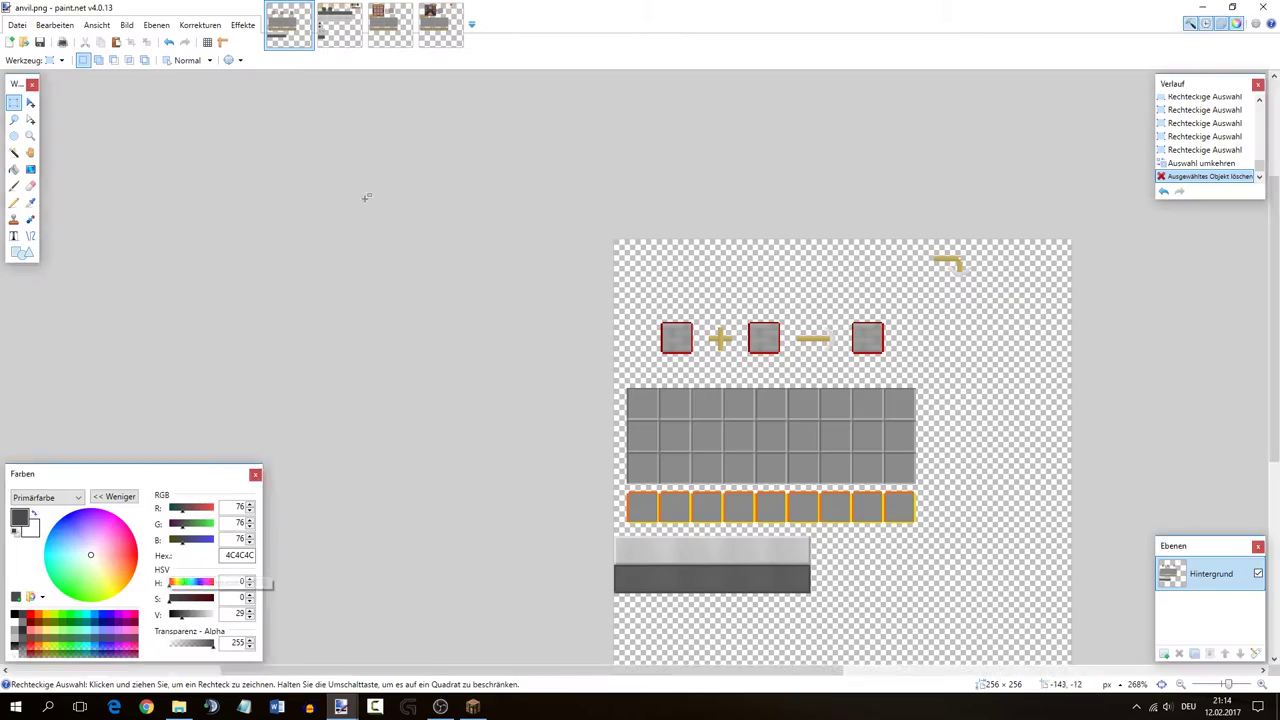
left_click(389, 27)
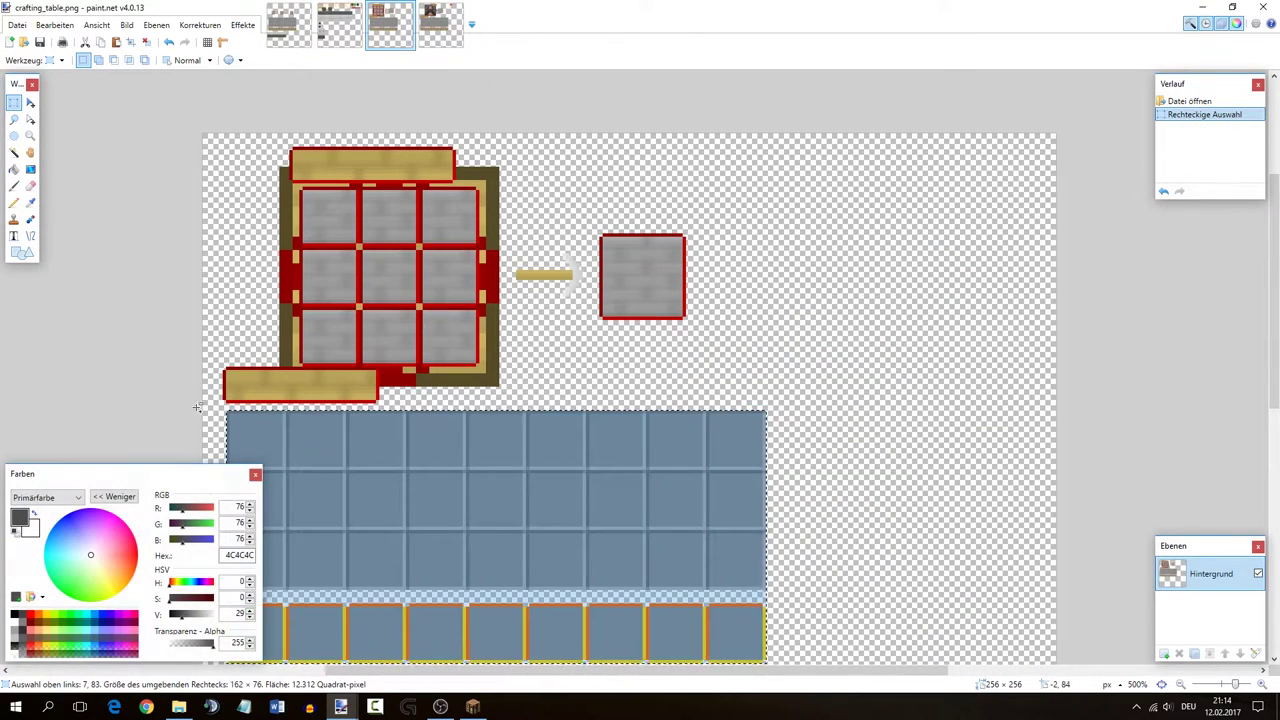
scroll(268, 311, "up", 5)
left_click(441, 25)
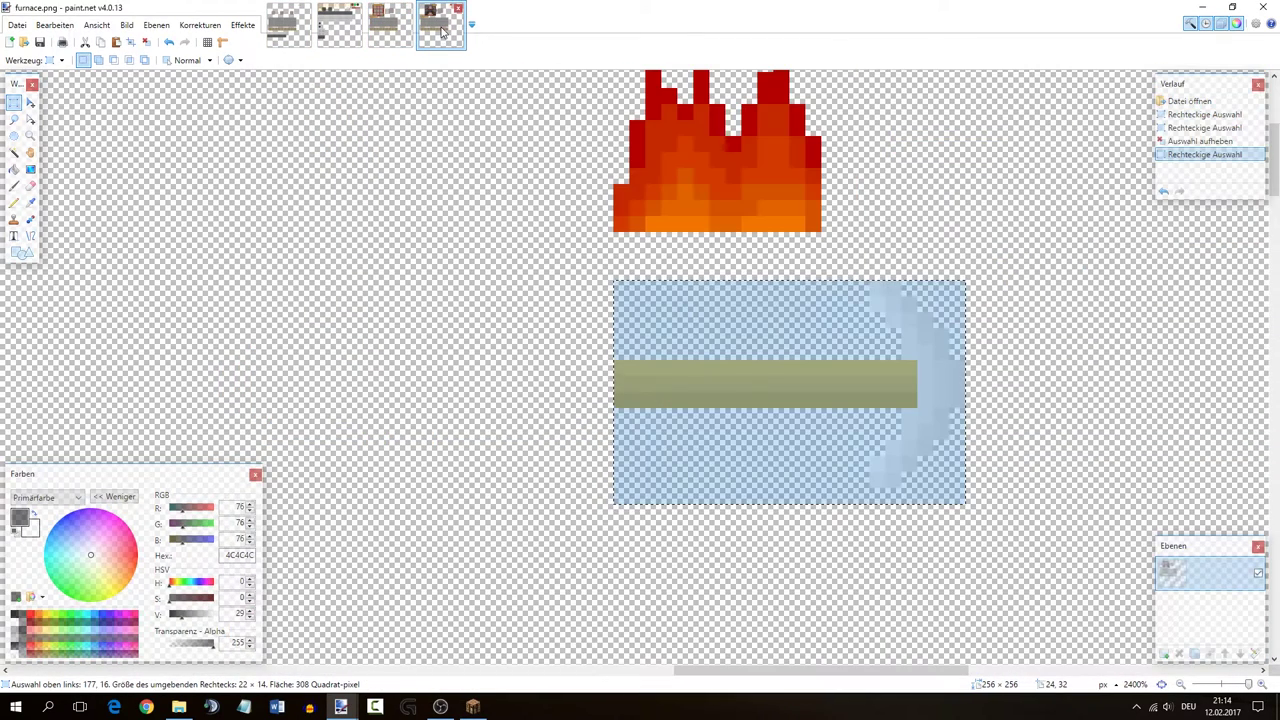
scroll(478, 325, "down", 3)
scroll(478, 325, "down", 4)
left_click(423, 457)
scroll(423, 457, "down", 3)
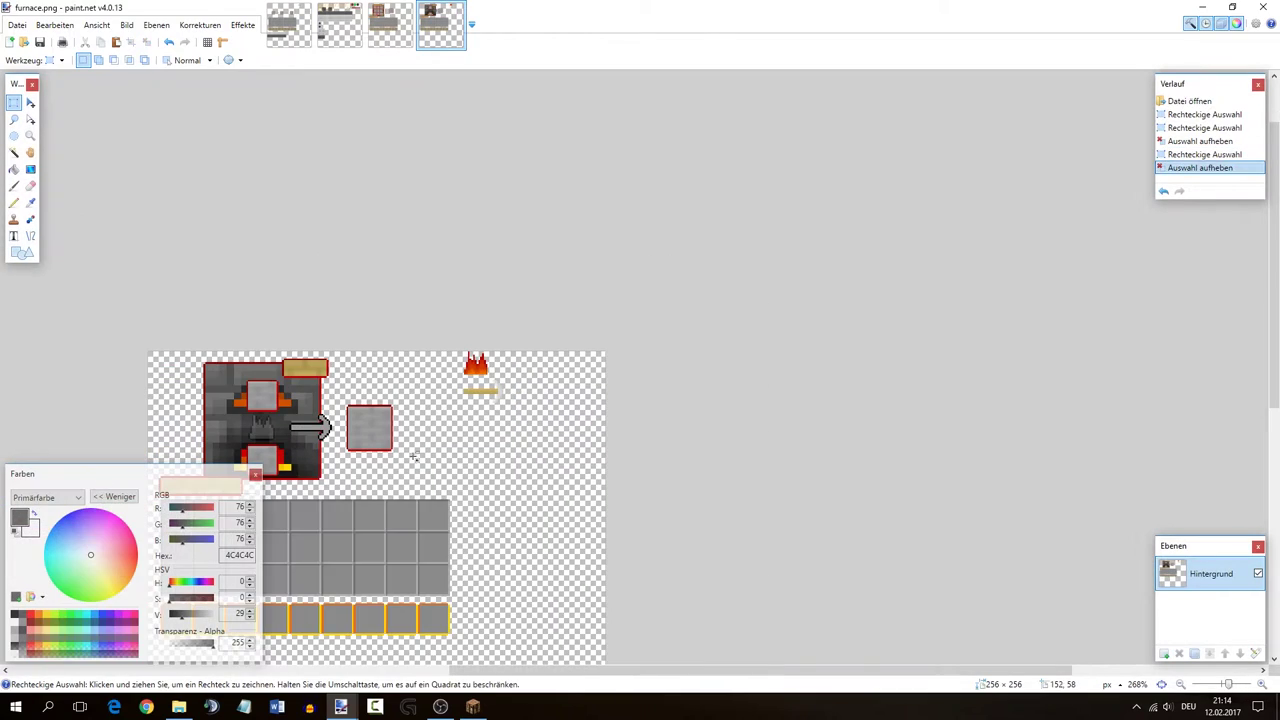
scroll(138, 434, "up", 6)
scroll(138, 434, "down", 2)
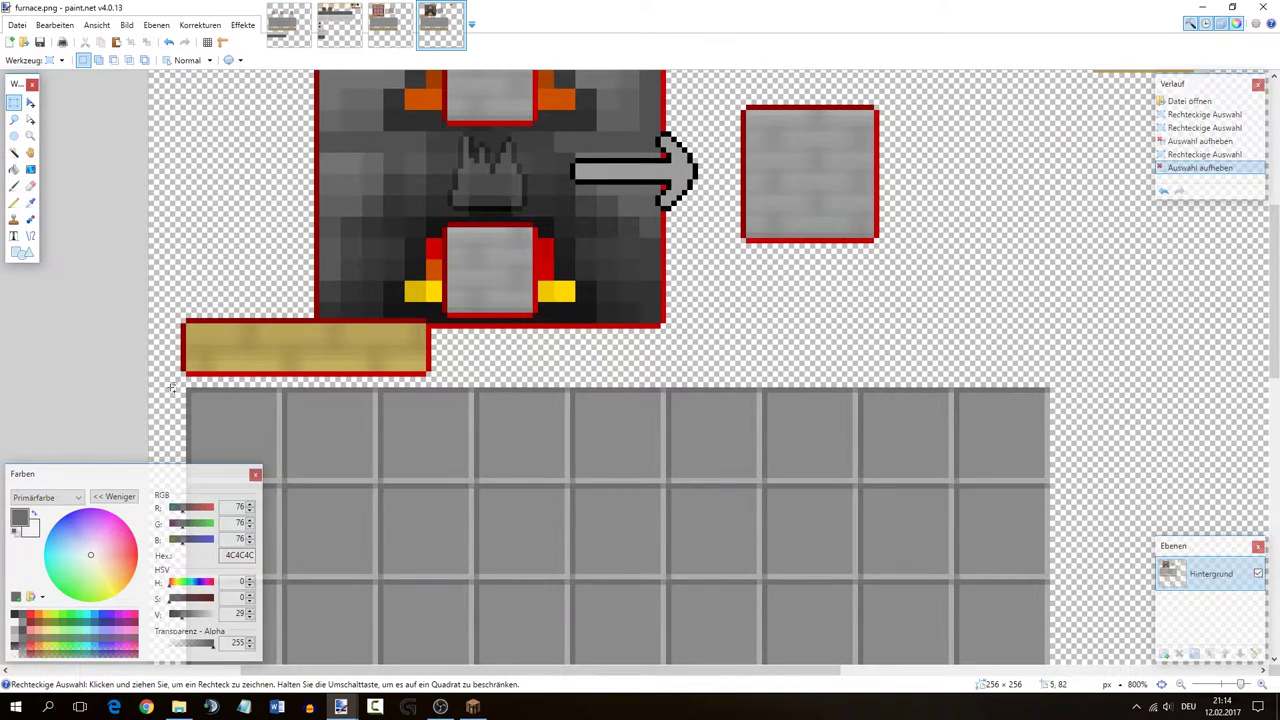
- Select the 47 × 11 px red-bordered wooden plate above the inventory slots in furnace.png, leaving out its empty corners
scroll(167, 387, "up", 3)
left_click_drag(195, 362, 203, 283)
left_click_drag(586, 369, 201, 369)
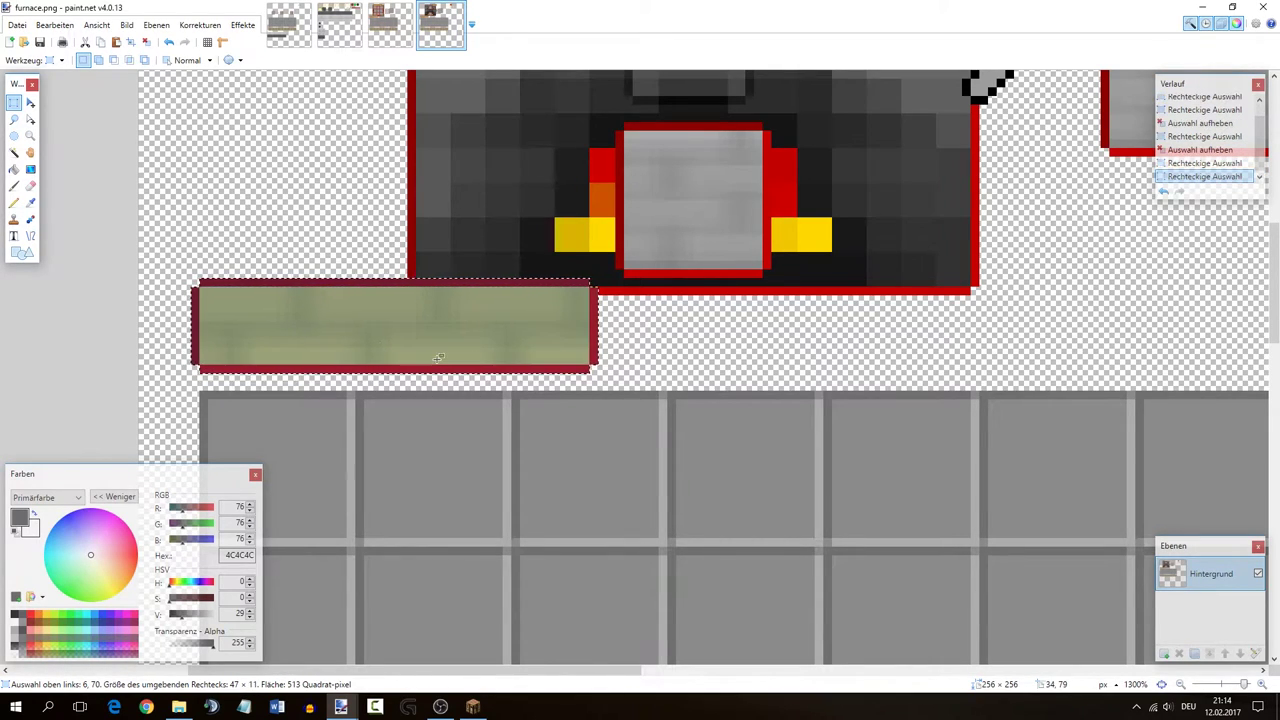
- Paste the wooden plate into anvil.png and move it above the item slots, with its upper left corner at 83, 7
left_click(288, 18)
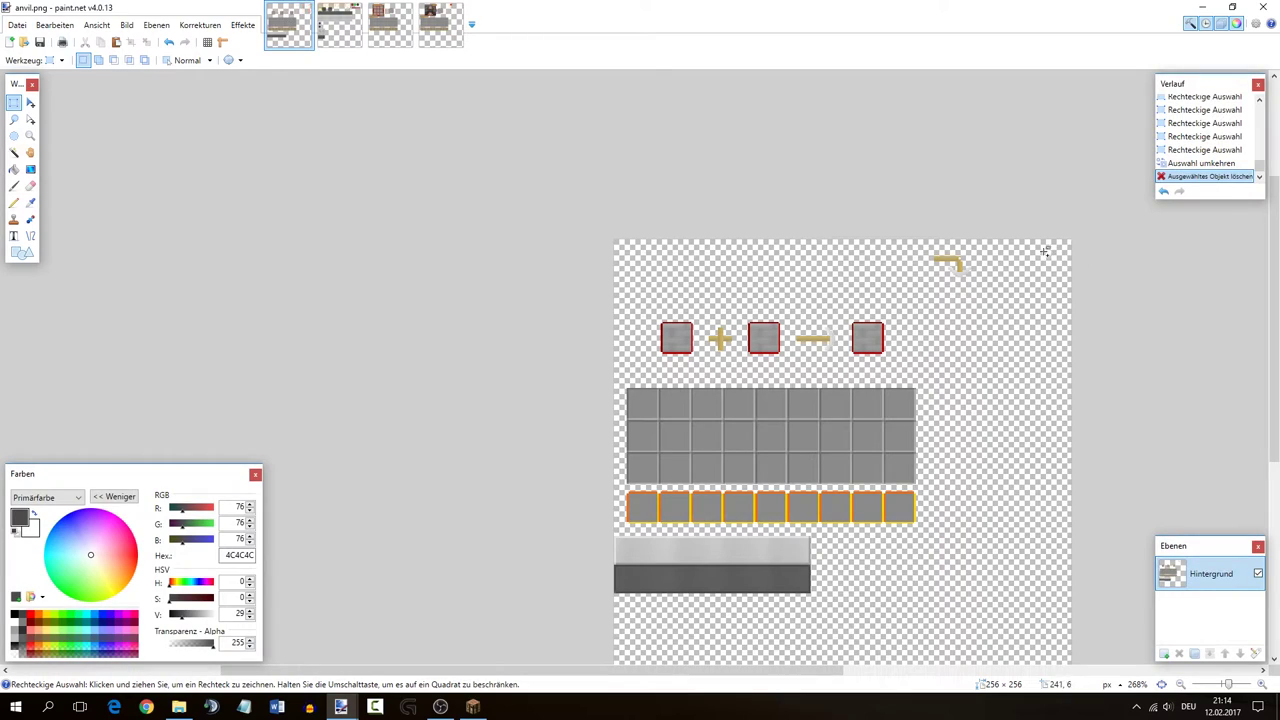
key("ctrl+plus")
key("ctrl+plus")
key("ctrl+plus")
key("ctrl+plus")
key("ctrl+v")
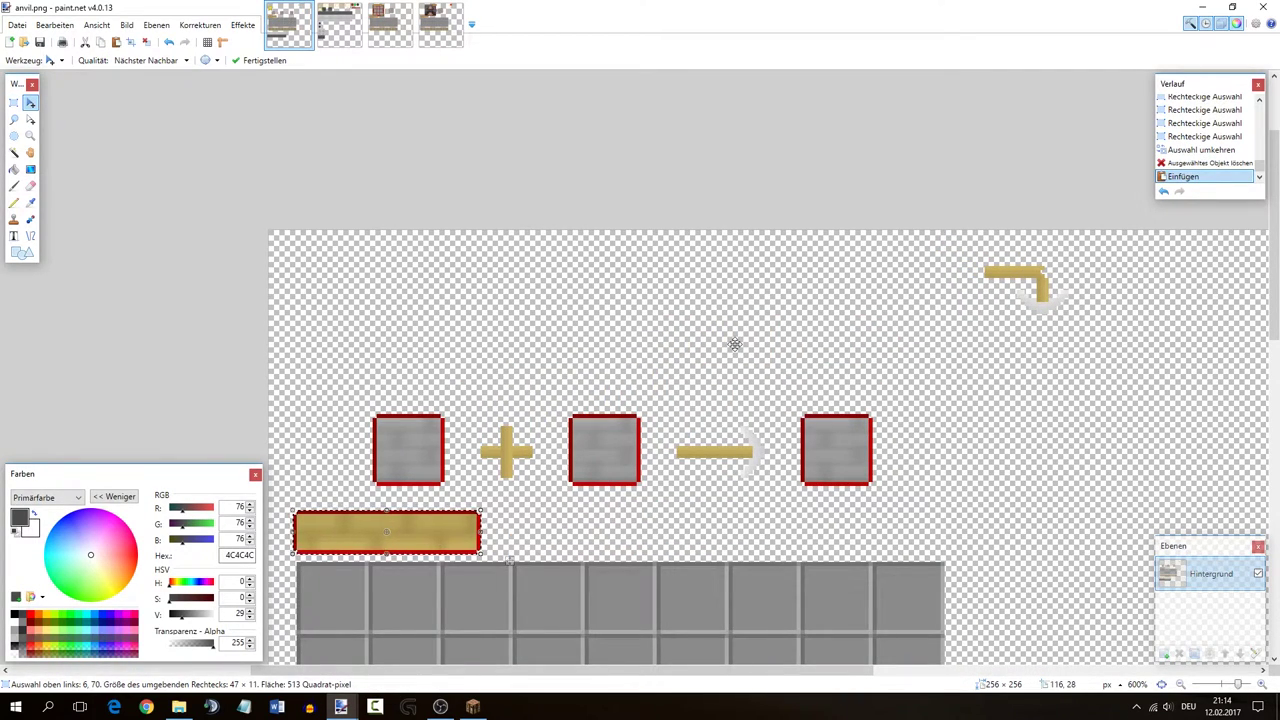
left_click_drag(431, 540, 737, 288)
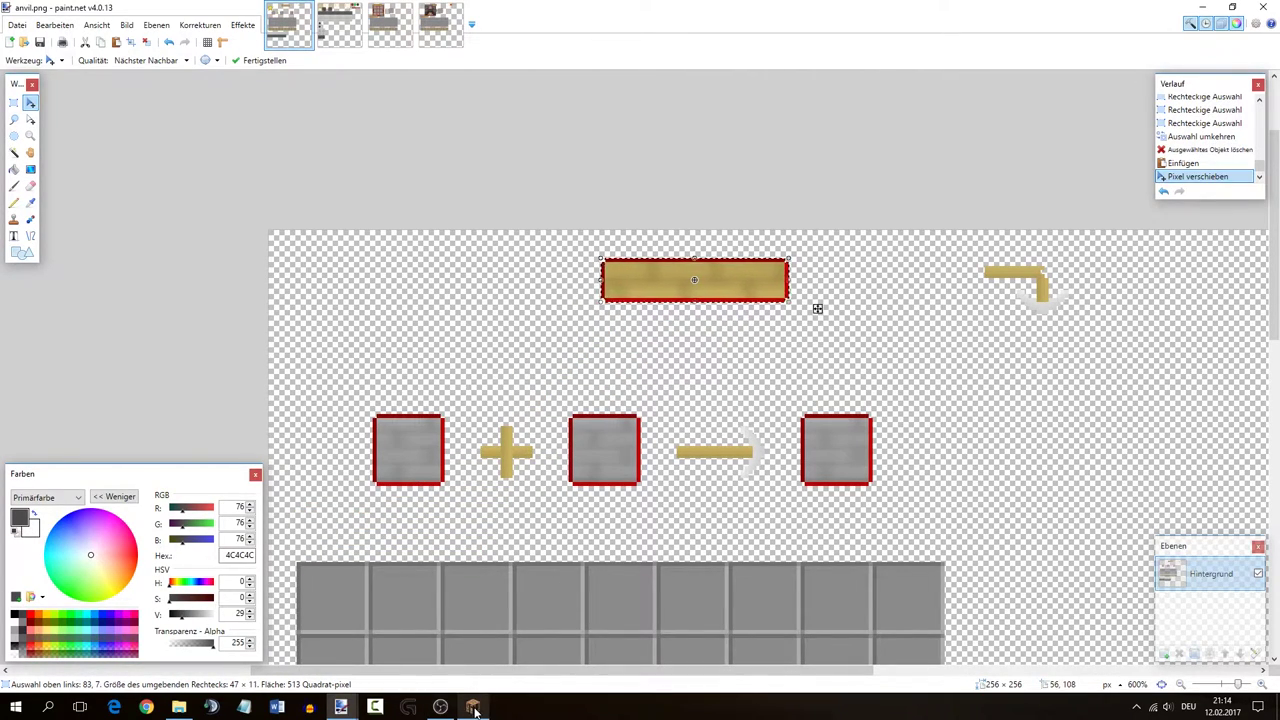
- Move the wooden plate in anvil.png so that its upper left corner is at 57, 5
left_click(473, 707)
left_click(473, 707)
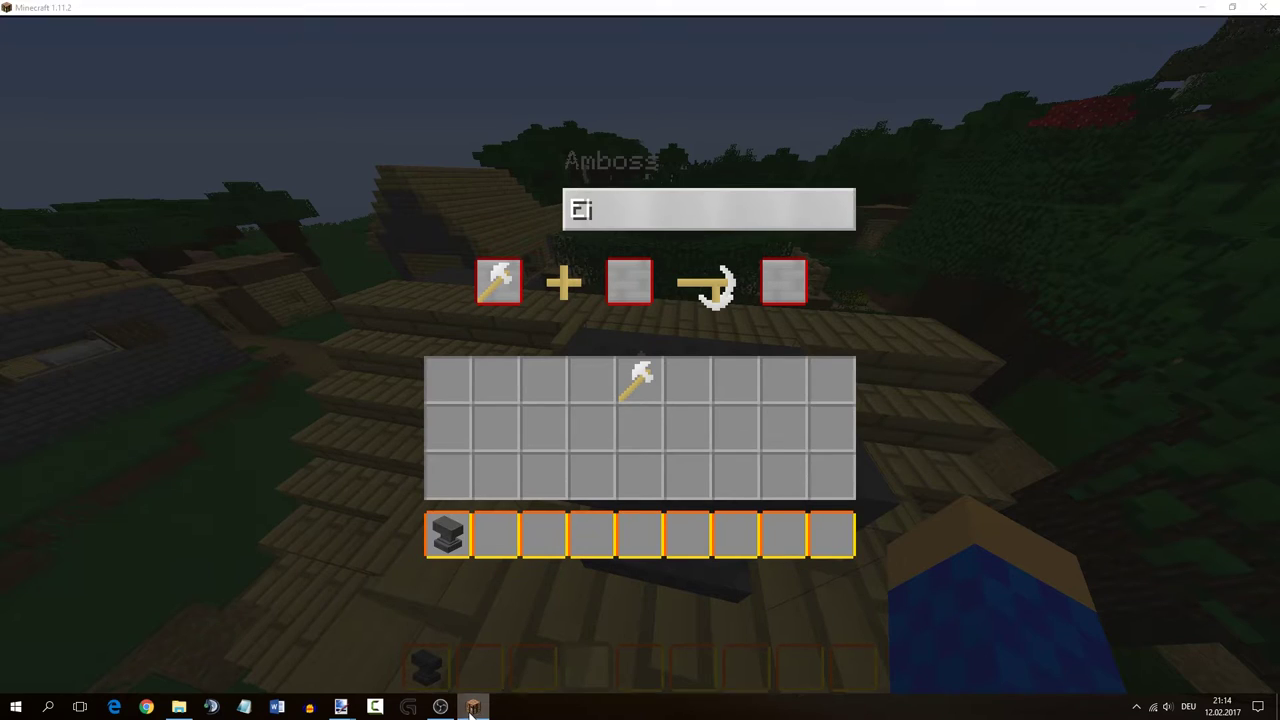
left_click_drag(811, 305, 725, 304)
left_click_drag(620, 283, 616, 283)
key("Return")
- Check the title plate in Minecraft's anvil screen and move the plate in anvil.png up by one pixel
left_click(473, 707)
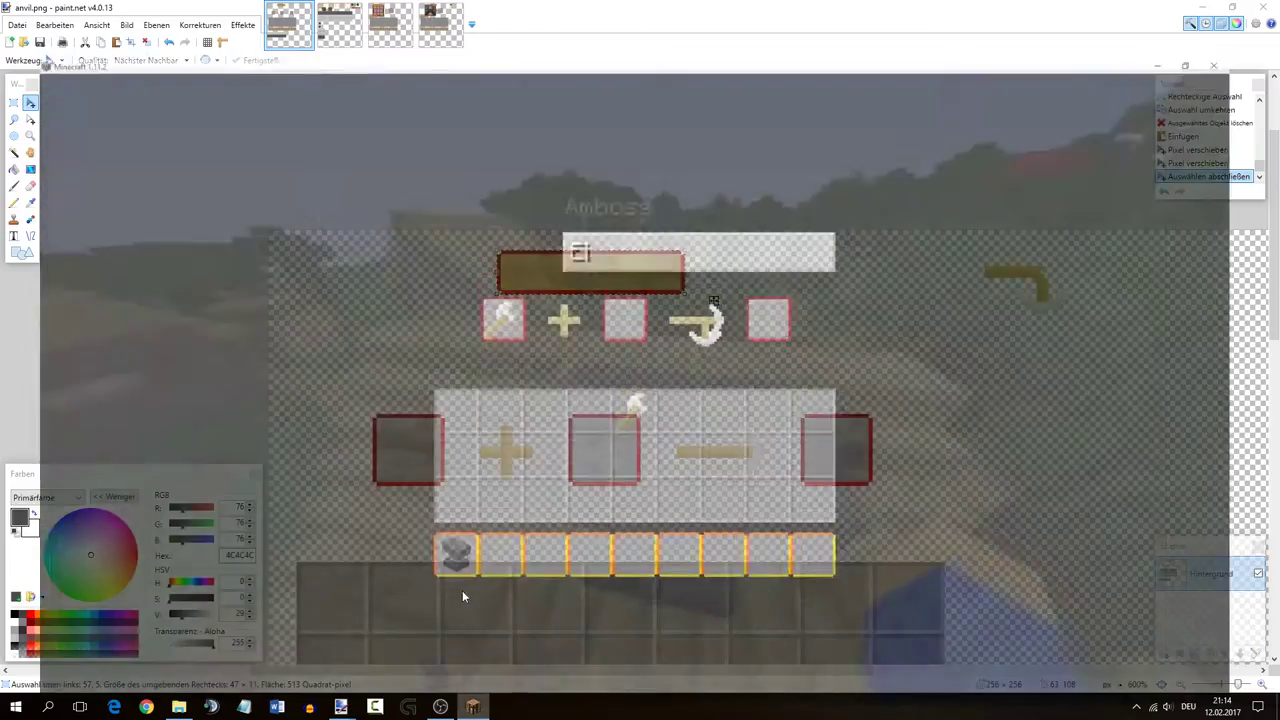
key("Escape")
right_click(641, 355)
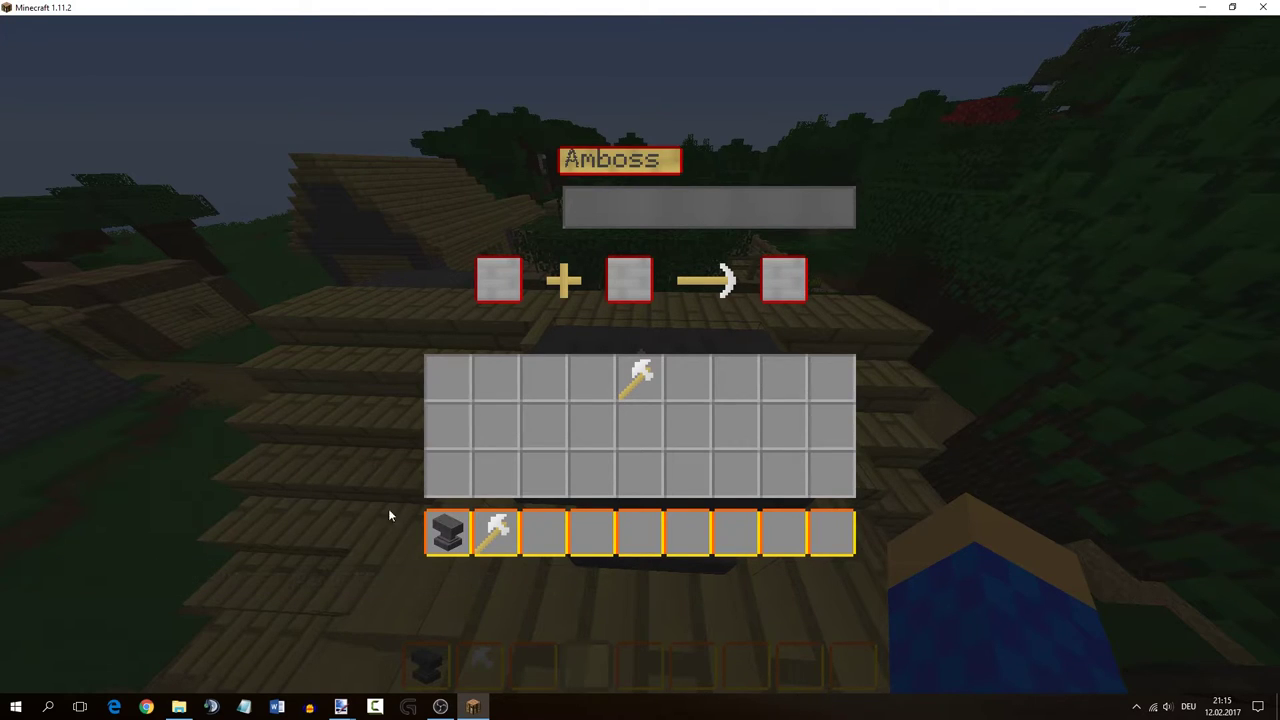
left_click(341, 707)
left_click_drag(522, 265, 525, 262)
left_click(474, 707)
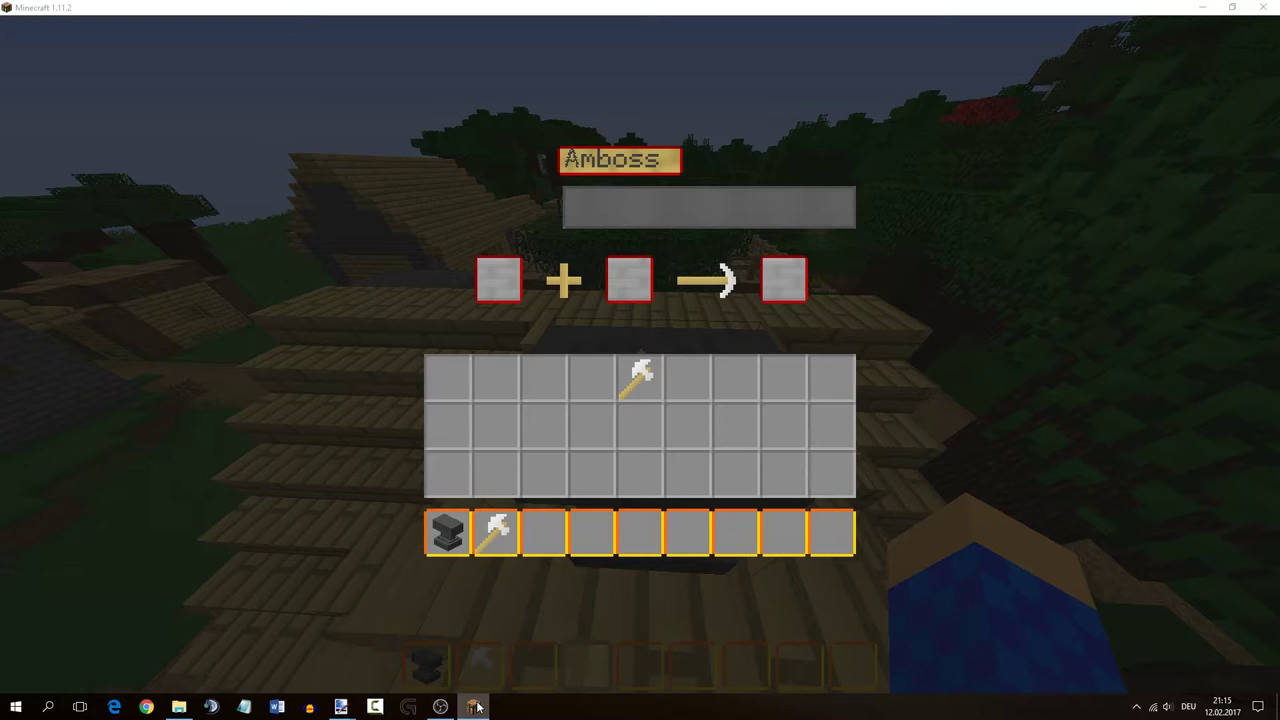
- Shift the wooden plate's right red edge in anvil.png inward to 96, 5 to shorten the plate
left_click(341, 707)
key("s")
scroll(701, 256, "up", 1)
scroll(701, 256, "up", 2)
left_click_drag(686, 242, 594, 385)
key("m")
key("s")
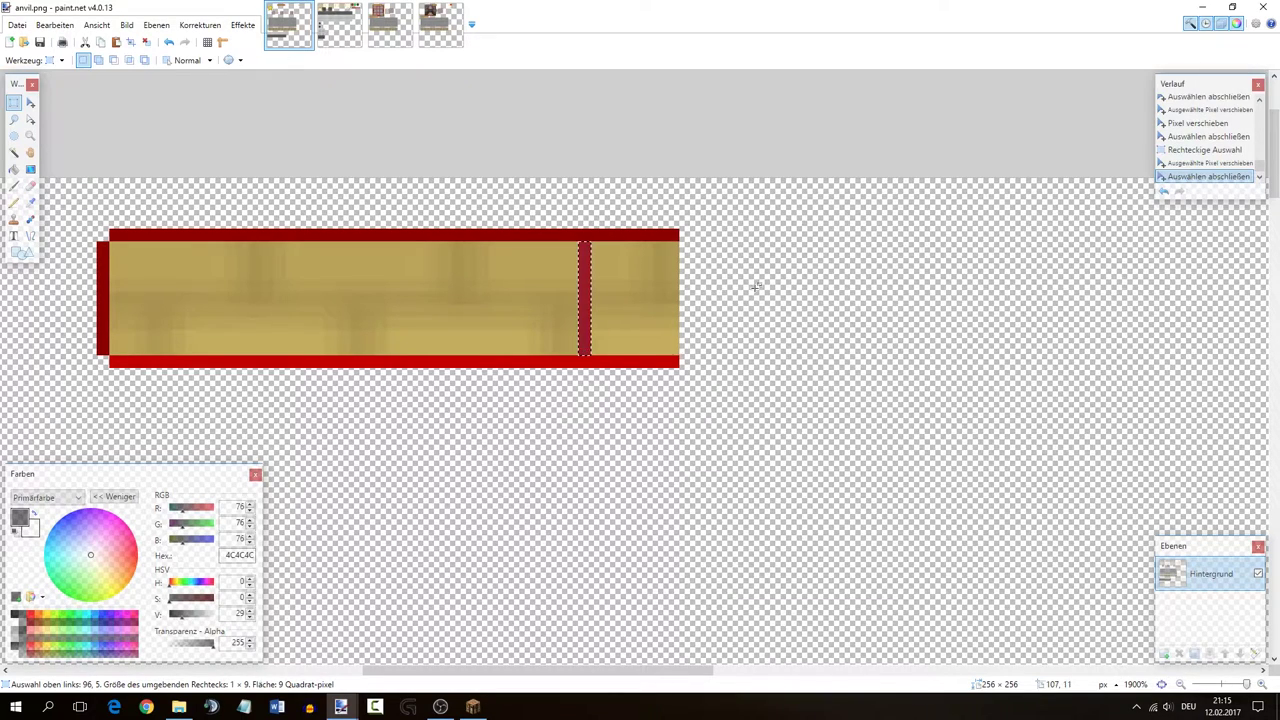
- Delete the surplus plate section beyond the shifted red edge, including the corner pixels above and below that edge
left_click_drag(743, 216, 593, 390)
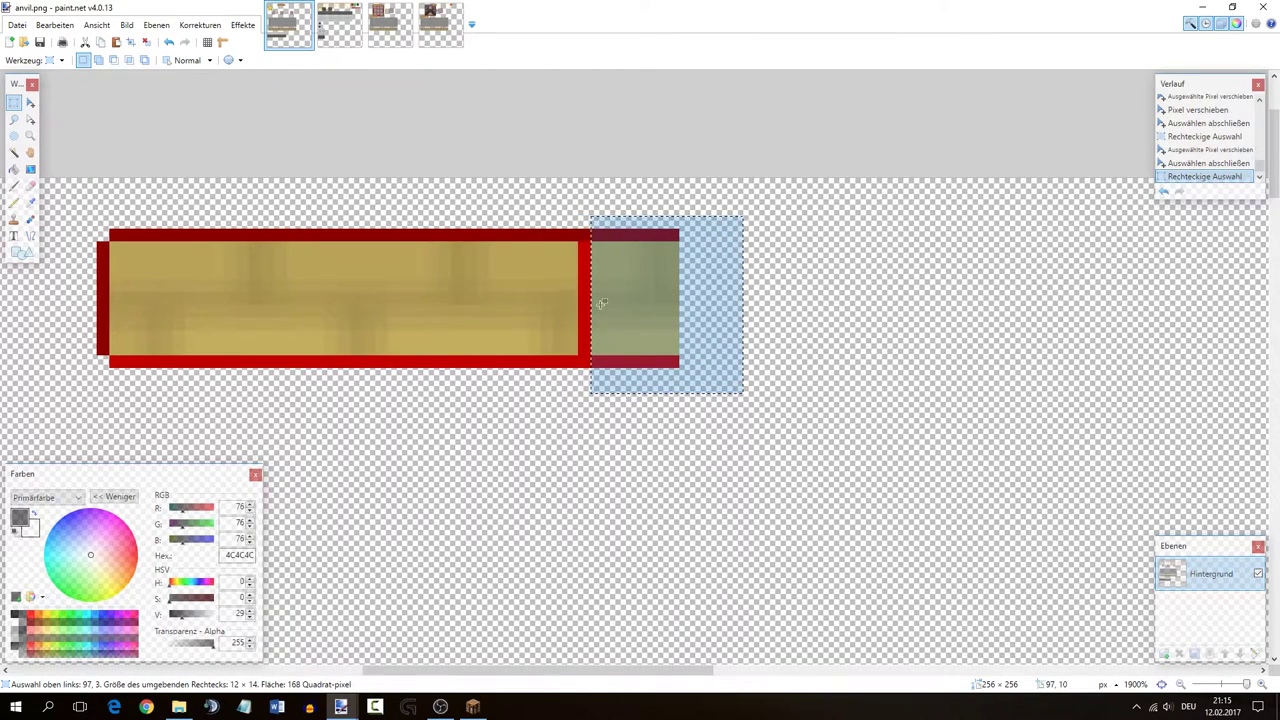
left_click_drag(597, 234, 583, 360)
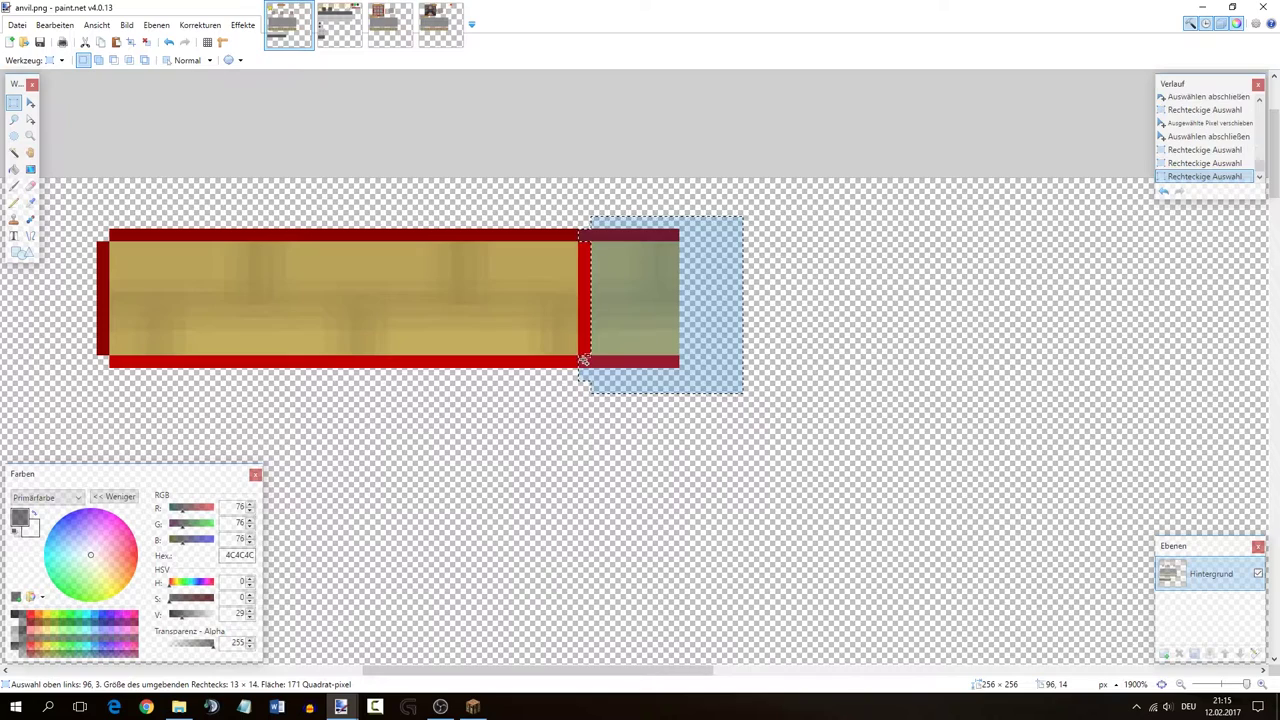
key("Delete")
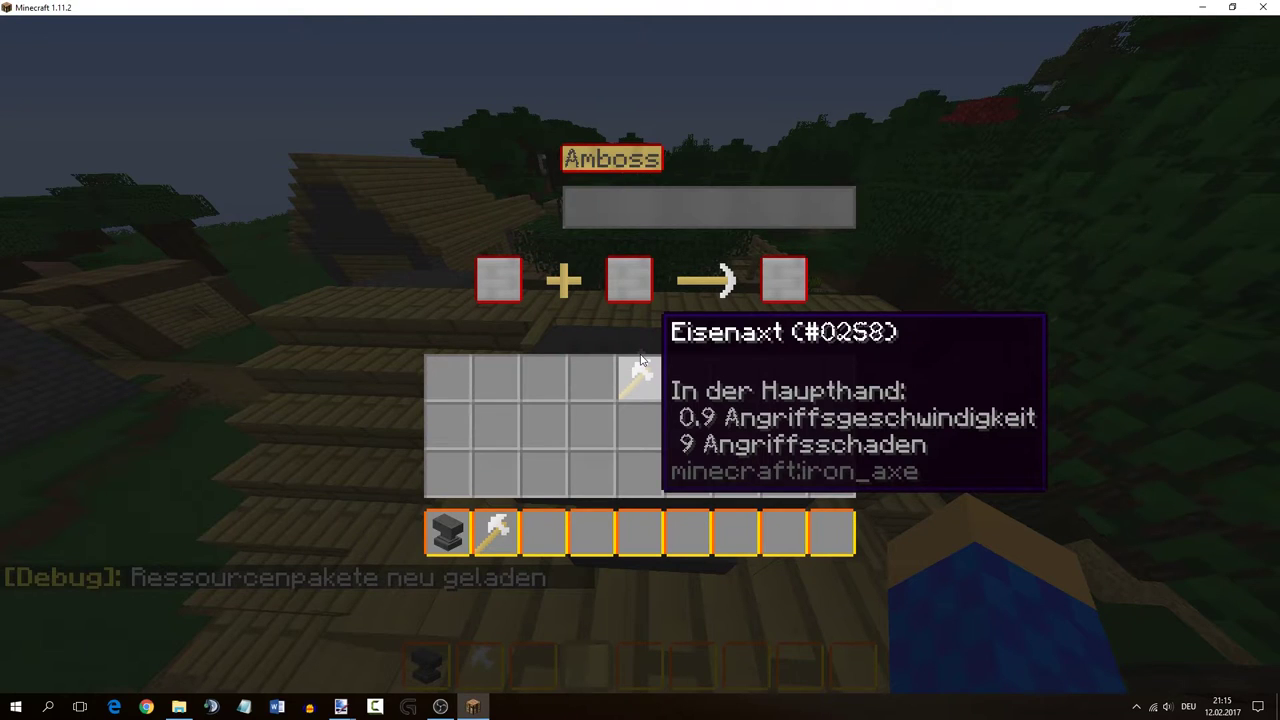
- Test the anvil screen in Minecraft by placing the iron axe in the second slot and taking it out again
left_click(652, 378)
left_click(628, 291)
left_click(627, 295)
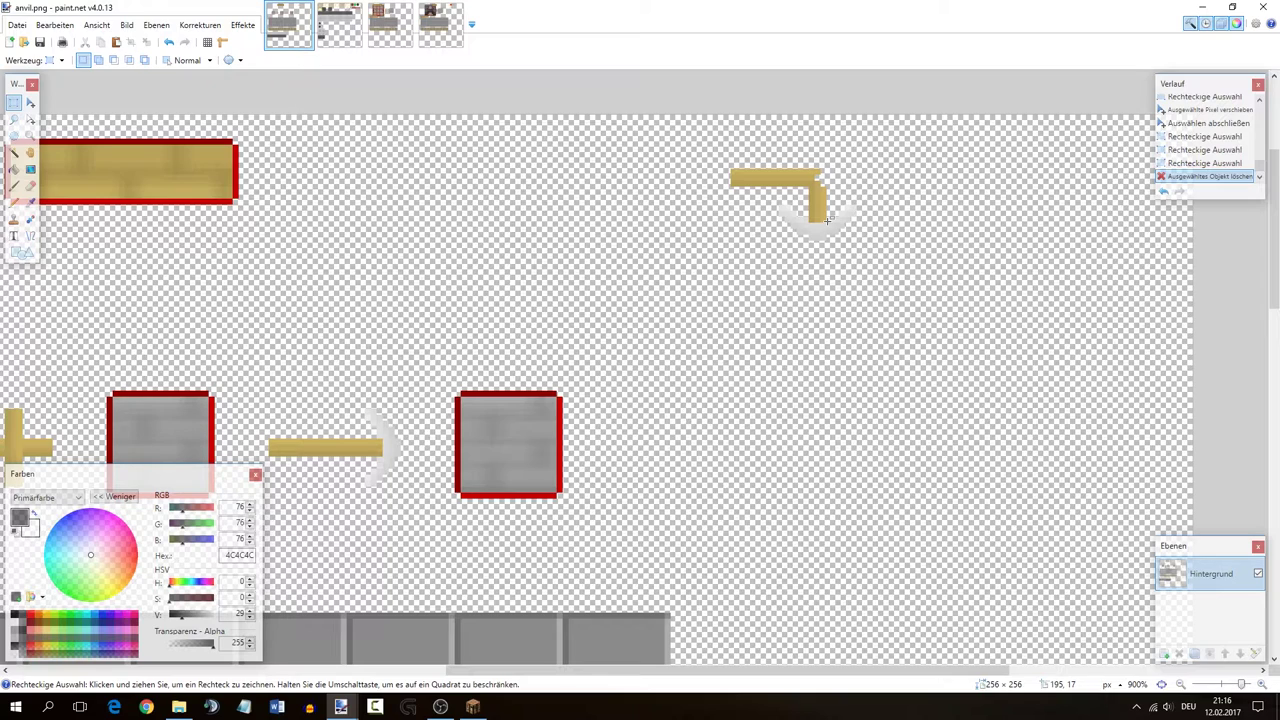
- Switch to paint.net and select rectangles around the broken pickaxe arrow and the straight pickaxe arrow in anvil.png
scroll(740, 430, "left", 3)
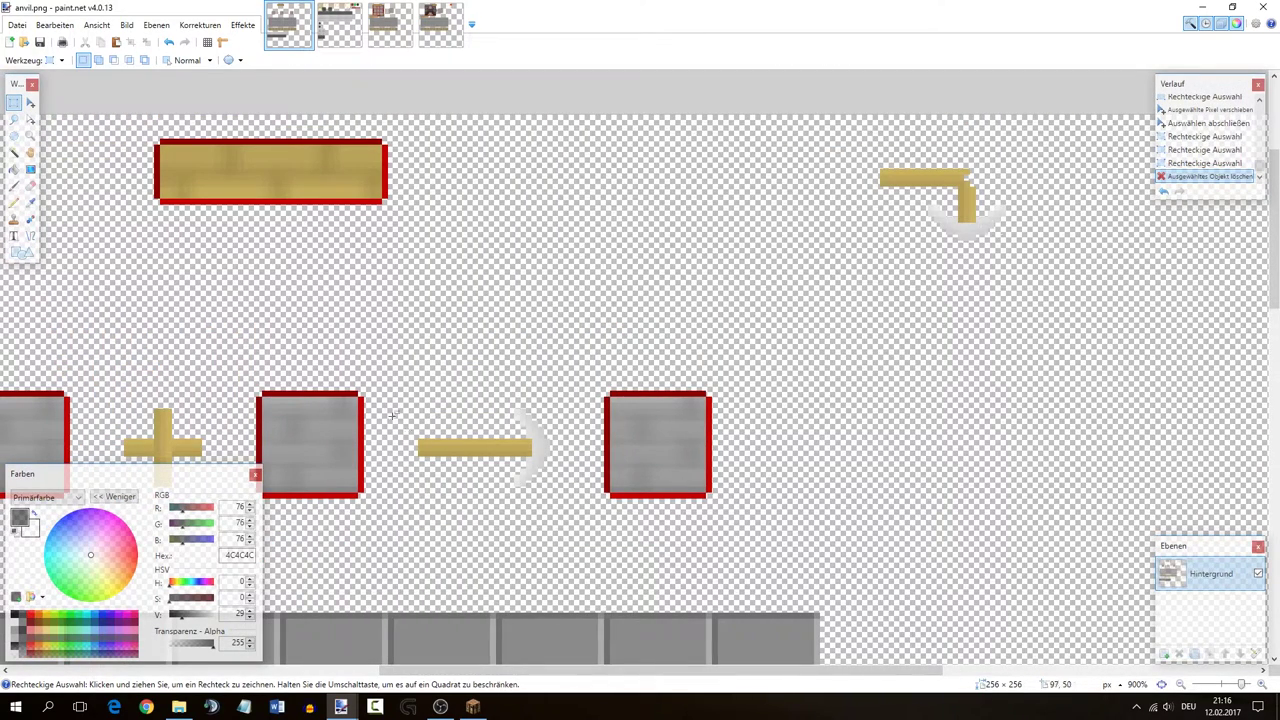
left_click_drag(400, 390, 548, 485)
left_click_drag(845, 127, 1016, 250)
left_click_drag(412, 391, 568, 511)
left_click(575, 488)
left_click_drag(874, 140, 1036, 240)
left_click_drag(418, 391, 545, 500)
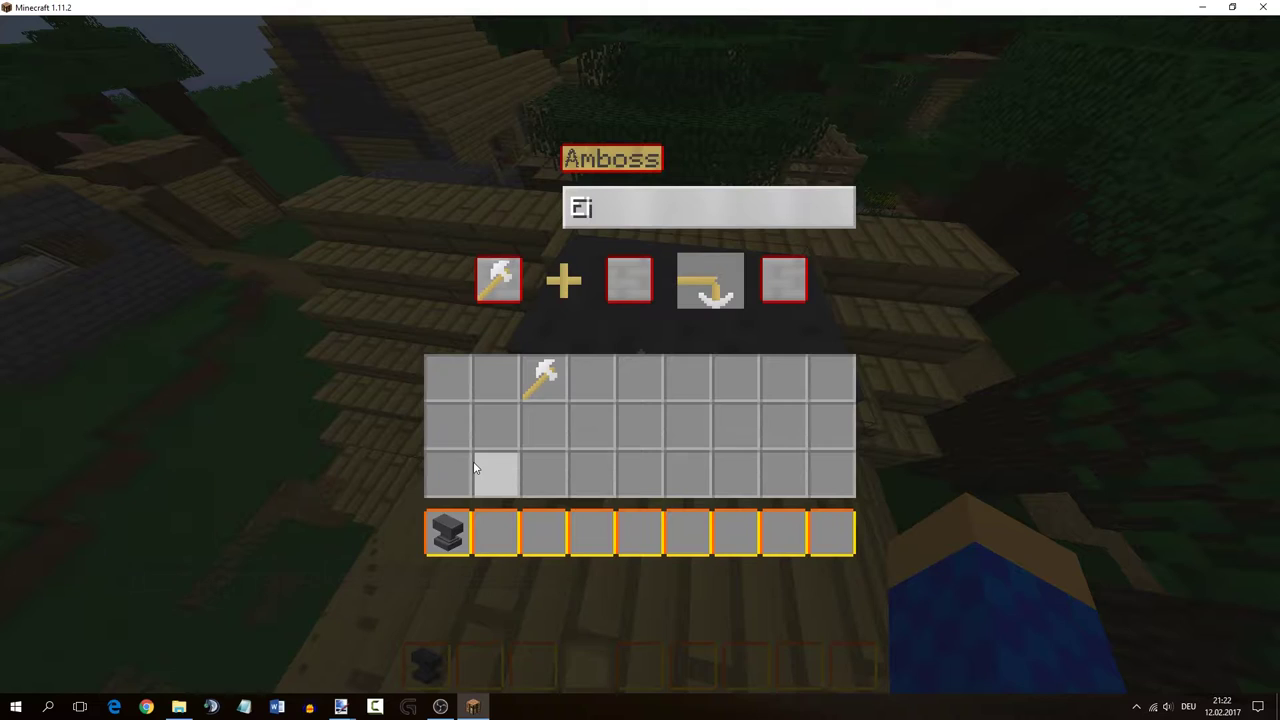
- Test the arrow area of Minecraft's anvil screen by lifting the iron axe from the first slot and putting it back
left_click(499, 292)
left_click(497, 291)
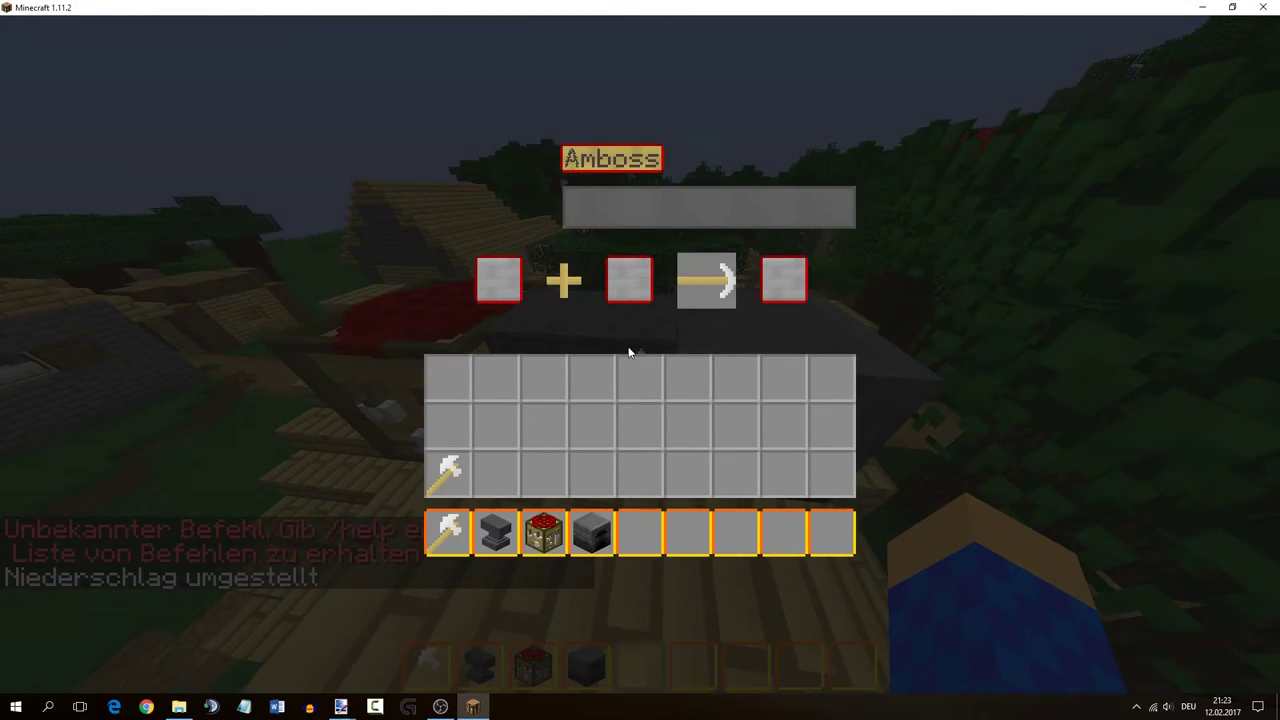
key("Escape")
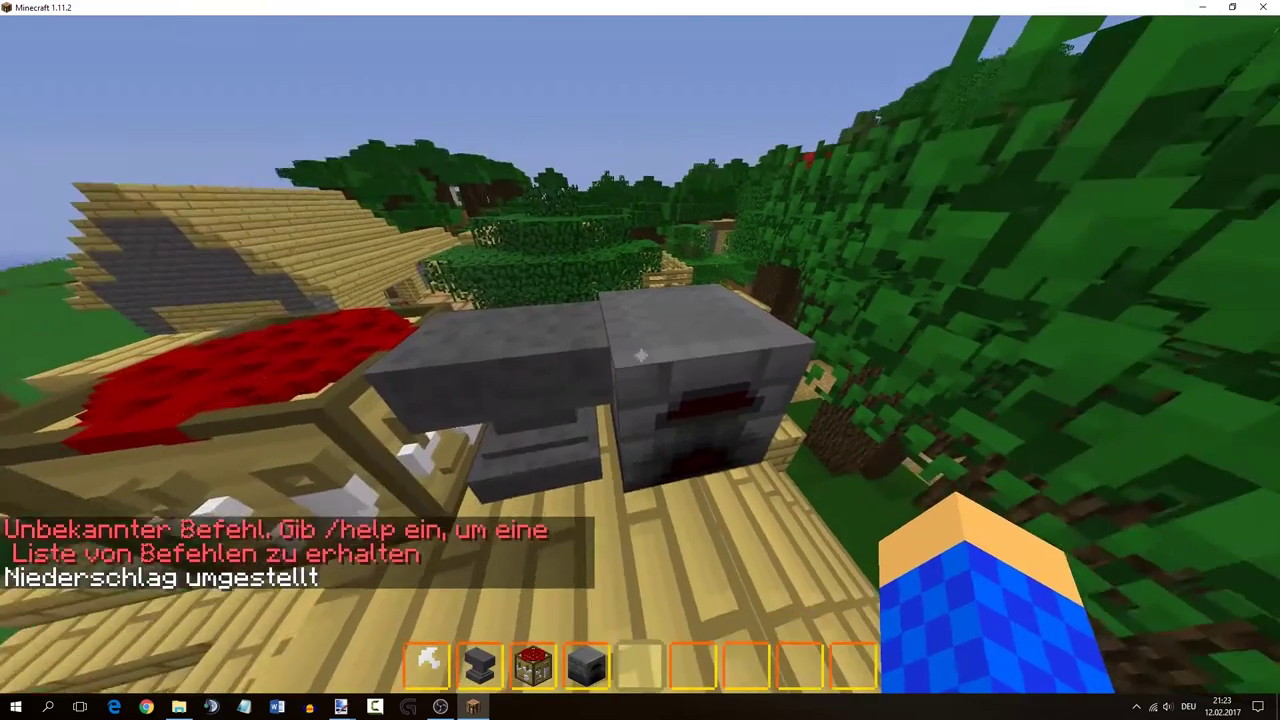
- Compare the designs of the furnace, crafting table and anvil screens in Minecraft
right_click(640, 360)
key("Escape")
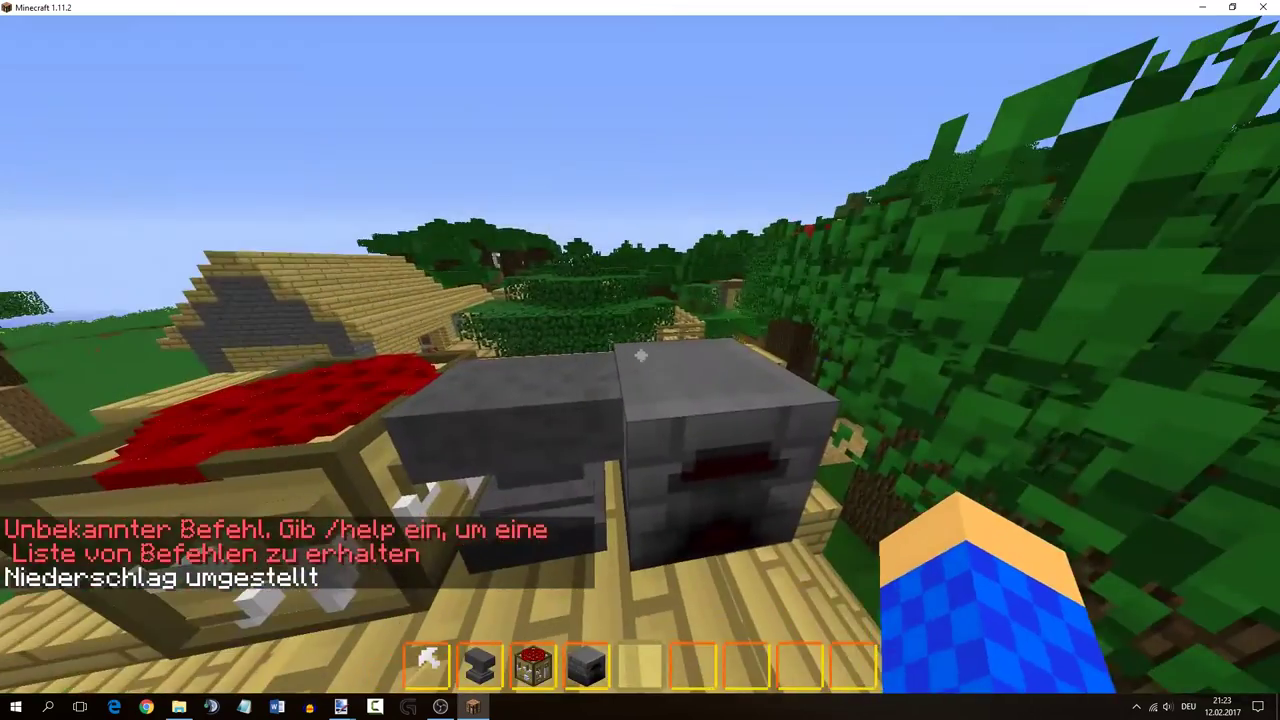
right_click(640, 360)
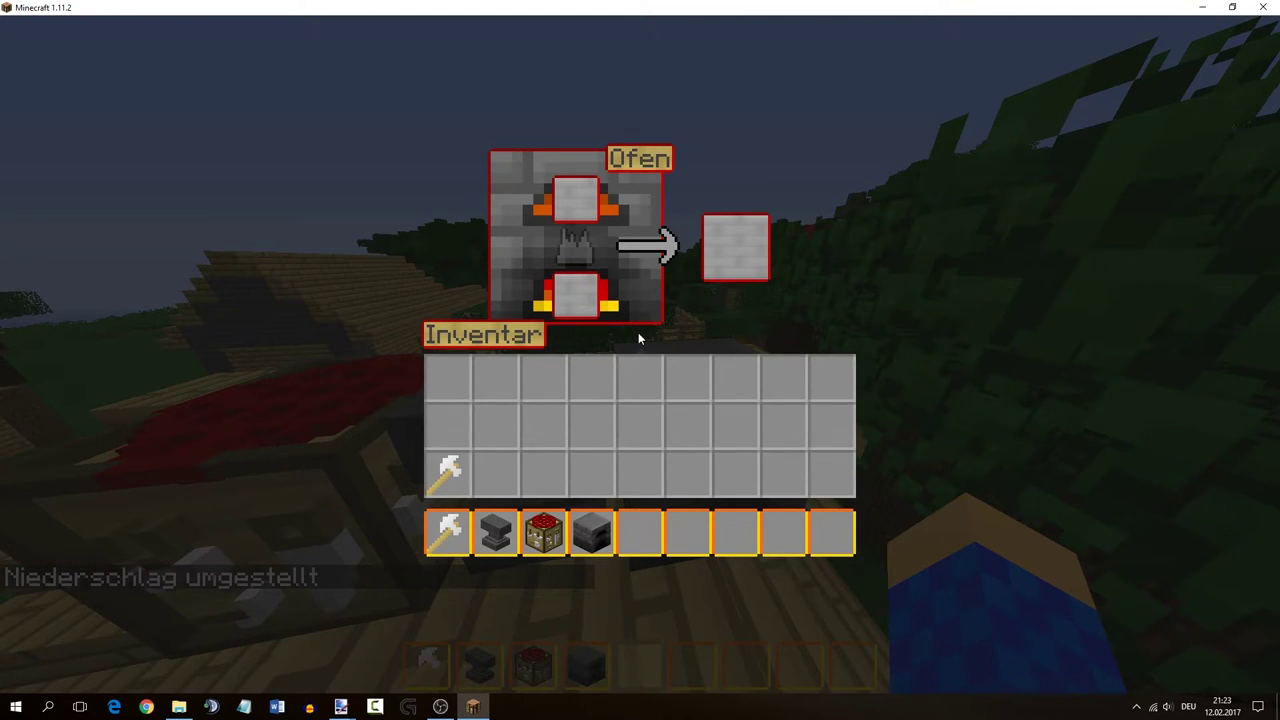
key("Escape")
right_click(640, 360)
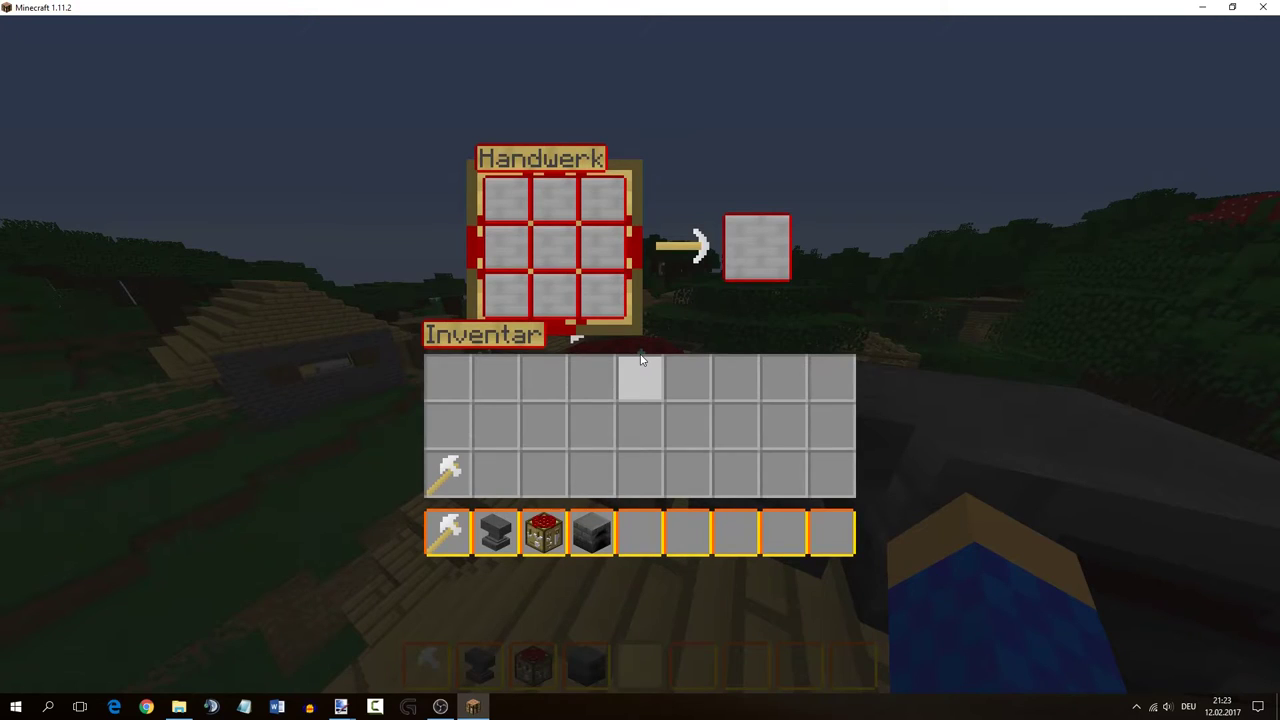
key("Escape")
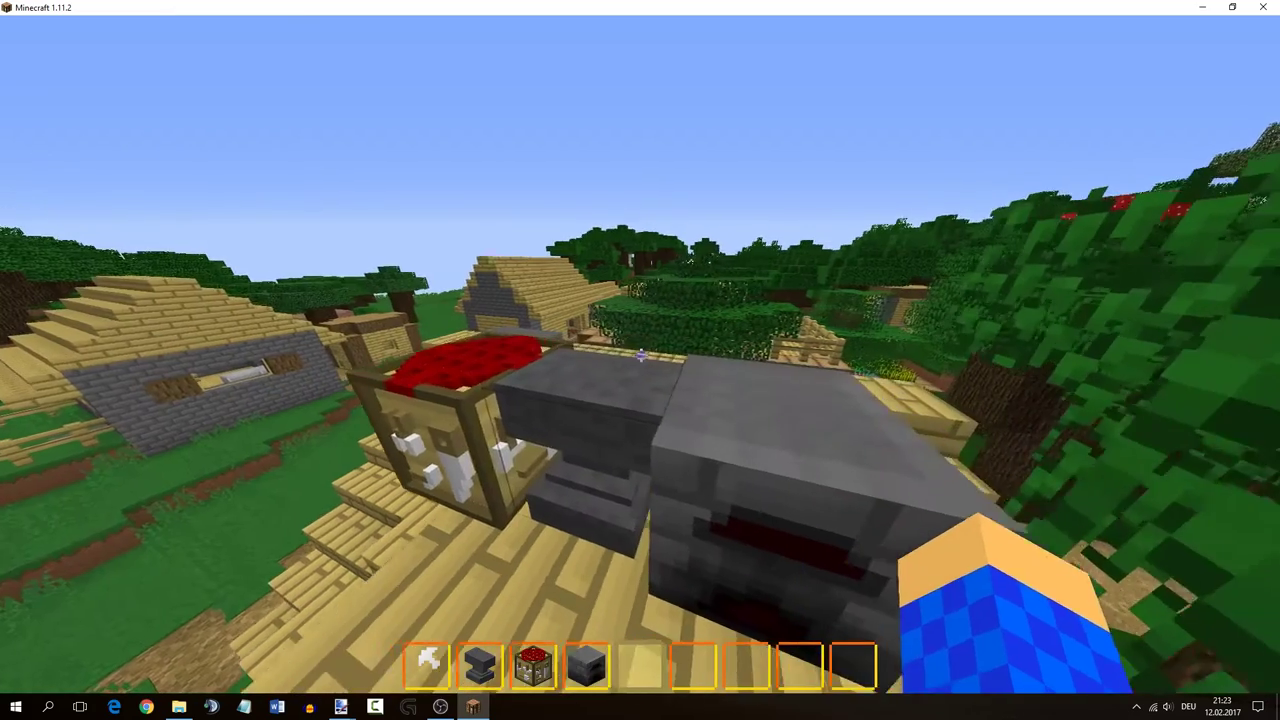
right_click(640, 360)
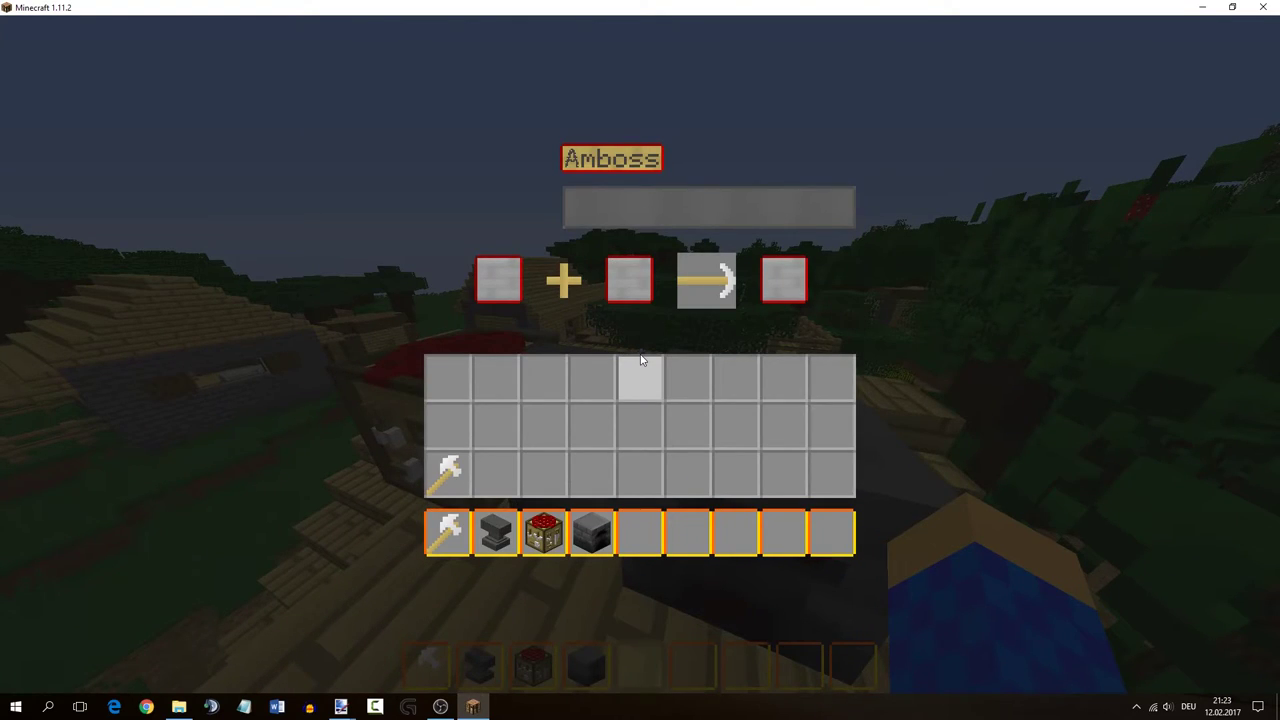
key("Escape")
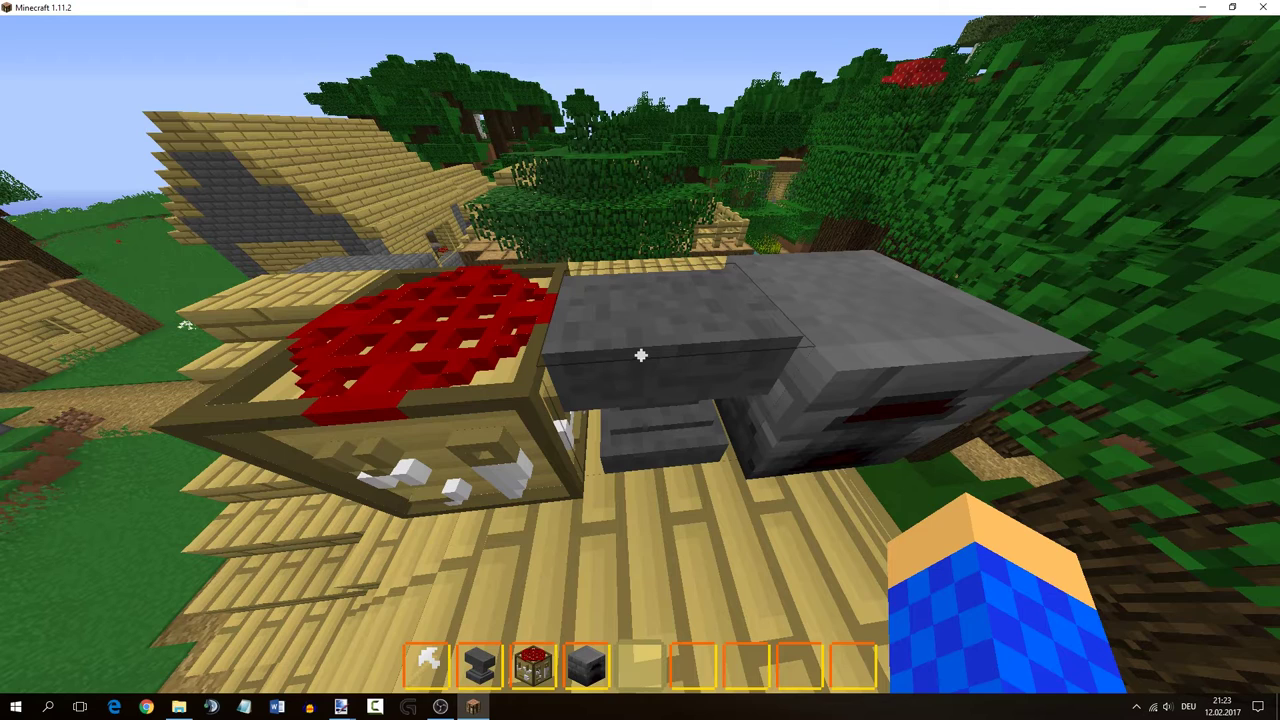
right_click(640, 355)
key("Escape")
key("Escape")
- Open anvil_base.png from the resource pack's textures/blocks folder in paint.net
key("alt+Tab")
left_click(500, 103)
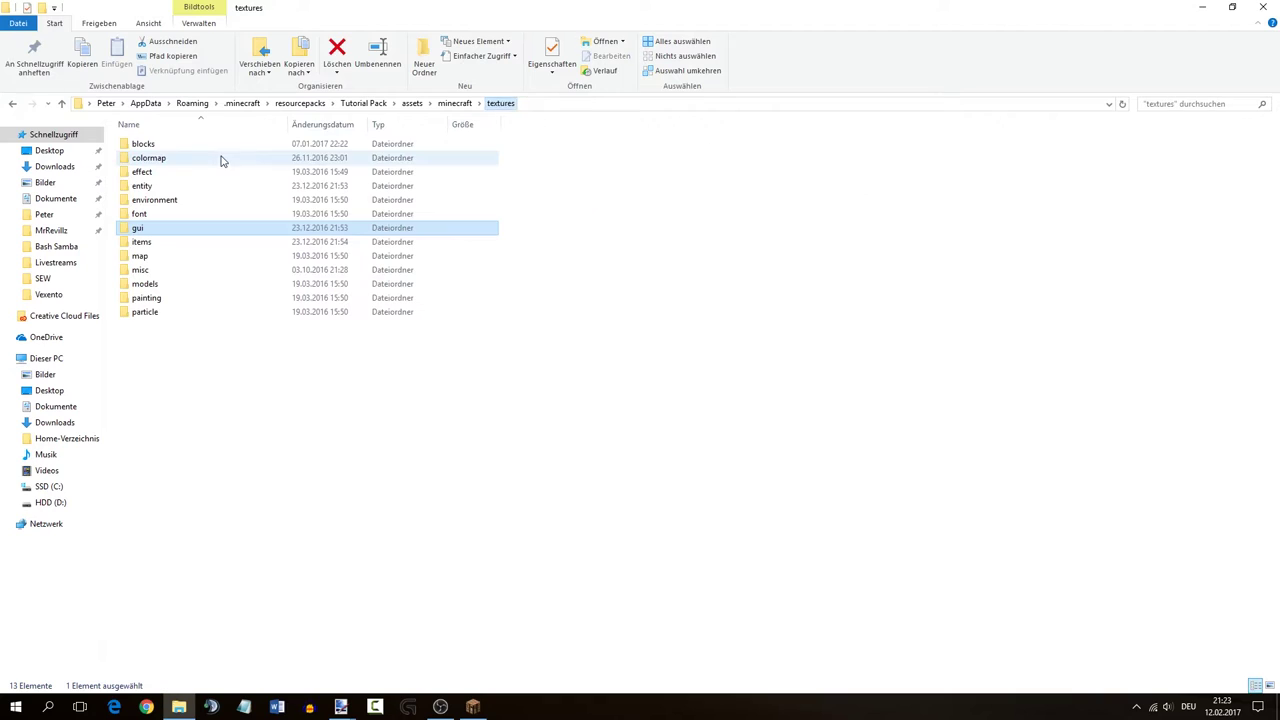
left_click(184, 148)
double_click(183, 150)
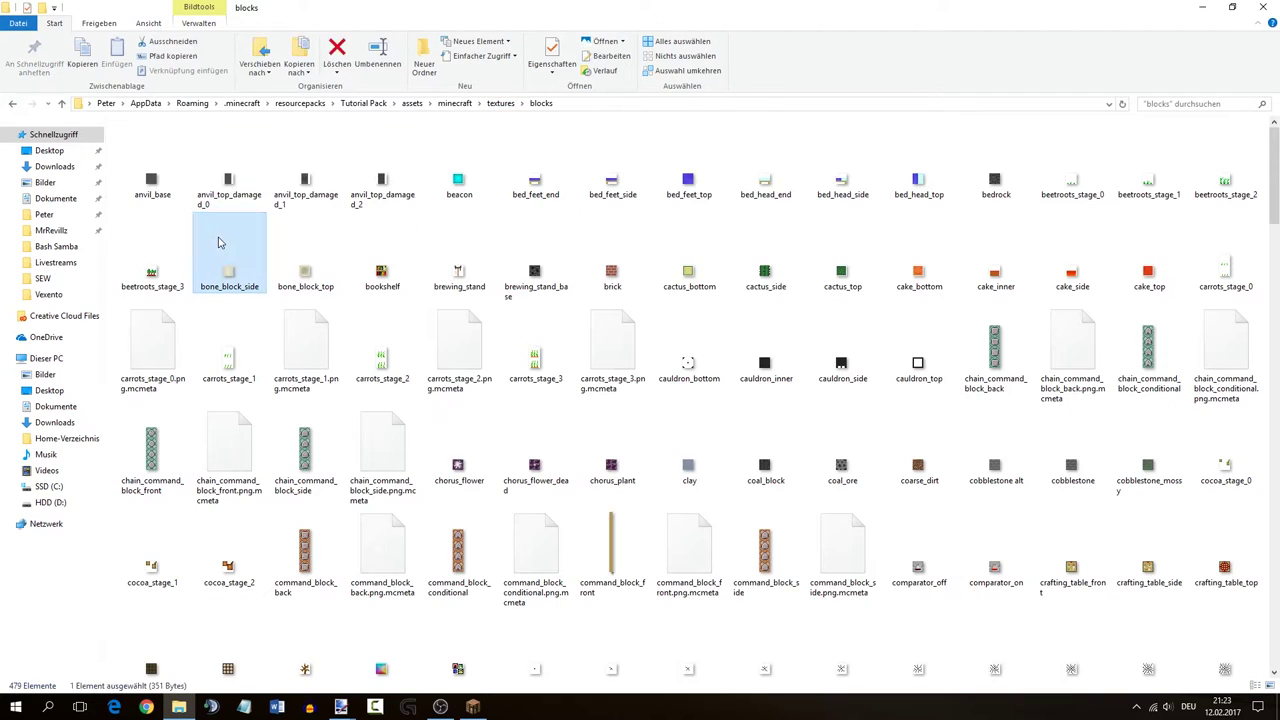
left_click(150, 165)
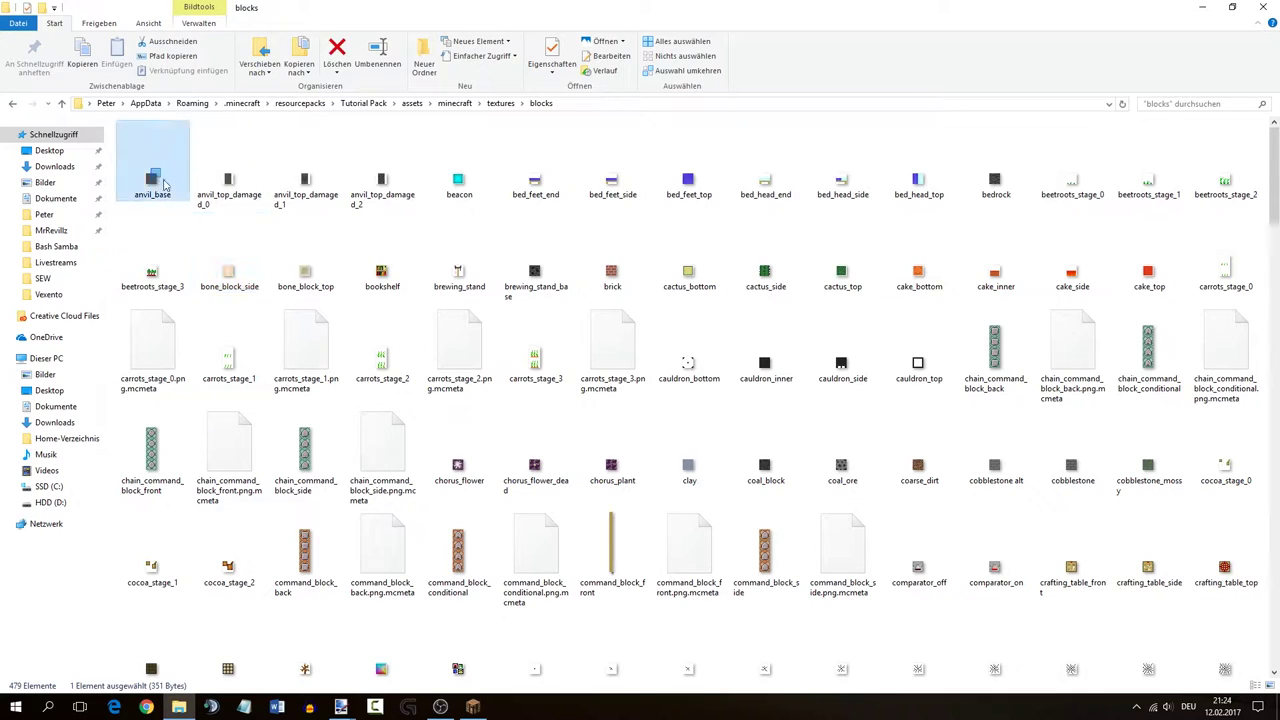
mouse_move(136, 163)
left_mouse_down()
mouse_move(322, 515)
mouse_move(346, 468)
mouse_move(402, 428)
mouse_move(396, 672)
mouse_move(344, 708)
mouse_move(348, 380)
left_mouse_up()
left_click(590, 358)
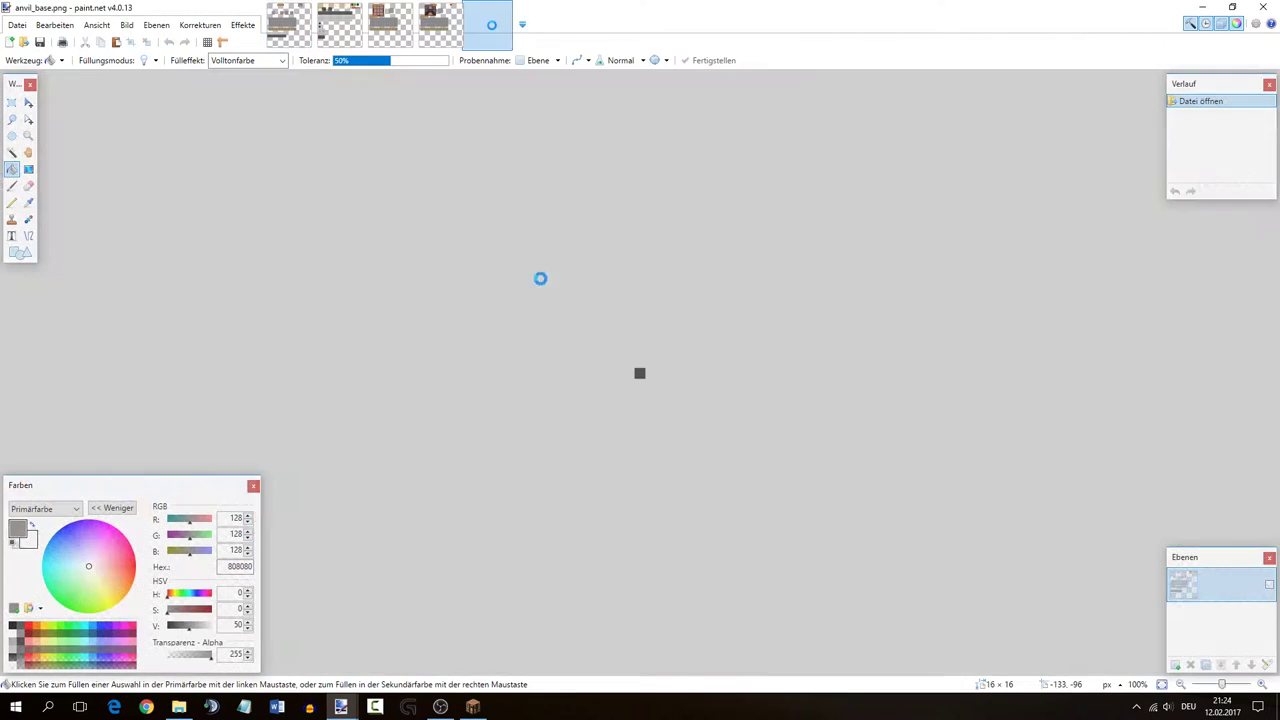
scroll(660, 385, "up", 9)
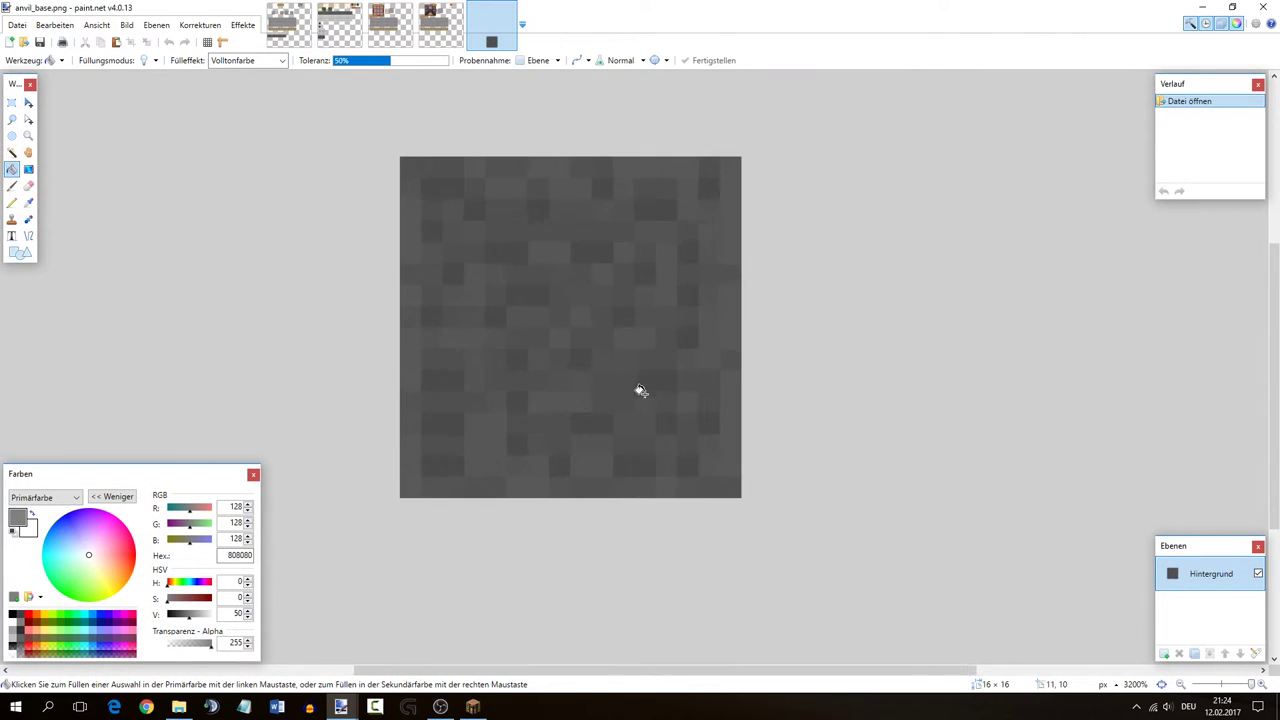
left_click(474, 708)
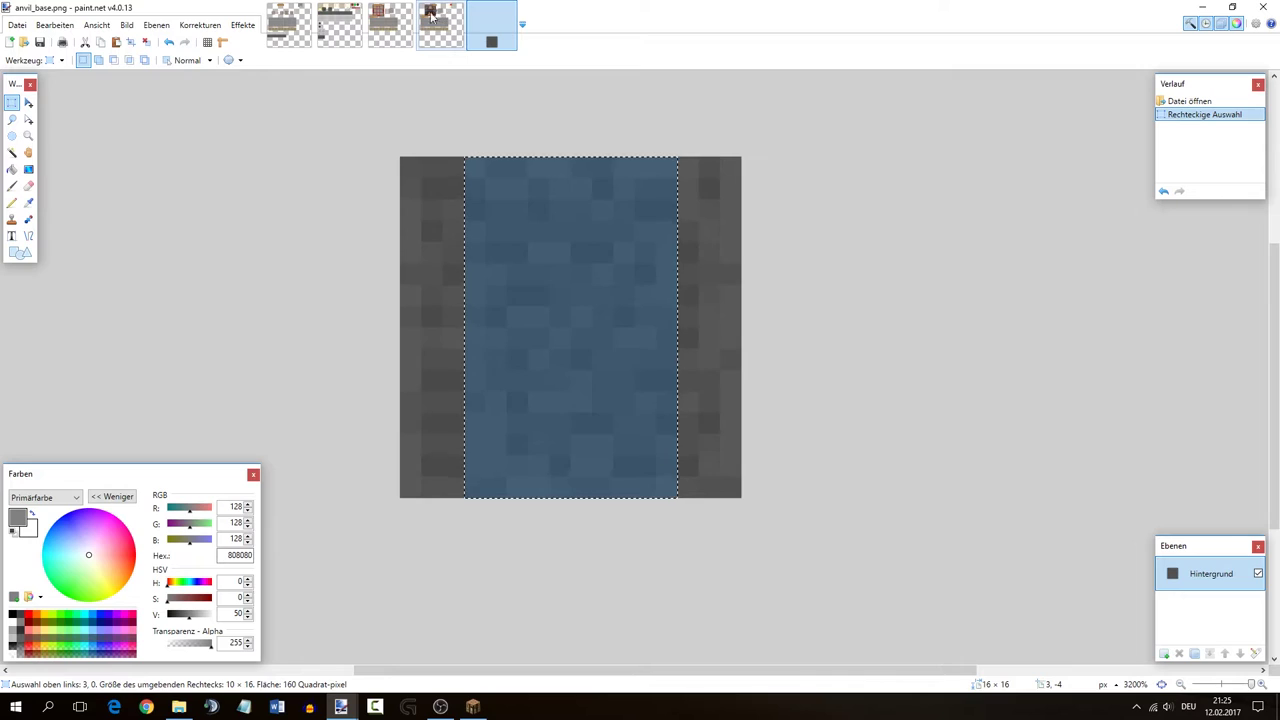
- Revert anvil.png to the state before the straight pickaxe arrow's grey background fill and clear the selection
left_click(289, 22)
scroll(615, 372, "down", 6)
scroll(534, 444, "down", 1)
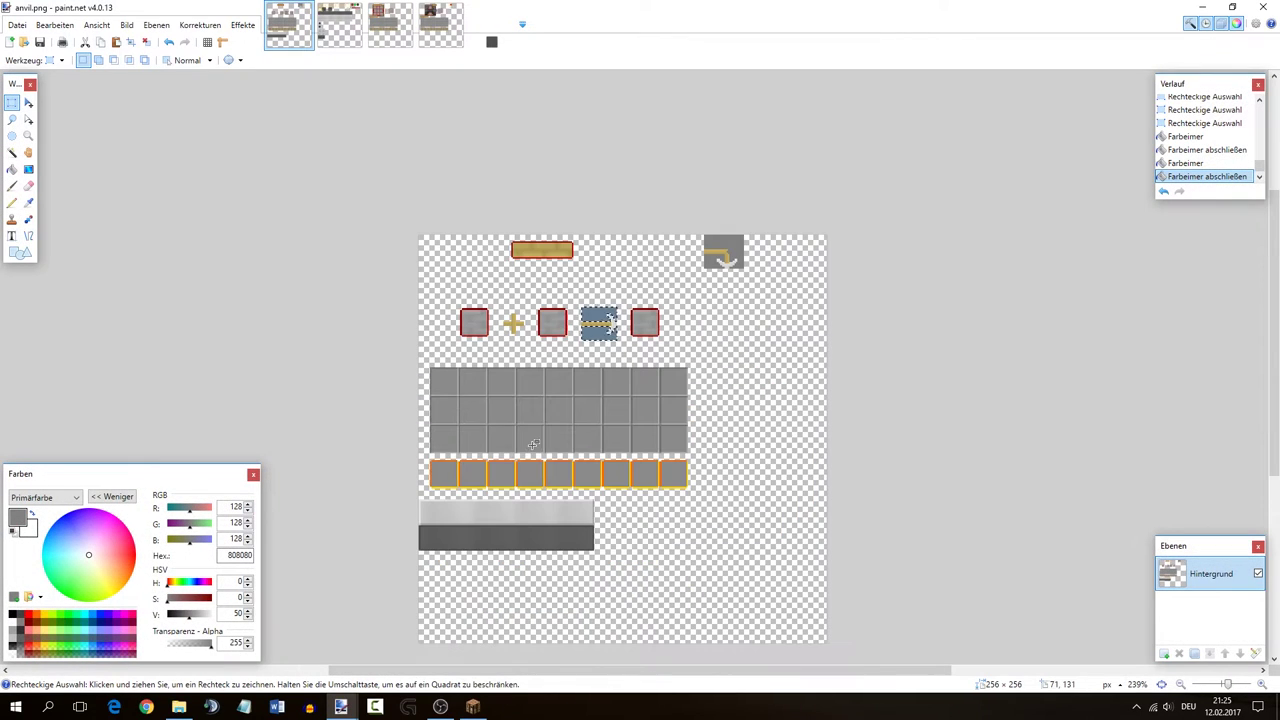
scroll(508, 417, "up", 3)
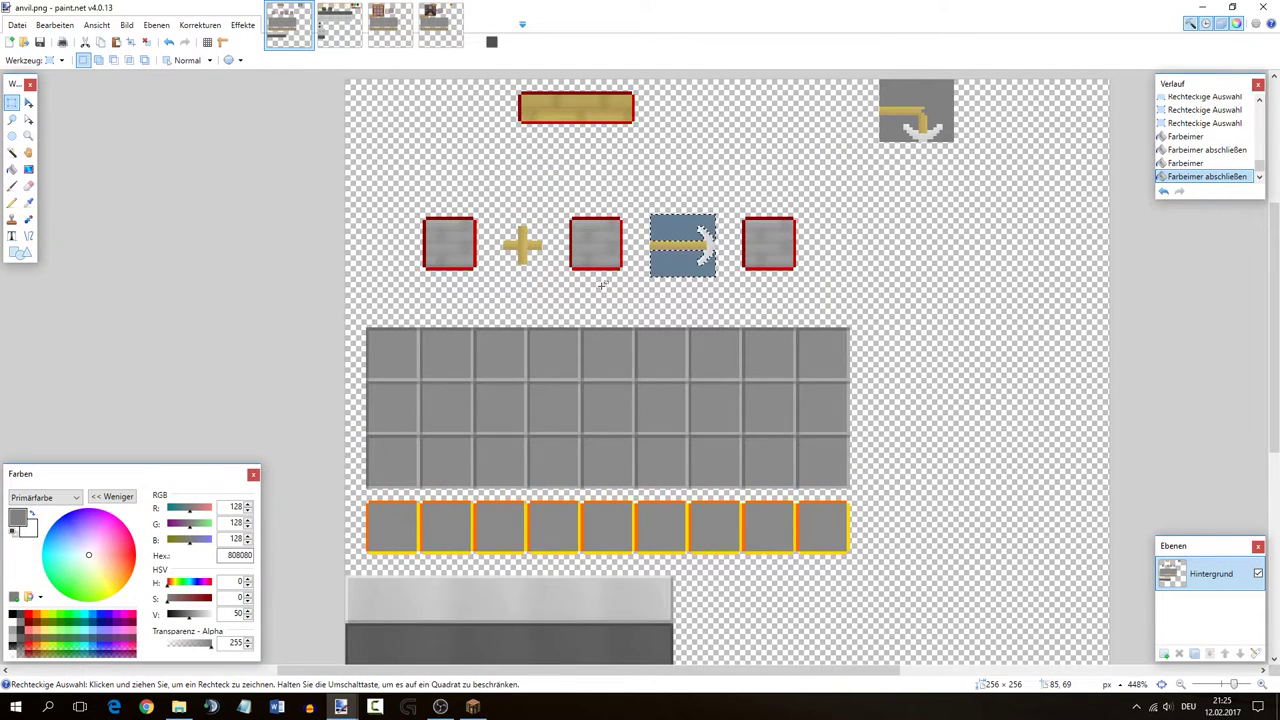
scroll(1192, 135, "up", 3)
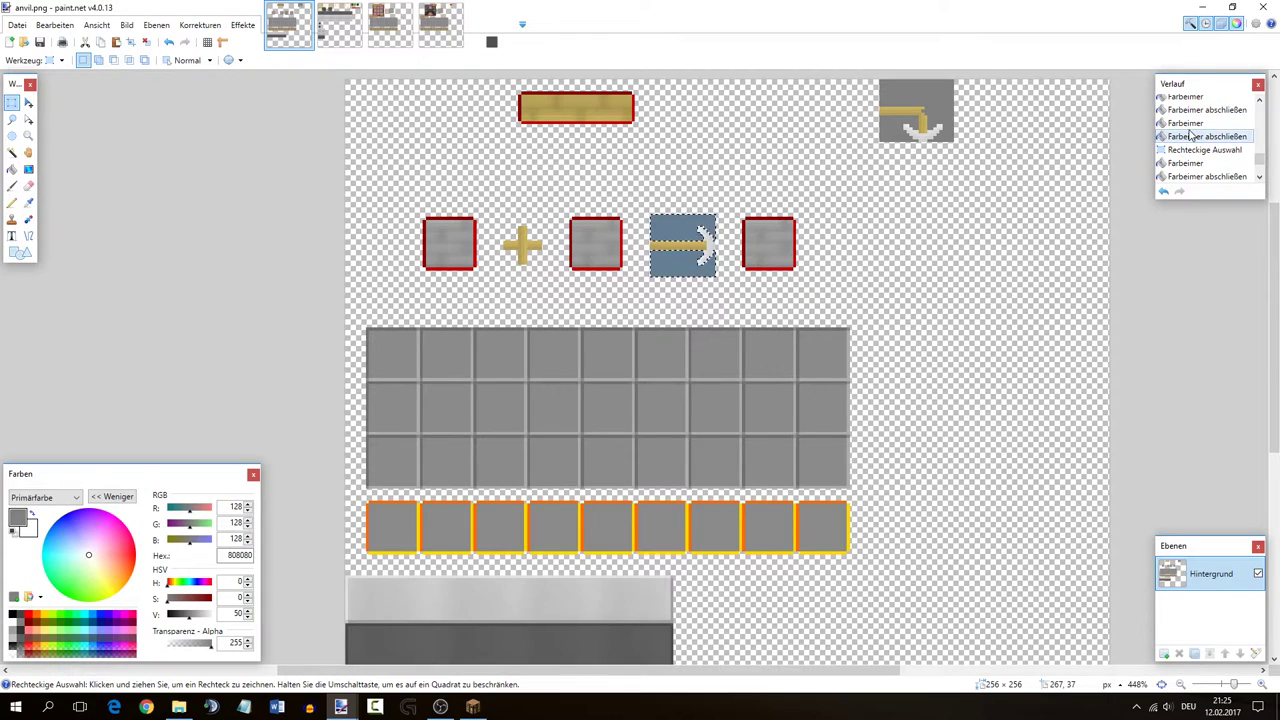
left_click(1190, 135)
key("ctrl+d")
key("s")
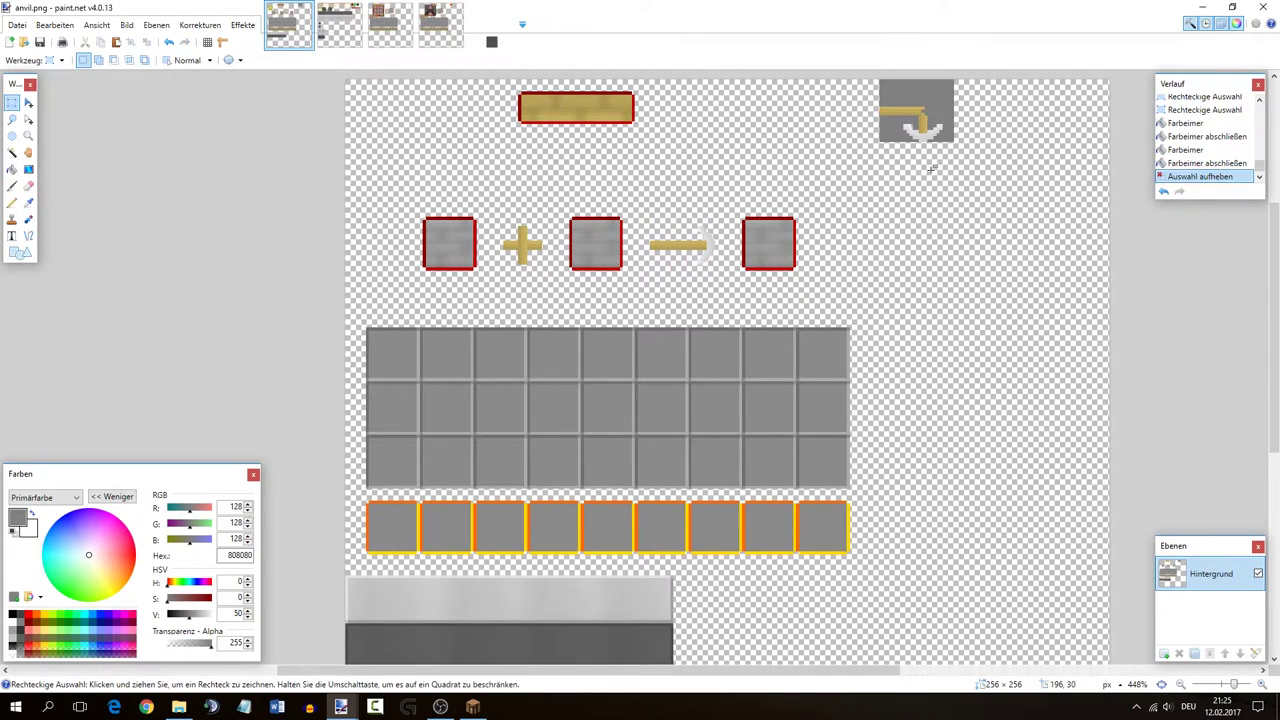
- Paste the copied 10 × 16 px anvil_base piece onto a new layer above the item slots and rotate it by -90°
key("ctrl+shift+v")
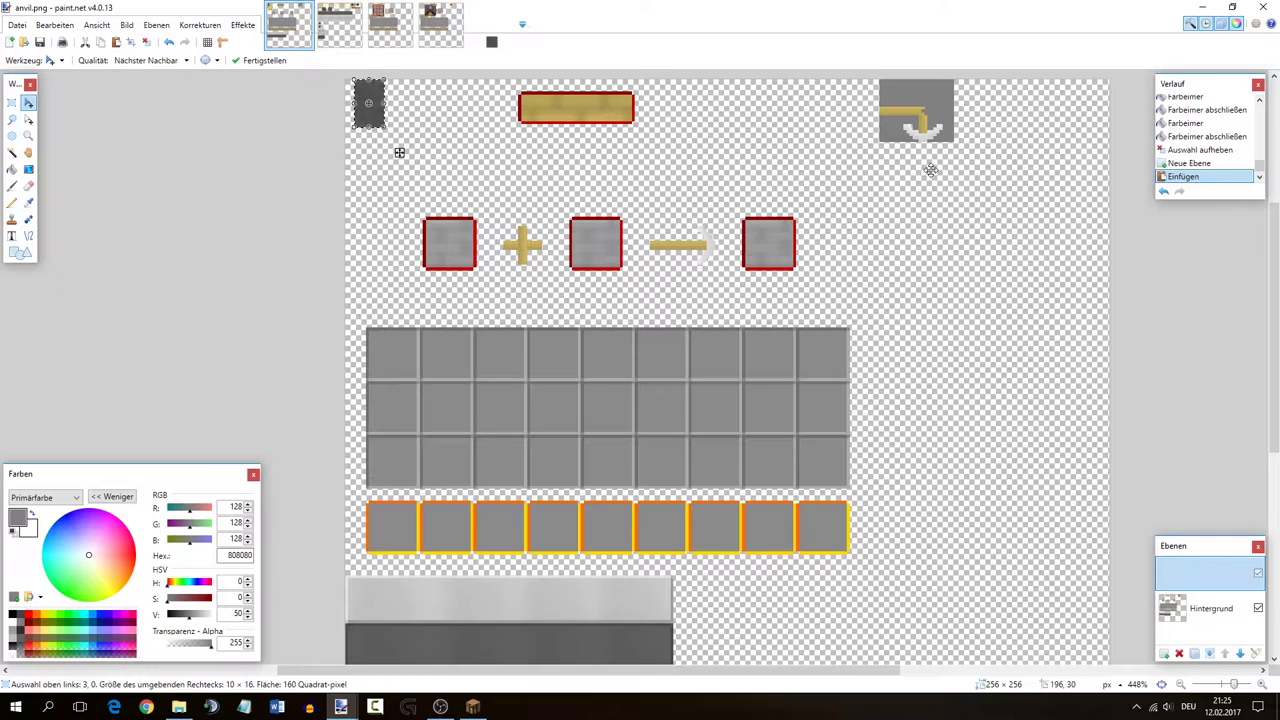
left_click_drag(399, 152, 524, 236)
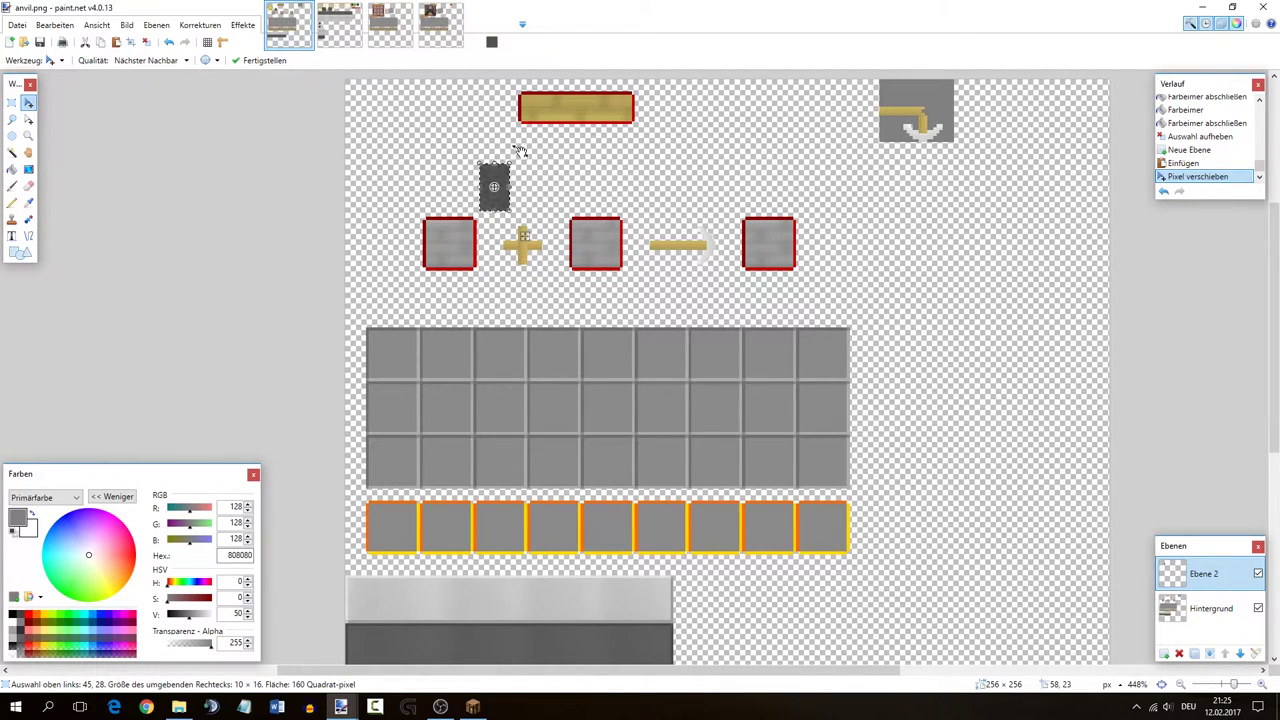
left_click_drag(510, 211, 634, 410)
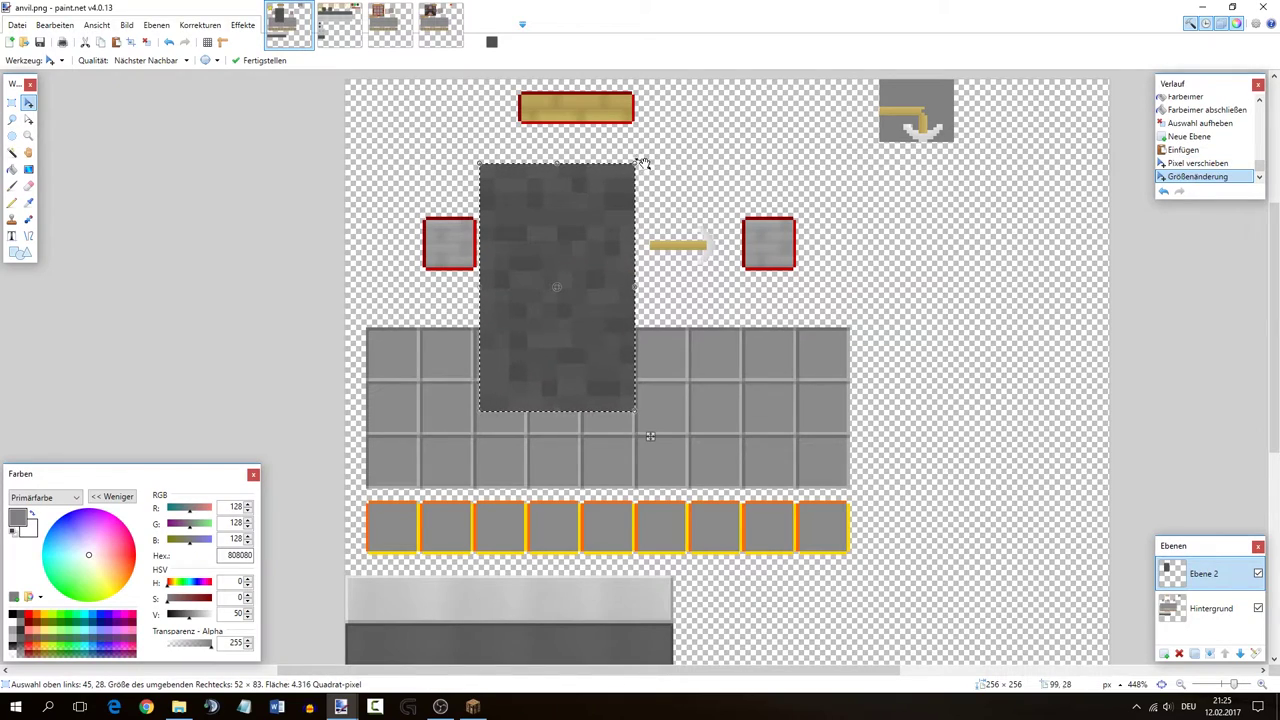
key("ctrl+z")
left_click_drag(491, 218, 527, 205)
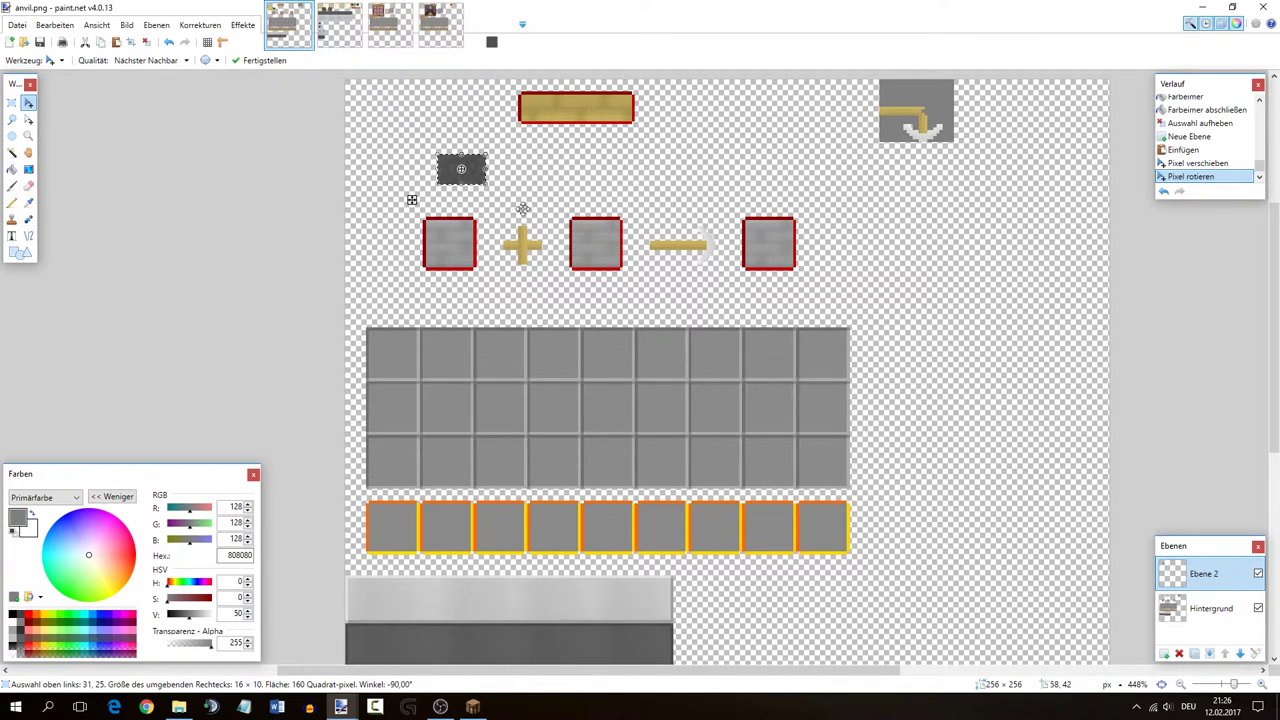
left_click_drag(487, 186, 934, 391)
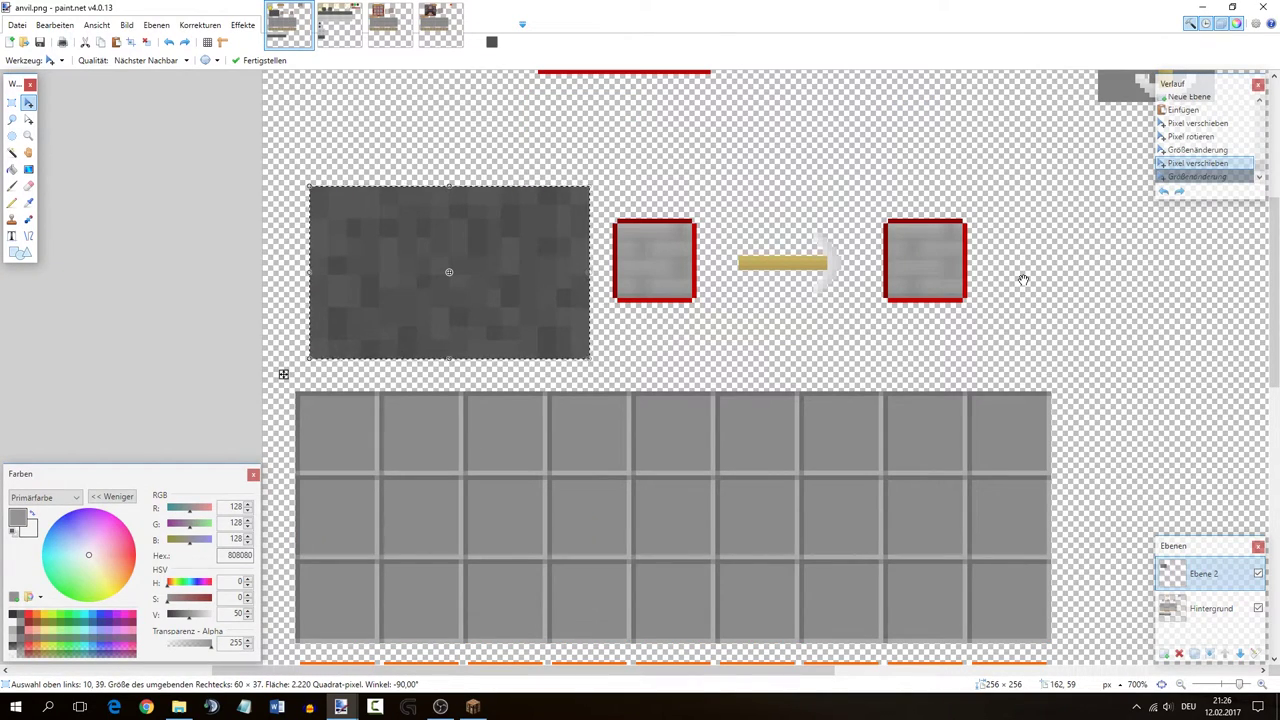
key("ctrl+z")
key("ctrl+z")
- Scale the pasted anvil texture to 80 × 50 px, move it over the first two slots and place its layer beneath Hintergrund
left_click_drag(480, 166, 890, 358)
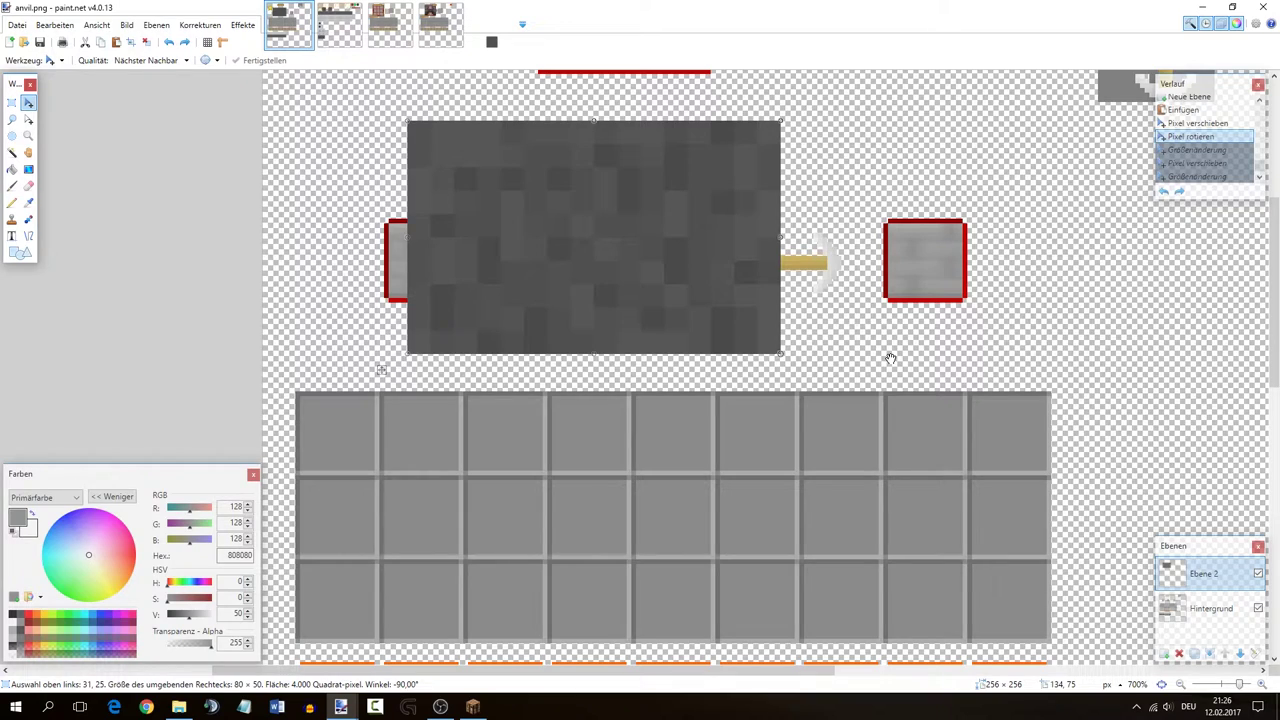
left_click_drag(890, 358, 890, 358)
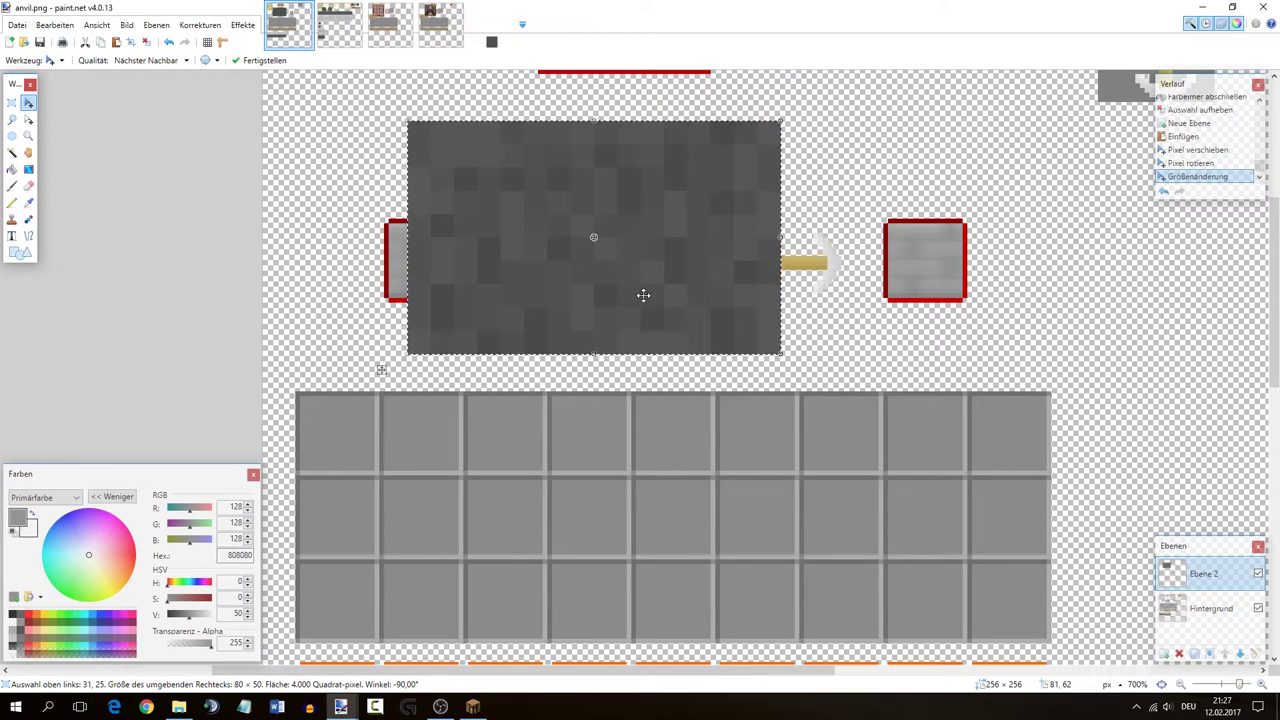
left_click_drag(609, 291, 503, 311)
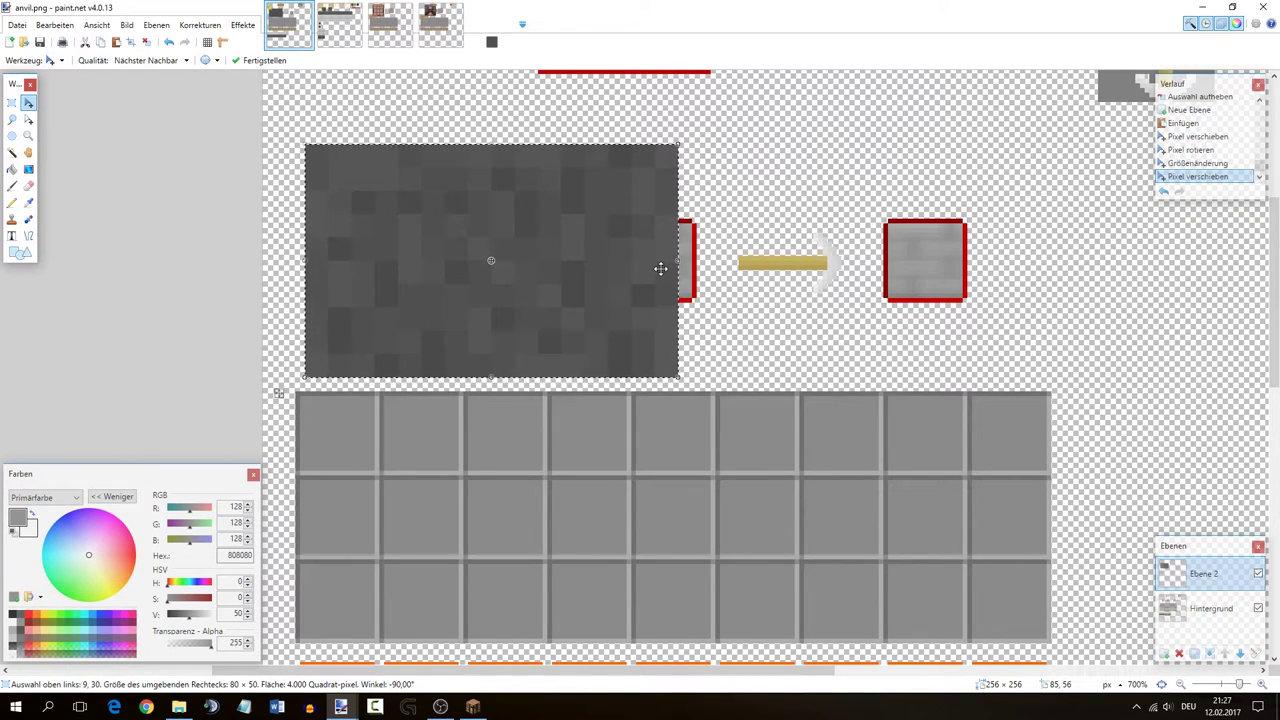
left_click(1240, 653)
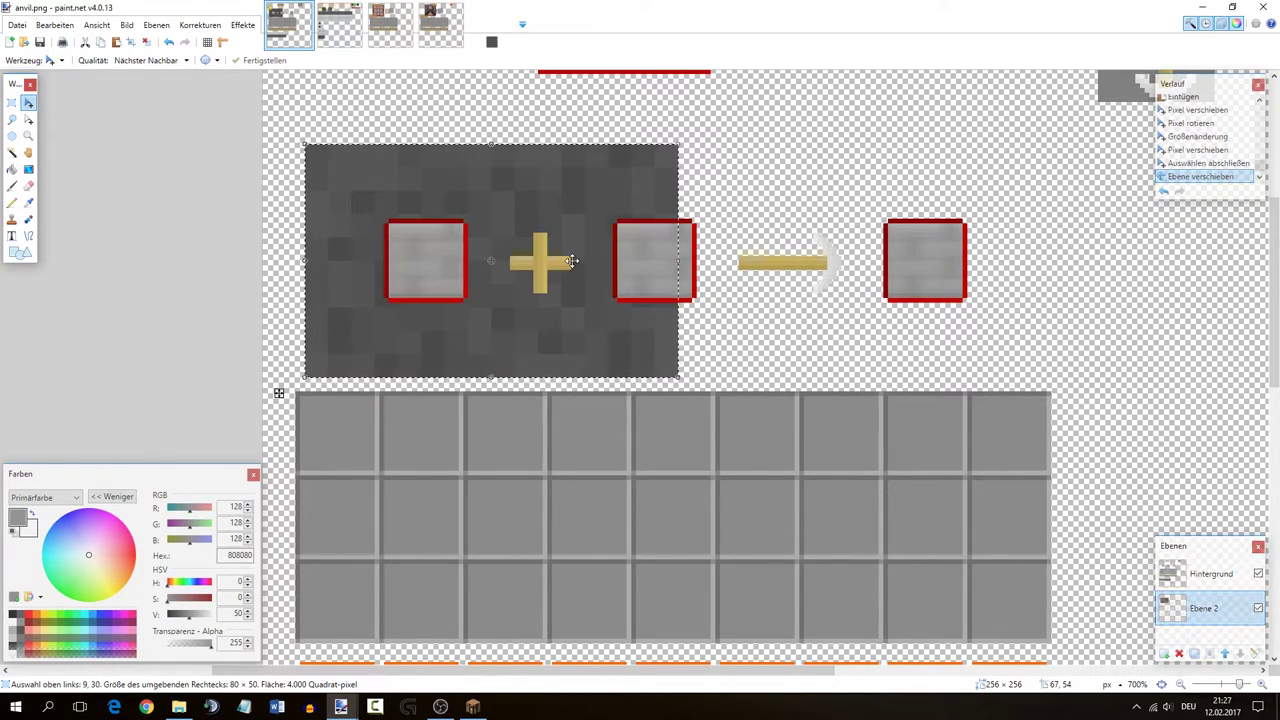
- Duplicate the anvil texture piece to extend the background beyond the result slot, and delete the surplus strip at its far end
left_click_drag(531, 325, 893, 314)
key("ctrl+c")
key("ctrl+v")
key("s")
left_click_drag(1087, 137, 1044, 305)
key("Delete")
key("e")
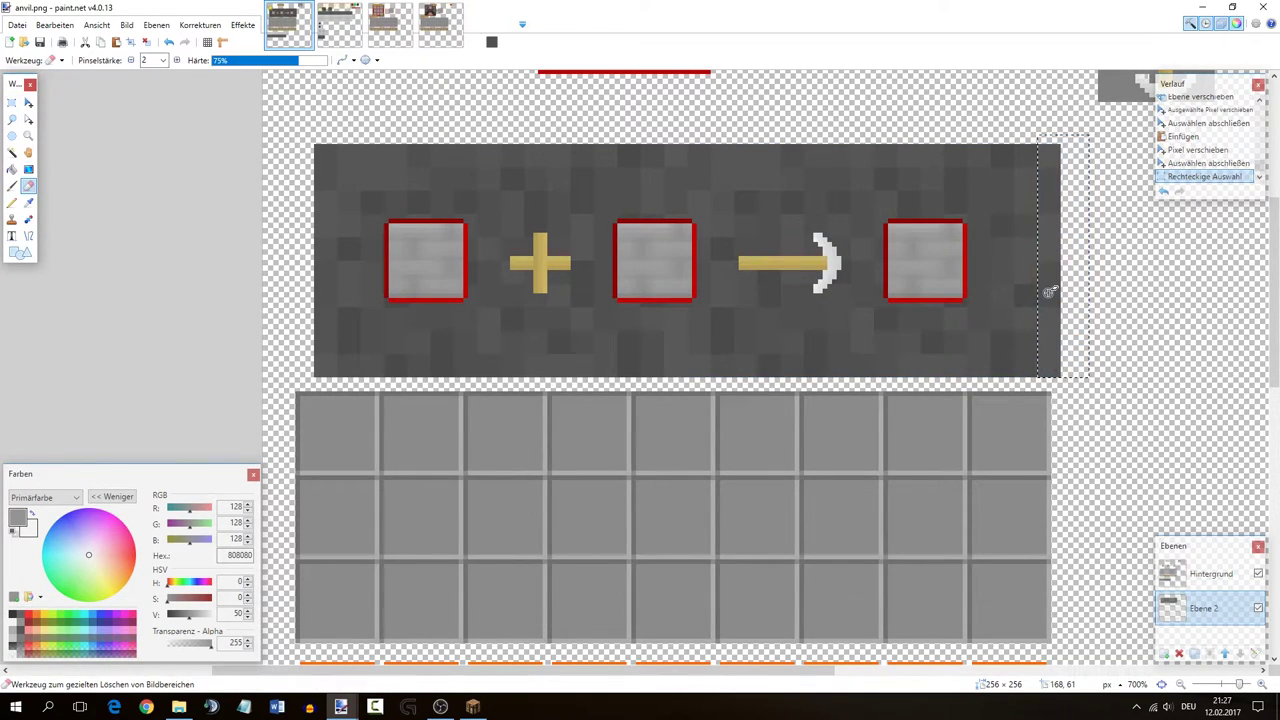
key("s")
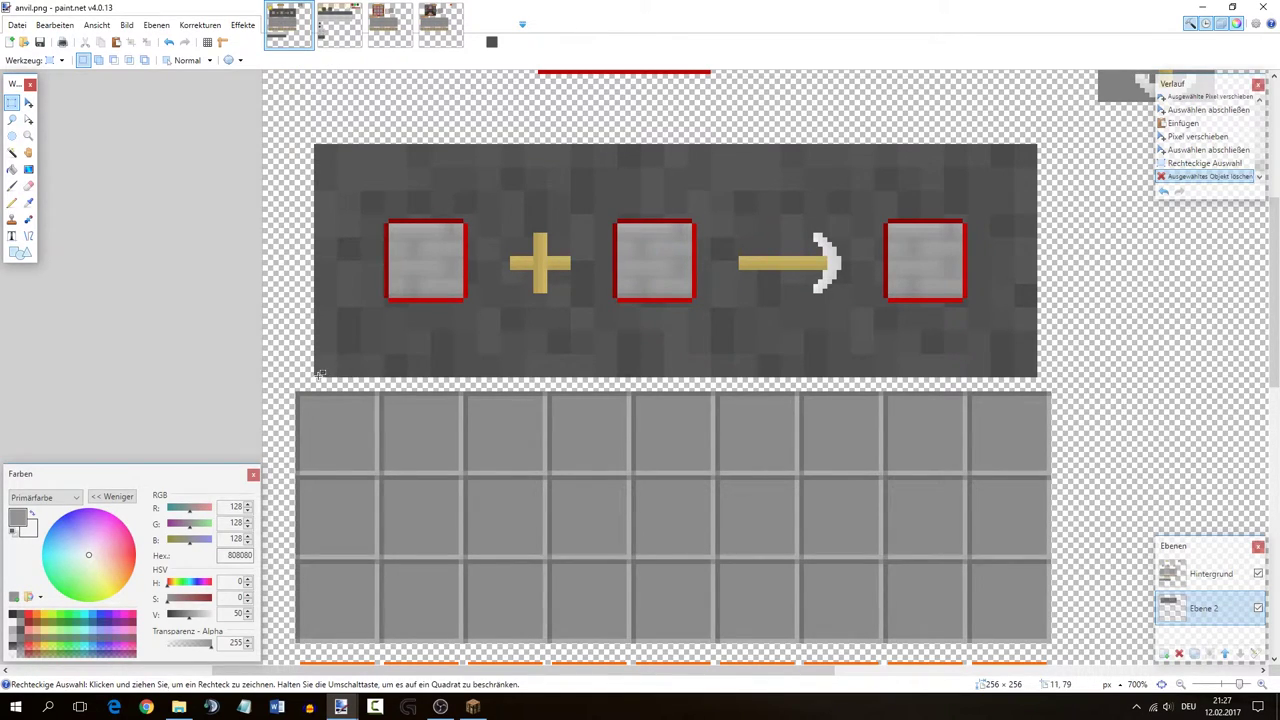
- Measure the margins at both ends of the anvil background and extend its left end to centre it above the inventory grid
left_click_drag(311, 375, 298, 375)
left_click_drag(1039, 370, 1050, 371)
scroll(250, 180, "up", 4)
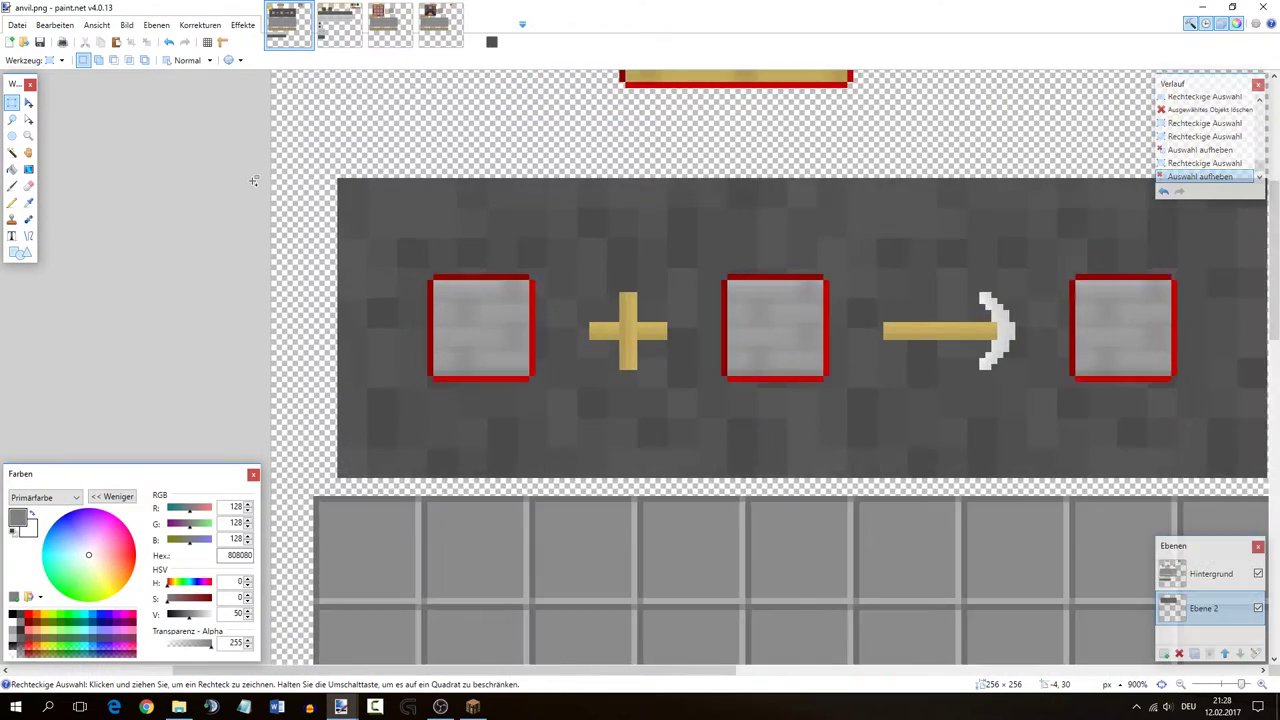
scroll(254, 181, "up", 1)
mouse_move(350, 505)
left_mouse_down()
mouse_move(348, 181)
mouse_move(346, 506)
left_mouse_up()
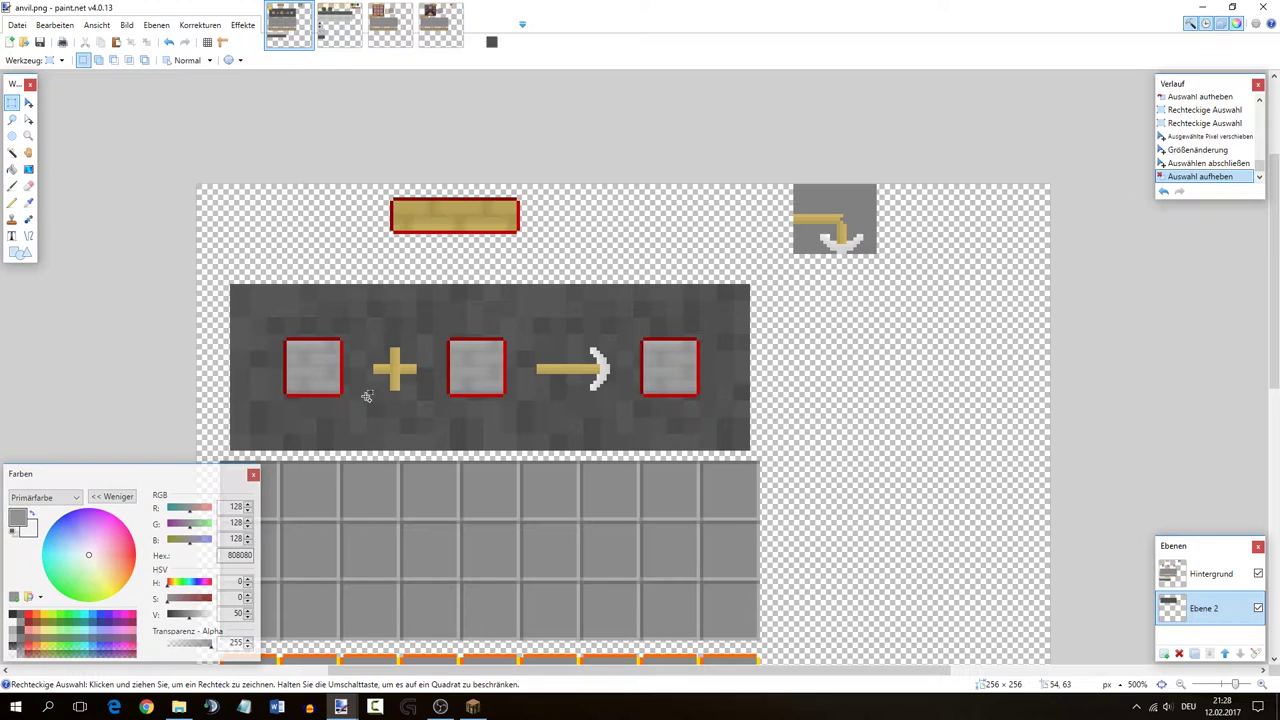
scroll(232, 378, "up", 2)
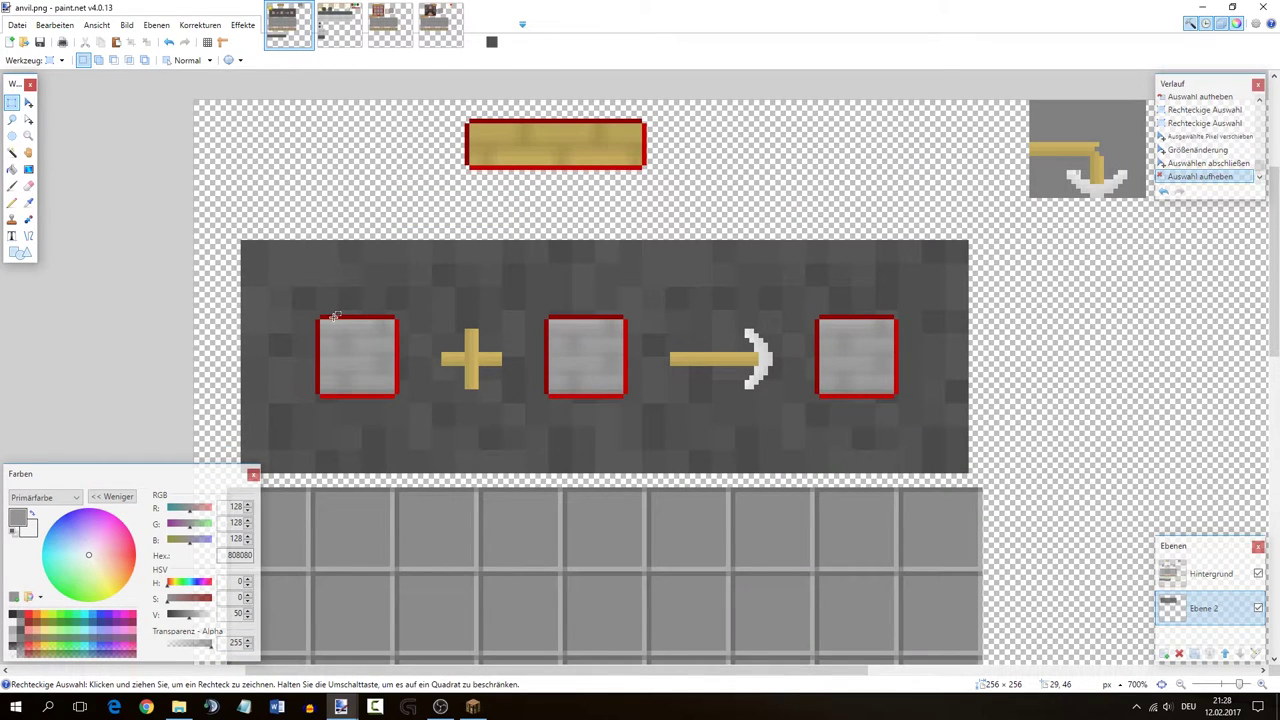
- Look through widgets.png, crafting_table.png and the furnace texture for border designs, and return to anvil.png
left_click(339, 25)
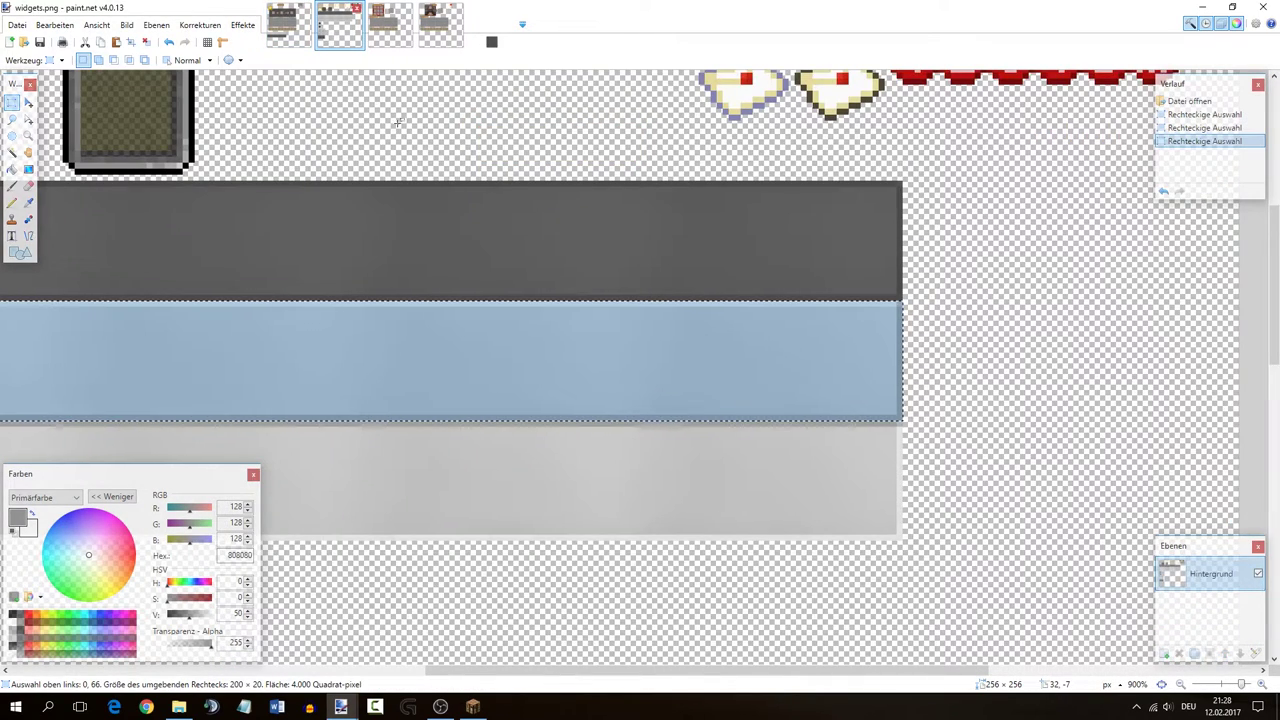
scroll(390, 200, "down", 4)
left_click(388, 28)
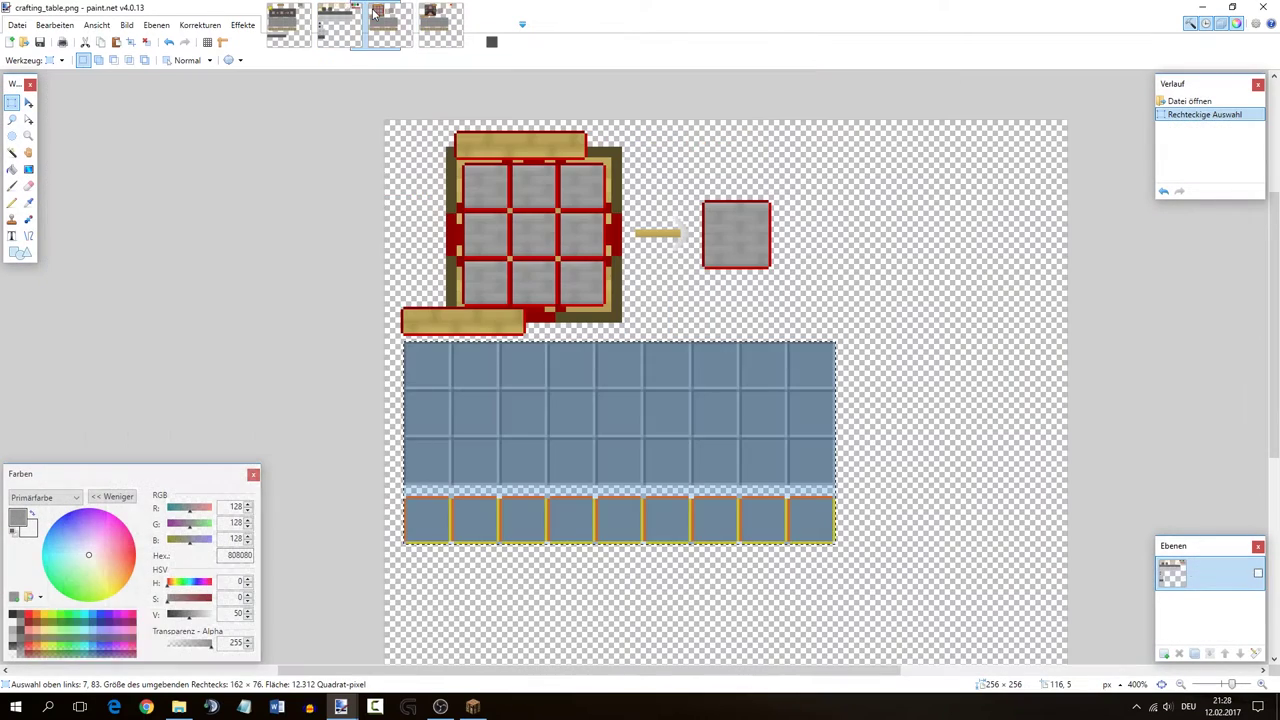
left_click(446, 30)
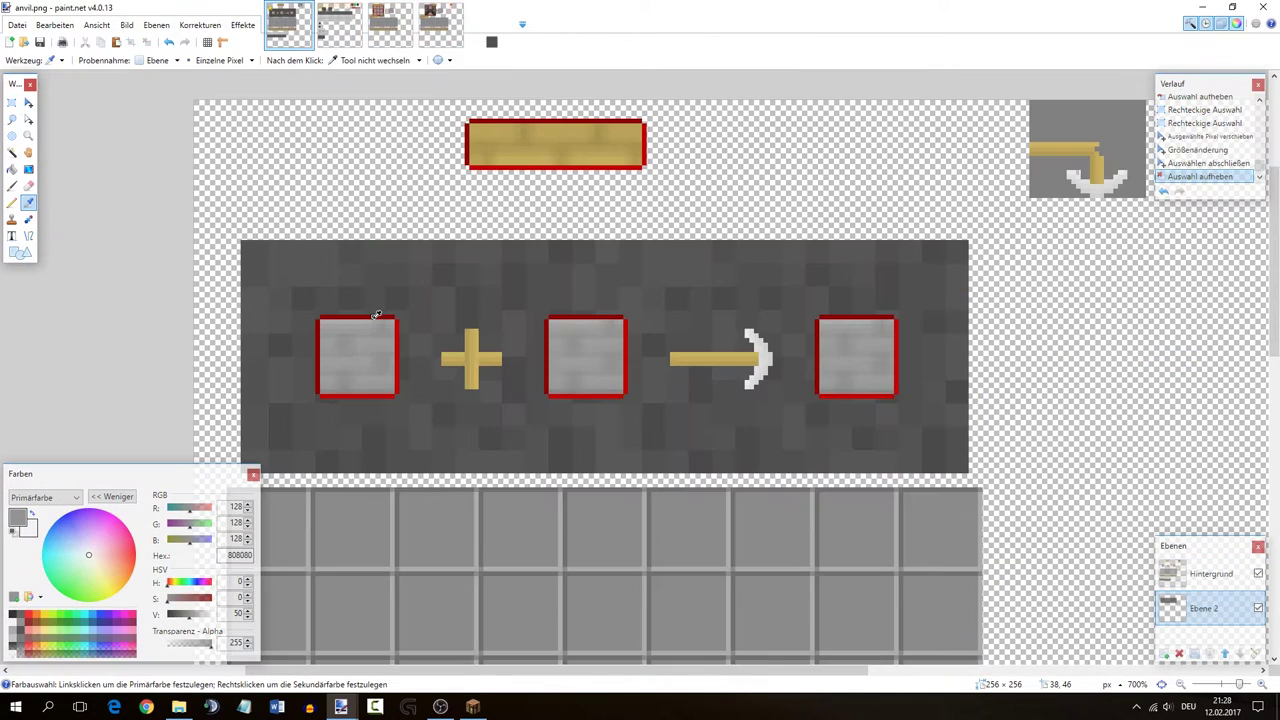
left_click(289, 25)
- Try to start a border with a pencil pixel above the top-left corner of the anvil background on Ebene 2
key("p")
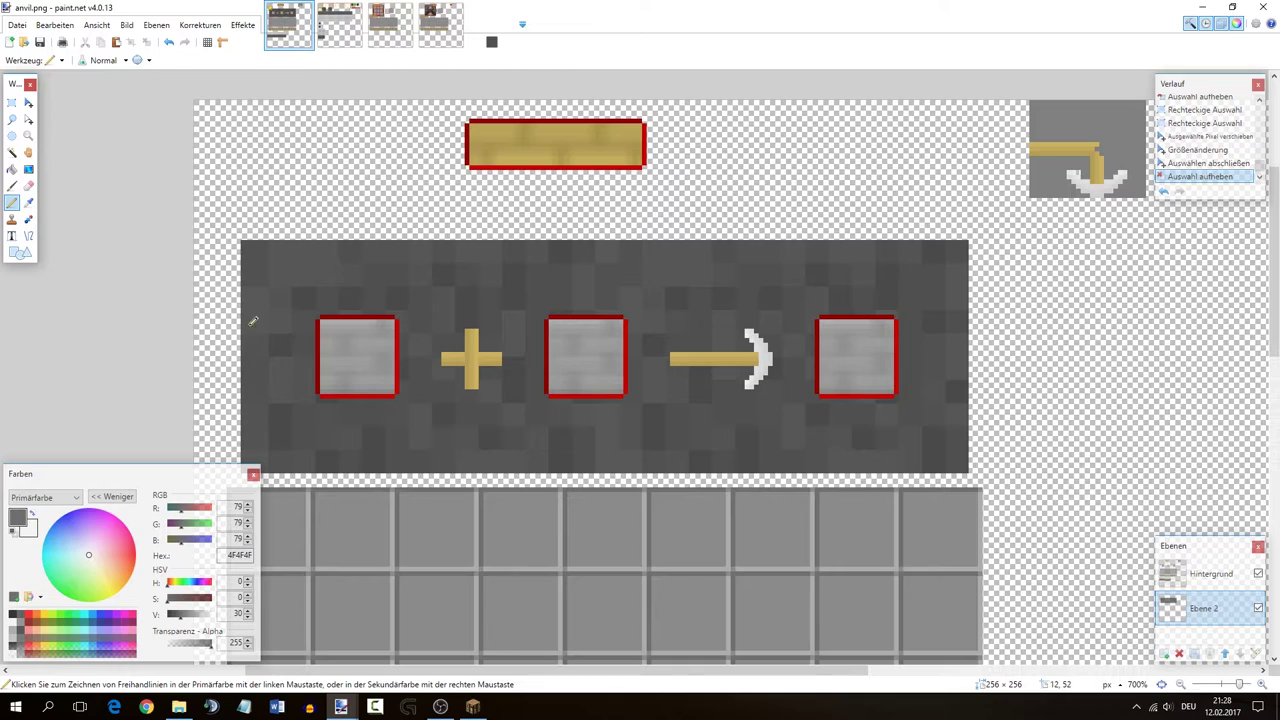
scroll(246, 233, "up", 8)
left_click(250, 245)
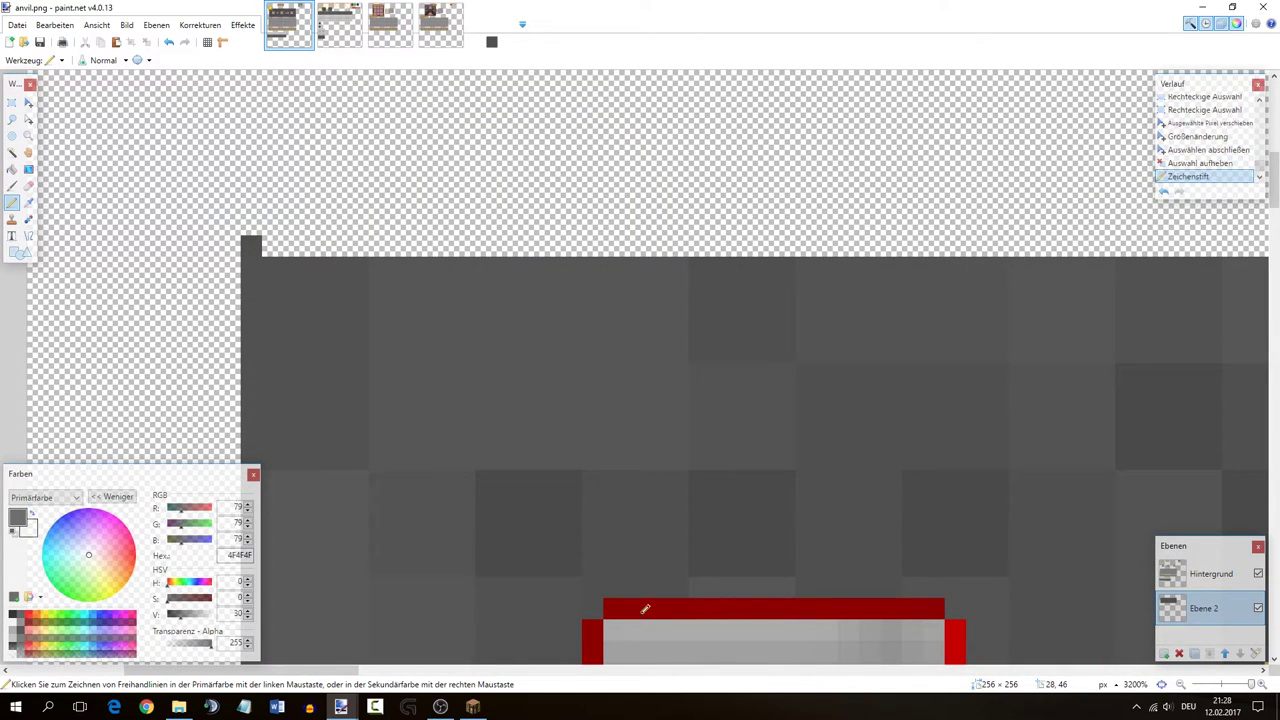
- Pick the dark red 8E0000 from the top edge of the first slot's frame on the Hintergrund layer
left_click(1215, 574)
key("k")
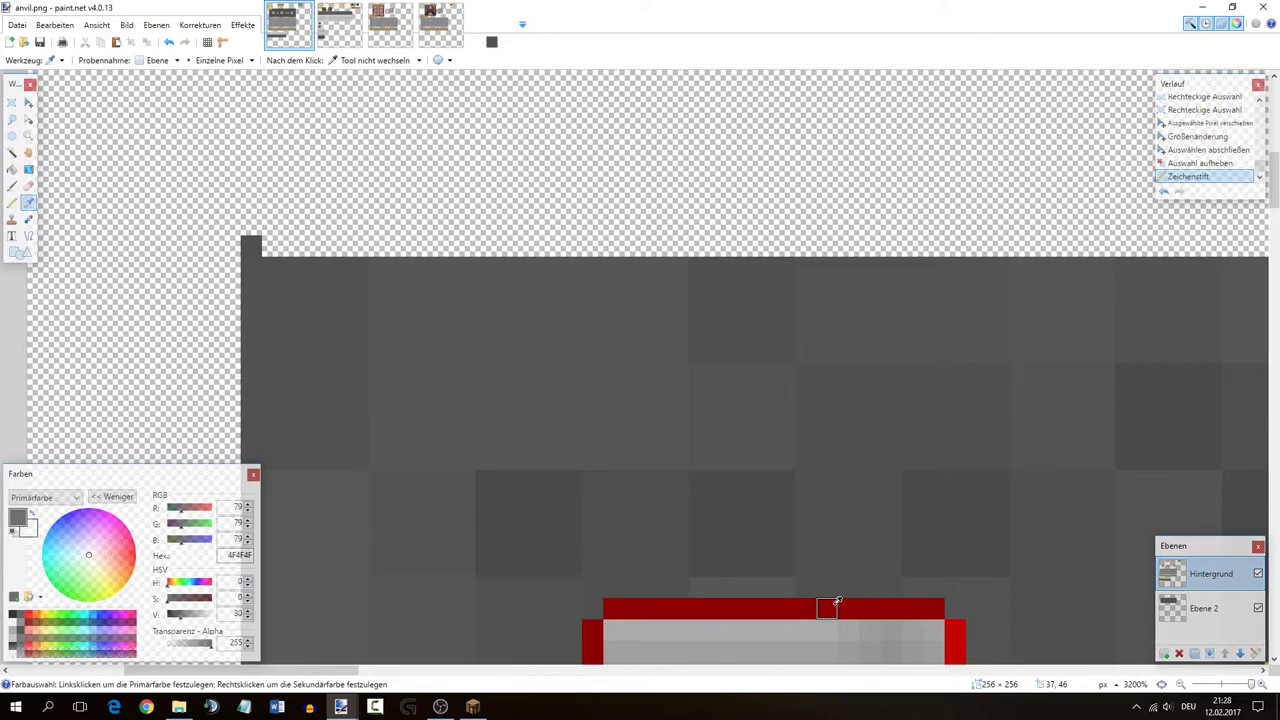
left_click(838, 600)
key("p")
key("alt+Page_Down")
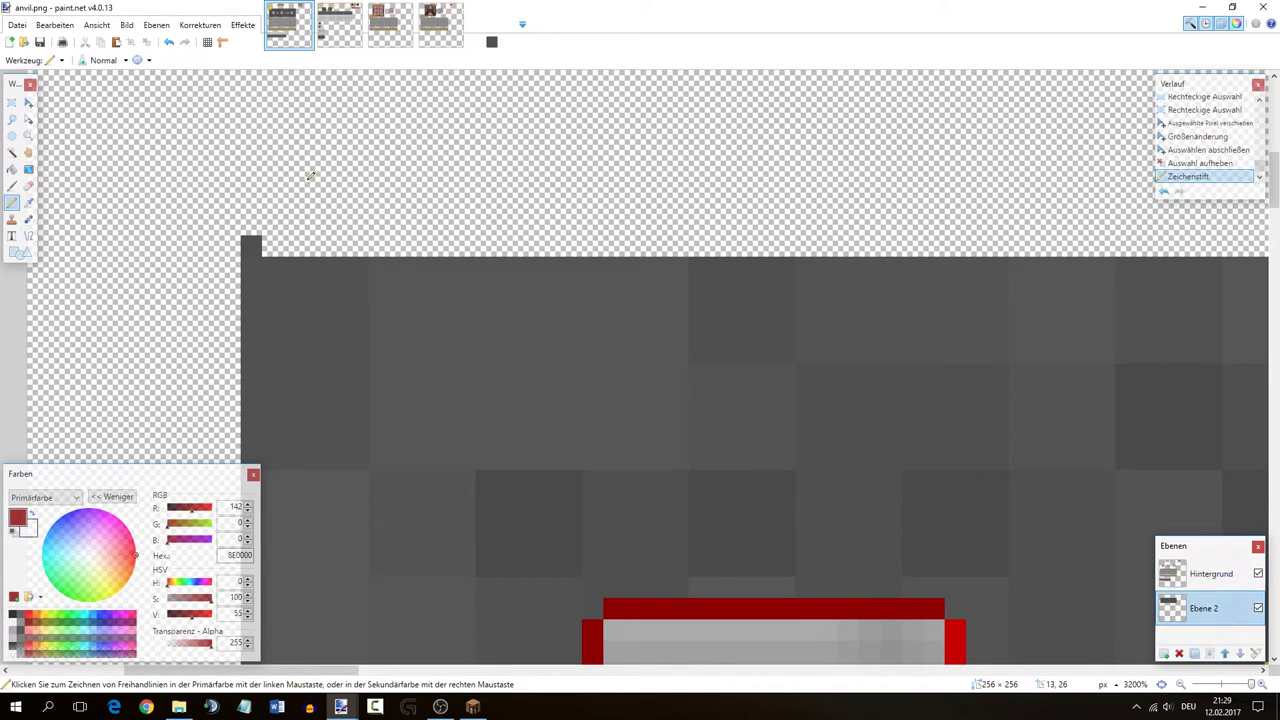
- Delete the stray grey pixel above the anvil background's top-left corner on Ebene 2
key("s")
left_click_drag(242, 237, 262, 257)
key("e")
left_click_drag(341, 245, 208, 271)
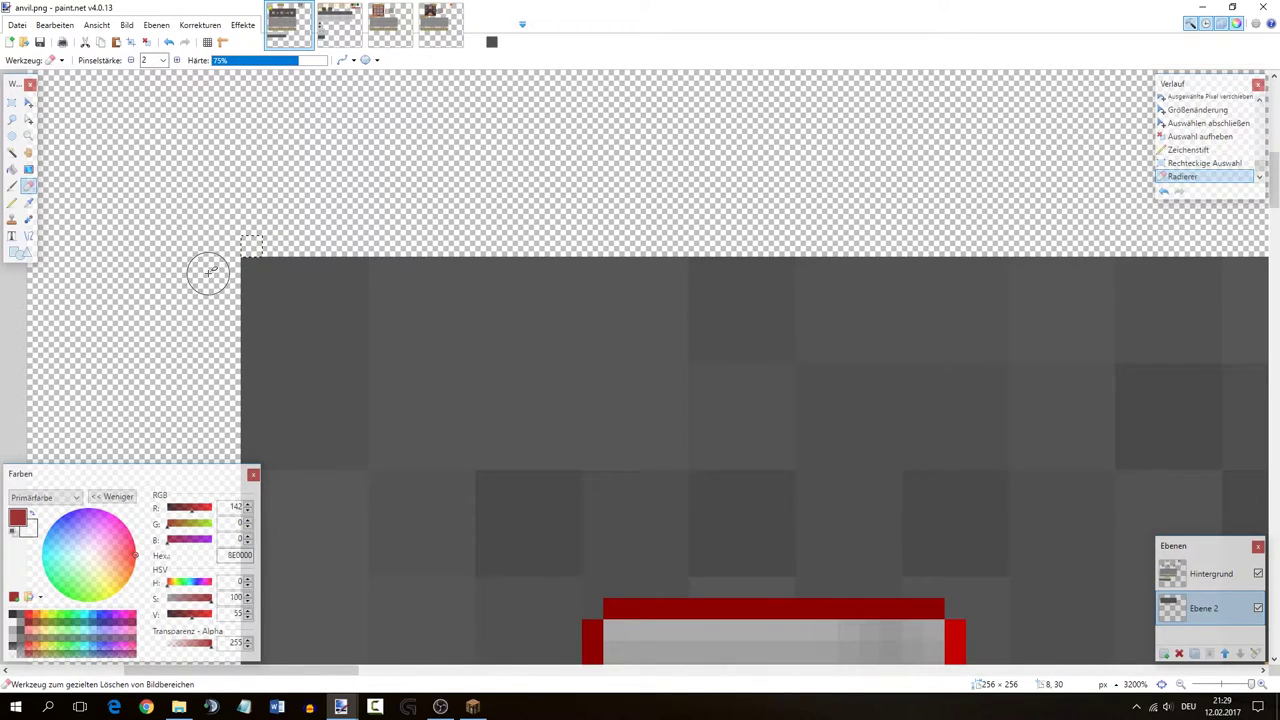
key("Delete")
key("s")
- Draw a one-pixel dark red border along the top and left edges of the anvil background on the Hintergrund layer
left_click(1210, 573)
key("p")
left_click(252, 246)
scroll(257, 246, "right", 15)
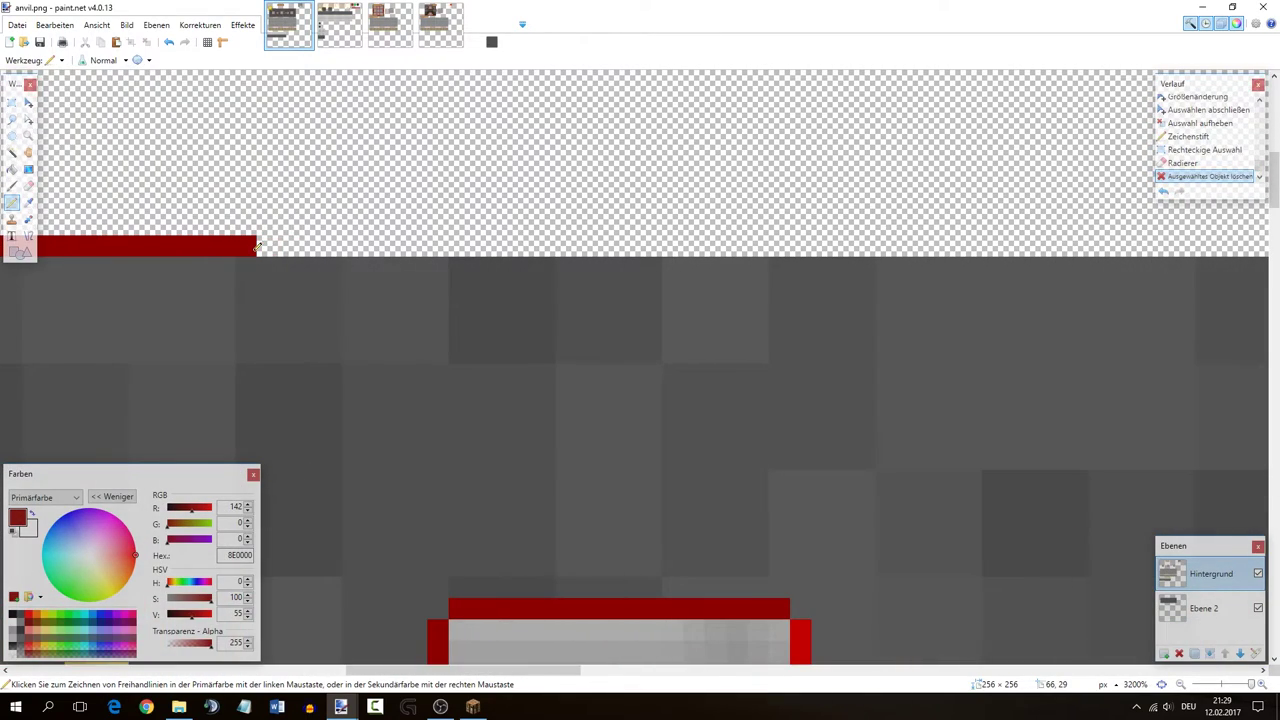
scroll(257, 246, "right", 15)
left_click_drag(257, 246, 380, 246)
scroll(258, 246, "right", 8)
left_click_drag(766, 670, 134, 670)
left_click_drag(396, 263, 396, 356)
scroll(396, 262, "down", 3)
scroll(396, 262, "down", 6)
scroll(480, 338, "up", 4)
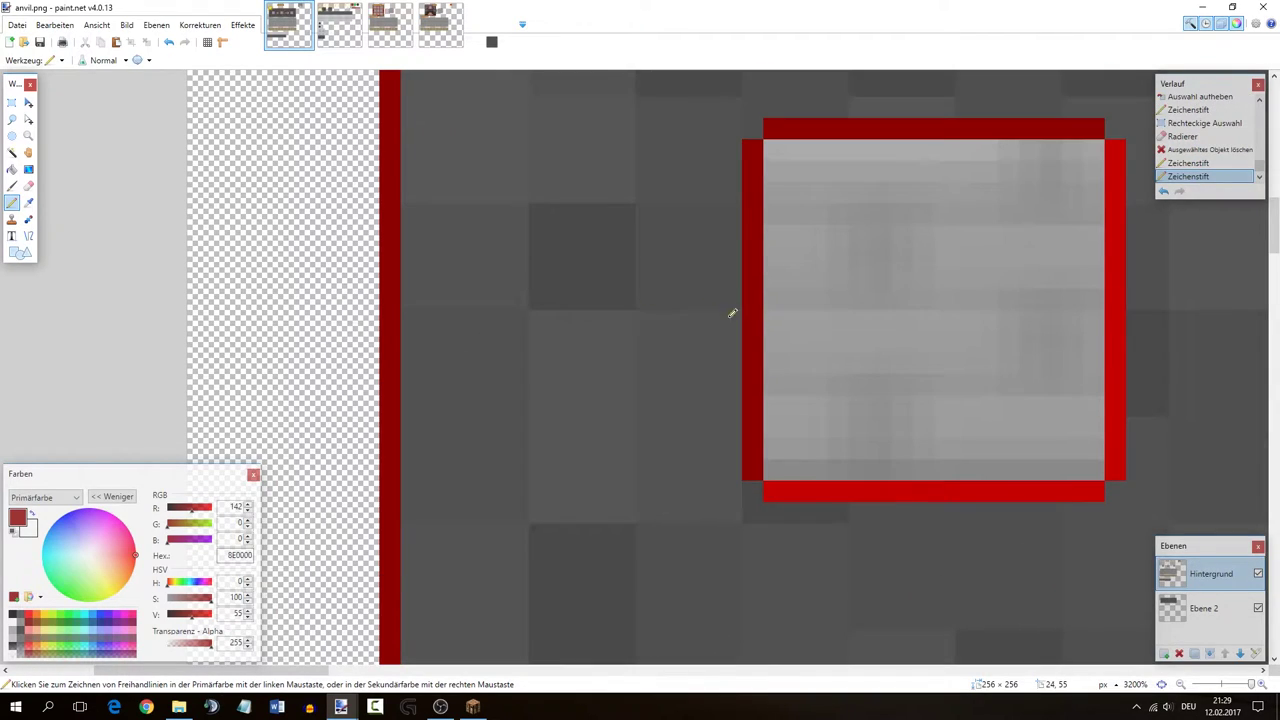
- Pick the bright red C40000 from the first slot's frame and draw the background's bottom and right borders with it
key("k")
left_click(807, 494)
scroll(600, 480, "down", 3)
scroll(417, 531, "right", 3)
mouse_move(410, 532)
left_mouse_down()
mouse_move(467, 515)
mouse_move(457, 503)
mouse_move(461, 557)
left_mouse_up()
scroll(417, 529, "right", 15)
scroll(455, 508, "up", 8)
scroll(457, 505, "up", 3)
- Delete the surplus border pixels at the top-right corner of the anvil background
key("s")
key("e")
key("Delete")
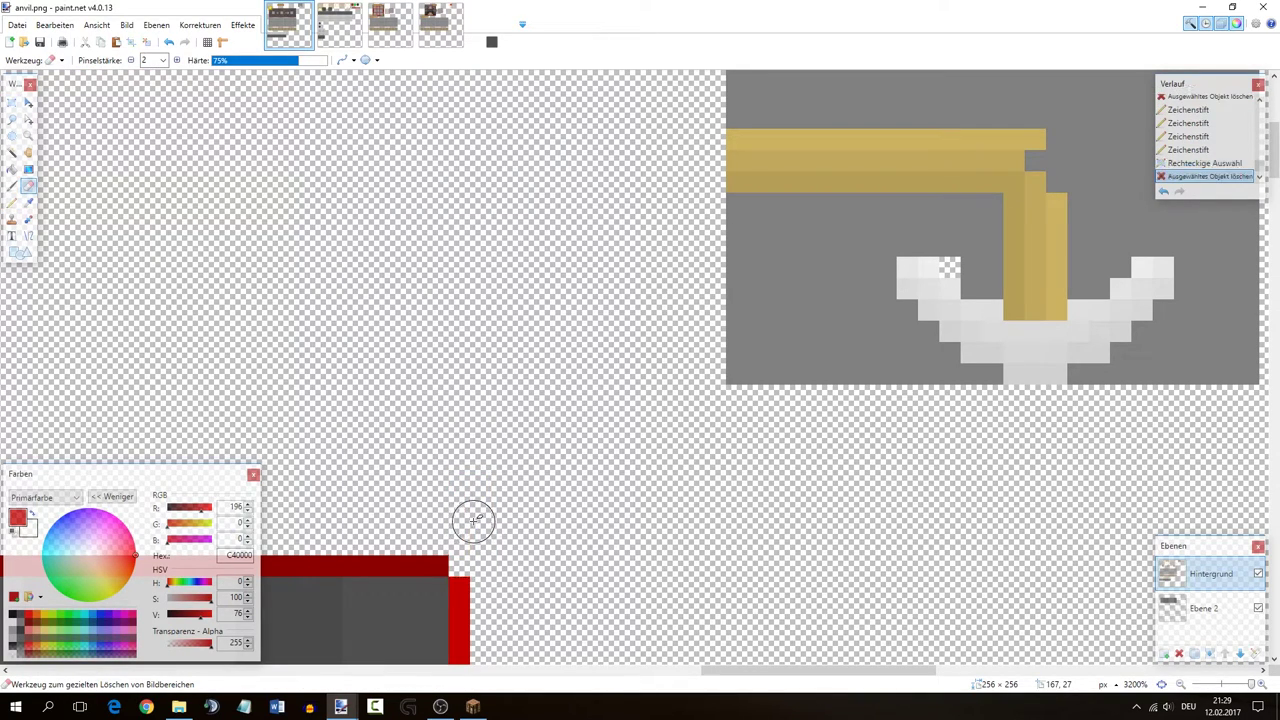
key("s")
- Select the grey area around the bent pickaxe arrow with a lower-tolerance Magic Wand and delete it
scroll(855, 292, "down", 6)
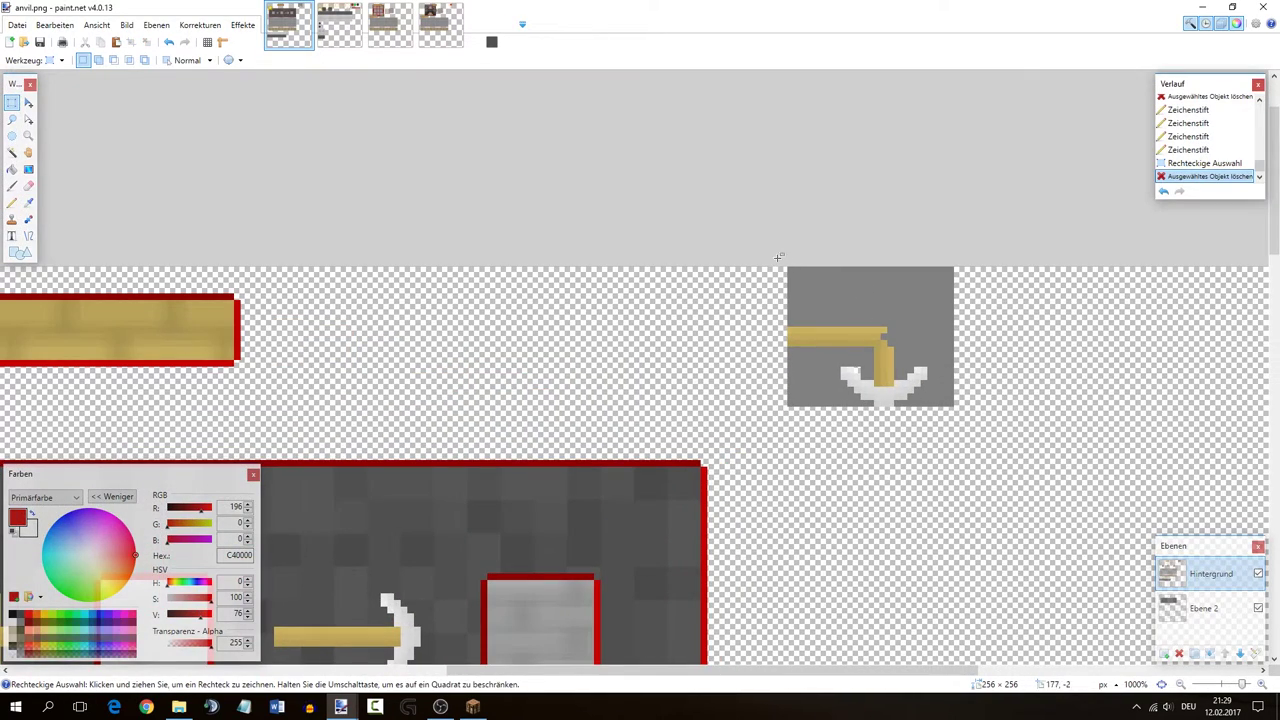
left_click_drag(777, 260, 955, 328)
left_click(845, 286)
key("s")
key("s")
key("s")
left_click(844, 310)
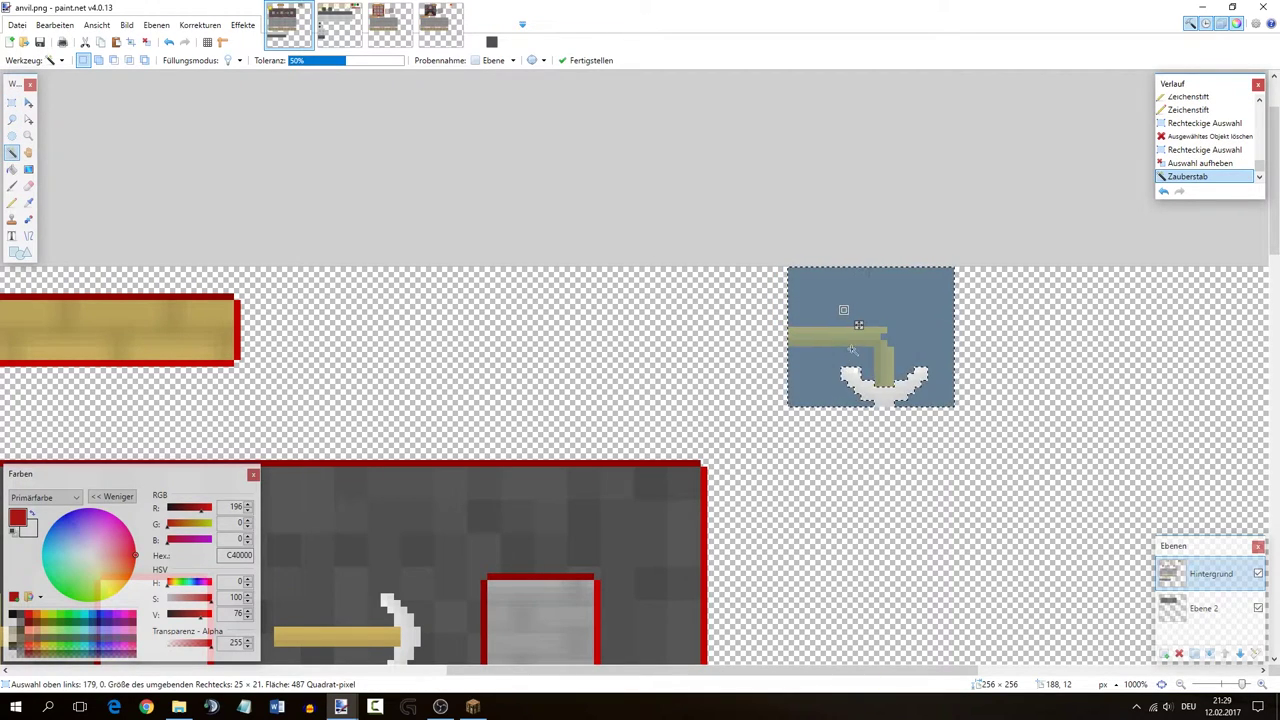
left_click(321, 63)
left_click(810, 370)
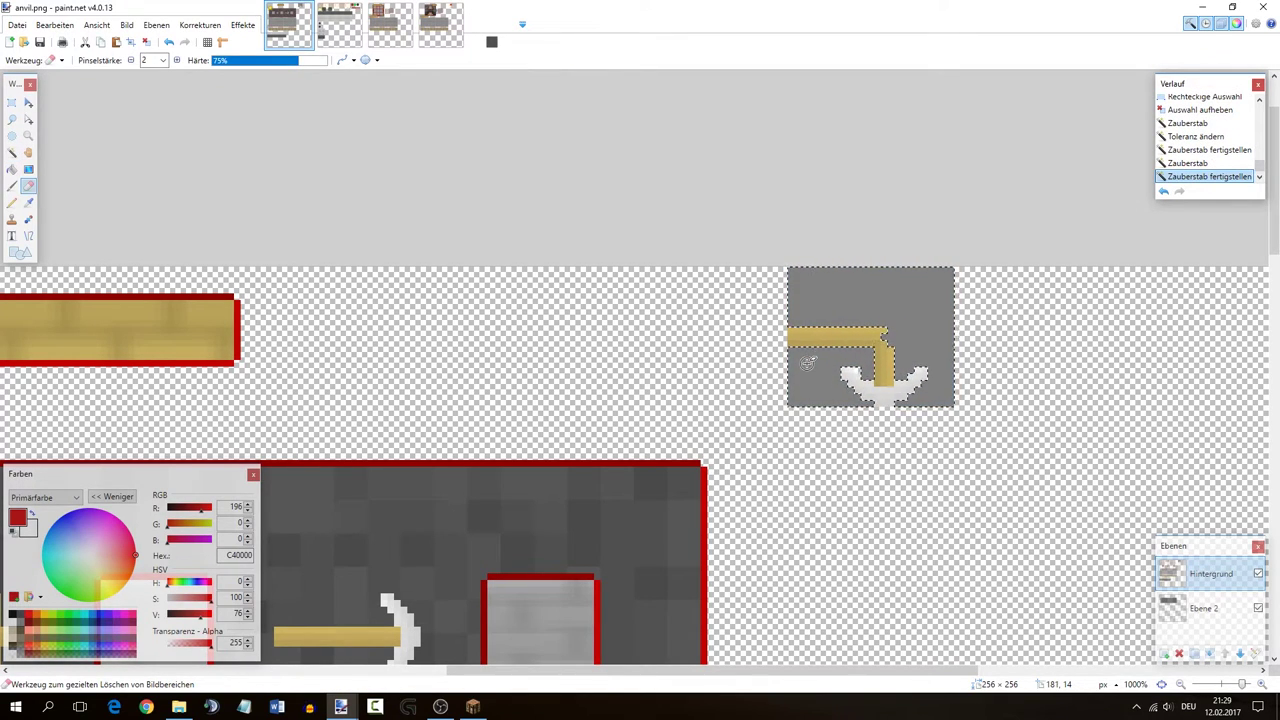
key("Delete")
key("s")
- Merge the Hintergrund layer down into Ebene 2 and save anvil.png
scroll(797, 355, "down", 9)
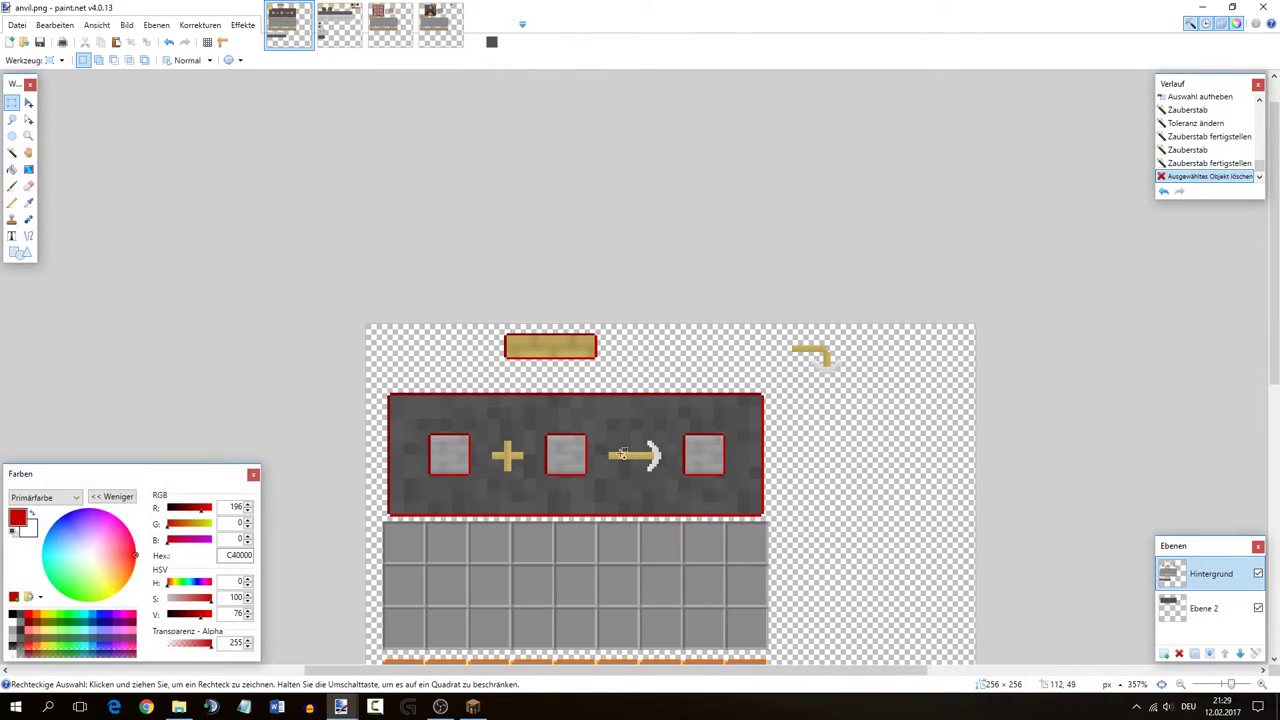
key("ctrl+s")
left_click(875, 112)
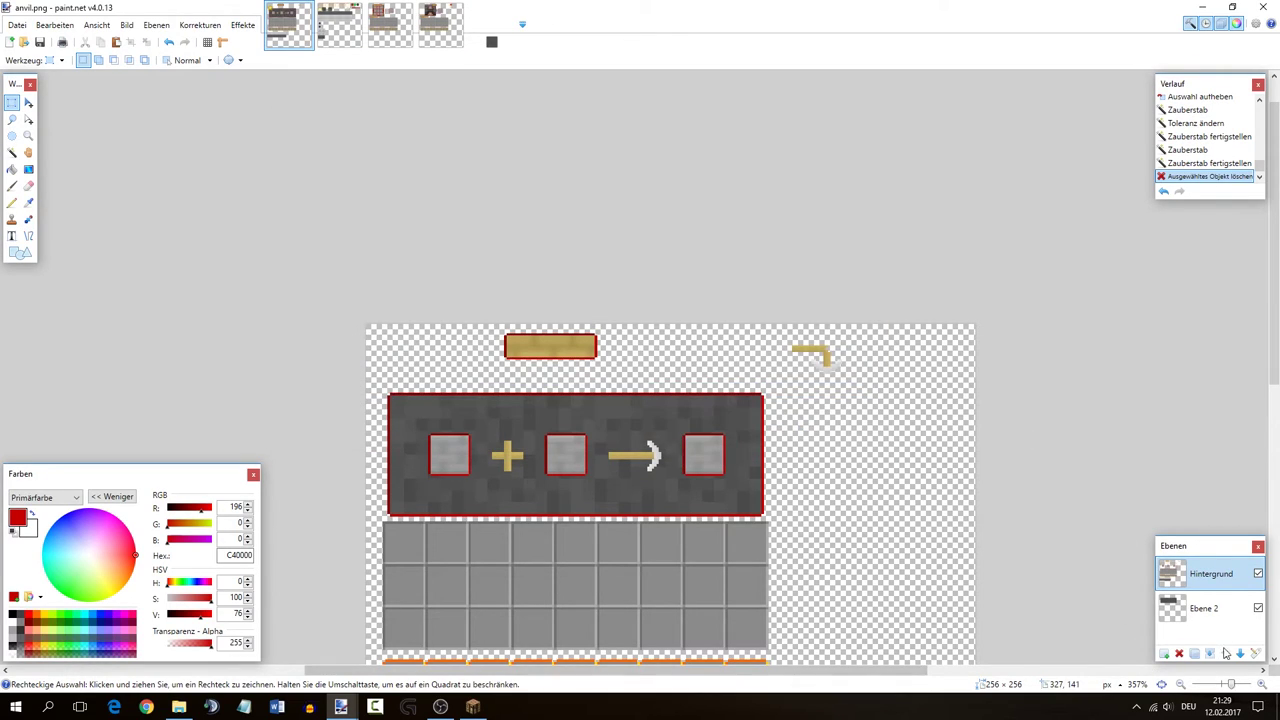
scroll(1011, 571, "down", 1)
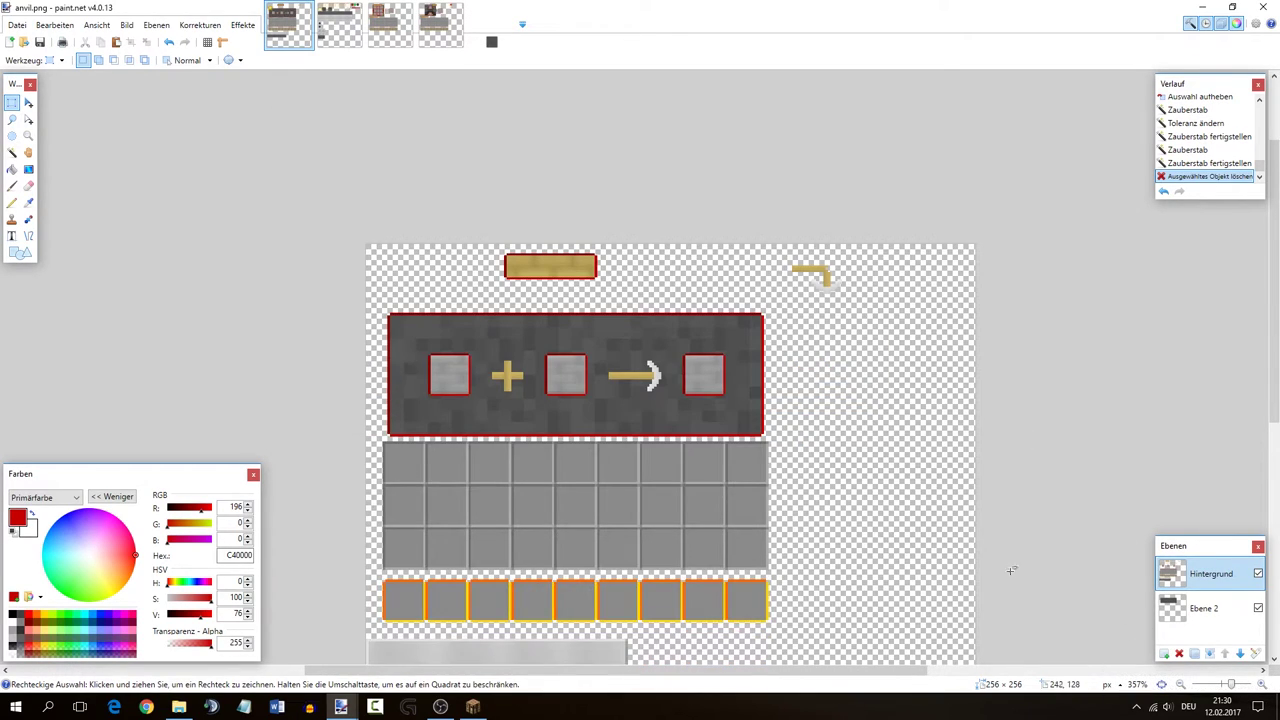
left_click(1209, 653)
- Switch to Minecraft, reload the resource packs and check the anvil screen with the iron axe in its first slot
left_click(473, 707)
key("Escape")
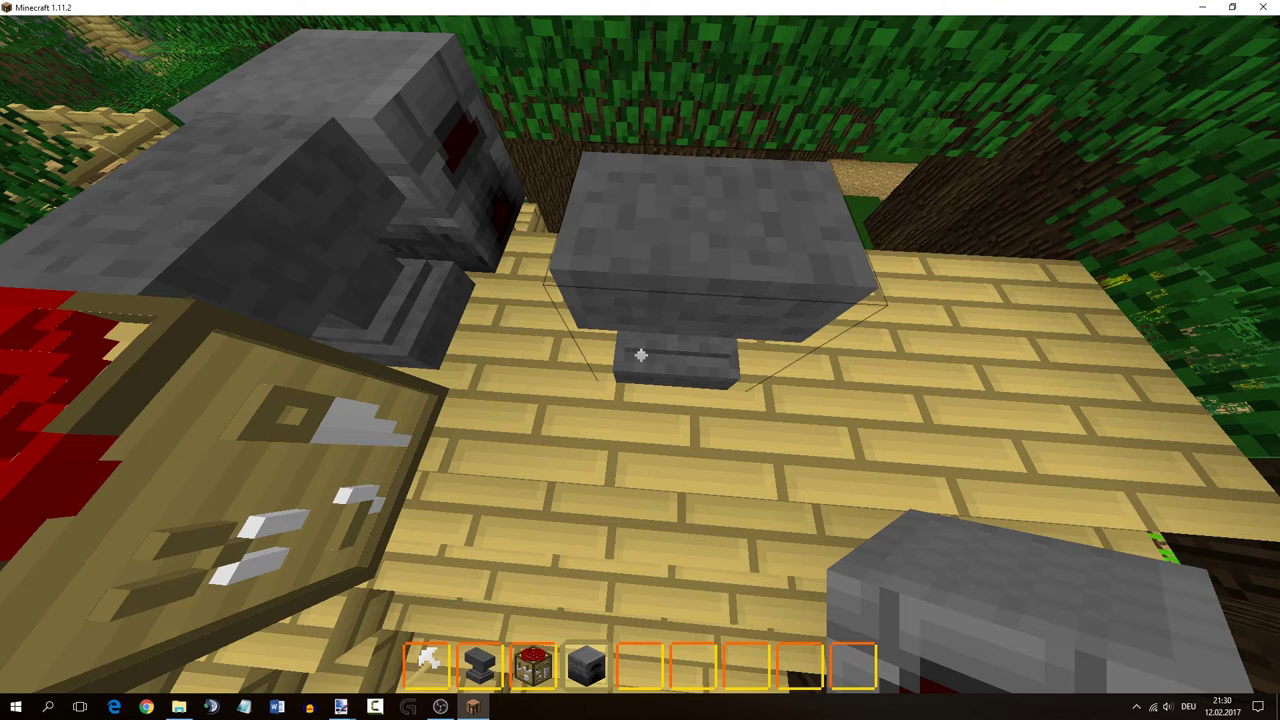
right_click(640, 355)
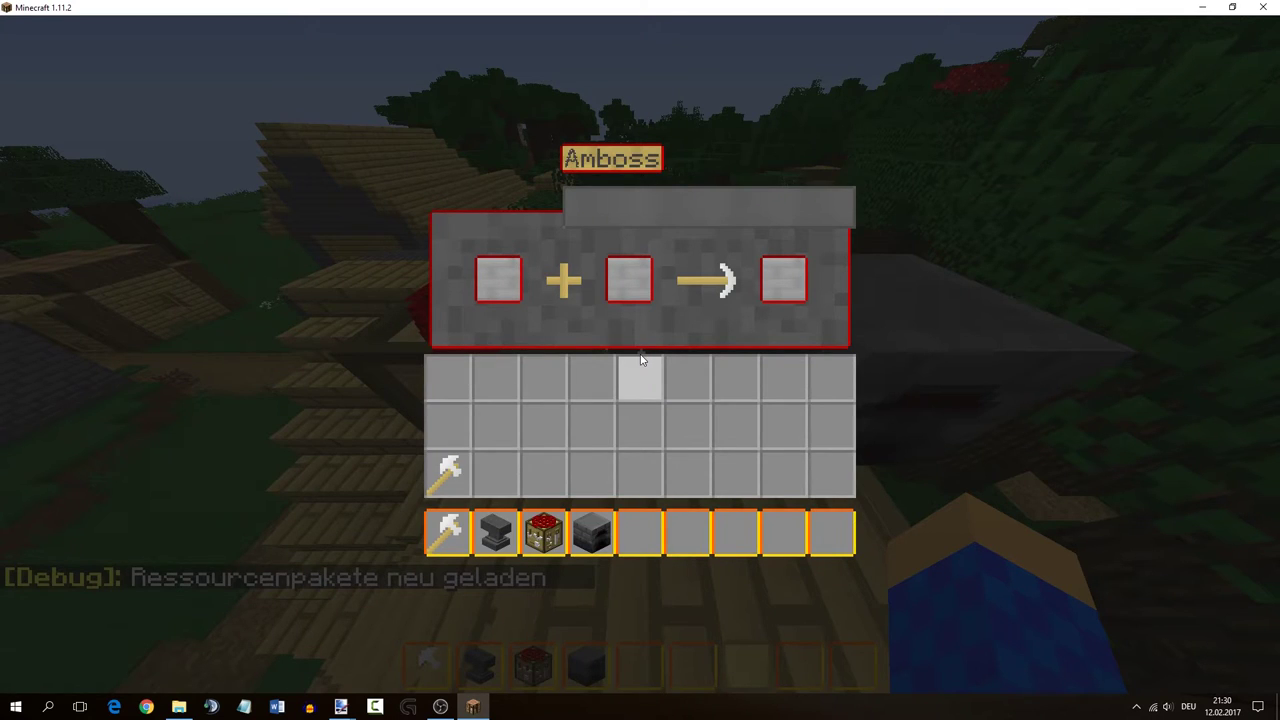
left_click(449, 472)
left_click(498, 282)
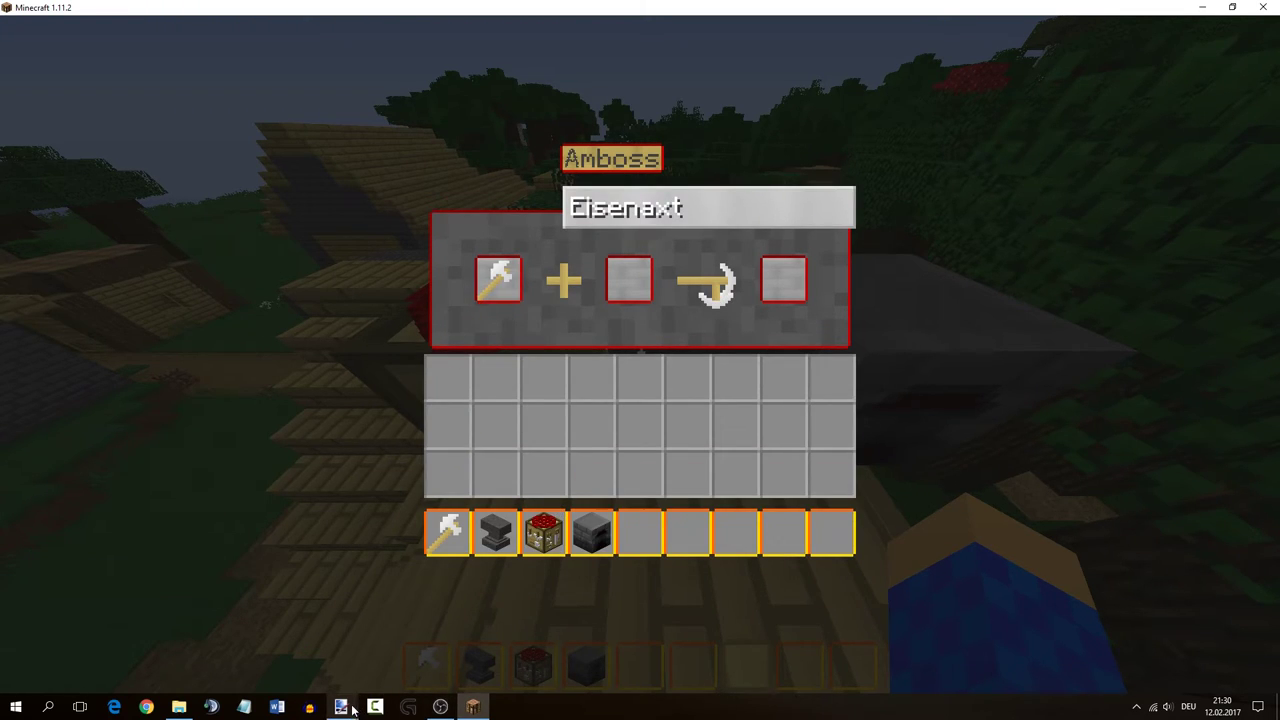
- Switch back to paint.net and select the 22 × 13 px background area around the straight pickaxe arrow, leaving out the arrow itself
mouse_move(341, 707)
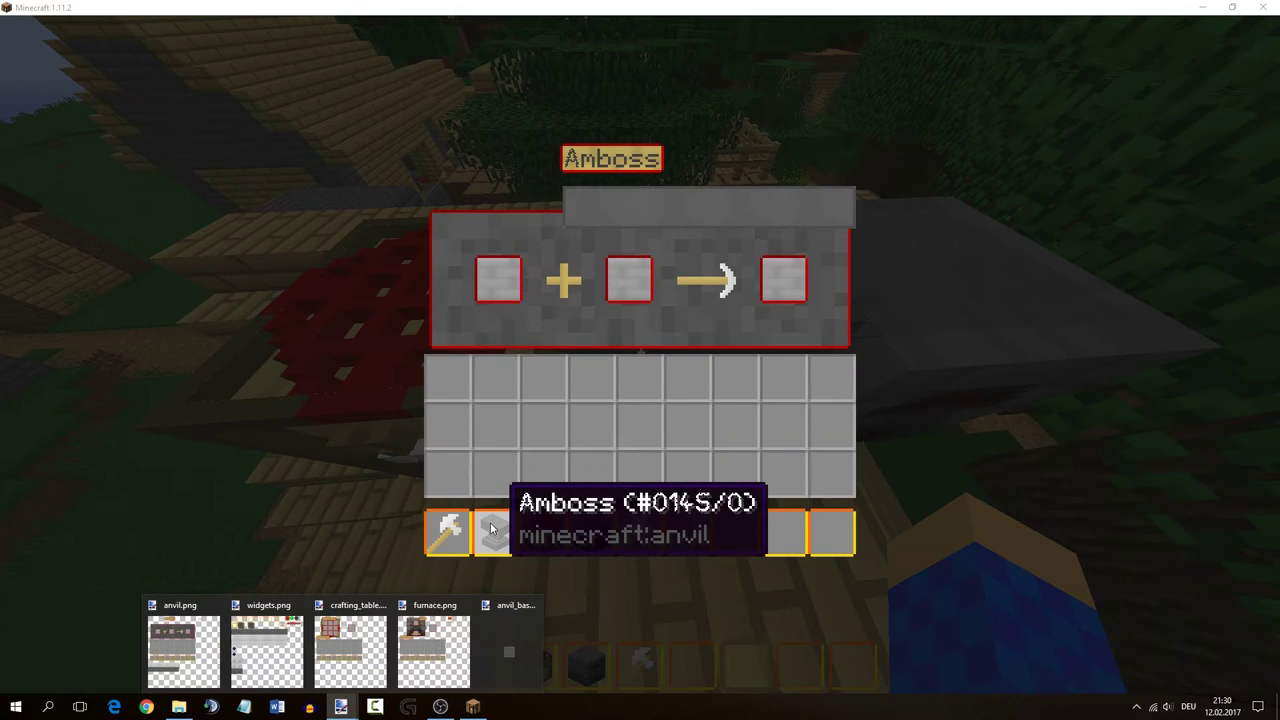
key("alt+Tab")
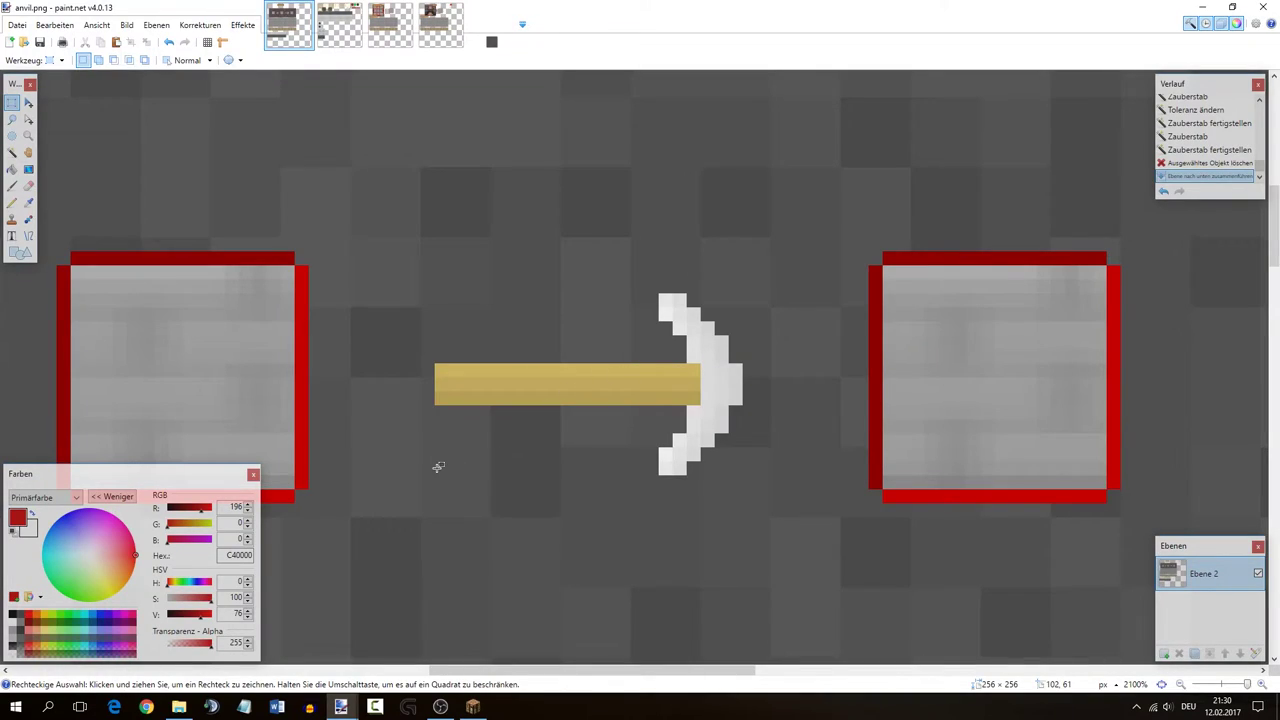
left_click_drag(442, 470, 674, 410)
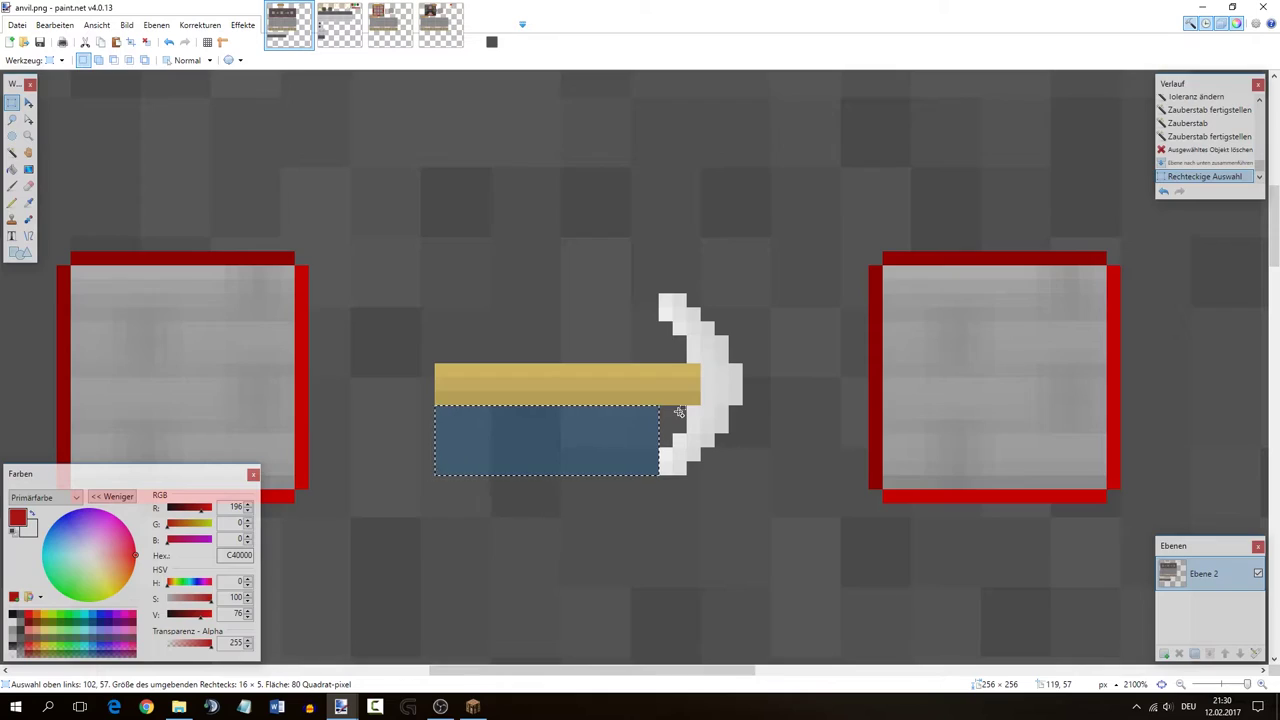
scroll(679, 412, "down", 3)
scroll(691, 405, "up", 3)
left_click_drag(650, 328, 478, 385)
left_click_drag(662, 345, 676, 374)
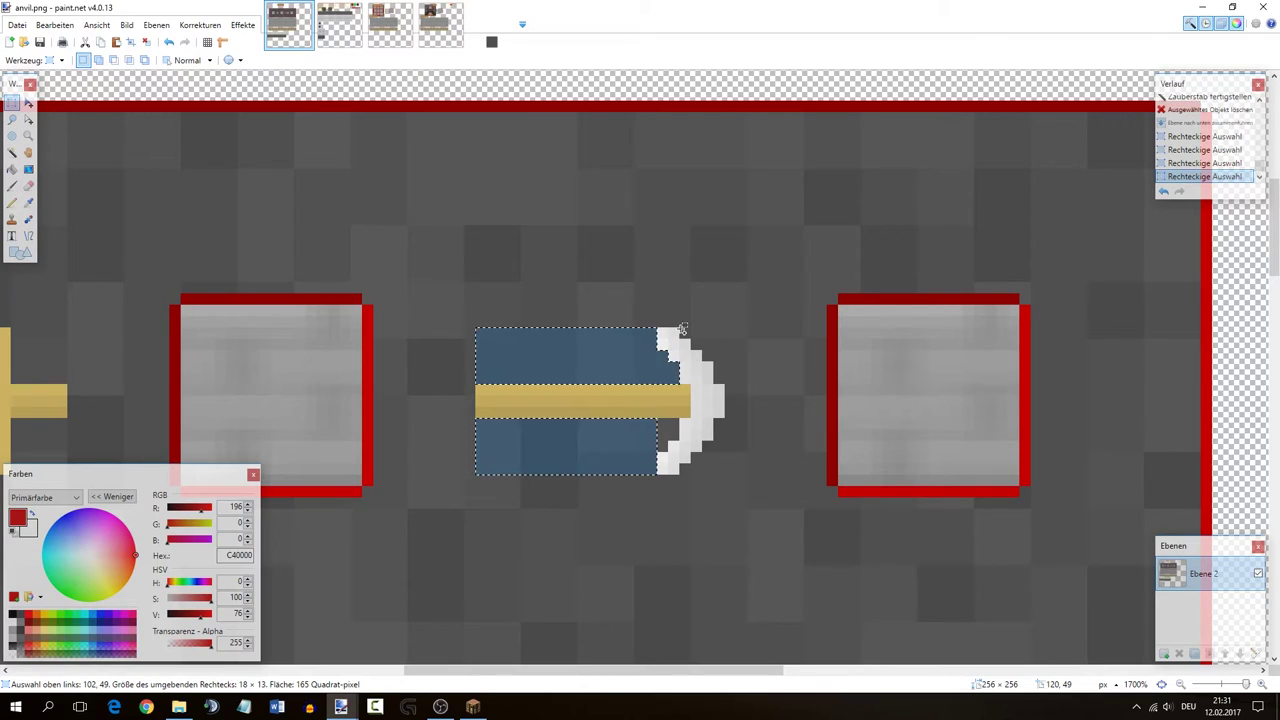
left_click_drag(692, 331, 724, 335)
left_click_drag(718, 340, 719, 378)
mouse_move(709, 342)
left_mouse_down()
mouse_move(707, 356)
mouse_move(697, 347)
left_mouse_up()
left_click_drag(661, 412, 706, 463)
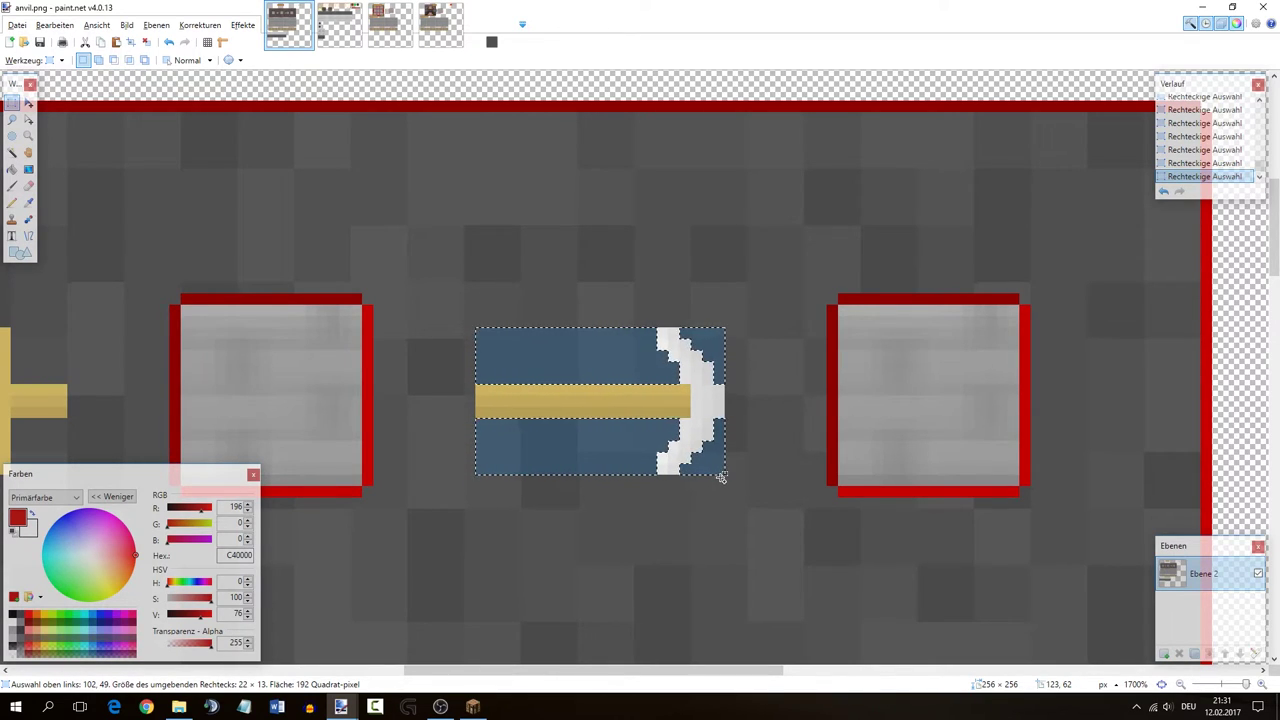
scroll(668, 451, "down", 8)
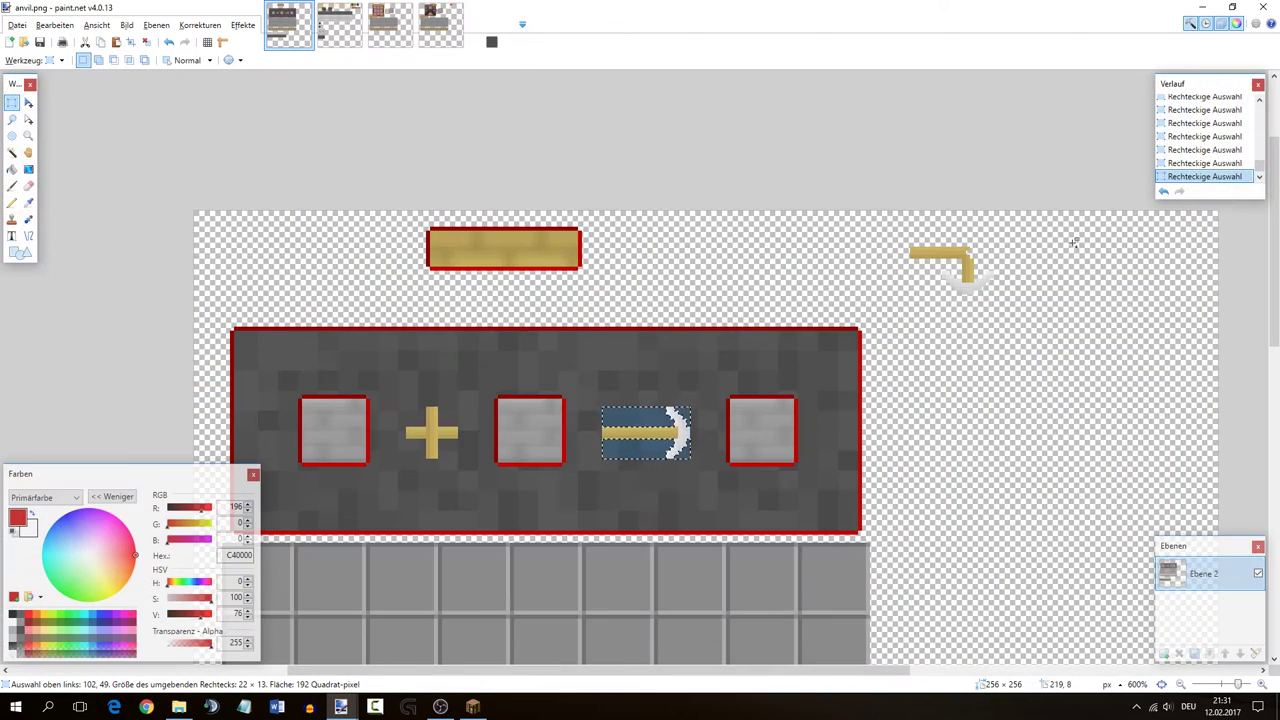
- Paste the copied background area into a new layer, align it with the bent pickaxe arrow and move that layer beneath the arrow
scroll(1068, 245, "up", 9)
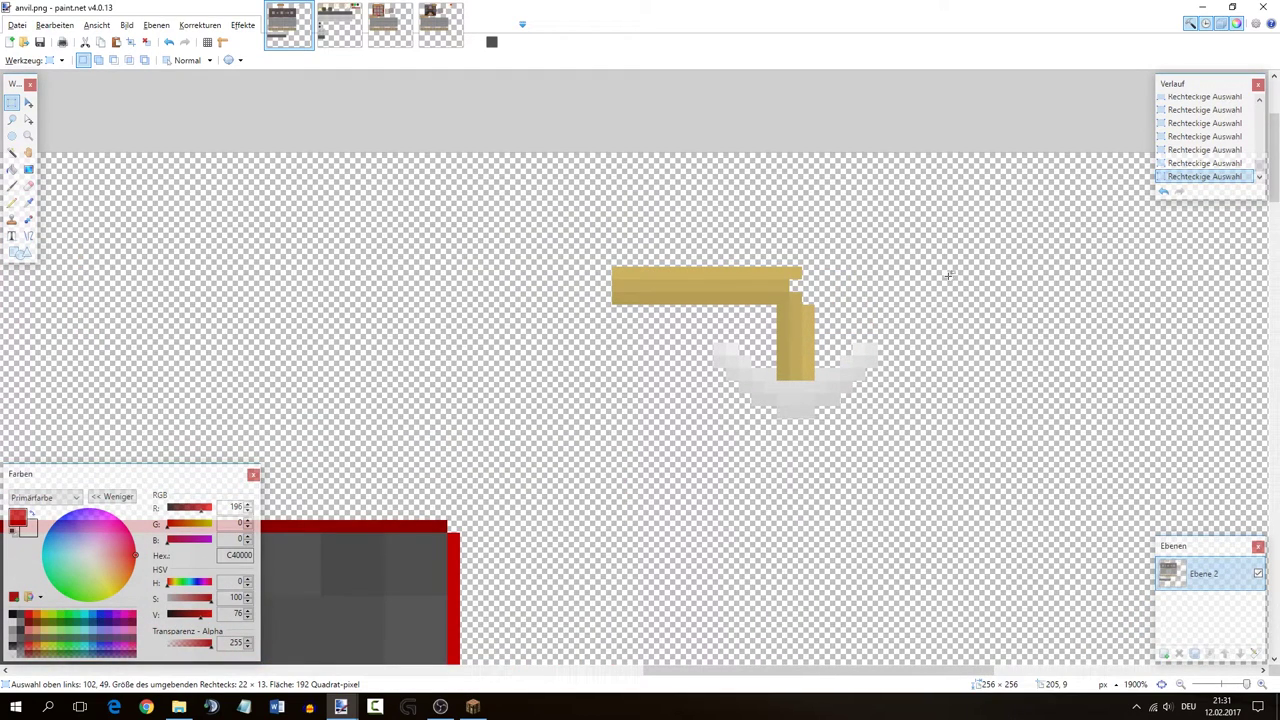
key("ctrl+shift+v")
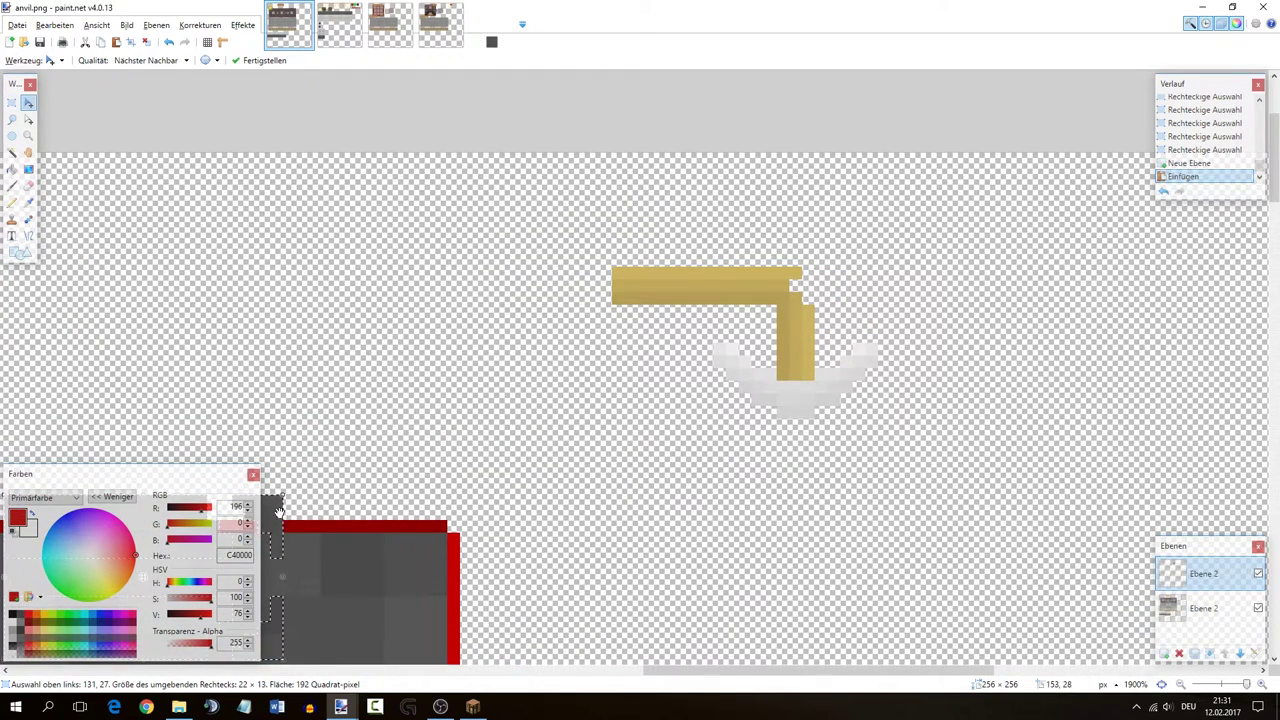
left_click_drag(269, 514, 880, 218)
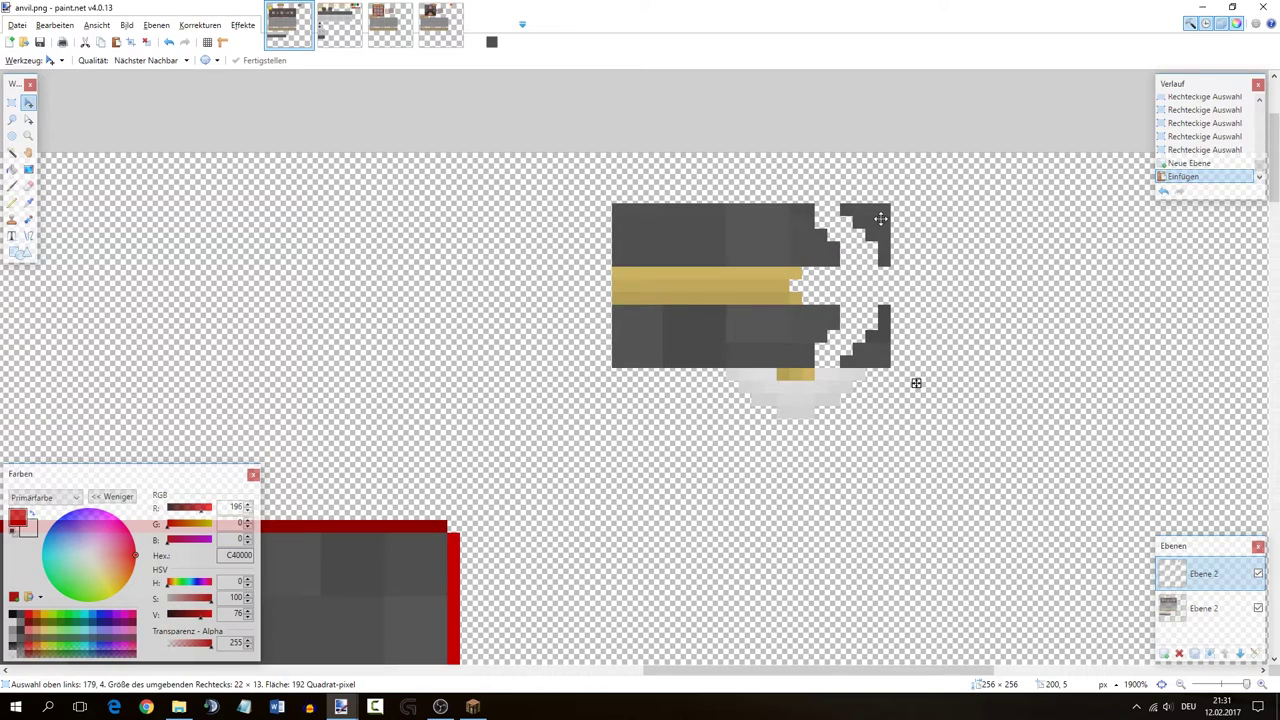
left_click(1240, 653)
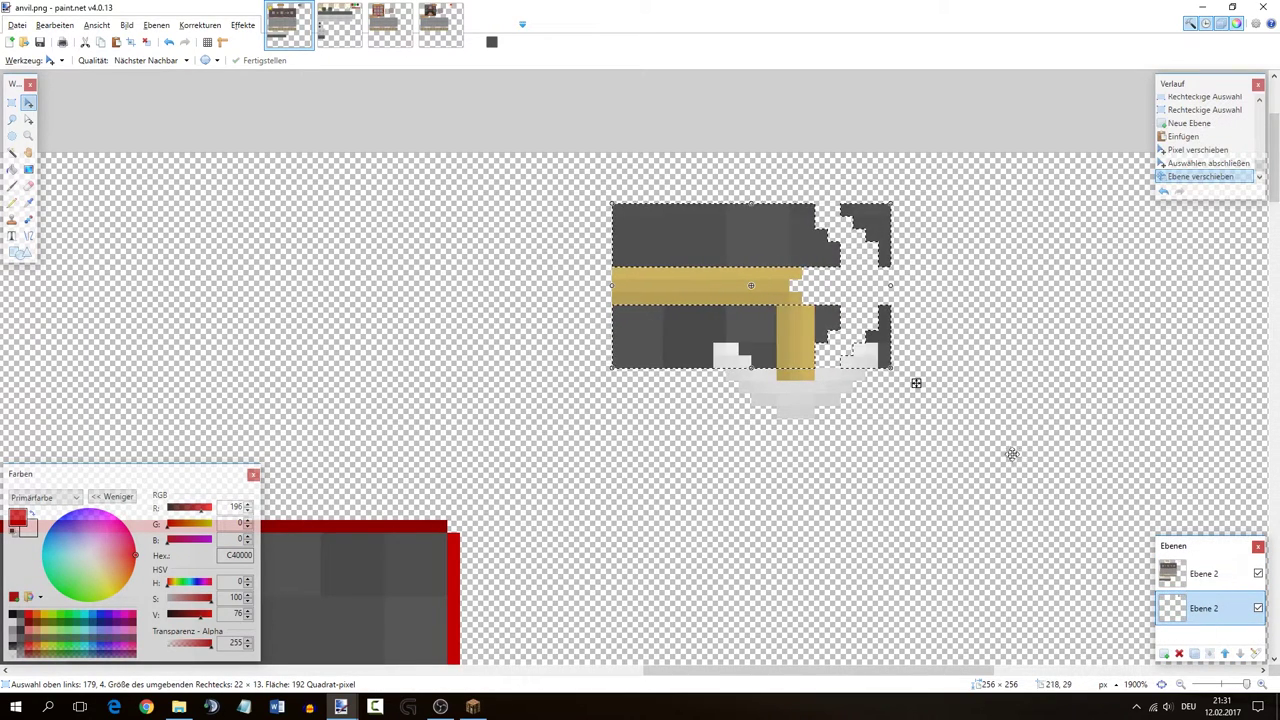
- Delete the pasted background pixels beneath the bent handle (3 × 5 px) and beneath the pickaxe head's right tip
key("s")
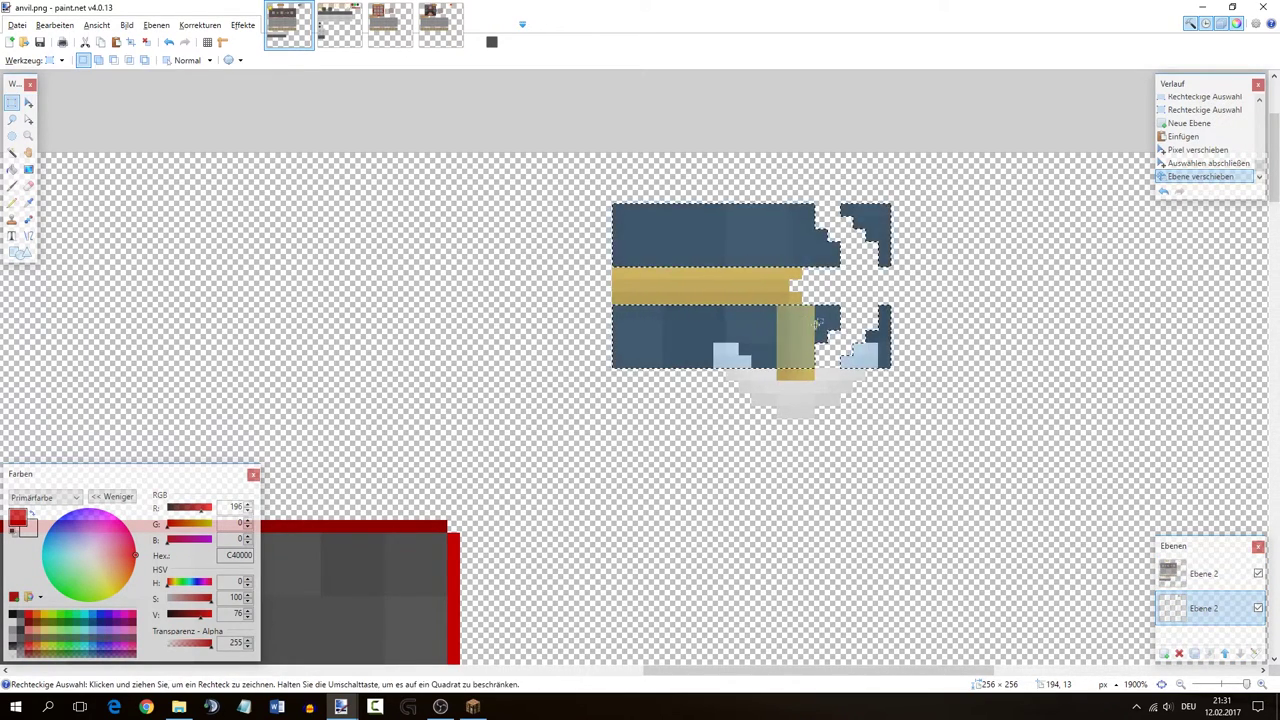
left_click_drag(777, 305, 810, 372)
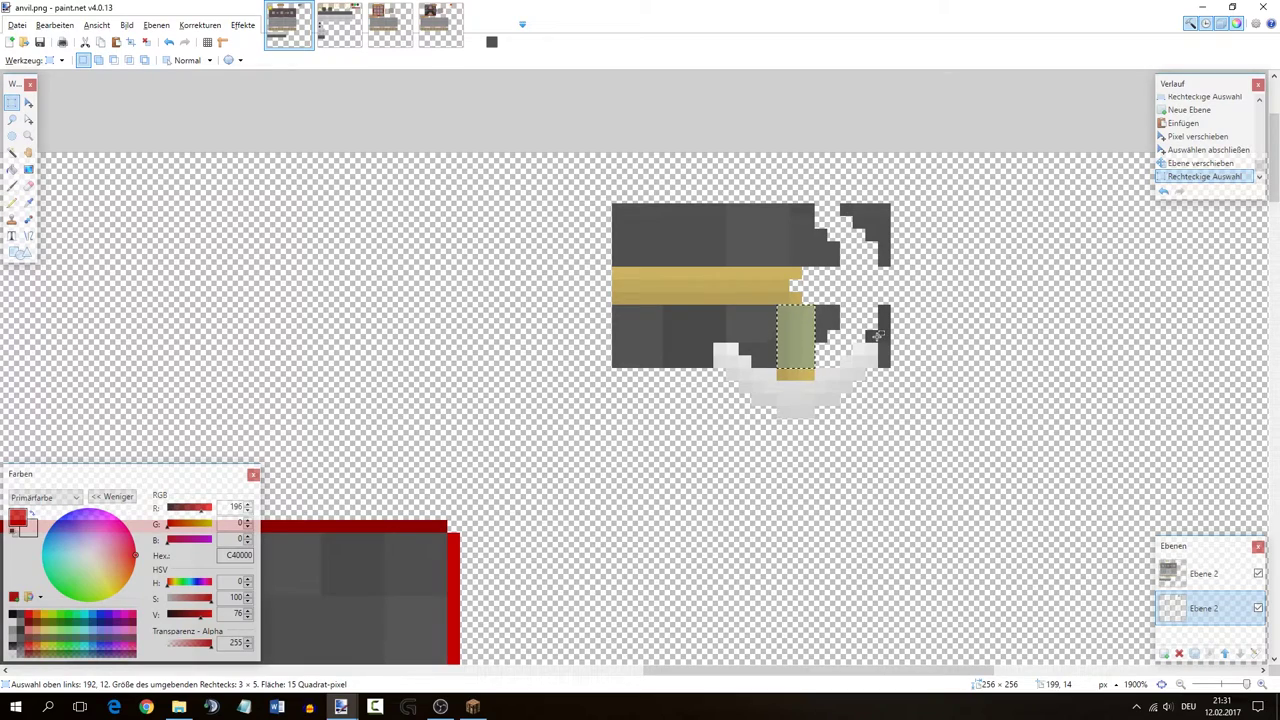
left_click_drag(872, 349, 845, 359)
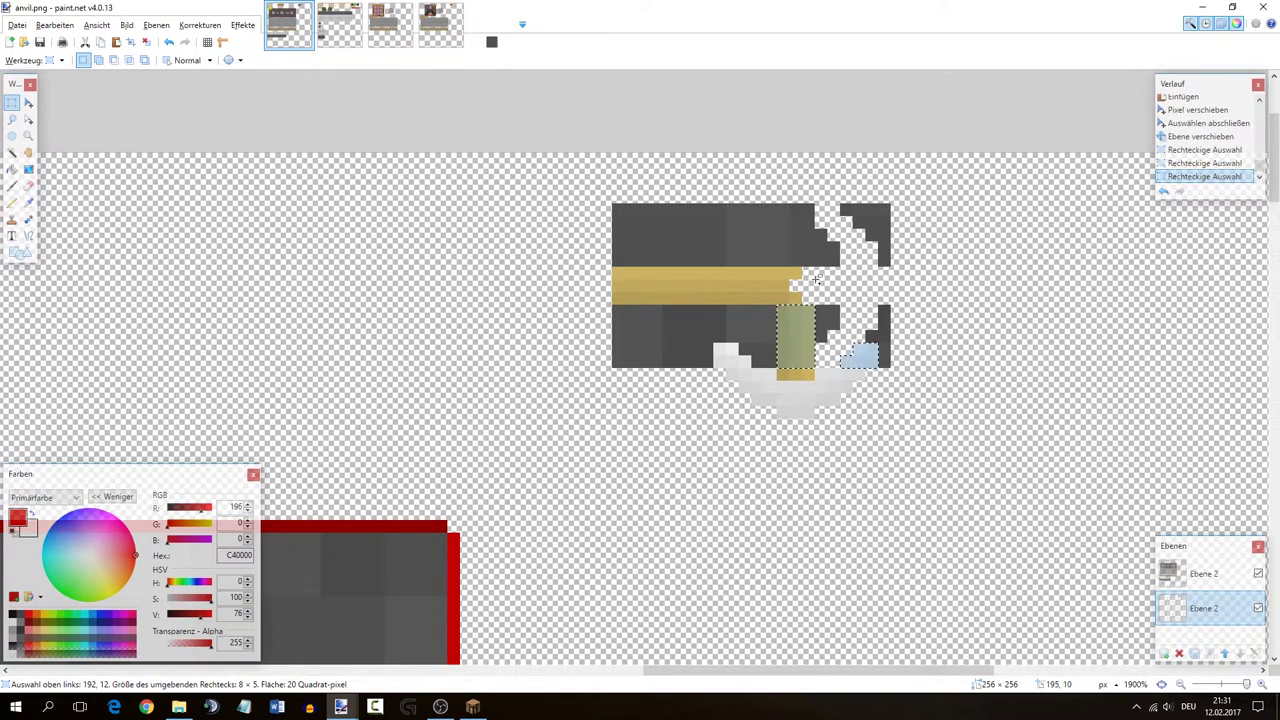
key("e")
key("Delete")
scroll(858, 338, "up", 2)
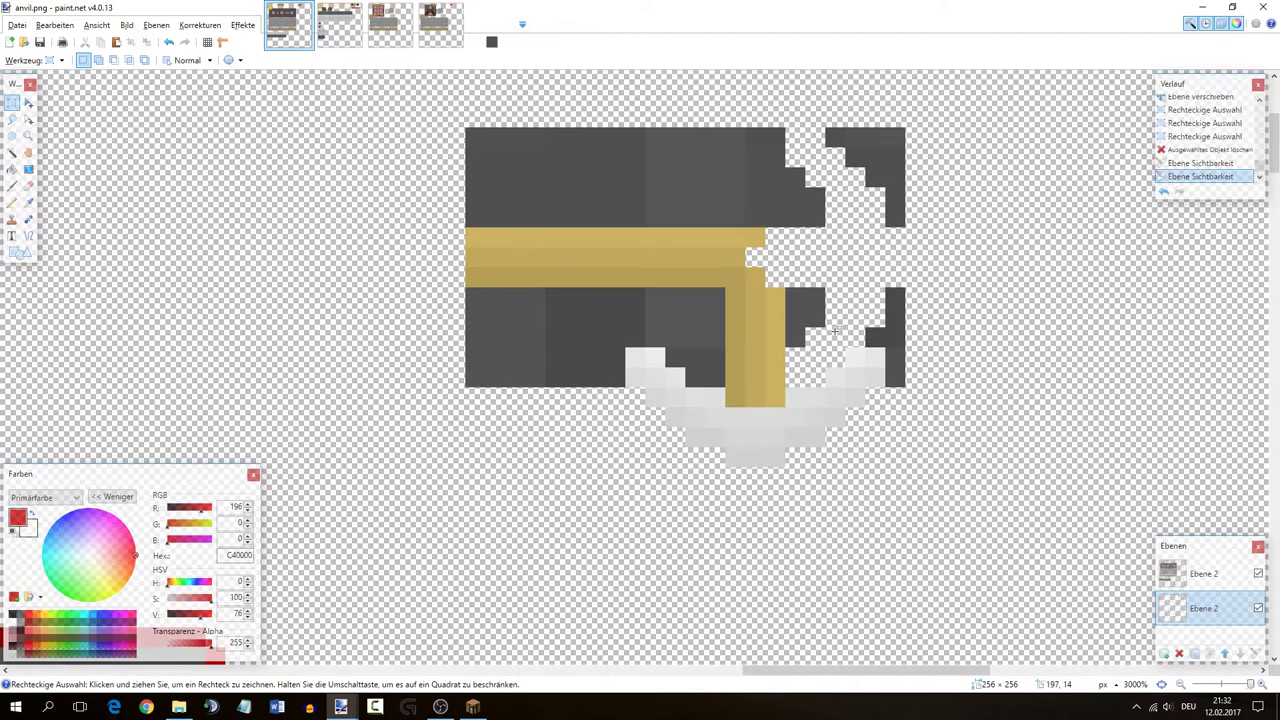
scroll(835, 331, "up", 1)
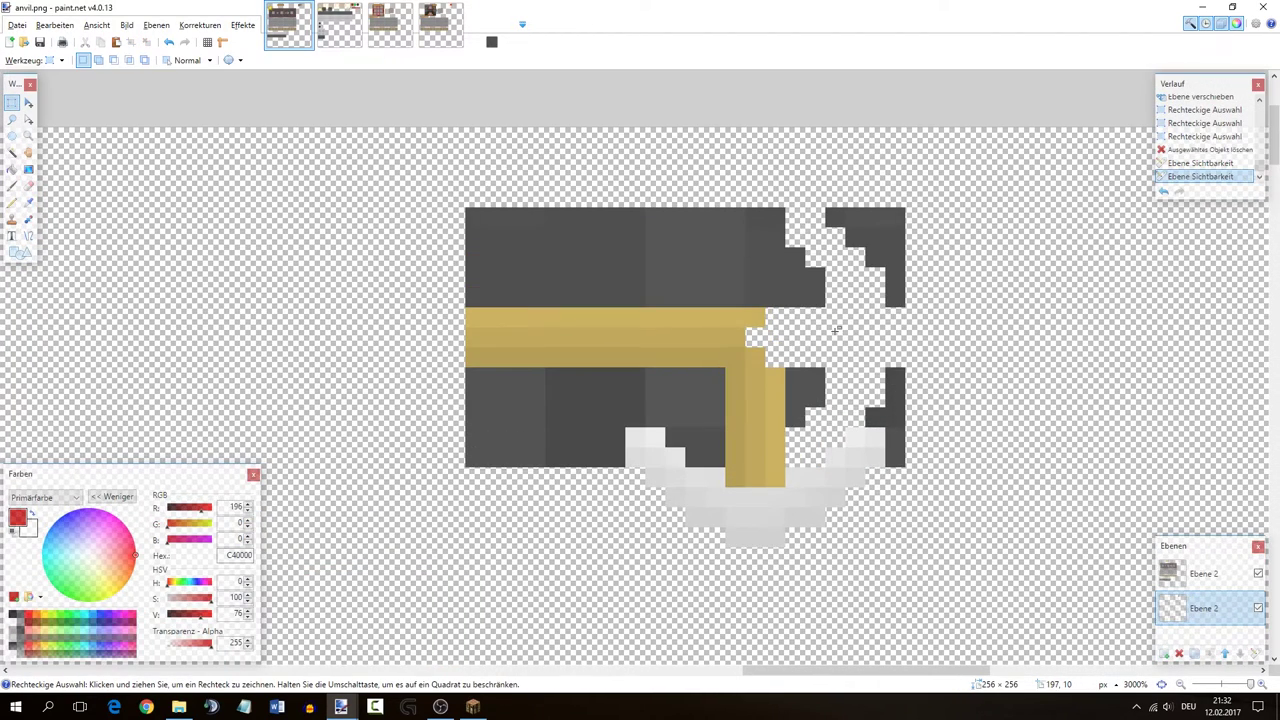
key("k")
left_click(793, 270)
mouse_move(797, 214)
left_mouse_down()
mouse_move(838, 258)
mouse_move(815, 258)
mouse_move(839, 296)
left_mouse_up()
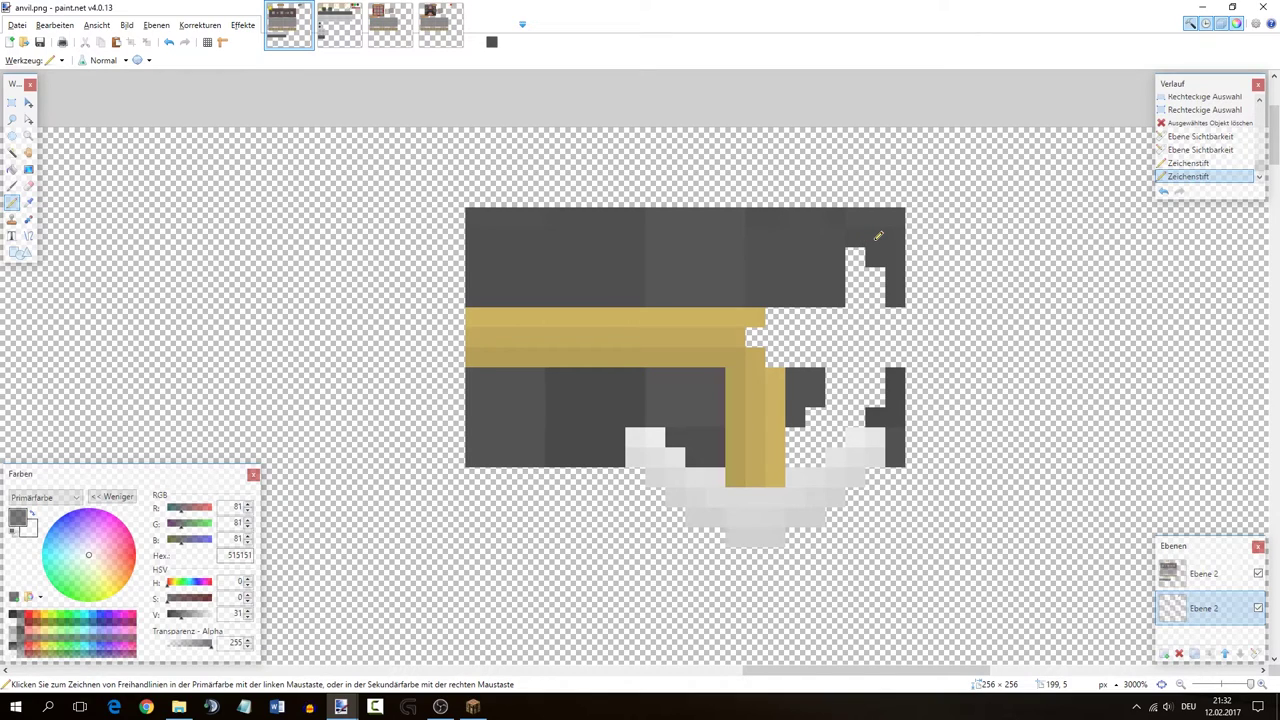
key("ctrl+z")
key("ctrl+z")
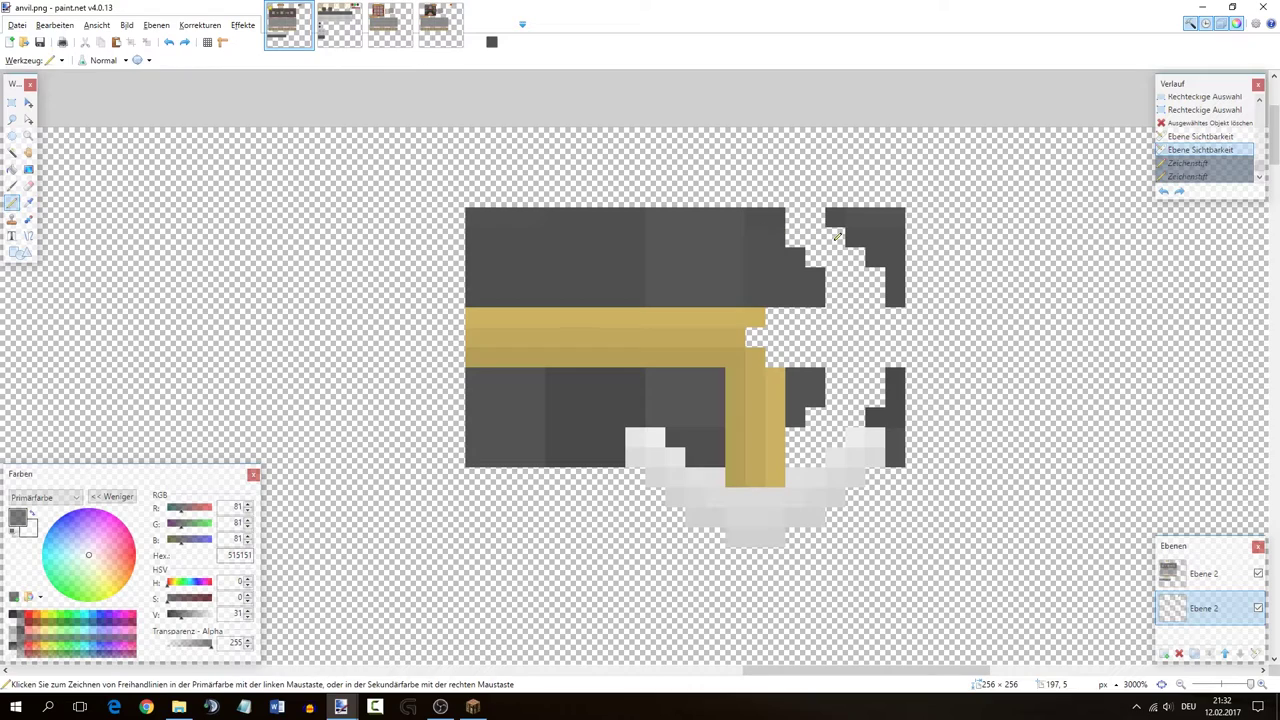
- Fill the transparent gap in the background above the bent arrow with the Pencil, using greys picked from adjoining tiles, including 4F4F4F
mouse_move(790, 233)
left_mouse_down()
mouse_move(818, 237)
mouse_move(835, 300)
left_mouse_up()
left_click(815, 256)
key("k")
left_click(839, 220)
mouse_move(822, 213)
left_mouse_down()
mouse_move(876, 236)
mouse_move(855, 238)
mouse_move(871, 244)
mouse_move(857, 265)
mouse_move(864, 291)
mouse_move(875, 275)
mouse_move(901, 317)
mouse_move(815, 305)
mouse_move(899, 312)
mouse_move(858, 312)
left_mouse_up()
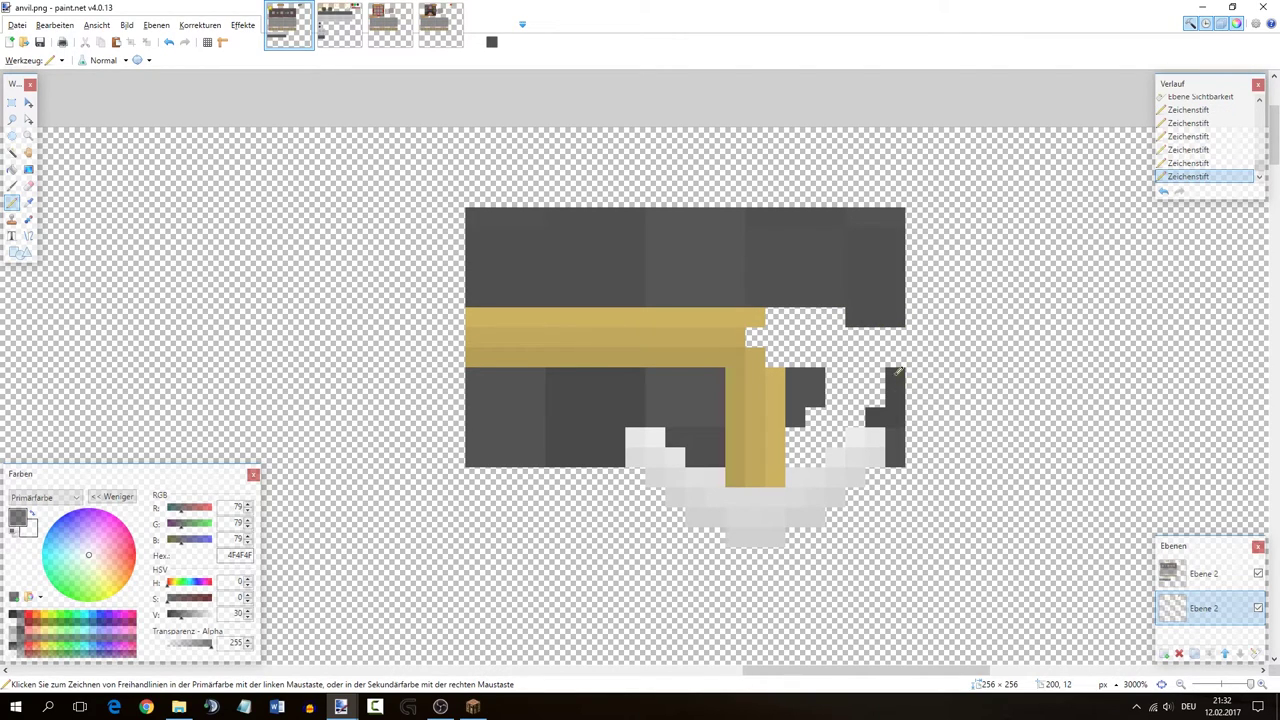
- Measure the background tiles above the bent handle and one tile in the main panel with rectangular selections to compare their heights
key("s")
left_click_drag(750, 212, 767, 293)
left_click_drag(648, 210, 671, 292)
left_click(584, 258)
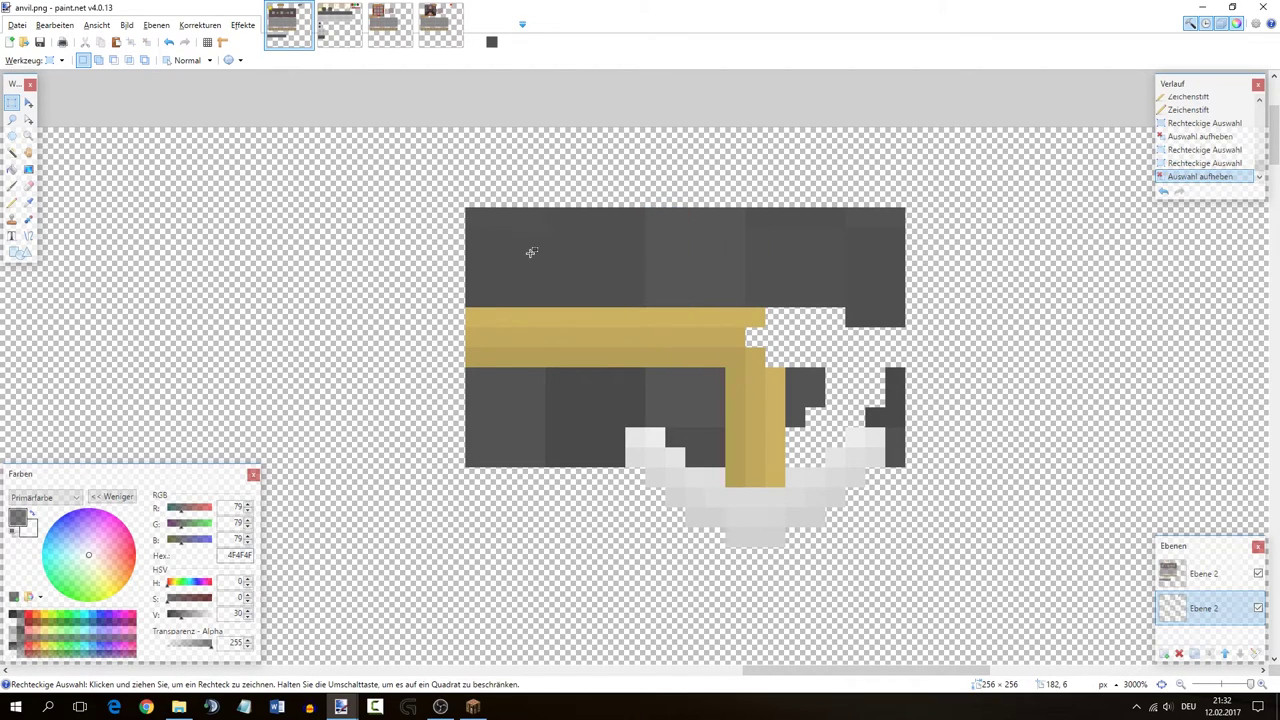
scroll(494, 229, "down", 5)
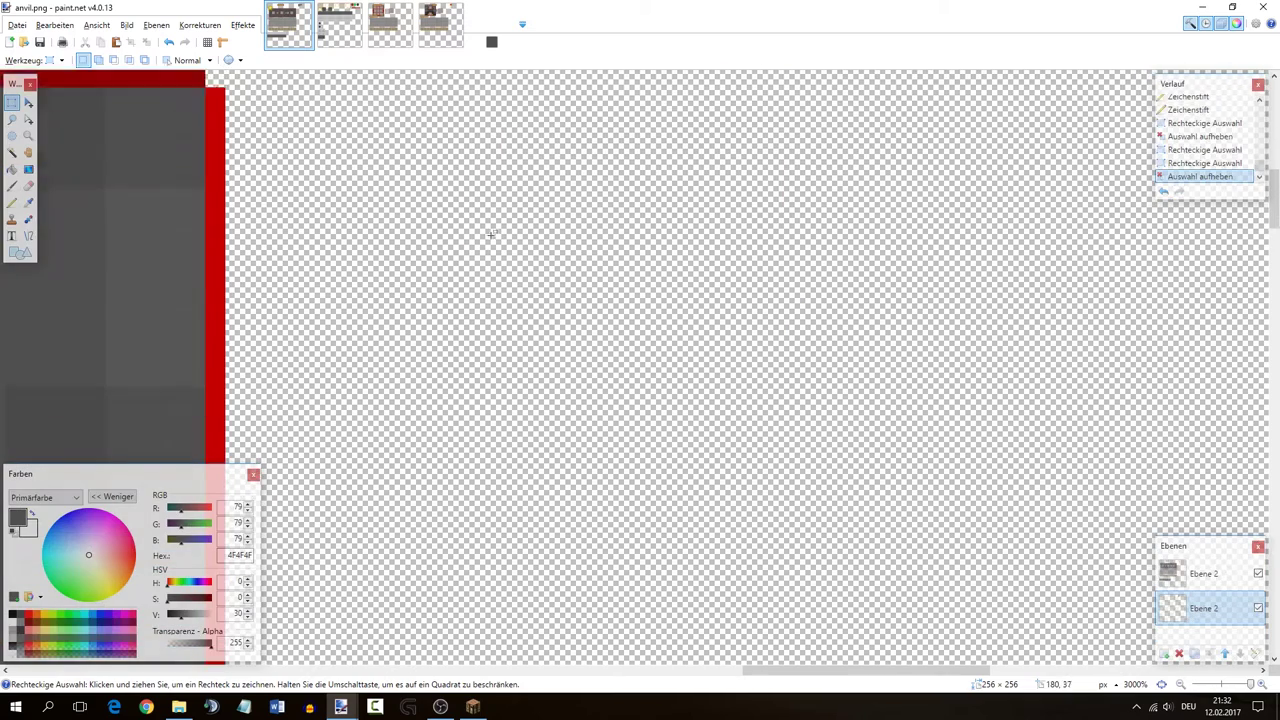
left_click_drag(110, 309, 124, 374)
scroll(600, 280, "up", 5)
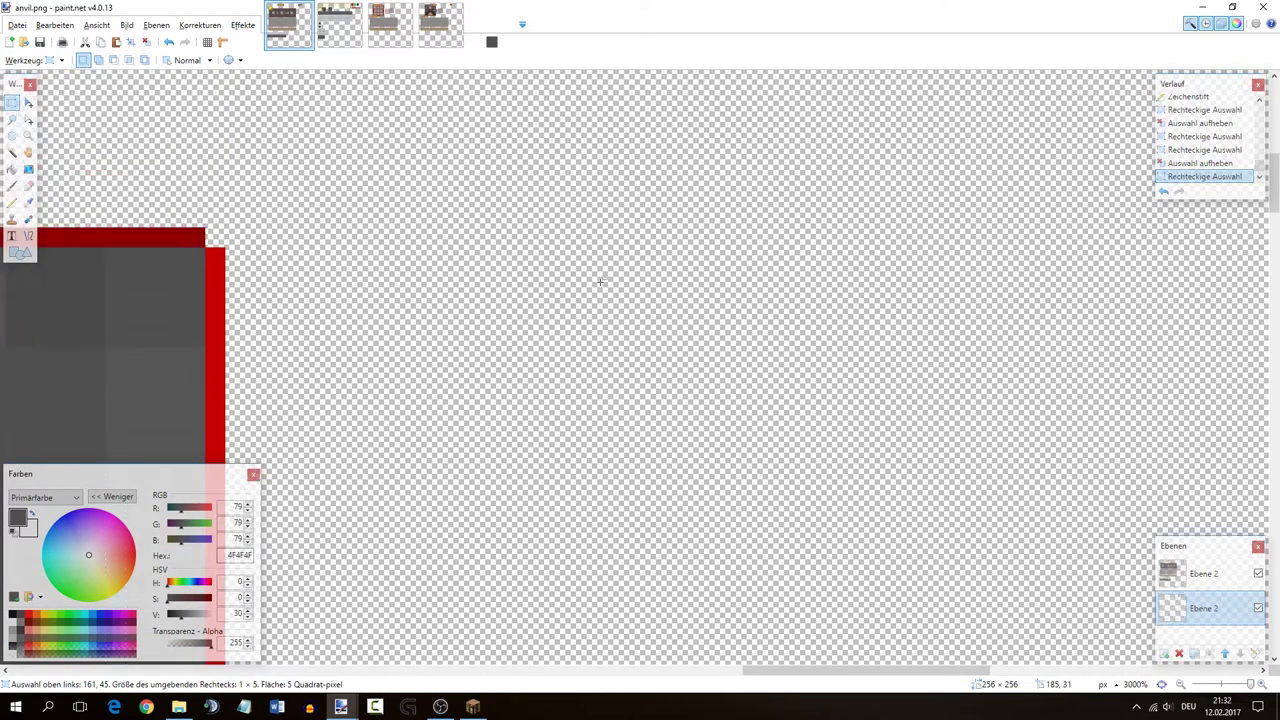
- Extend the background tile beside the bent handle by copying its lowest 4 × 1 px strip one row down, then deselect
left_click(836, 382)
left_click_drag(836, 382, 766, 369)
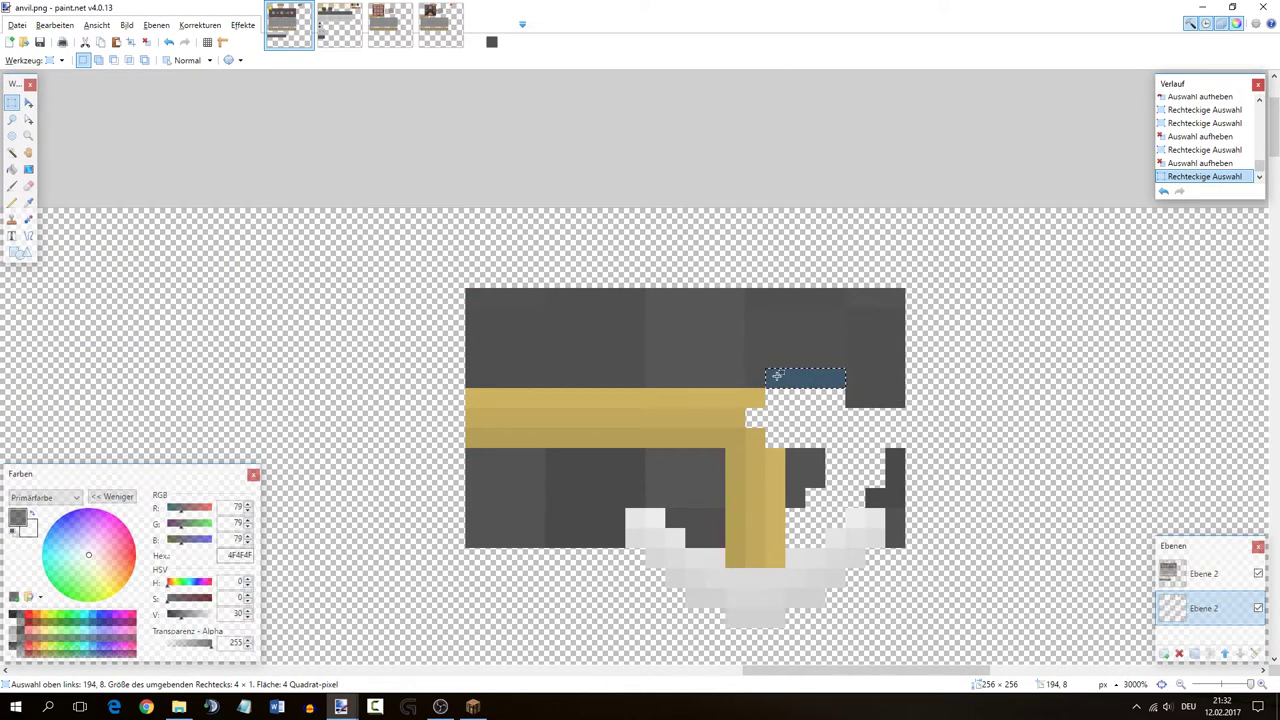
key("m")
left_click(804, 410)
key("s")
left_click(870, 419)
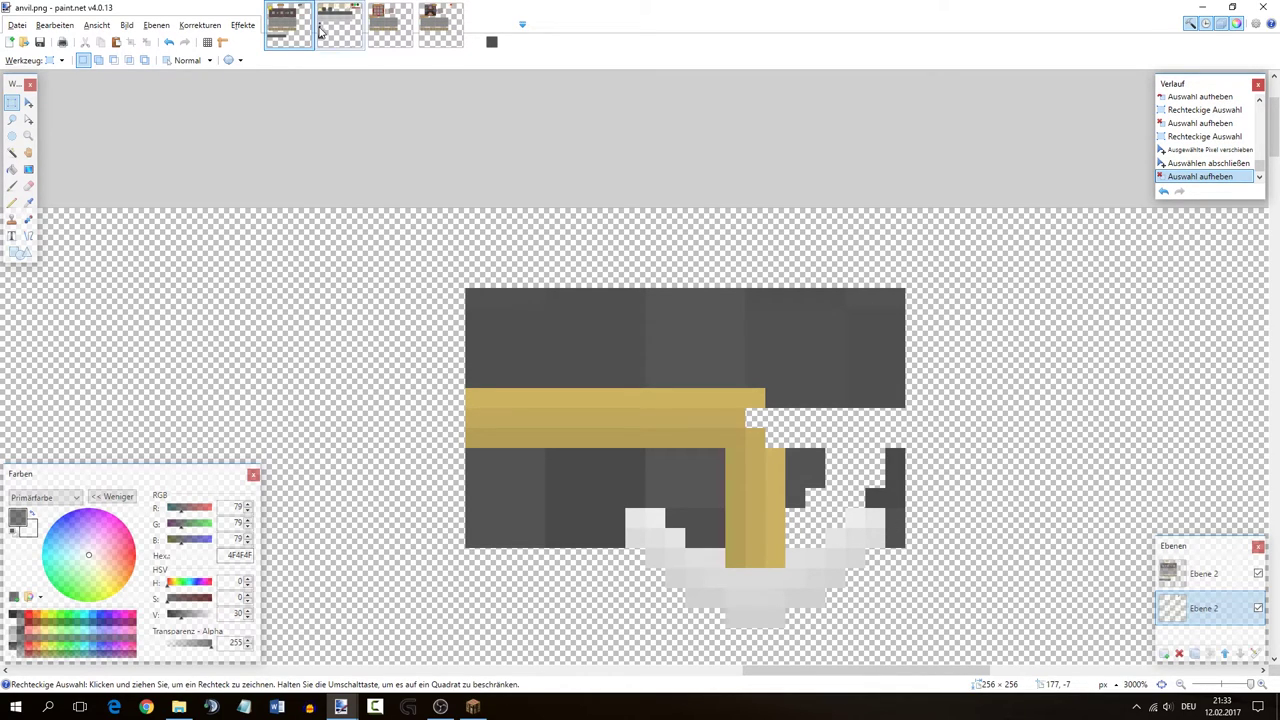
- Fill the transparent gap between the bent handle and the background's right edge with the Pencil, using tile greys including 494949
scroll(500, 349, "down", 12)
scroll(500, 349, "down", 2)
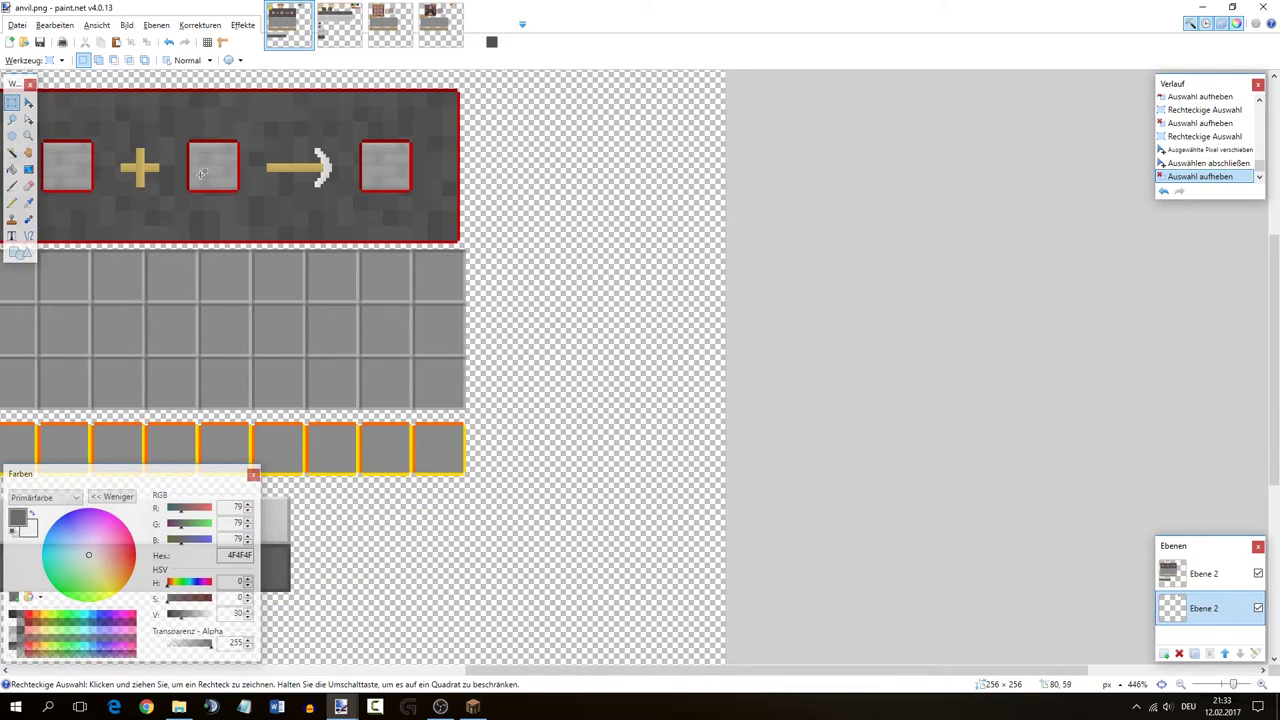
scroll(500, 349, "up", 14)
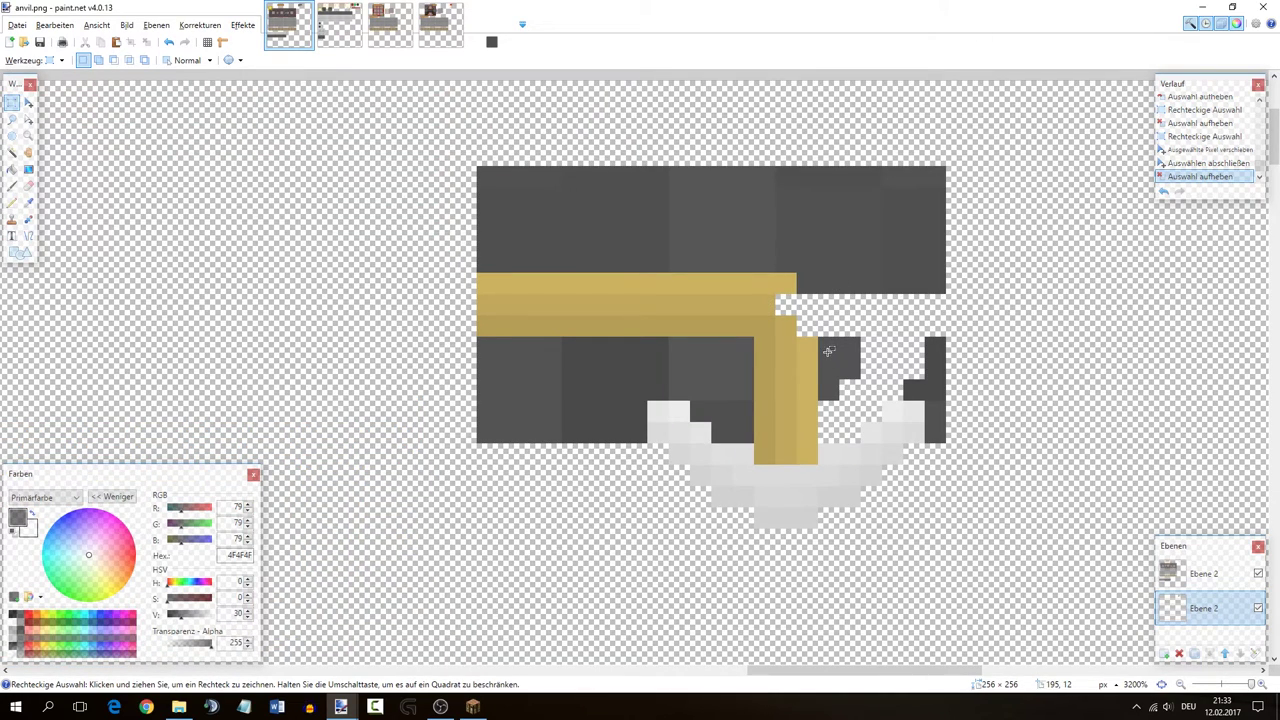
left_click_drag(828, 351, 840, 294)
left_click(857, 368)
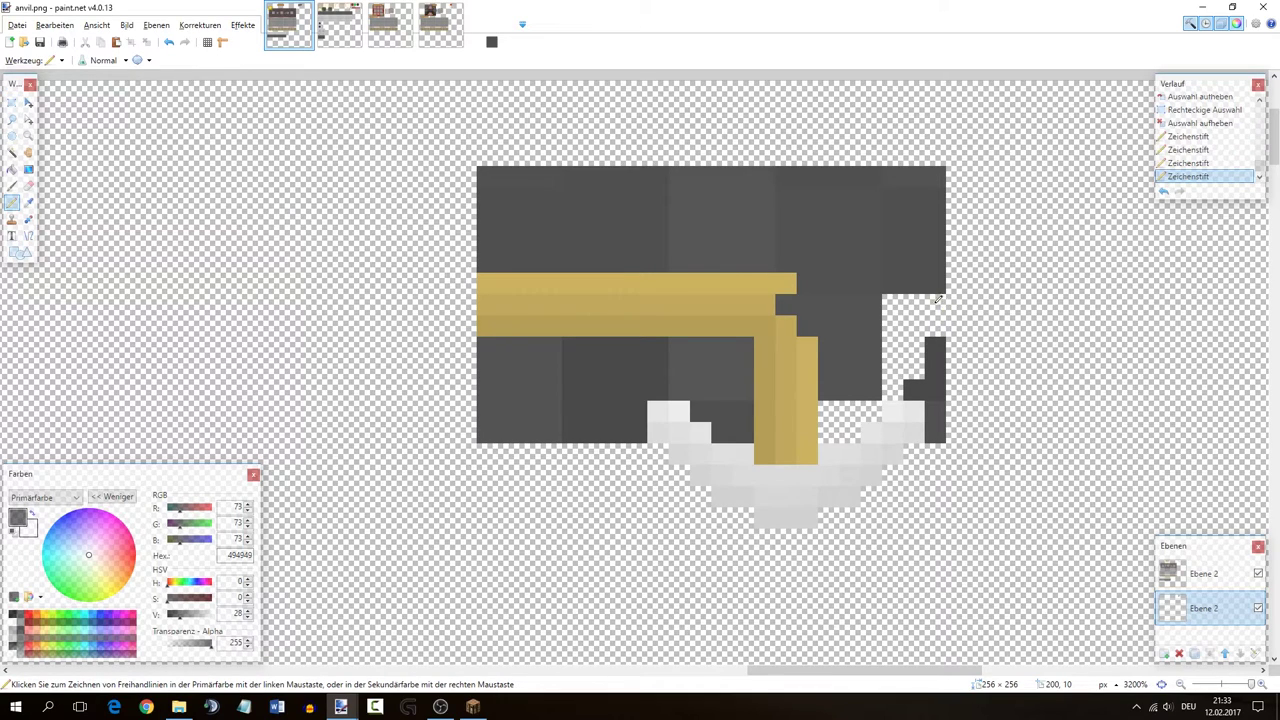
mouse_move(935, 304)
left_mouse_down()
mouse_move(934, 326)
mouse_move(894, 318)
mouse_move(898, 382)
mouse_move(912, 320)
left_mouse_up()
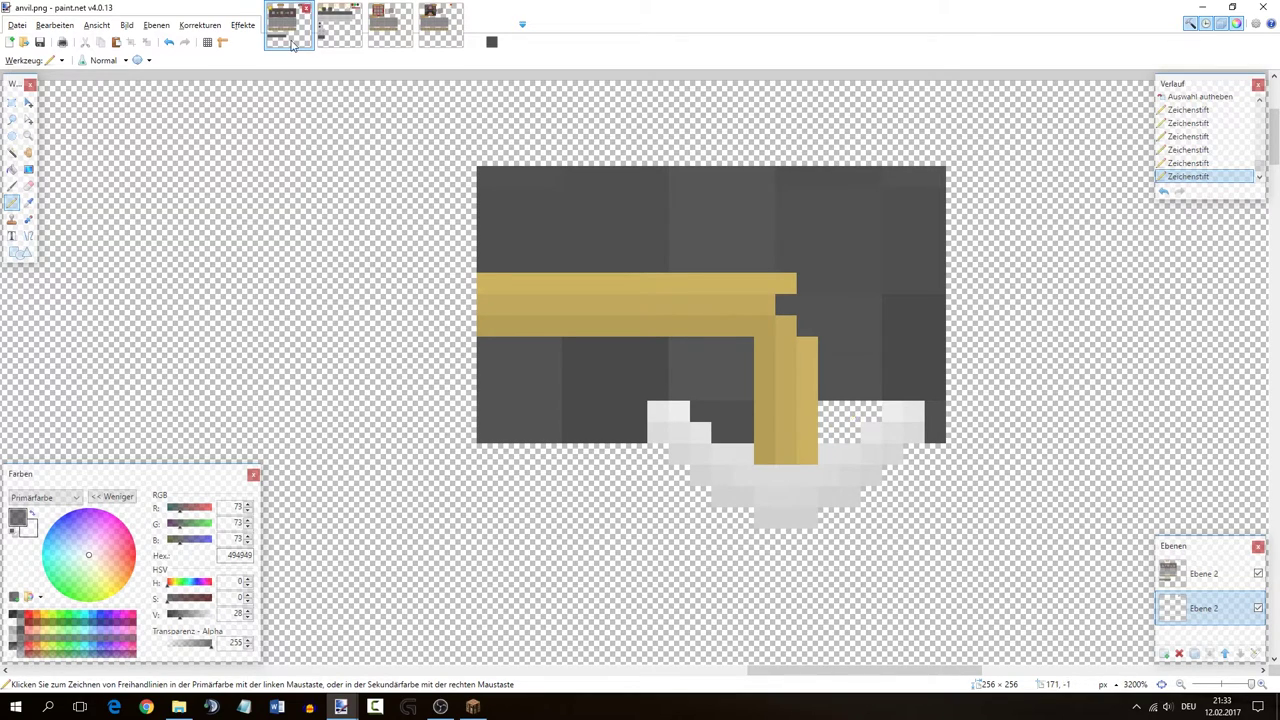
- Pick grey 515151 from the panel near the straight arrow and fill the remaining transparent pixels inside the bent pickaxe head
scroll(446, 286, "down", 4)
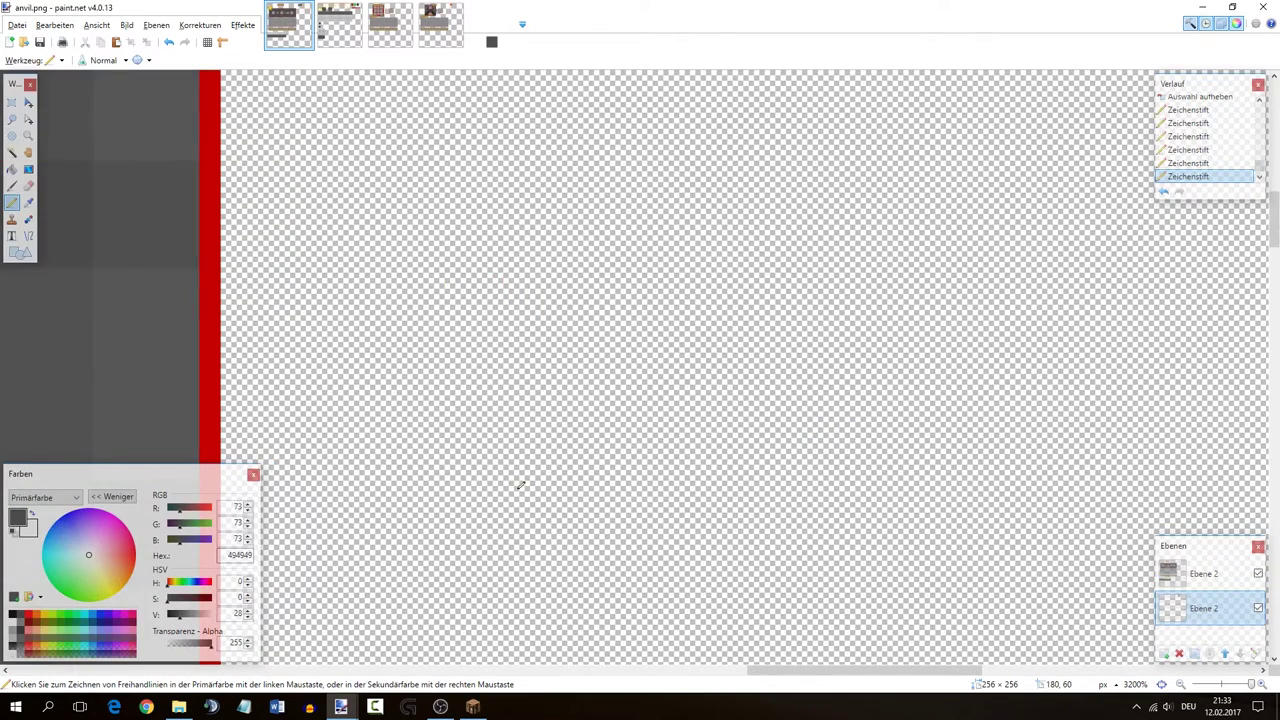
scroll(531, 434, "up", 4)
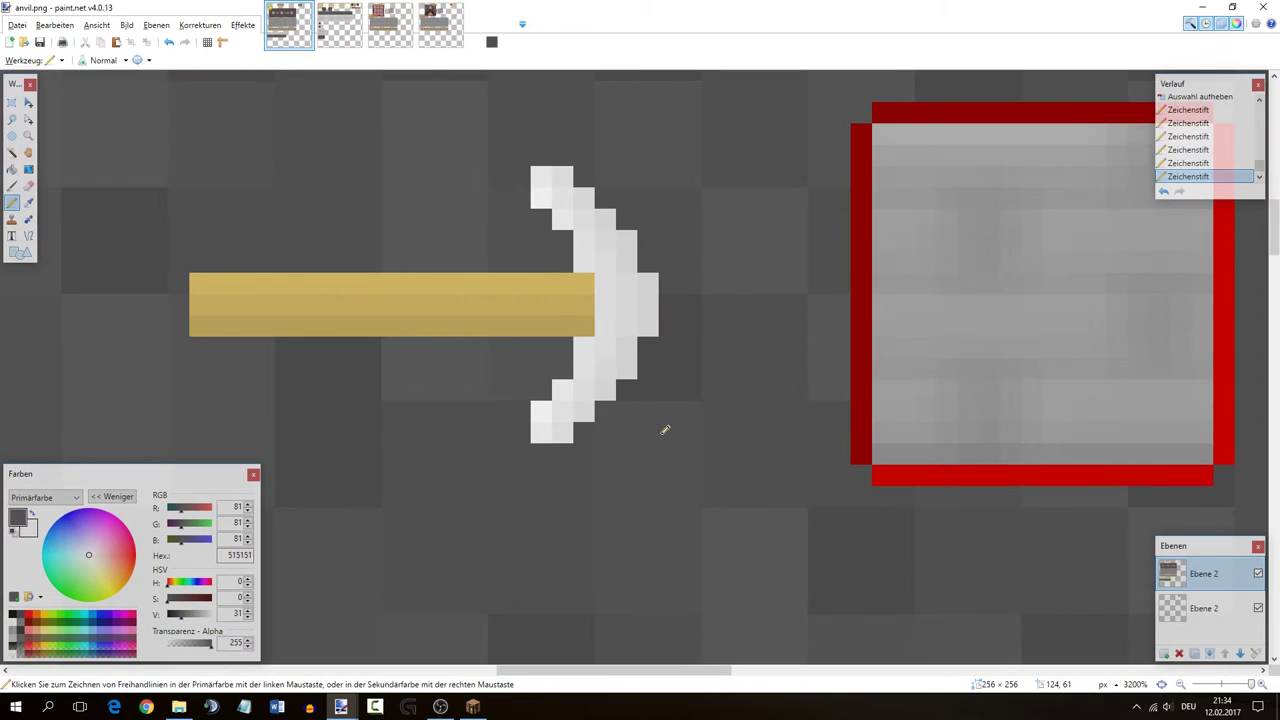
left_click_drag(625, 670, 824, 670)
scroll(931, 423, "up", 9)
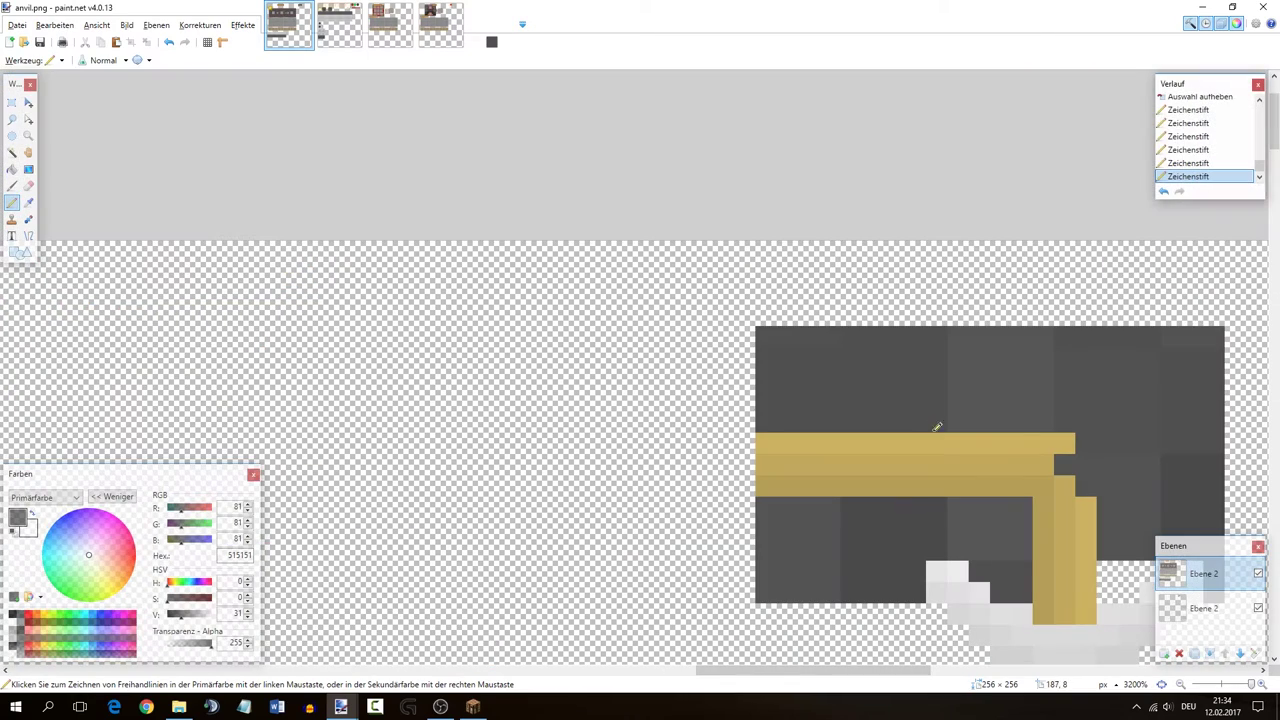
scroll(1127, 457, "down", 2)
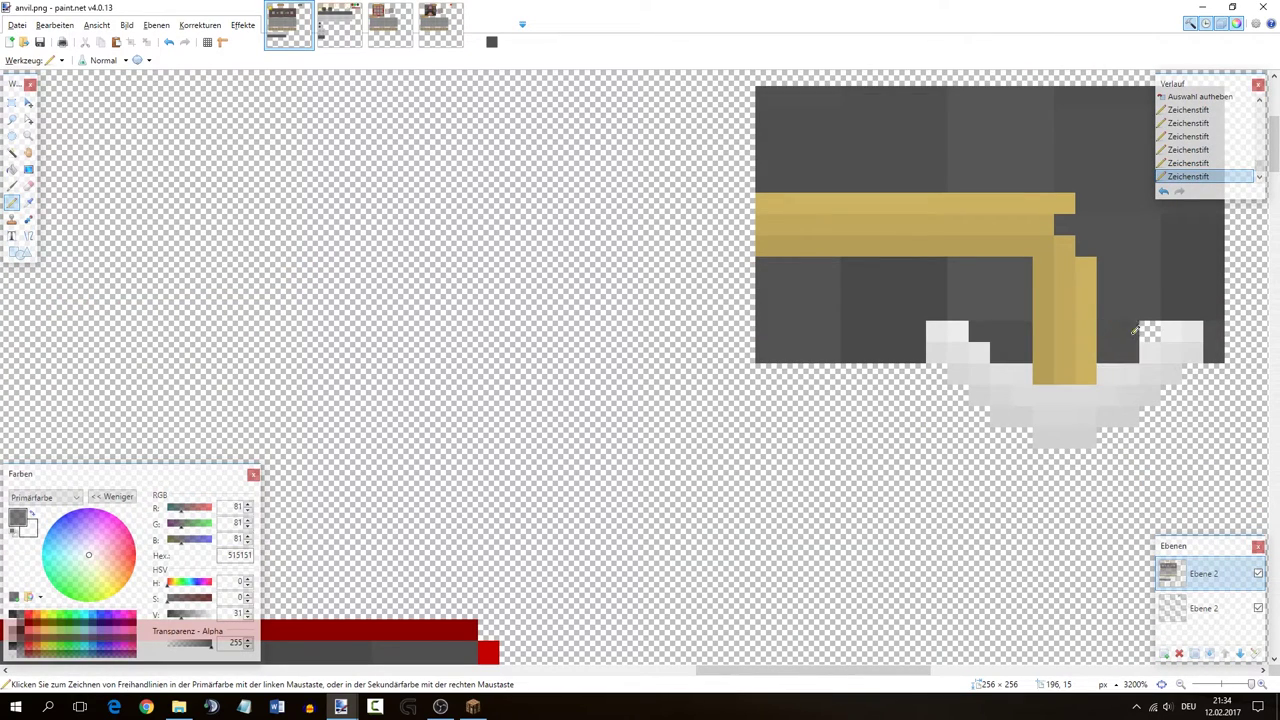
key("ctrl+shift+s")
left_click(875, 111)
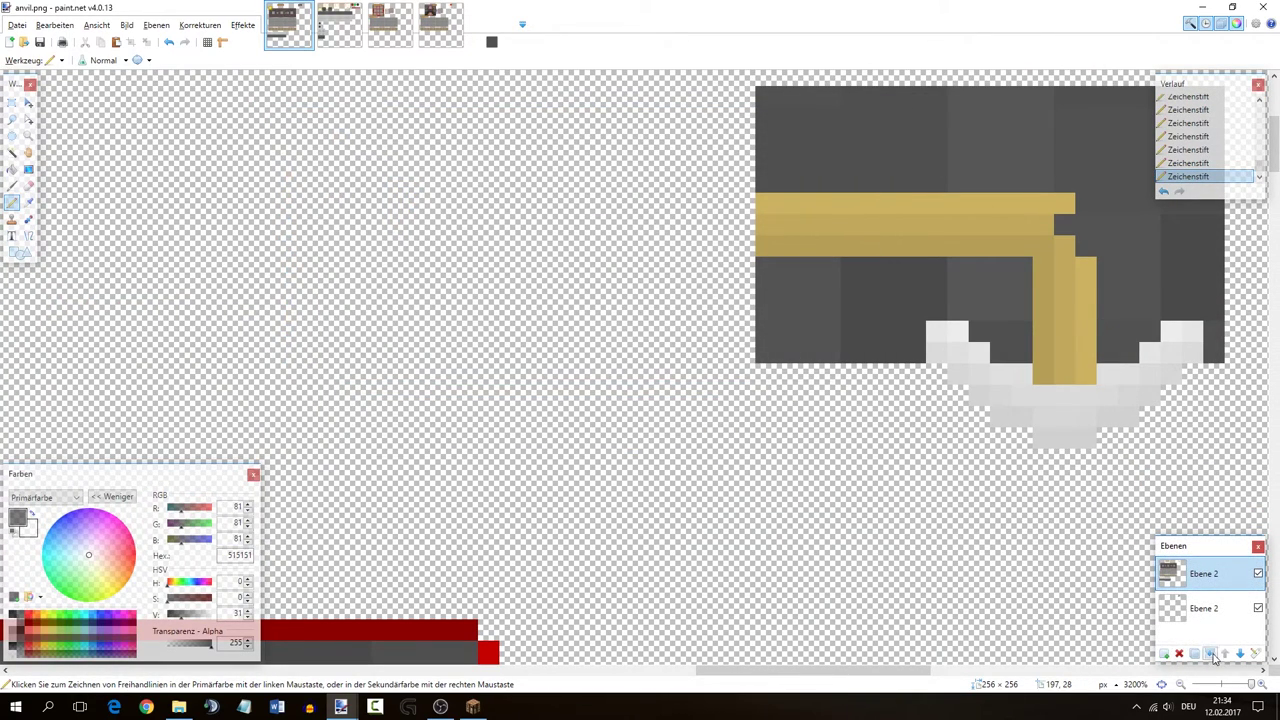
- Merge the upper Ebene 2 layer down into the pasted background layer
left_click(1209, 654)
scroll(725, 384, "down", 2, "ctrl")
scroll(725, 384, "down", 4, "ctrl")
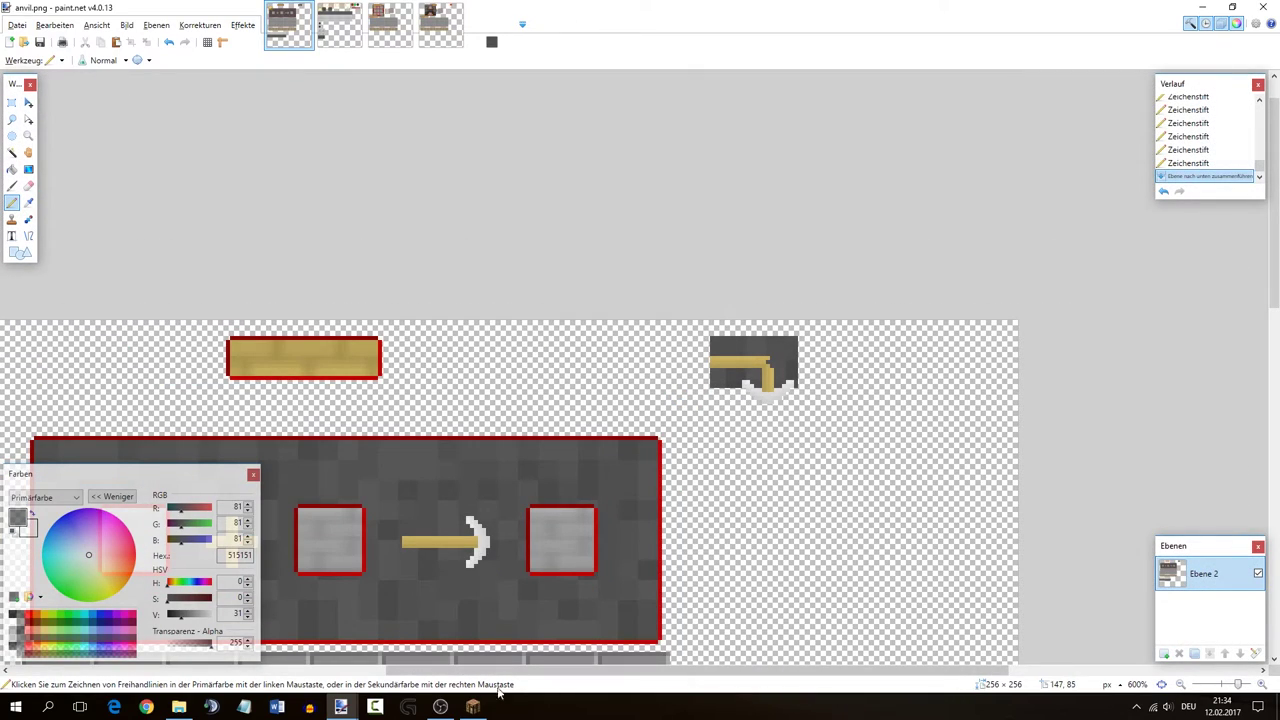
- Switch to Minecraft, open the anvil screen and place the iron axe in its first slot to check the bent arrow
left_click(473, 707)
key("Escape")
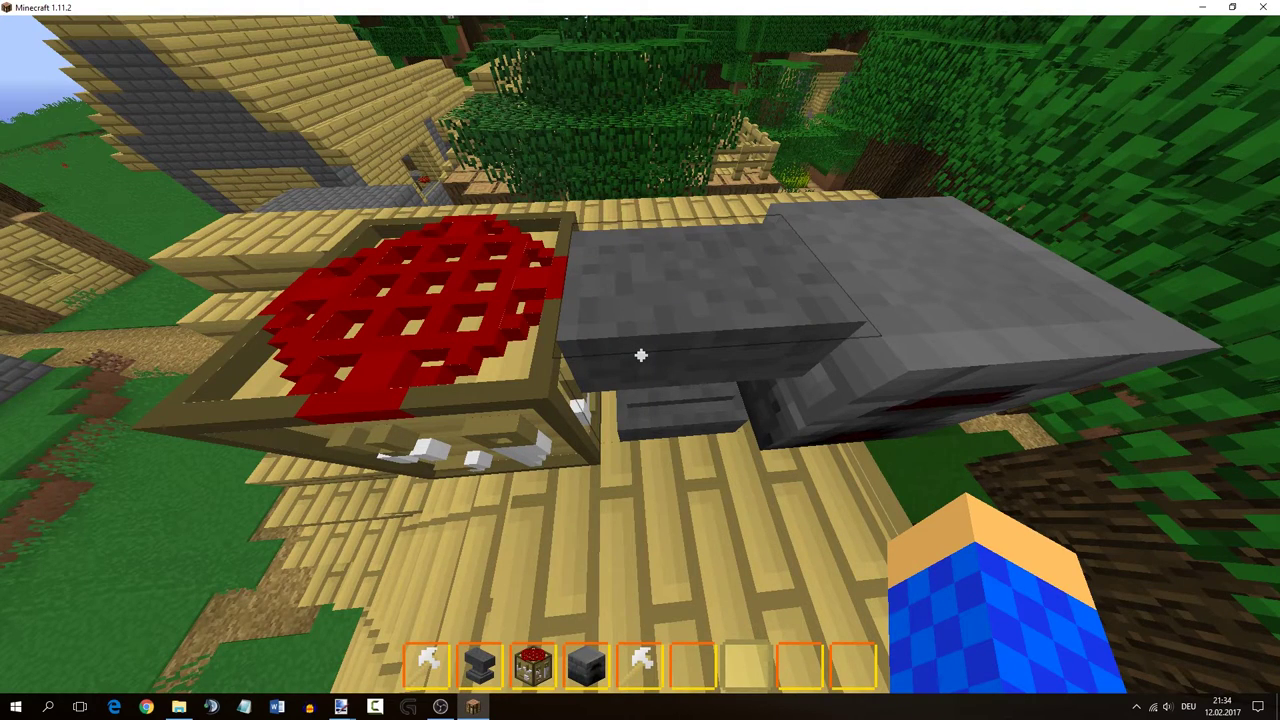
right_click(641, 355)
left_click(640, 531)
left_click(498, 279)
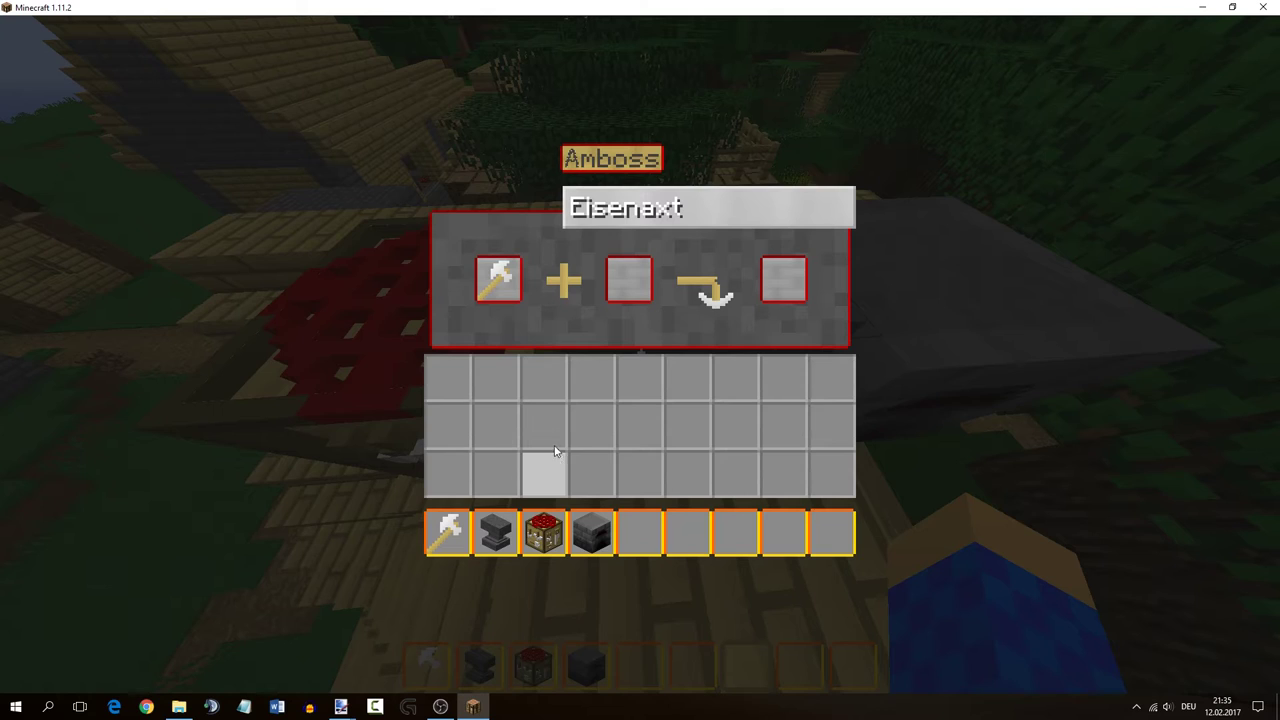
- Move the iron axe from the anvil into the first inventory slot and reopen the anvil screen to check its layout
left_click(498, 279)
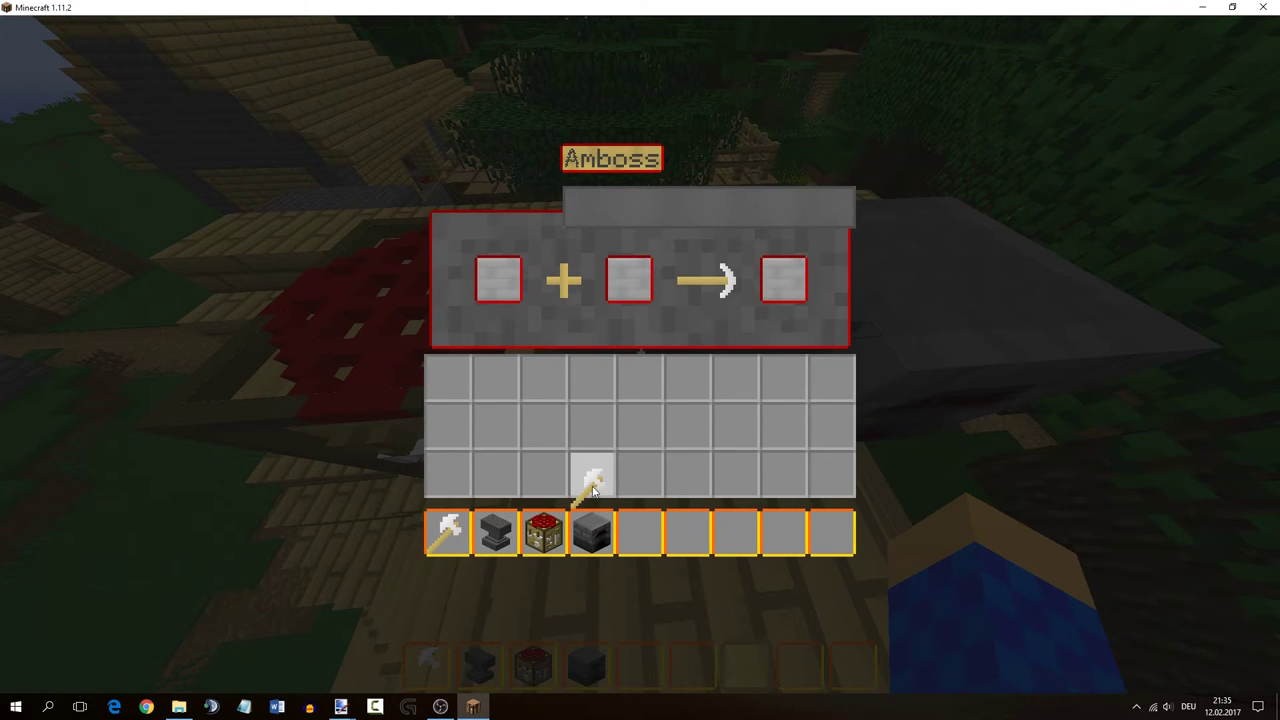
left_click(447, 377)
key("Escape")
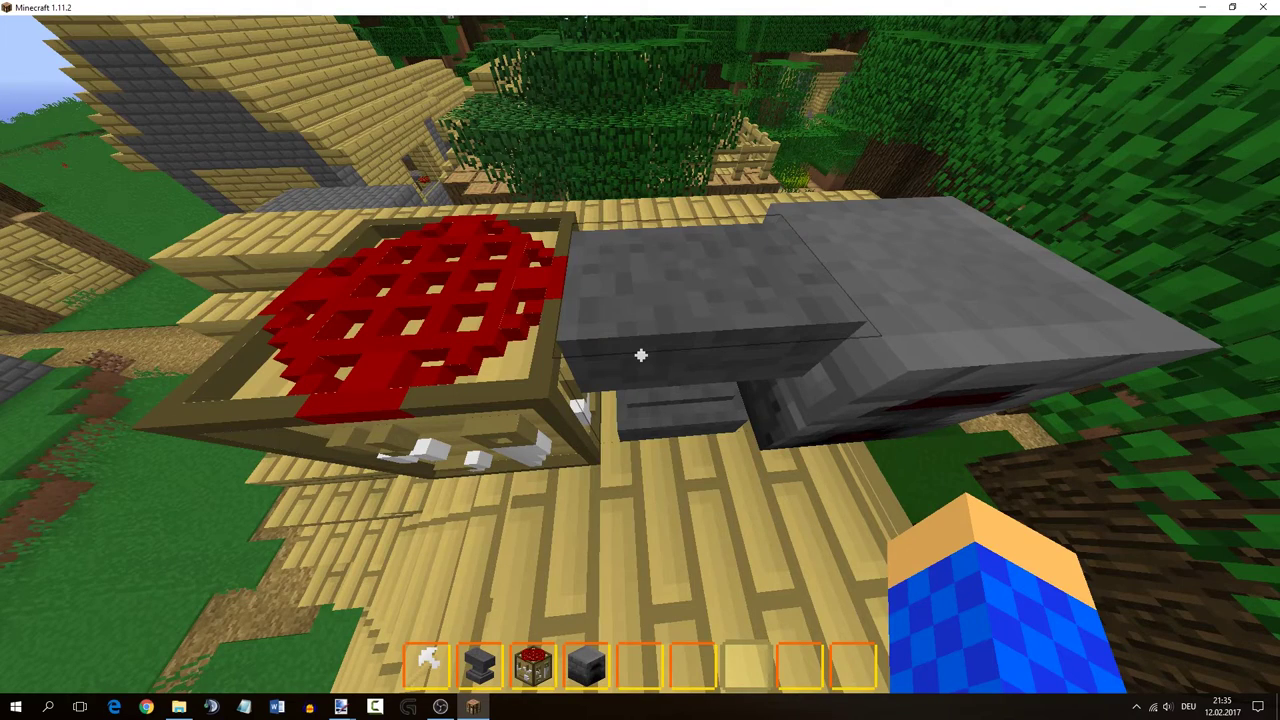
right_click(640, 355)
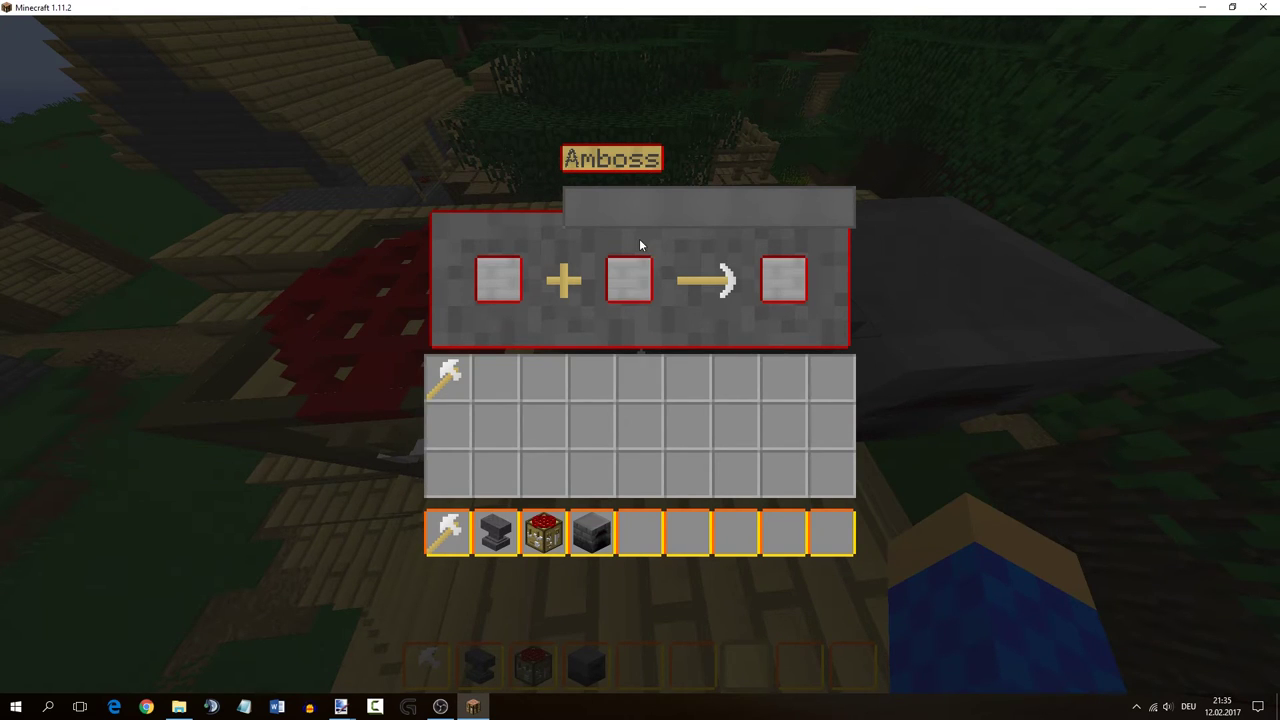
- Switch back to paint.net and delete the uppermost 156 × 10 px strip of the dark panel inside its red border
key("alt+Tab")
left_click_drag(64, 199, 114, 197)
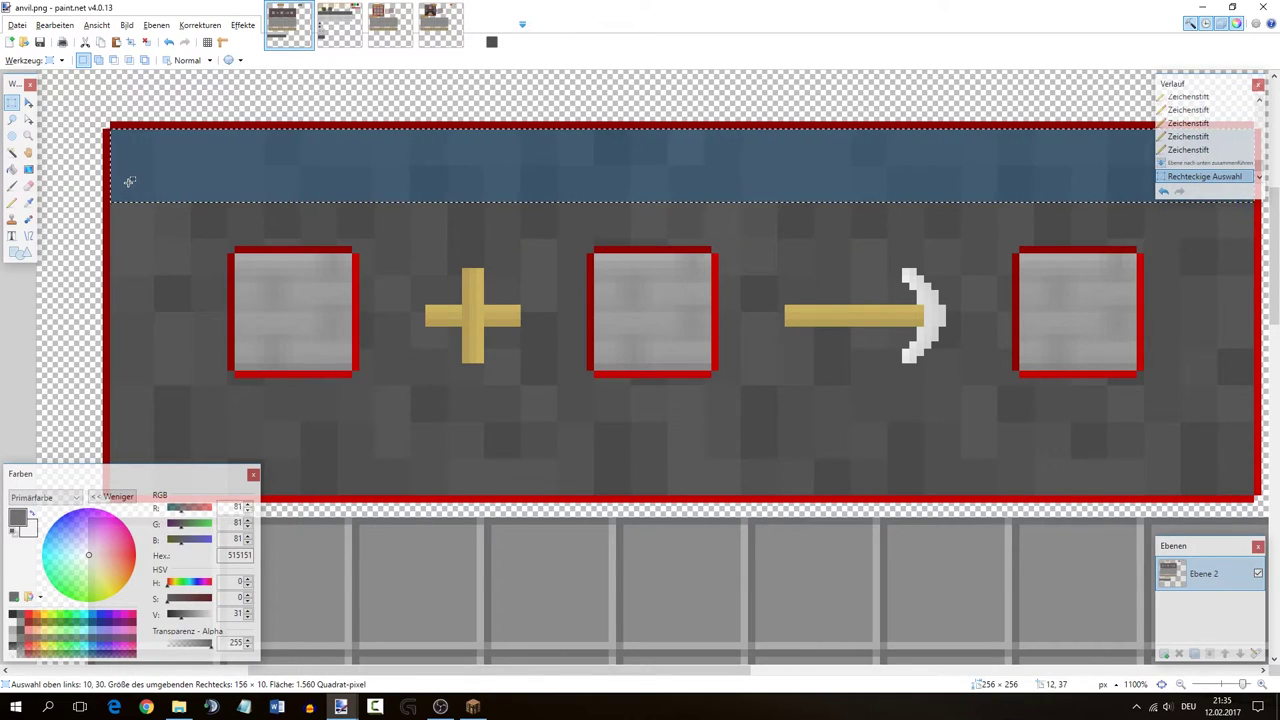
key("Delete")
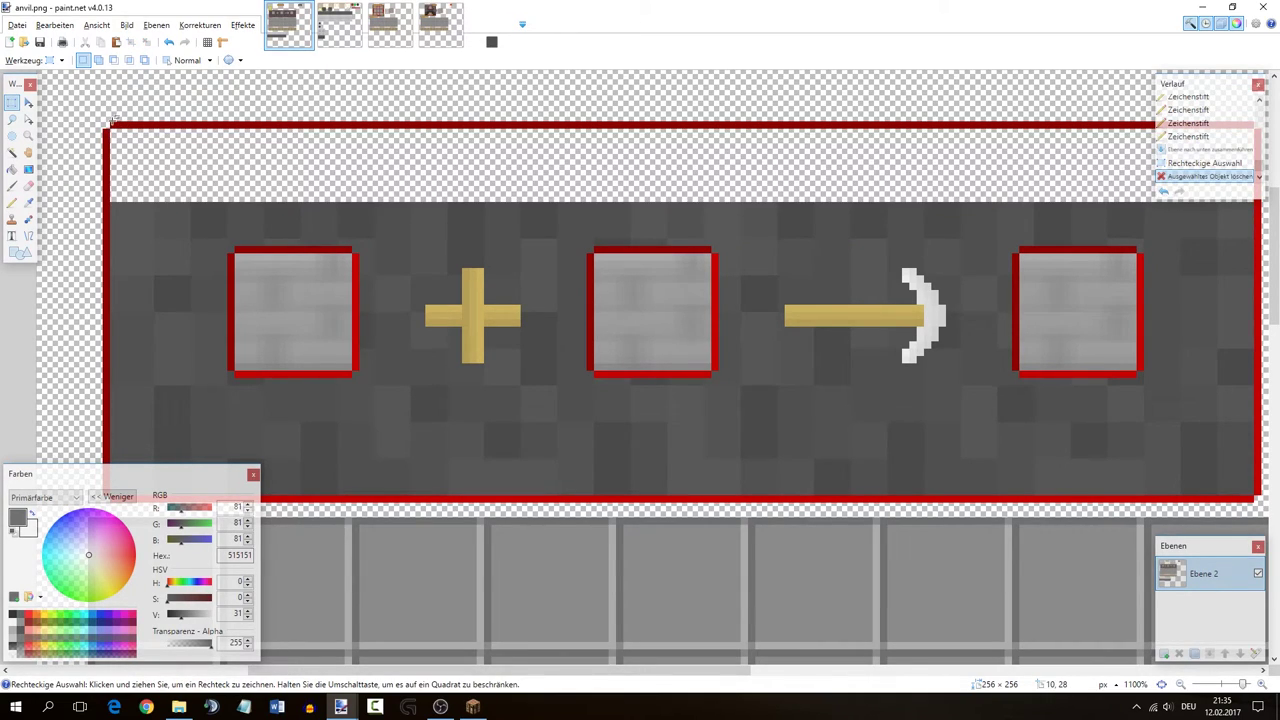
- Move the panel's upper red border line 10 px down onto the dark panel's upper edge
left_click_drag(113, 122, 785, 202)
key("m")
key("s")
- Delete the leftover pieces of both red side borders that stick up above the shortened panel
left_click_drag(776, 117, 757, 201)
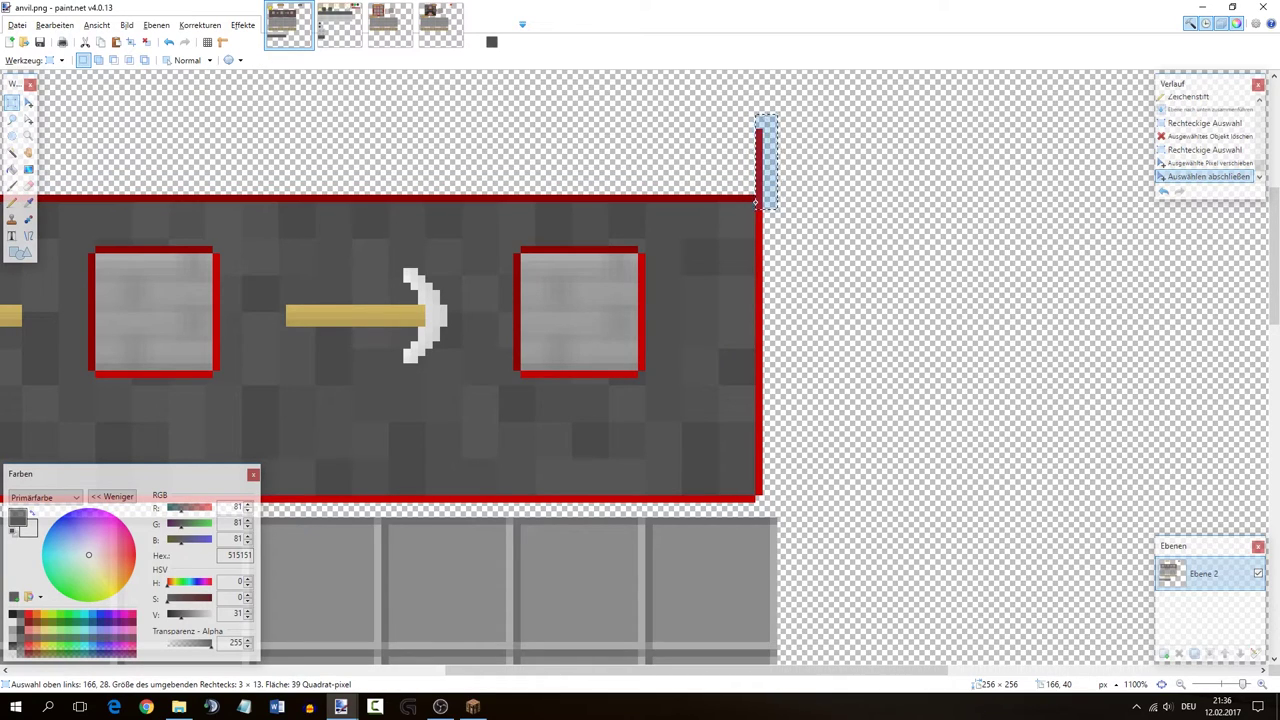
left_click_drag(800, 670, 554, 670)
mouse_move(222, 128)
left_mouse_down()
mouse_move(230, 203)
mouse_move(232, 121)
left_mouse_up()
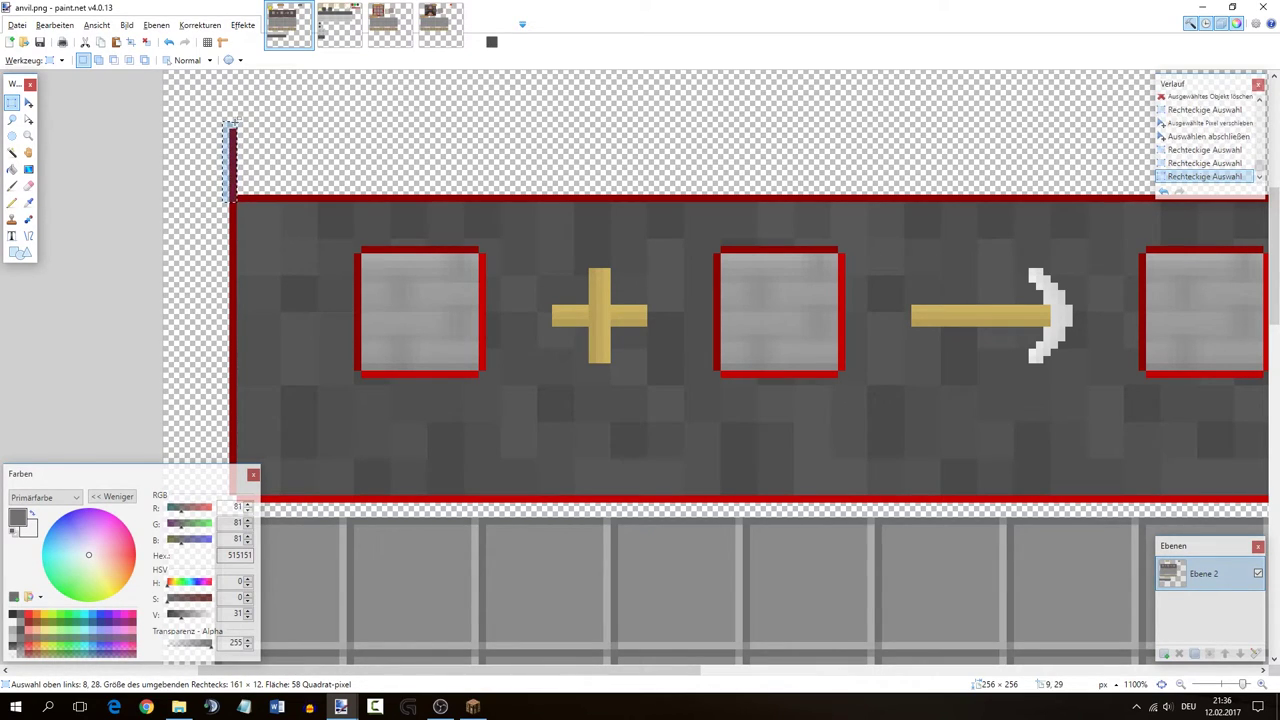
key("Delete")
- Delete the lowermost 156 × 10 px strip of the dark panel and the matching piece of the right-hand red border
scroll(240, 300, "down", 3)
left_click_drag(238, 338, 838, 266)
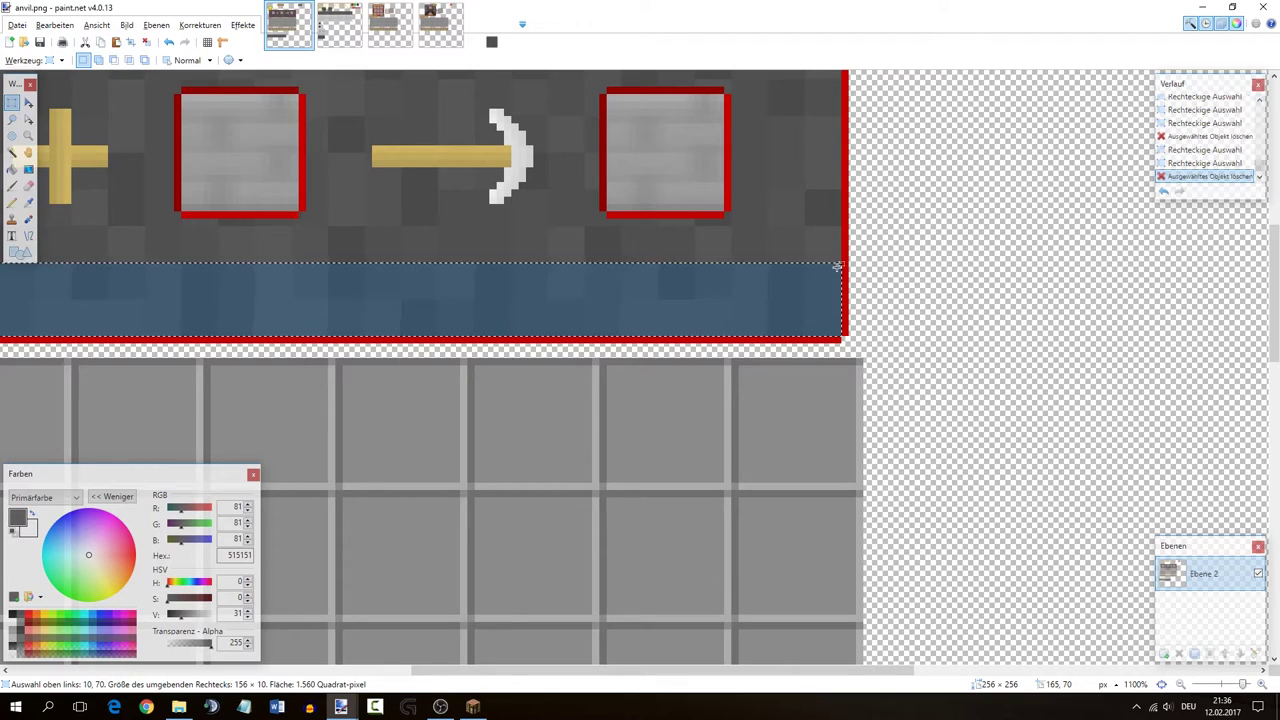
key("Delete")
left_click_drag(845, 332, 845, 258)
key("Delete")
- Move the 156 px long lower red border line 10 px up against the dark panel's new lower edge
left_click_drag(843, 340, 112, 340)
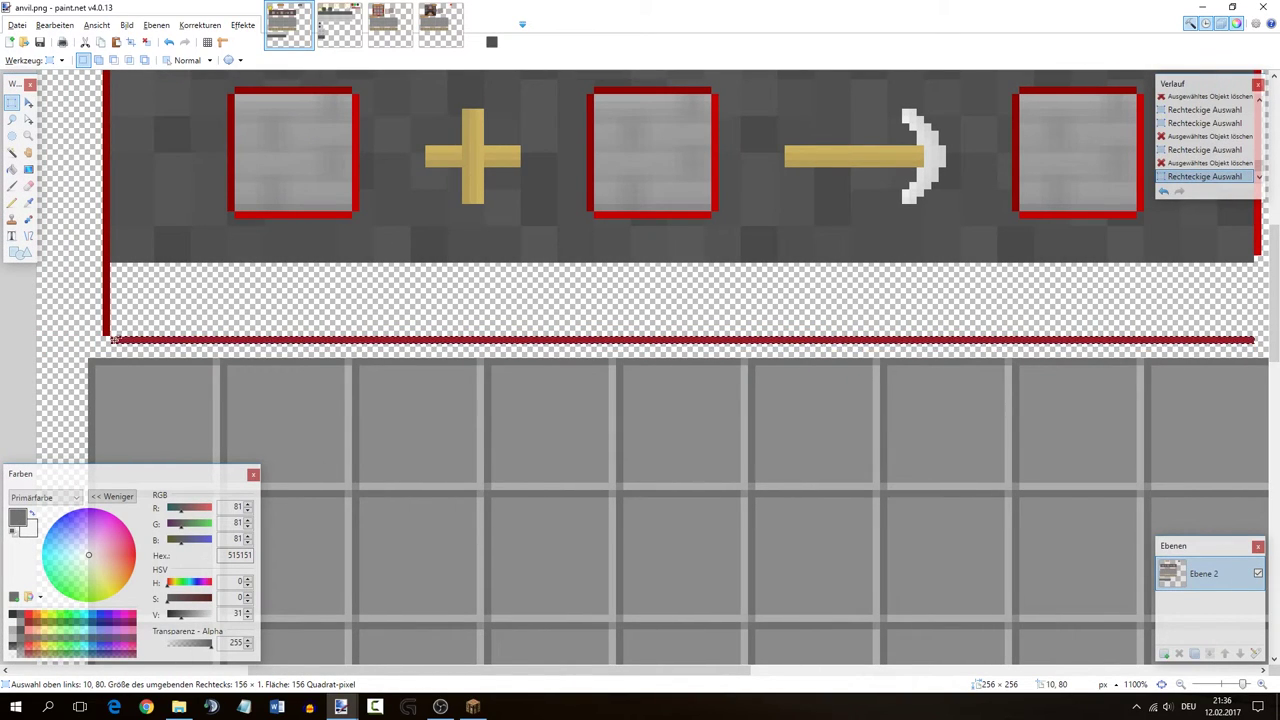
key("m")
key("Up")
key("Up")
key("Up")
key("Up")
key("Up")
key("Up")
key("Up")
key("Up")
key("Up")
key("Up")
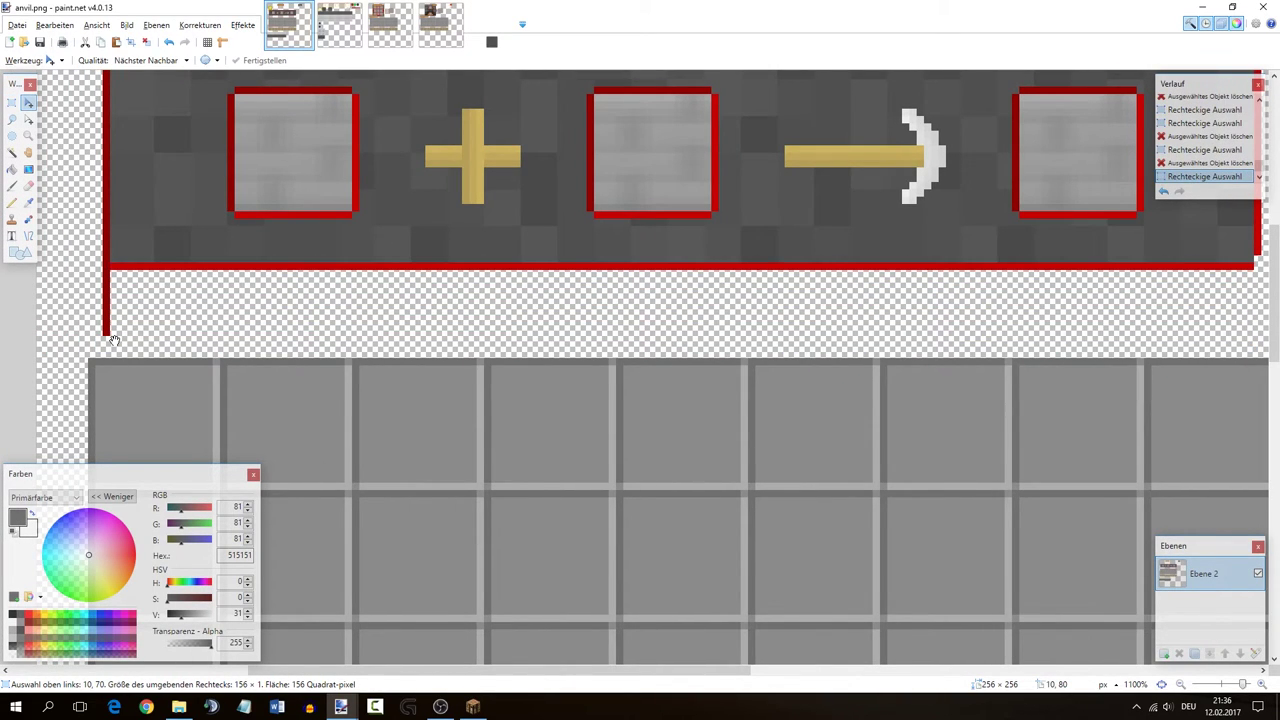
key("s")
- Delete the leftover piece of the left-hand red border that hangs below the panel
left_click_drag(100, 348, 104, 266)
key("Delete")
scroll(146, 240, "down", 5)
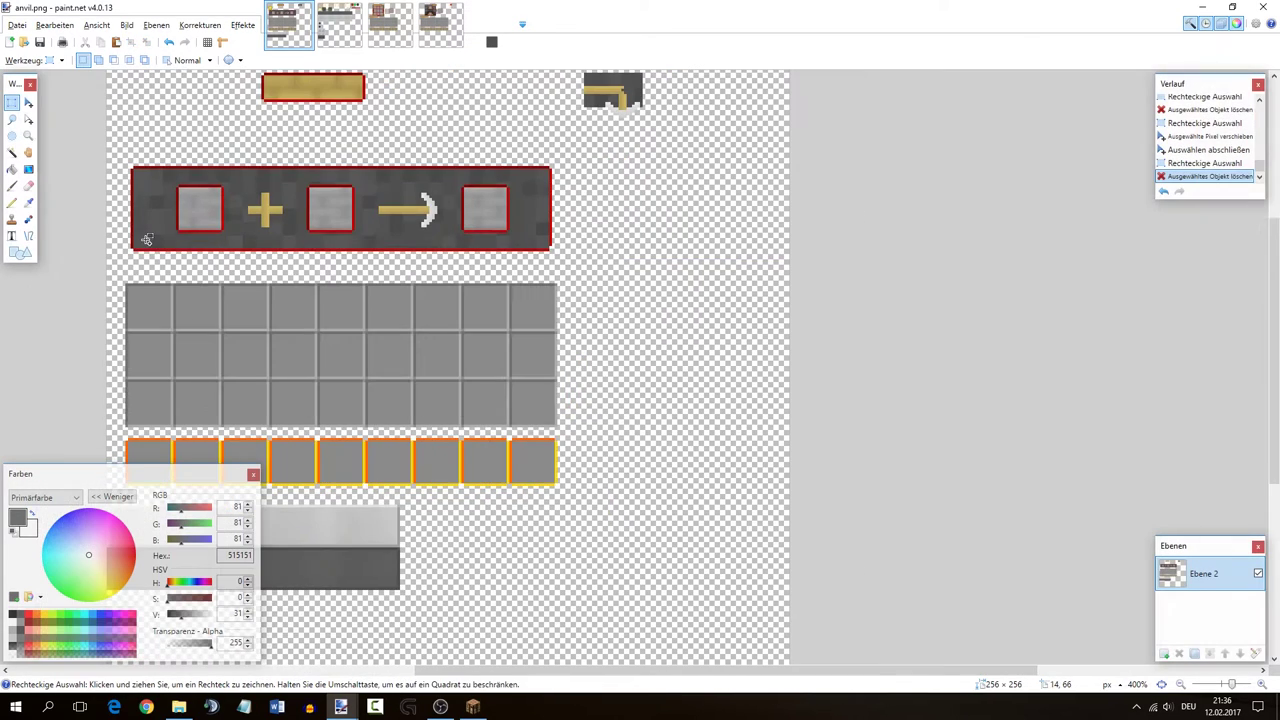
scroll(141, 200, "up", 4)
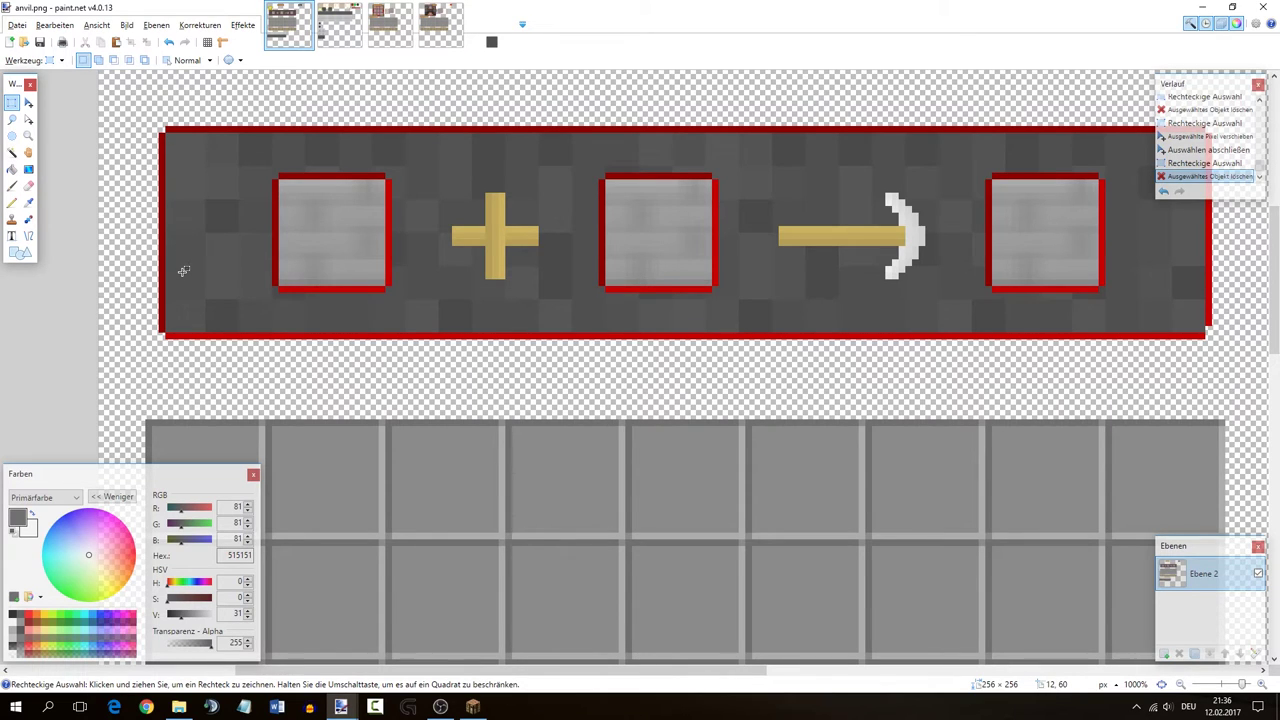
scroll(183, 270, "down", 3)
scroll(223, 252, "up", 1)
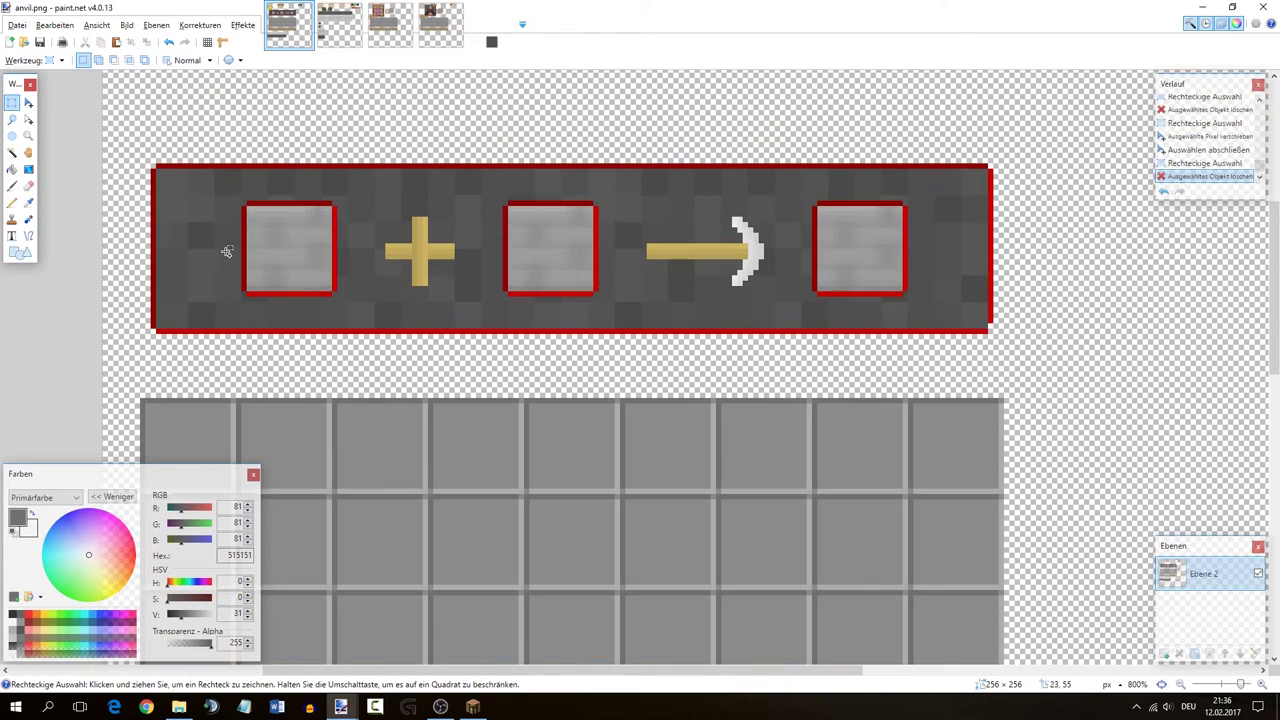
- Move the panel's right-hand 1 px wide red border line 2 px inward onto the dark panel
scroll(1002, 164, "up", 4)
mouse_move(969, 177)
left_mouse_down()
mouse_move(980, 500)
mouse_move(958, 535)
mouse_move(953, 177)
left_mouse_up()
left_click(956, 519)
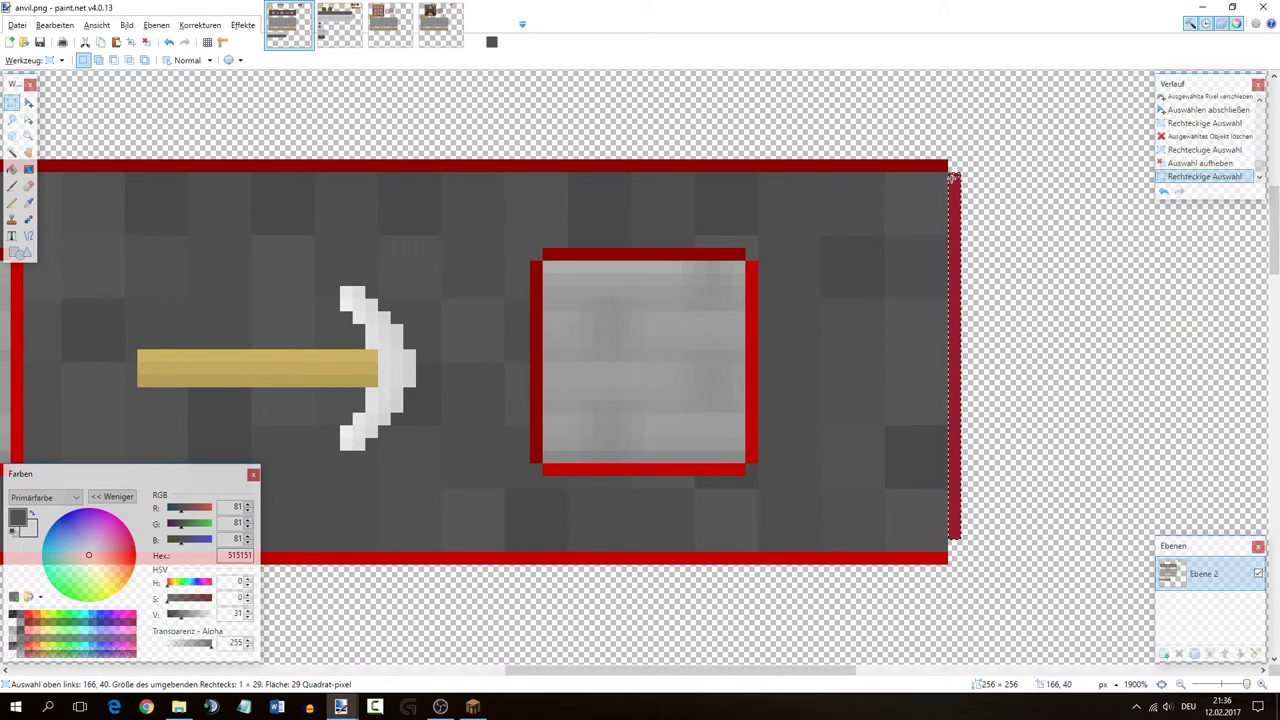
key("m")
key("Left")
key("Left")
key("s")
left_click_drag(968, 353, 983, 359)
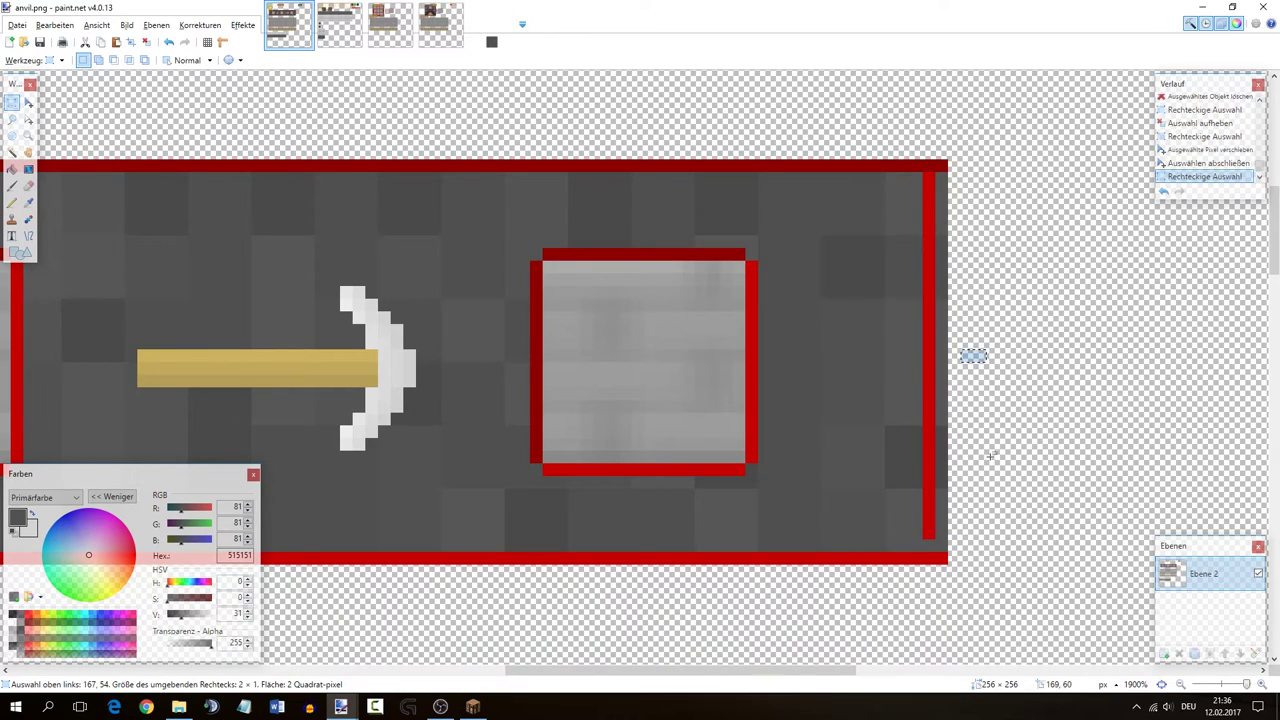
key("ctrl+d")
- Delete the panel and border pixels outside the moved right-hand border and extend that border at its lower end in red C40000
key("e")
key("s")
mouse_move(958, 575)
left_mouse_down()
mouse_move(940, 545)
mouse_move(930, 165)
left_mouse_up()
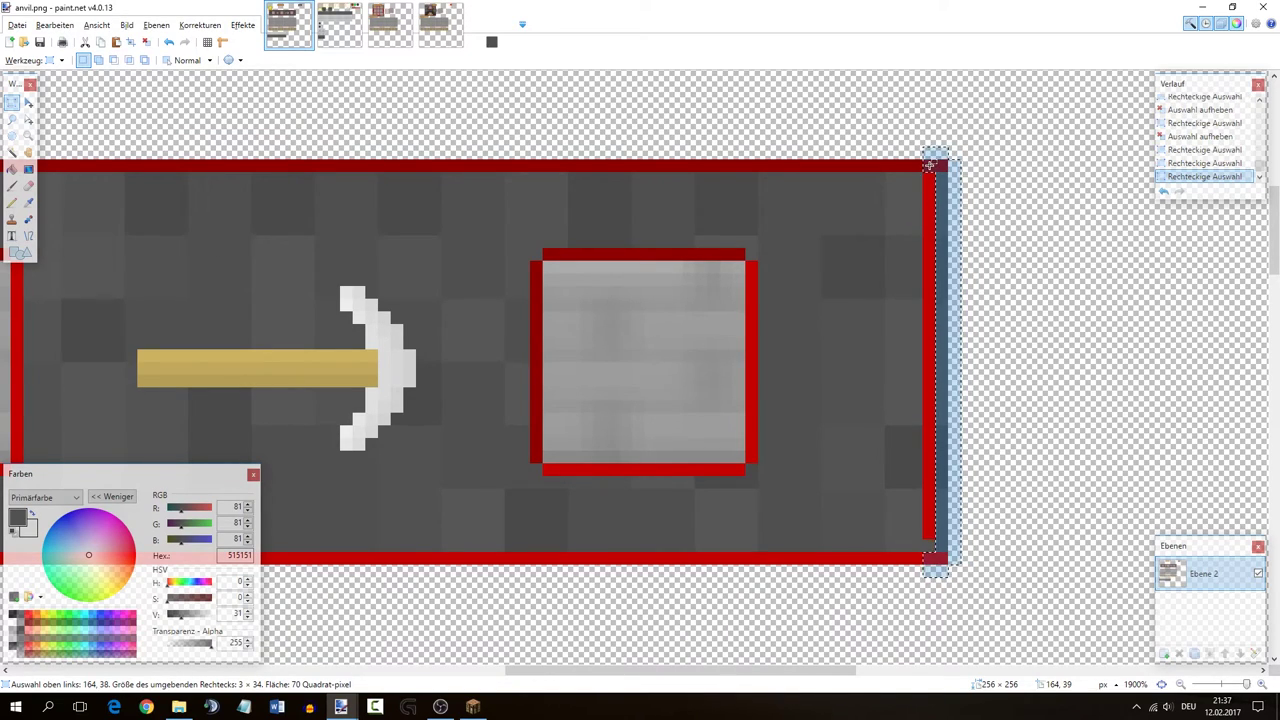
key("Delete")
key("k")
left_click(930, 536)
left_click(930, 546)
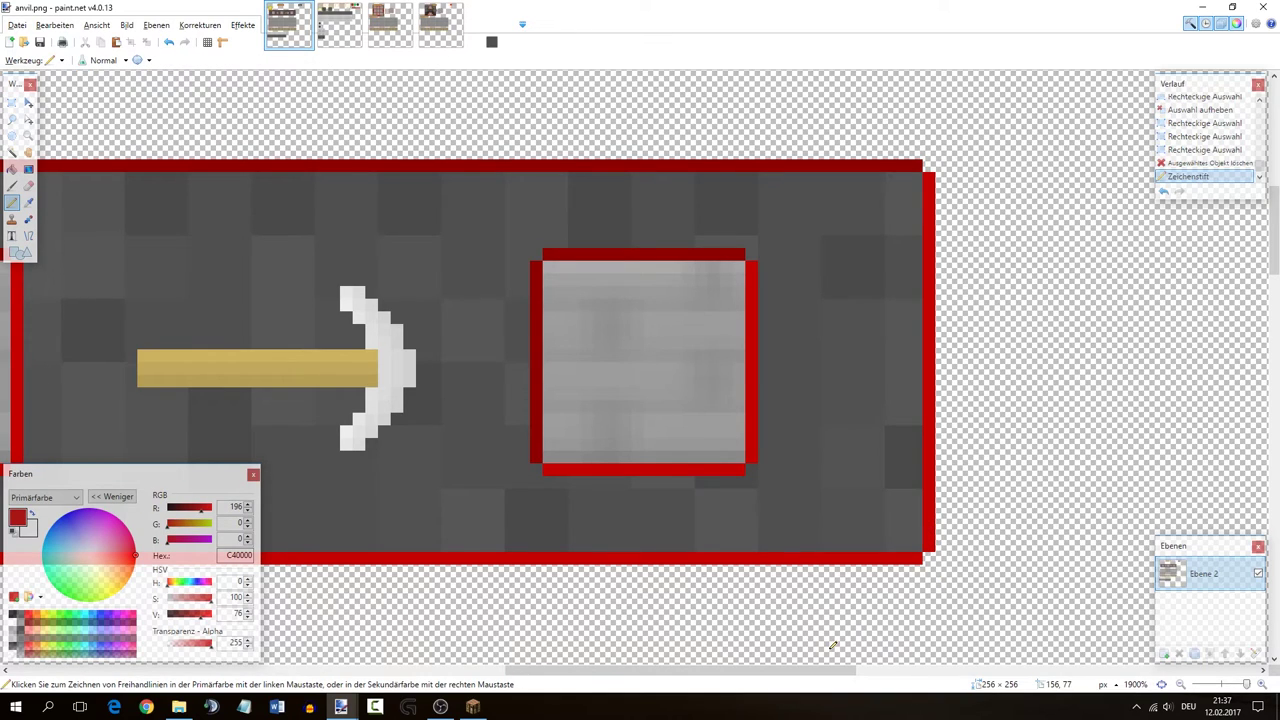
- Delete a 2 px wide column at the panel's left end, including the upper and lower border pixels
left_click_drag(820, 670, 410, 670)
key("s")
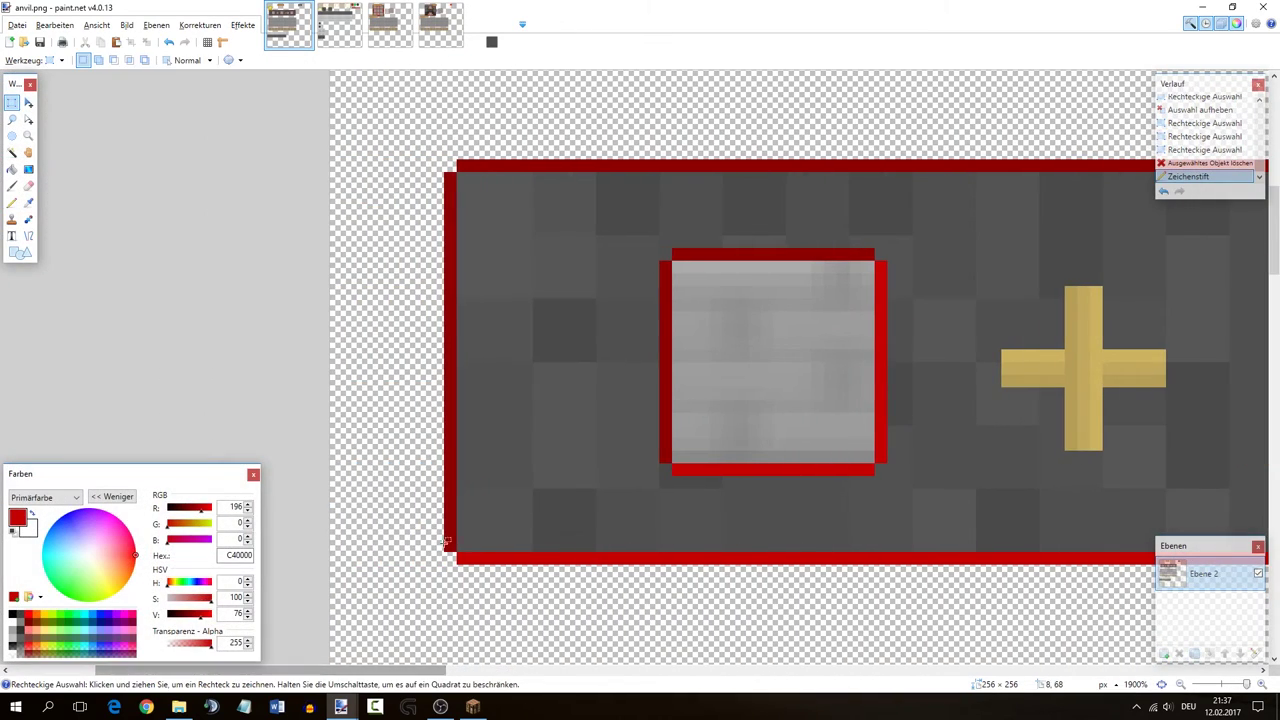
left_click_drag(460, 556, 473, 569)
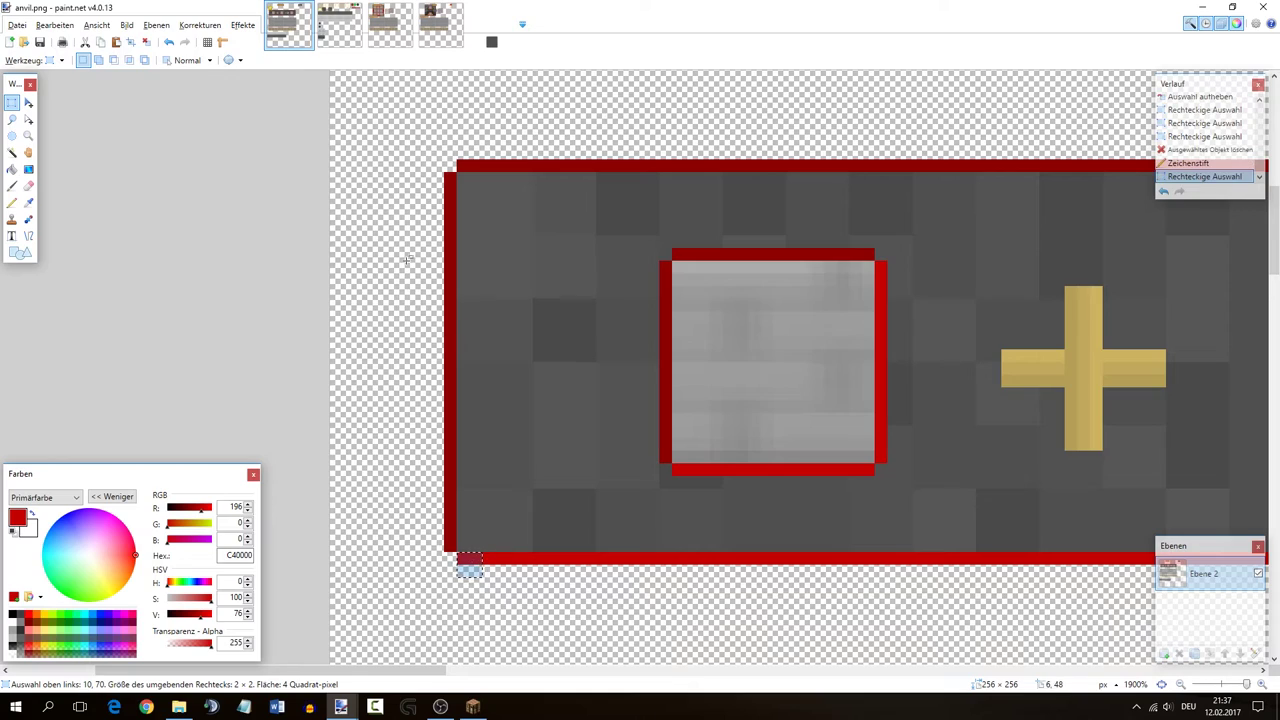
left_click_drag(459, 151, 481, 550)
key("Delete")
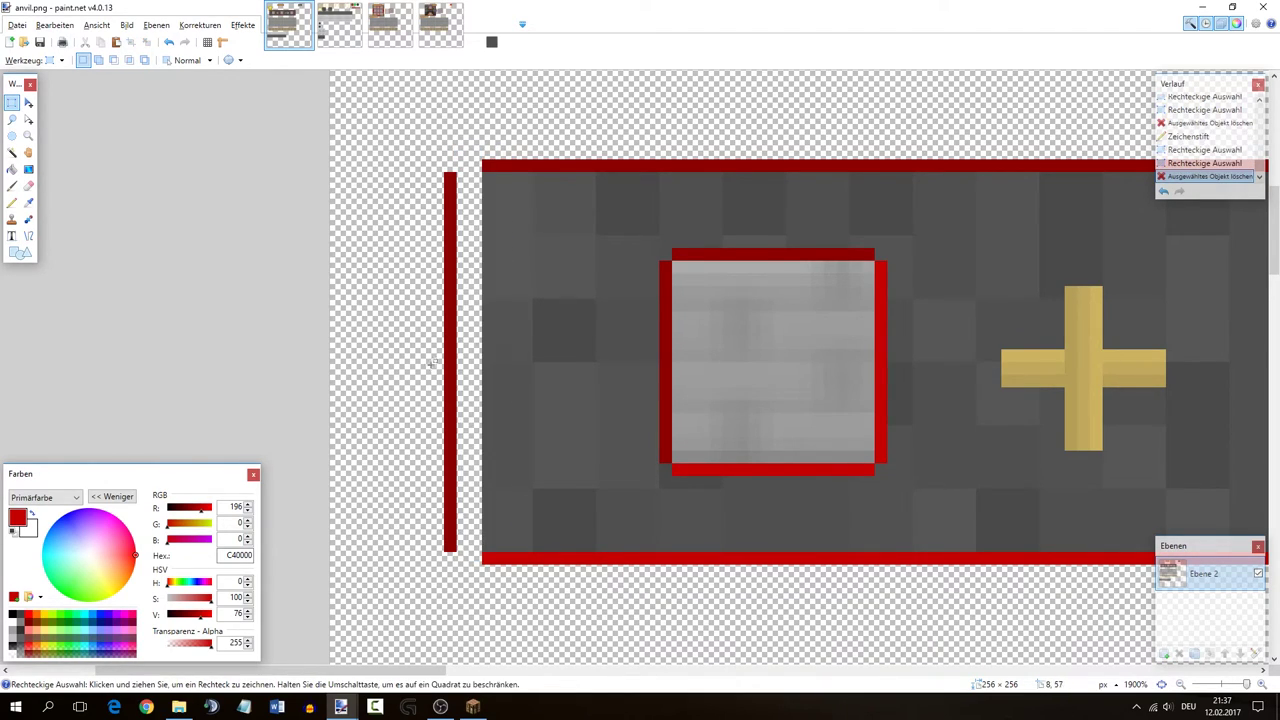
- Move the left-hand red border line 2 px inward against the narrowed panel's edge
mouse_move(450, 171)
left_mouse_down()
mouse_move(451, 549)
mouse_move(468, 537)
left_mouse_up()
key("m")
key("s")
left_click(547, 449)
scroll(547, 449, "down", 6)
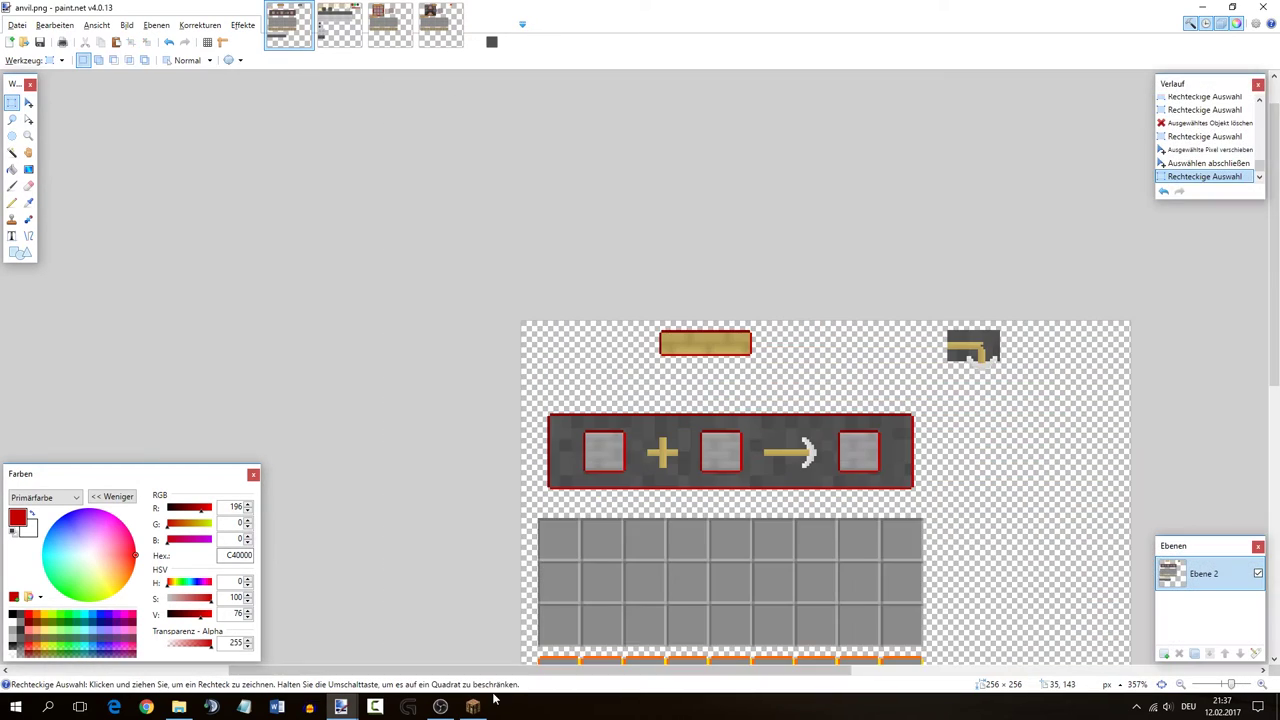
- Switch to Minecraft, reload the textures and open the anvil screen to check the smaller panel
left_click(478, 705)
key("Escape")
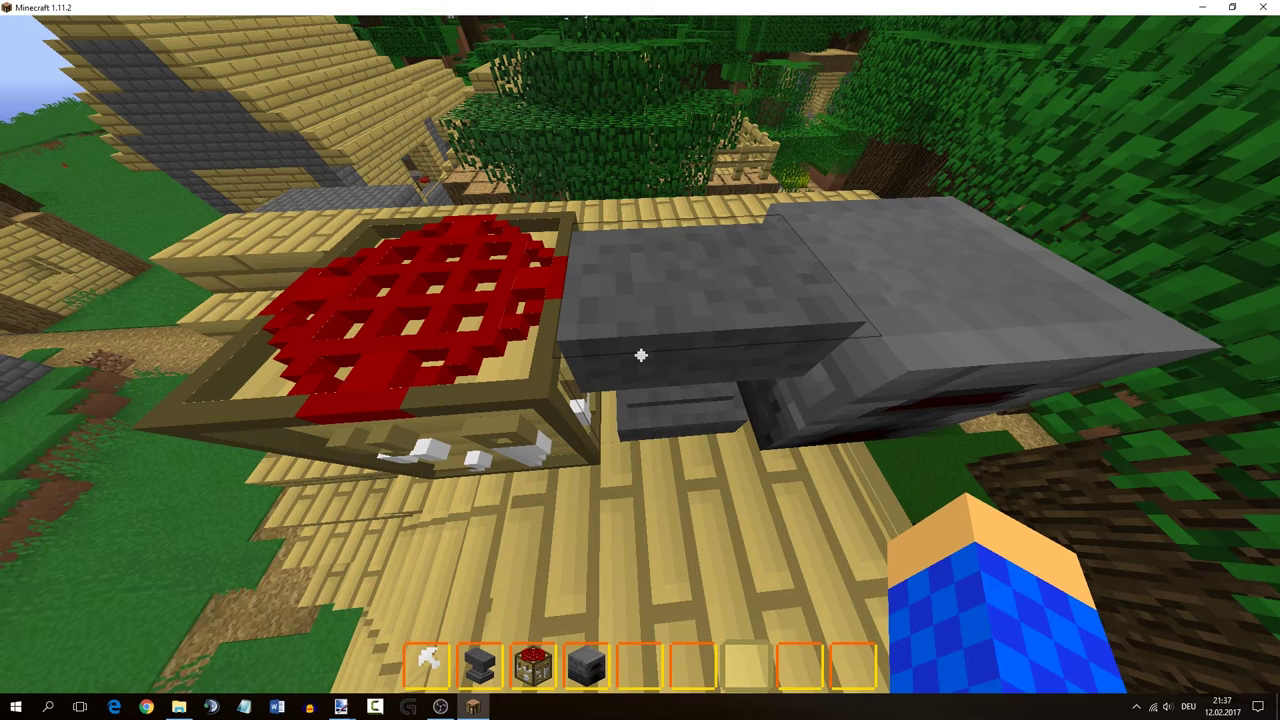
key("F3+t")
right_click(641, 355)
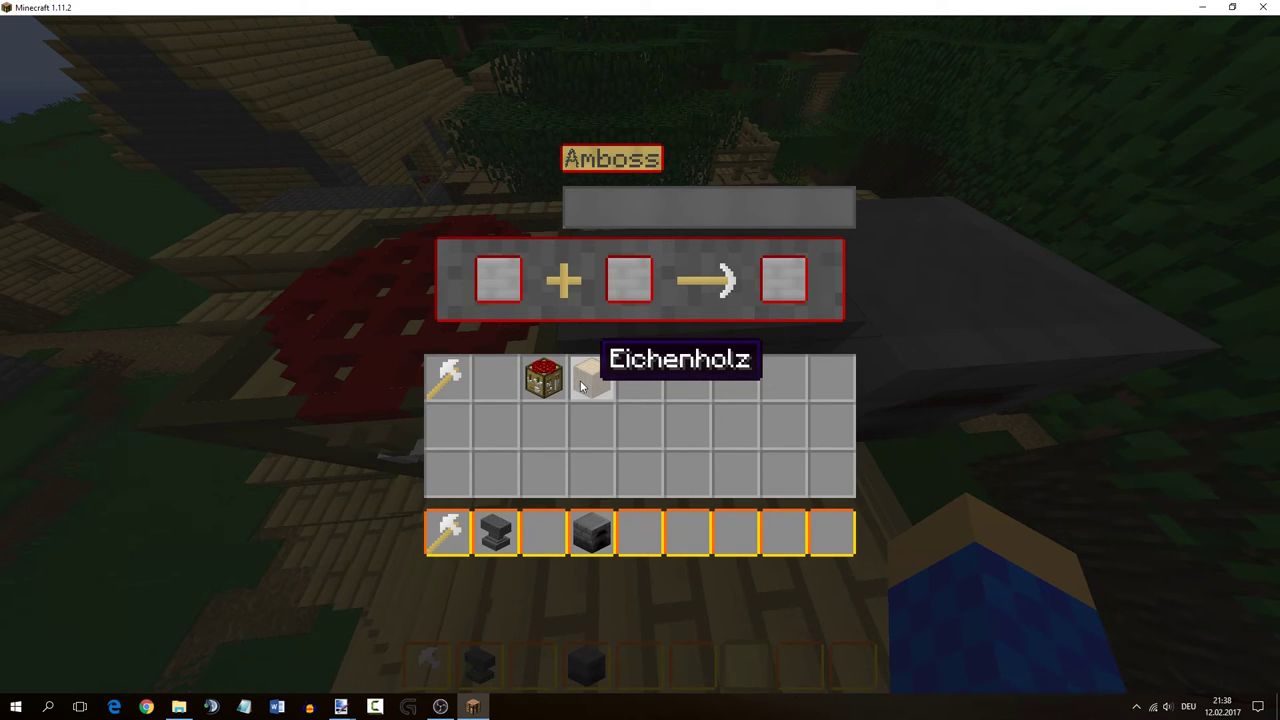
- Place the oak wood in the anvil's first slot and take it out again to check both arrow states
left_click(583, 365)
left_click(498, 283)
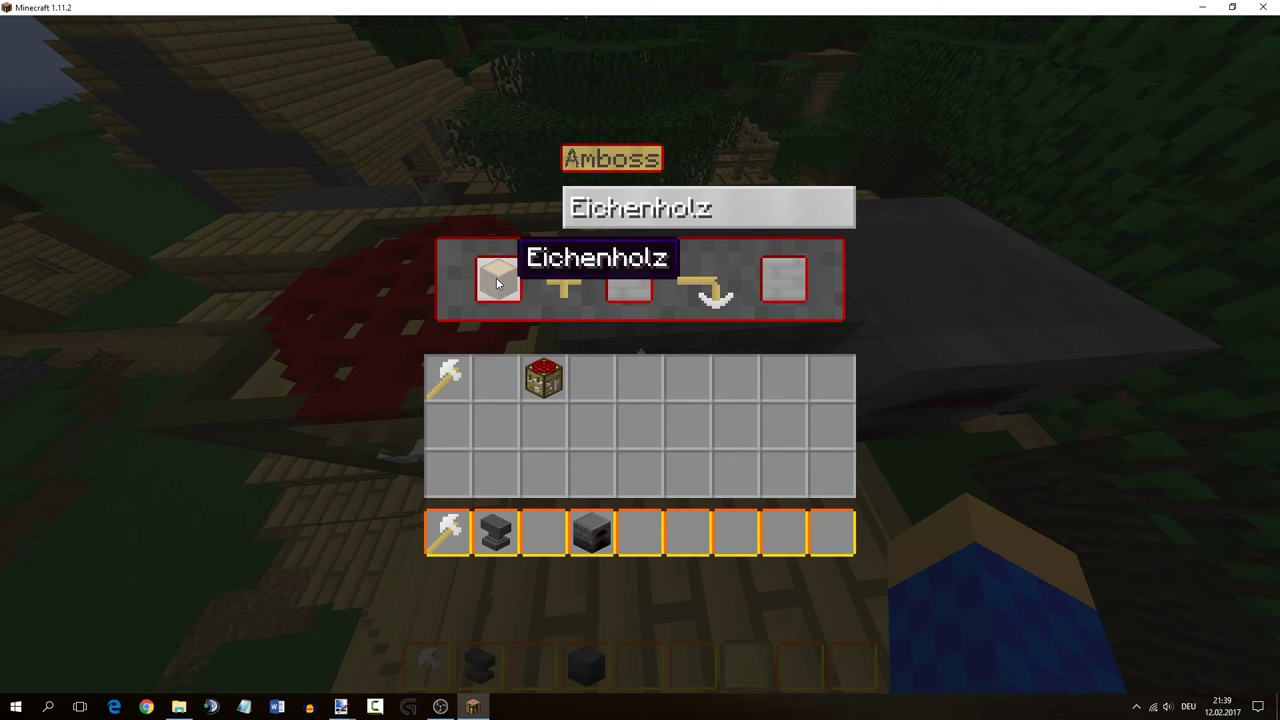
left_click(496, 280)
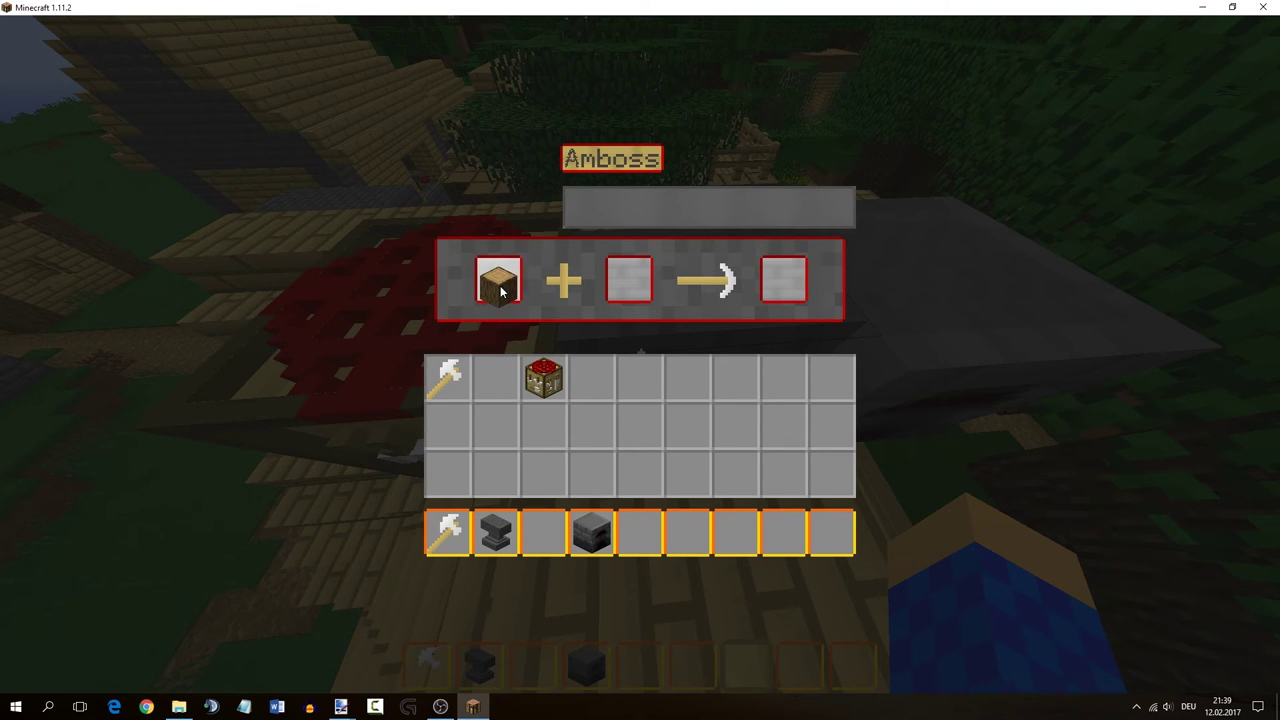
left_click(501, 290)
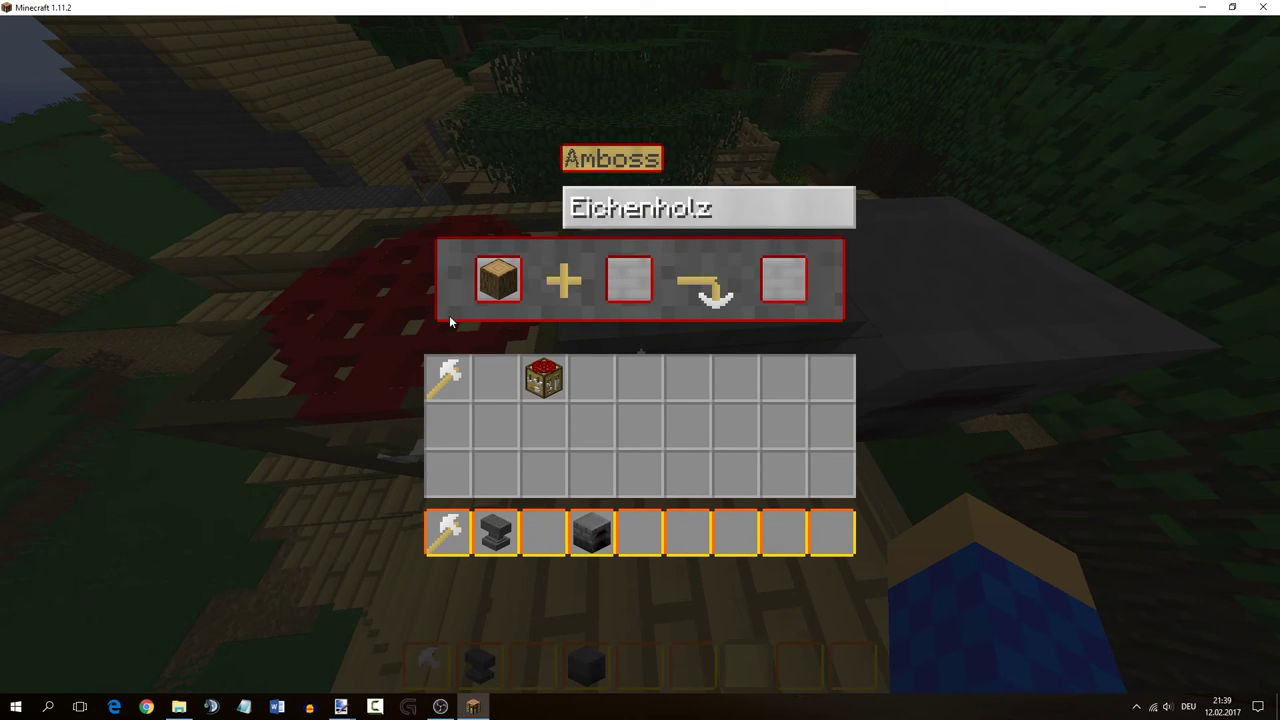
left_click(492, 282)
left_click(492, 282)
- Open the crafting table and furnace screens to compare their layouts with the anvil screen
key("Escape")
right_click(641, 355)
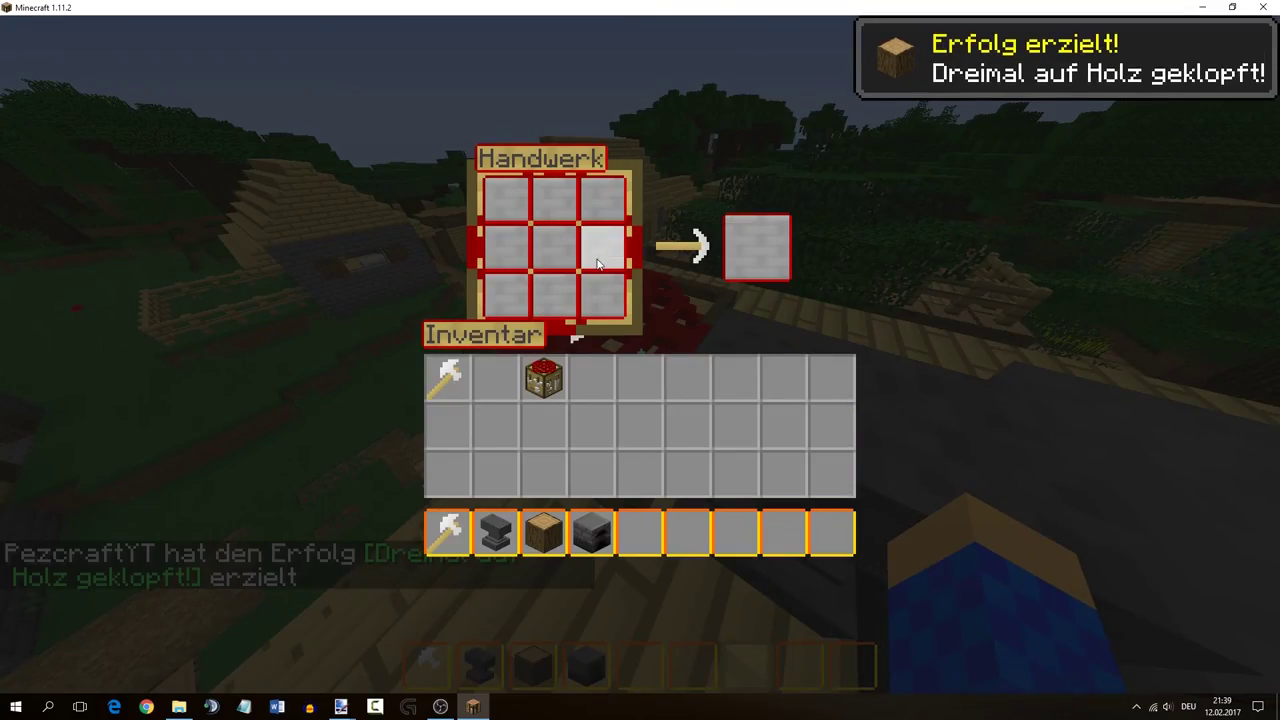
key("Escape")
right_click(640, 360)
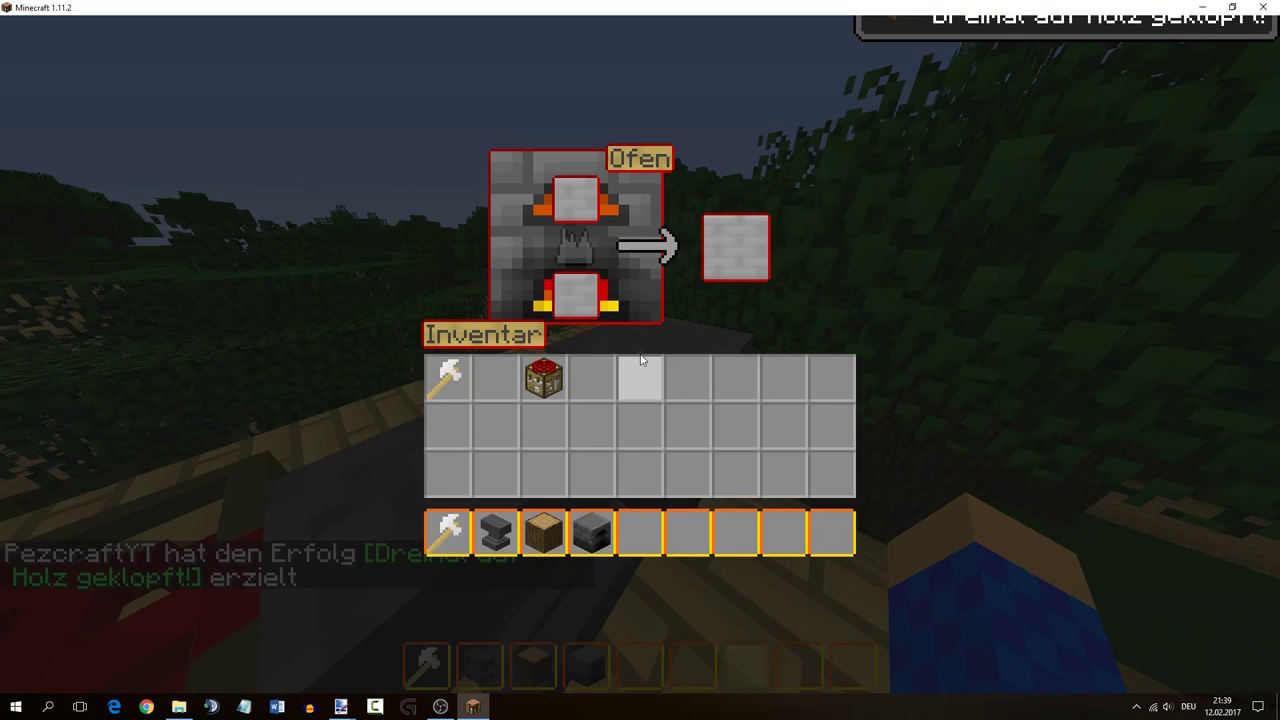
- Reopen the anvil screen and place the iron axe in its first slot to check the bent arrow and name field
key("Escape")
right_click(640, 360)
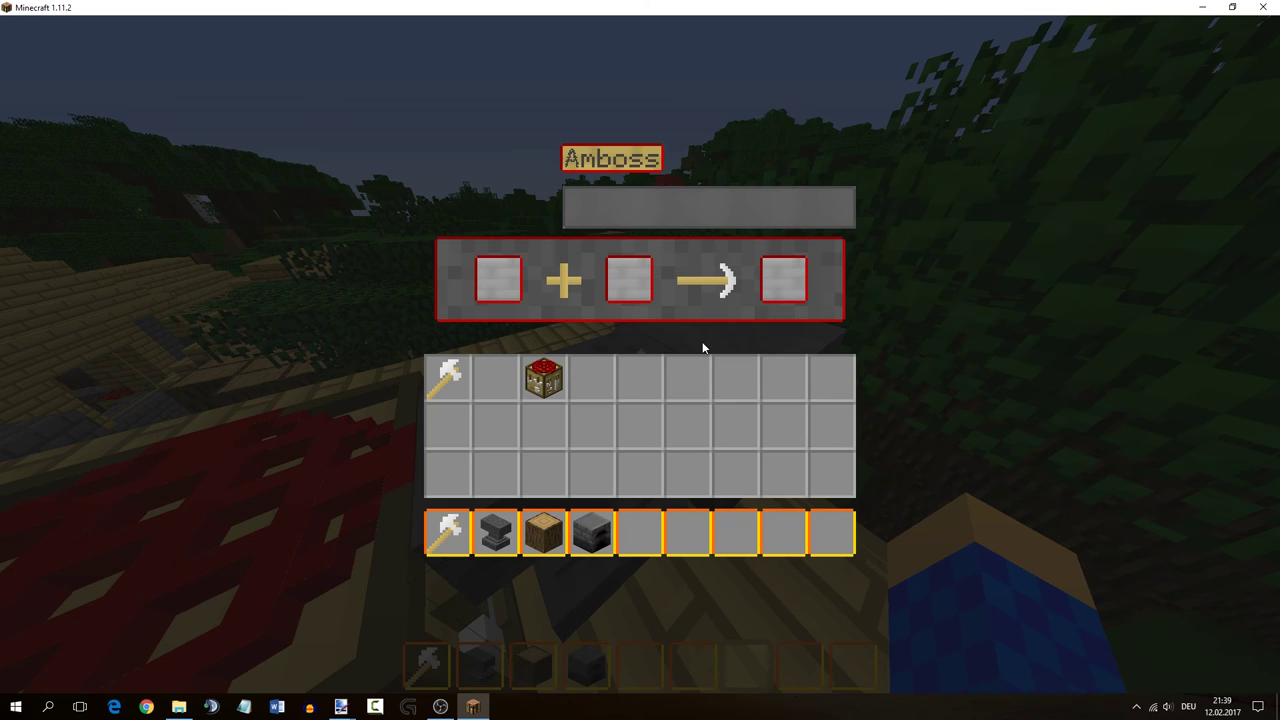
left_click(447, 377, "shift")
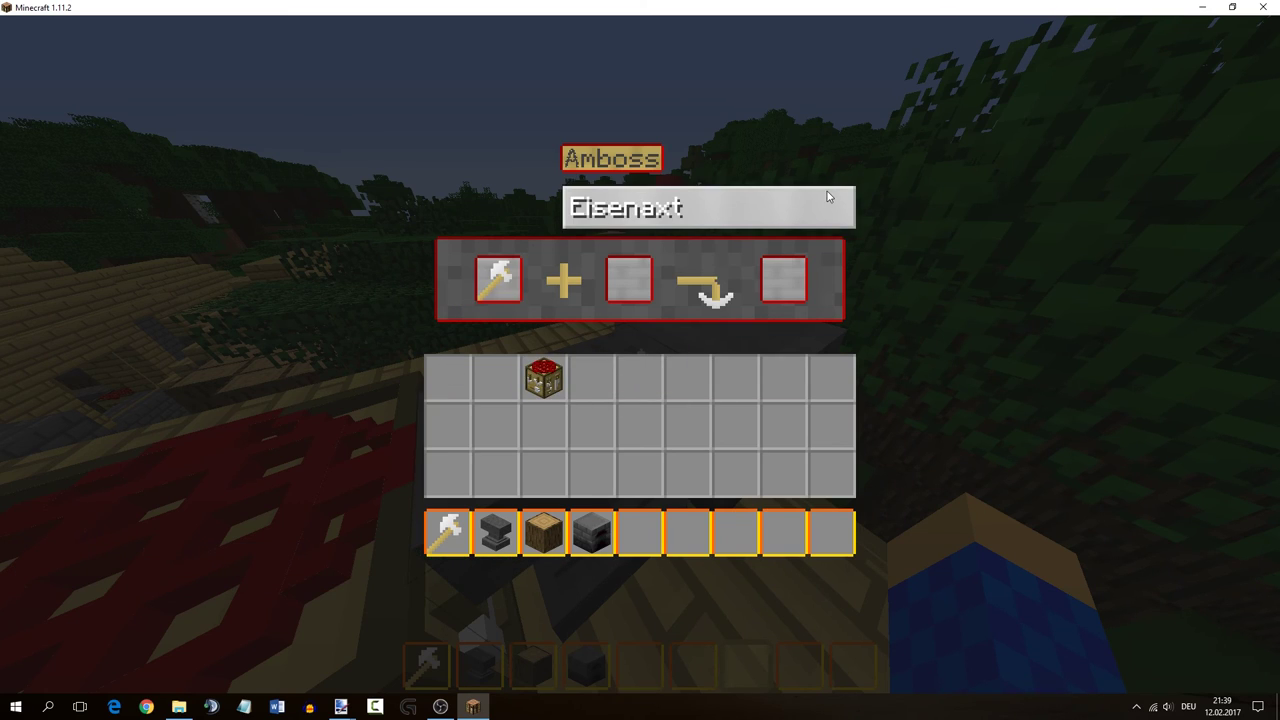